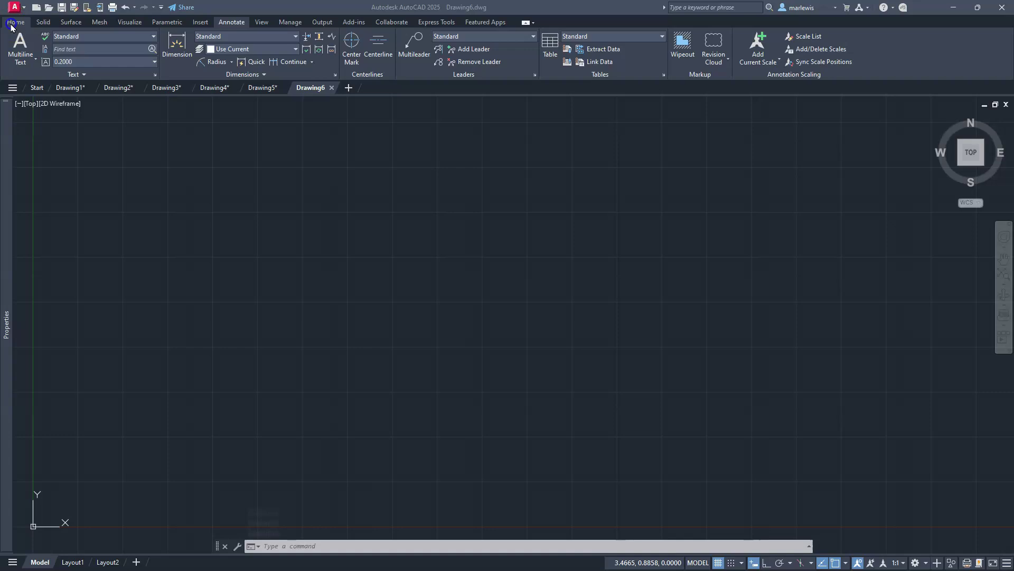
- Turn off the drawing grid and turn on Ortho mode
{"action": "left_click", "coordinate": [13, 22]}
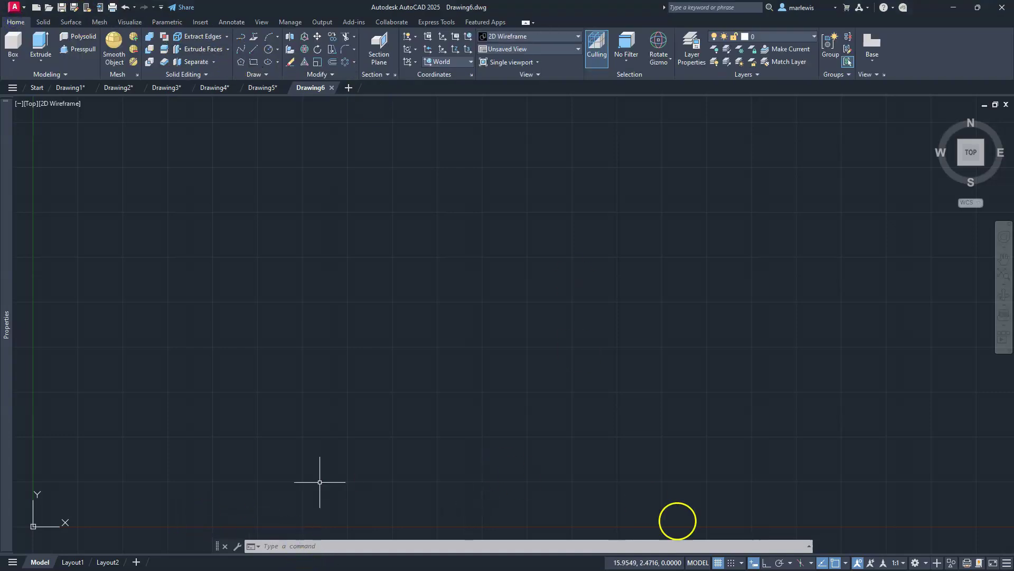
{"action": "left_click", "coordinate": [718, 563]}
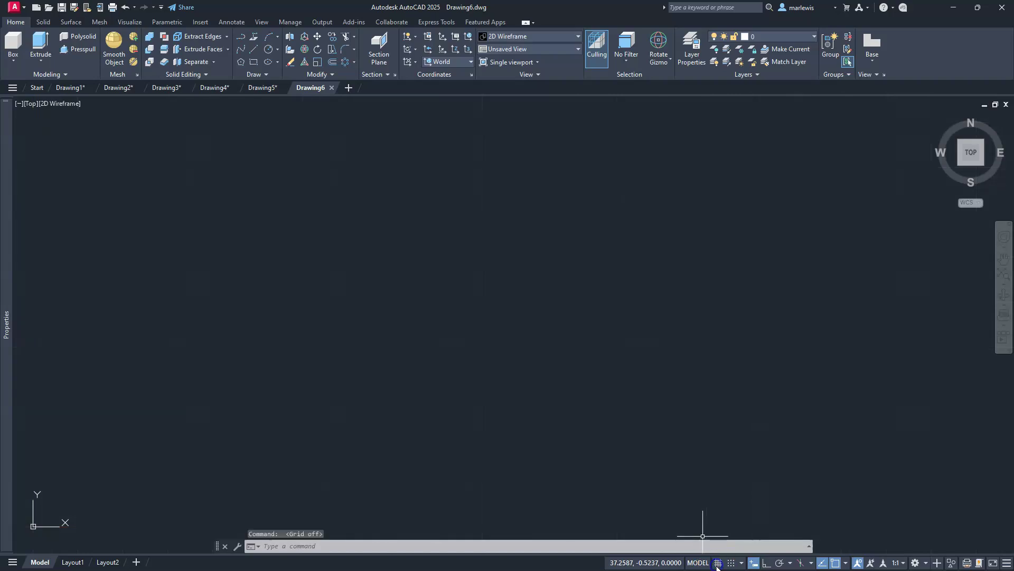
{"action": "left_click", "coordinate": [768, 563]}
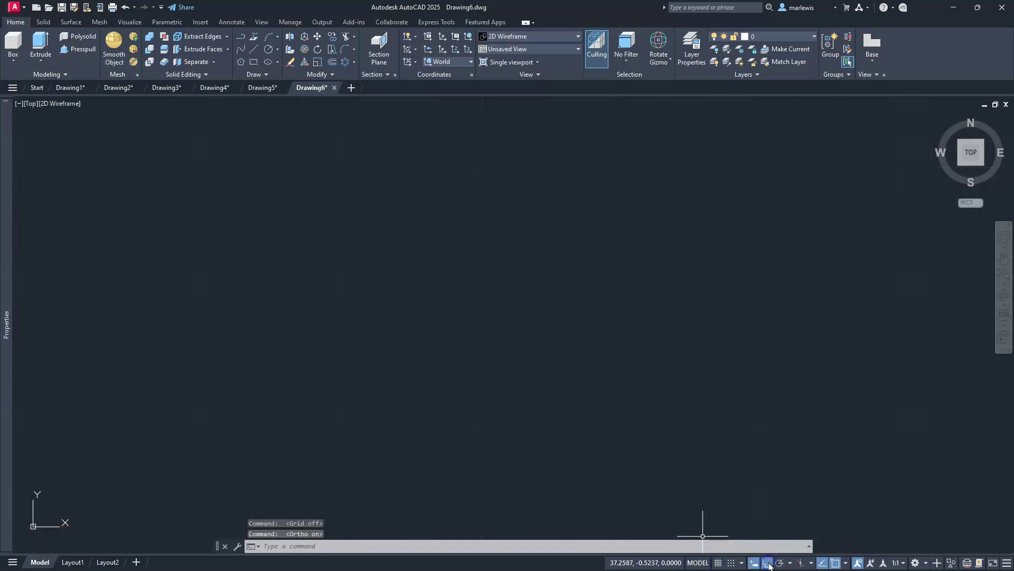
- Check which object snaps are enabled and which workspace is active
{"action": "left_click", "coordinate": [846, 563]}
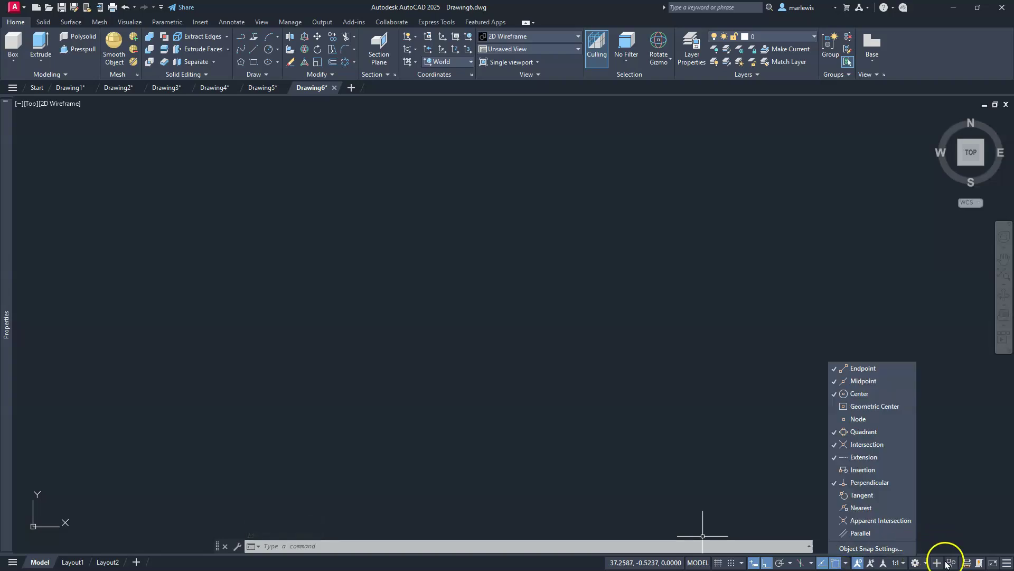
{"action": "left_click", "coordinate": [926, 563]}
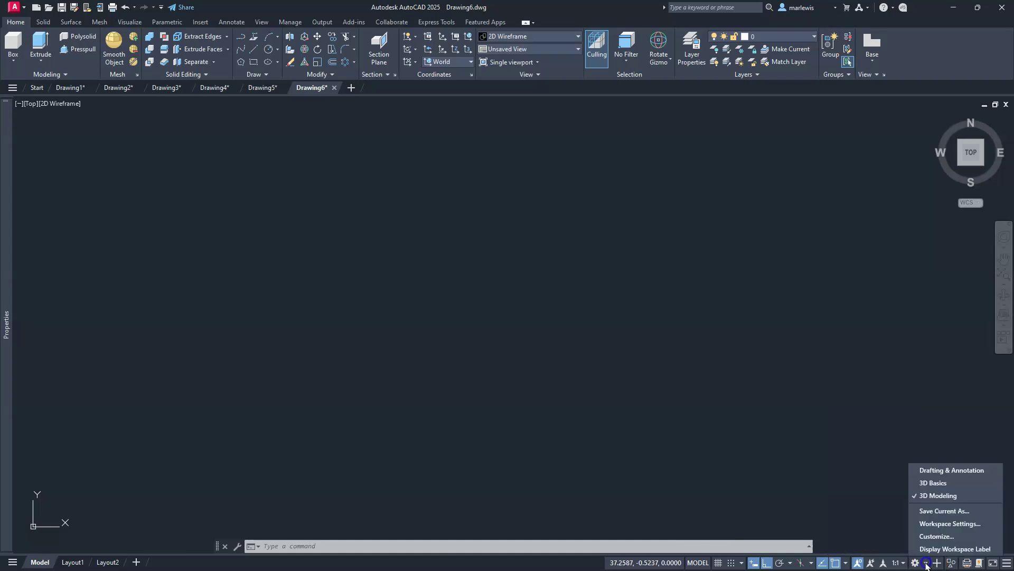
{"action": "left_click", "coordinate": [524, 436]}
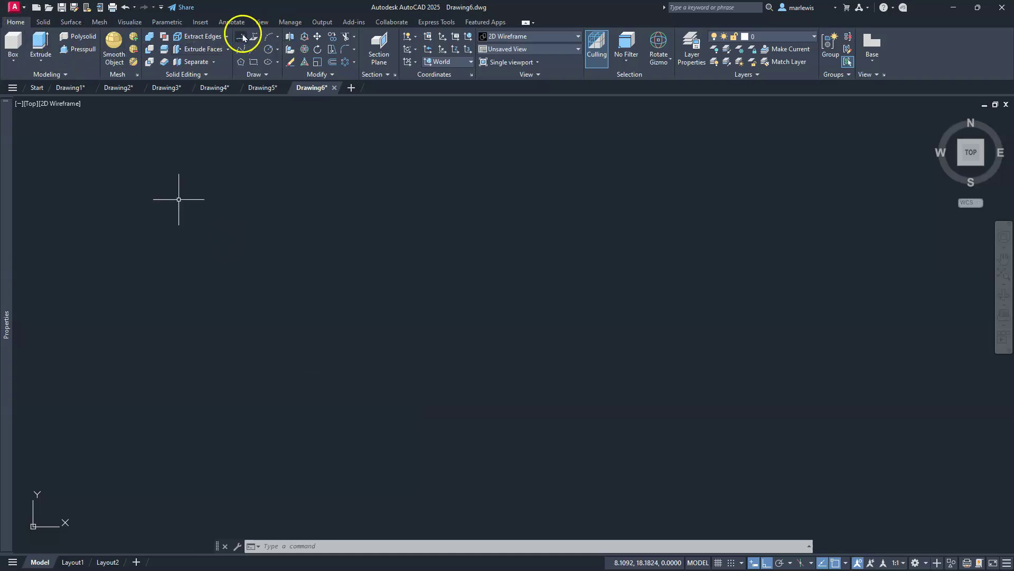
- Begin a U-shaped outline with line segments running 10 units left and 60 units down
{"action": "left_click", "coordinate": [253, 51]}
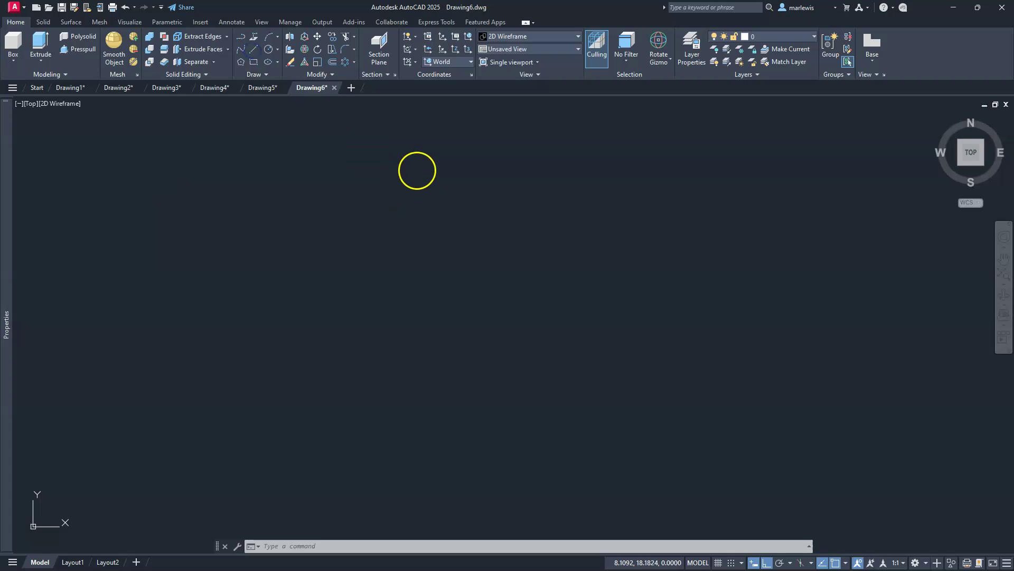
{"action": "left_click", "coordinate": [436, 164]}
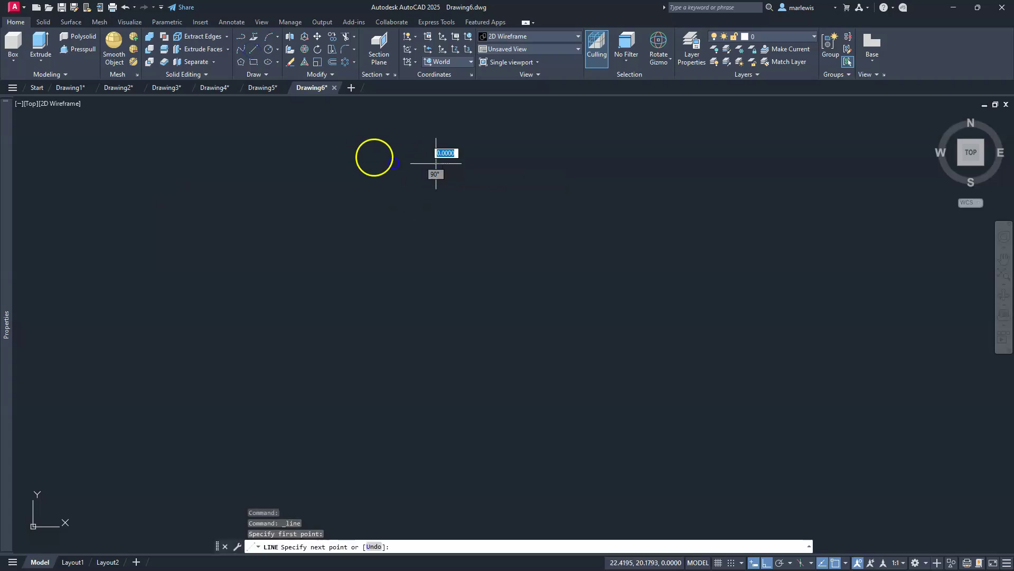
{"action": "type", "text": "10"}
{"action": "key", "text": "Return"}
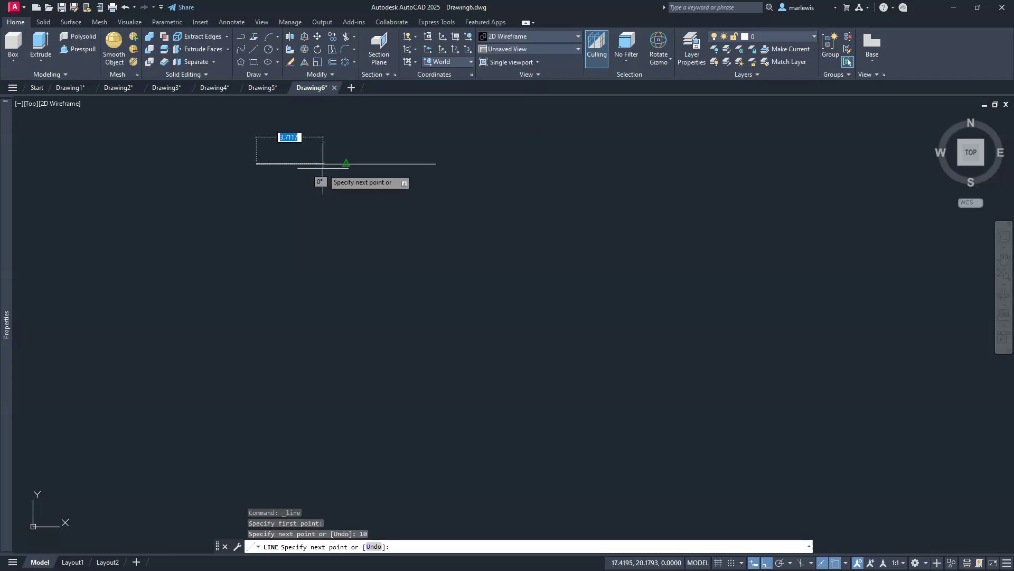
{"action": "scroll", "coordinate": [320, 175], "scroll_direction": "down", "scroll_amount": 4}
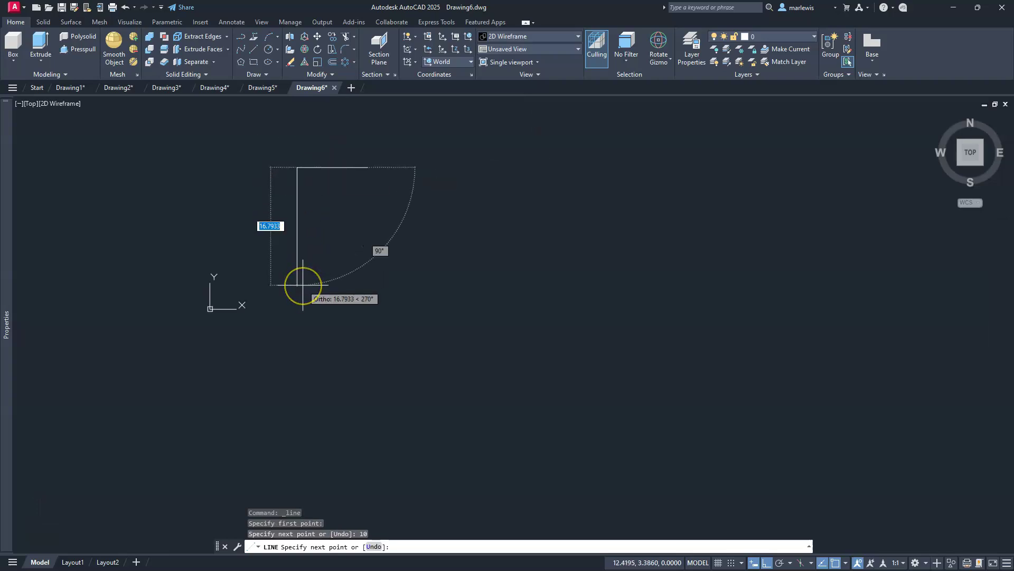
{"action": "type", "text": "60"}
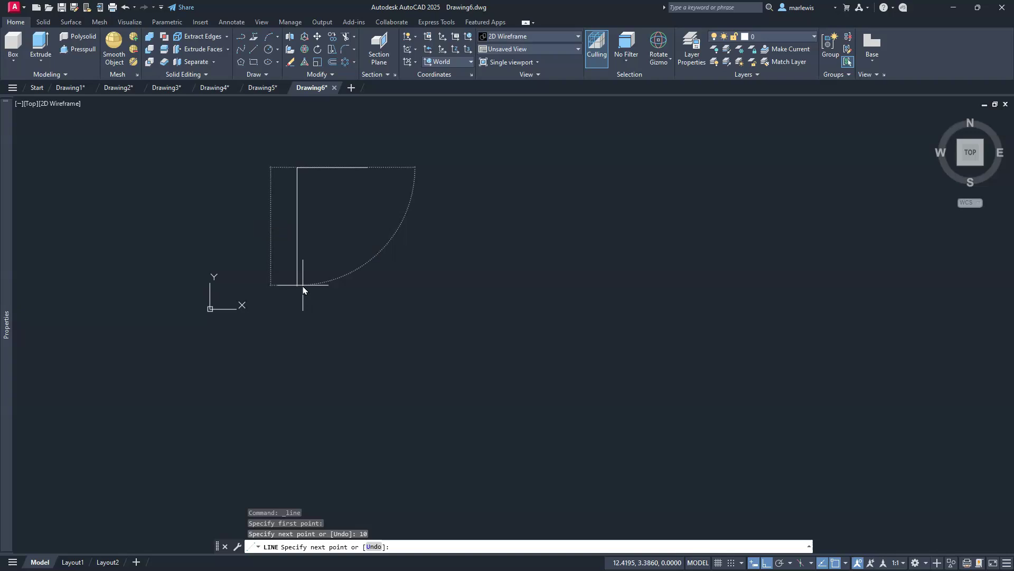
{"action": "key", "text": "Return"}
- Continue the outline with a 90-unit base to the right and a 60-unit outer side going up
{"action": "scroll", "coordinate": [301, 270], "scroll_direction": "down", "scroll_amount": 4}
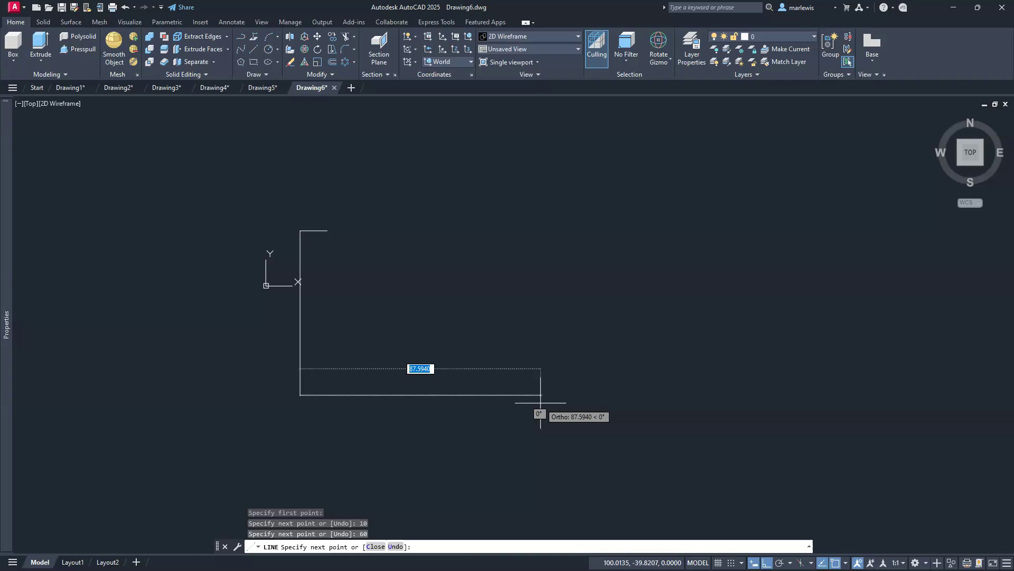
{"action": "type", "text": "90"}
{"action": "key", "text": "Return"}
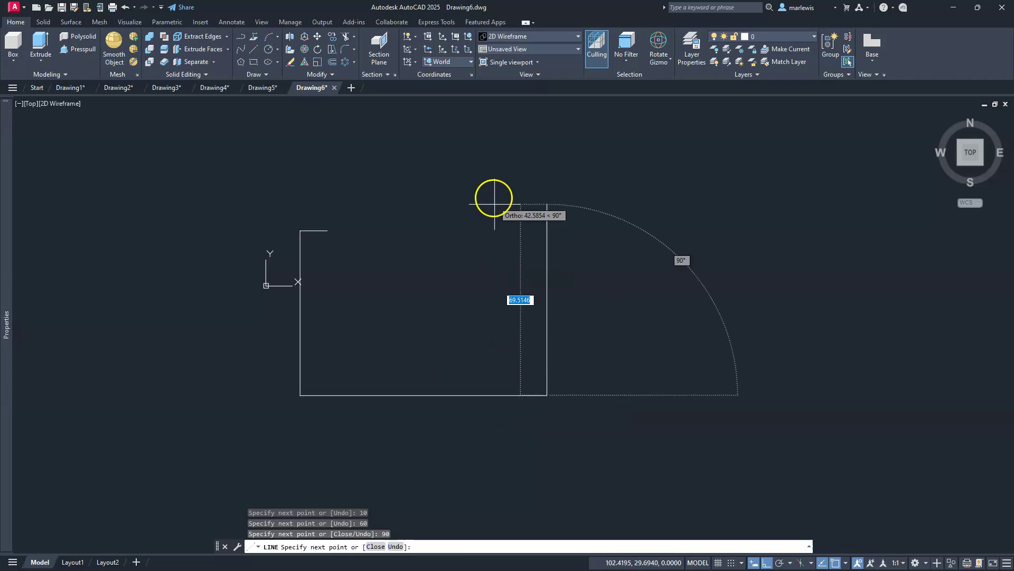
{"action": "type", "text": "60"}
{"action": "key", "text": "Return"}
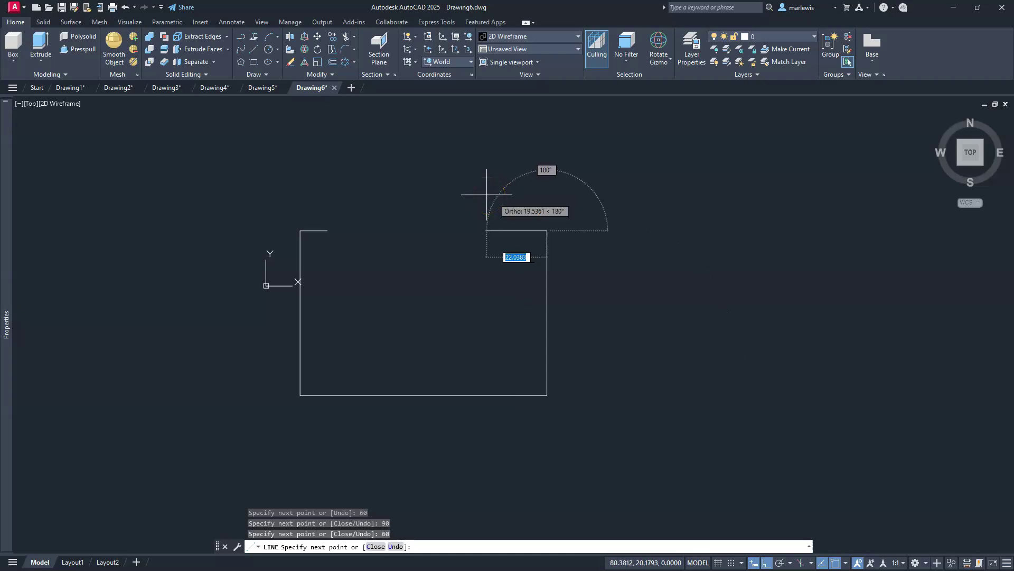
- Add the right arm's 10-unit top edge and its 50-unit inner edge going down
{"action": "type", "text": "10"}
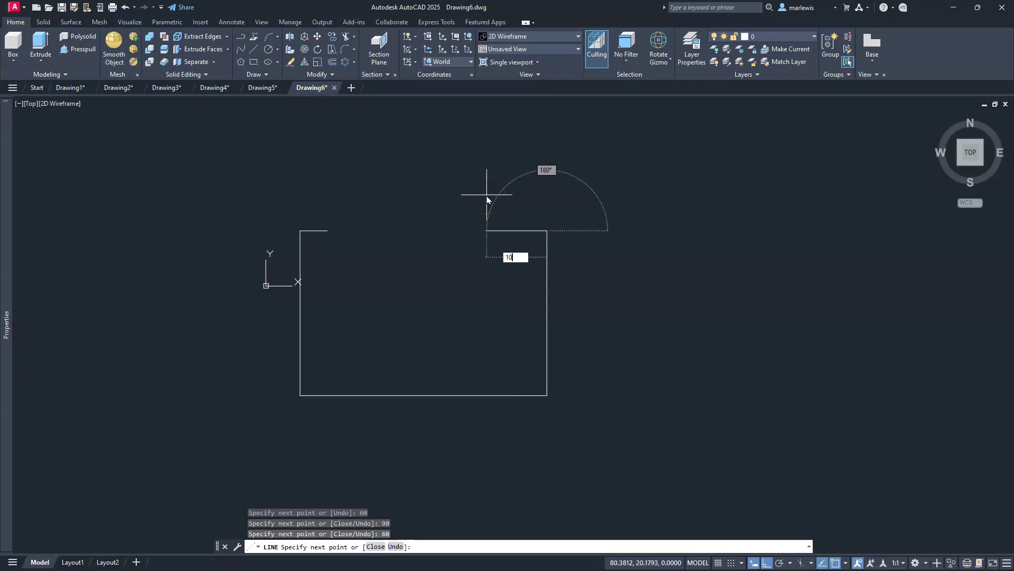
{"action": "key", "text": "Return"}
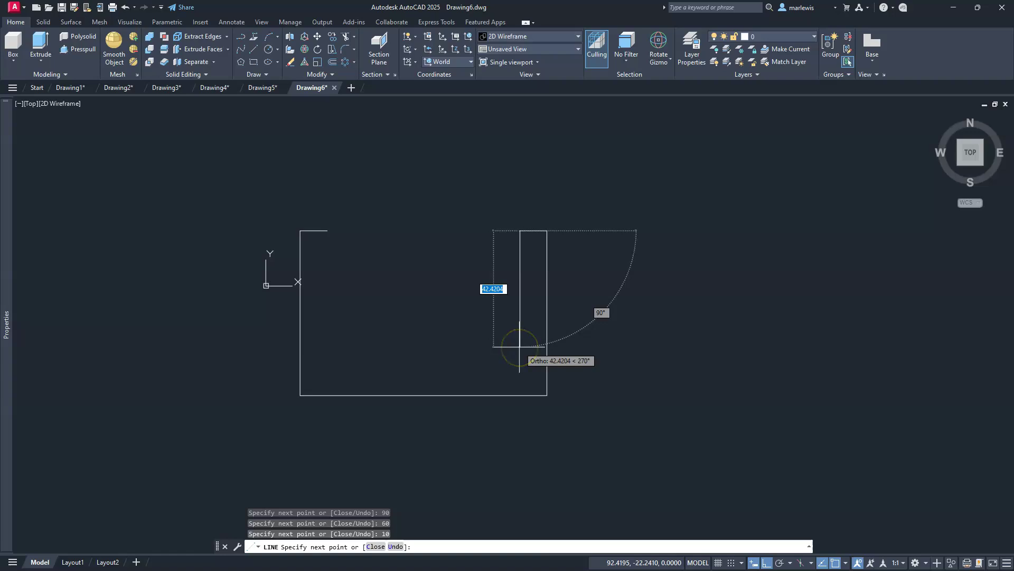
{"action": "type", "text": "50"}
{"action": "key", "text": "Return"}
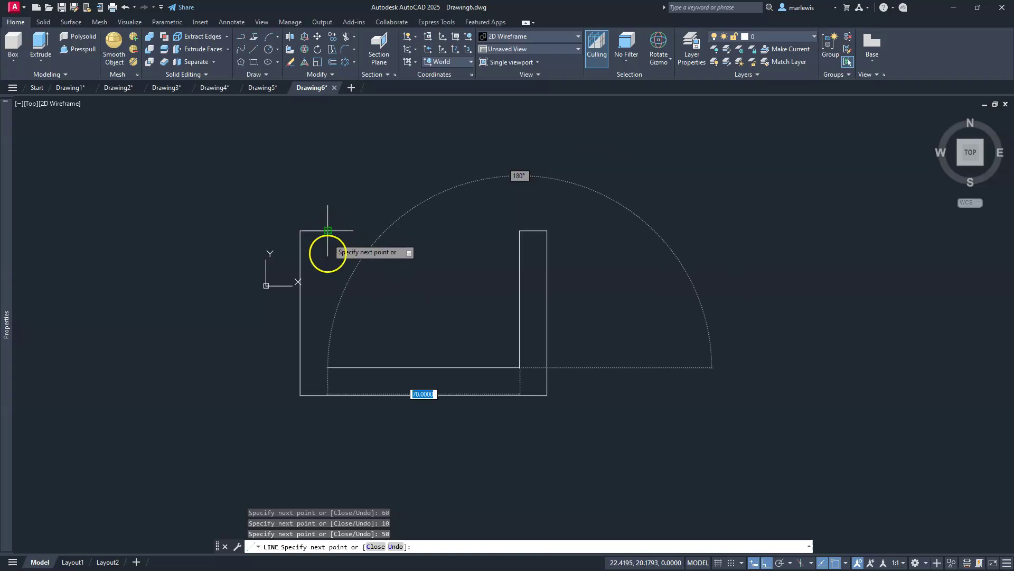
- Draw the inner bottom edge left until it aligns with the outline's start point, and close the U shape
{"action": "left_click", "coordinate": [327, 297]}
{"action": "type", "text": "c"}
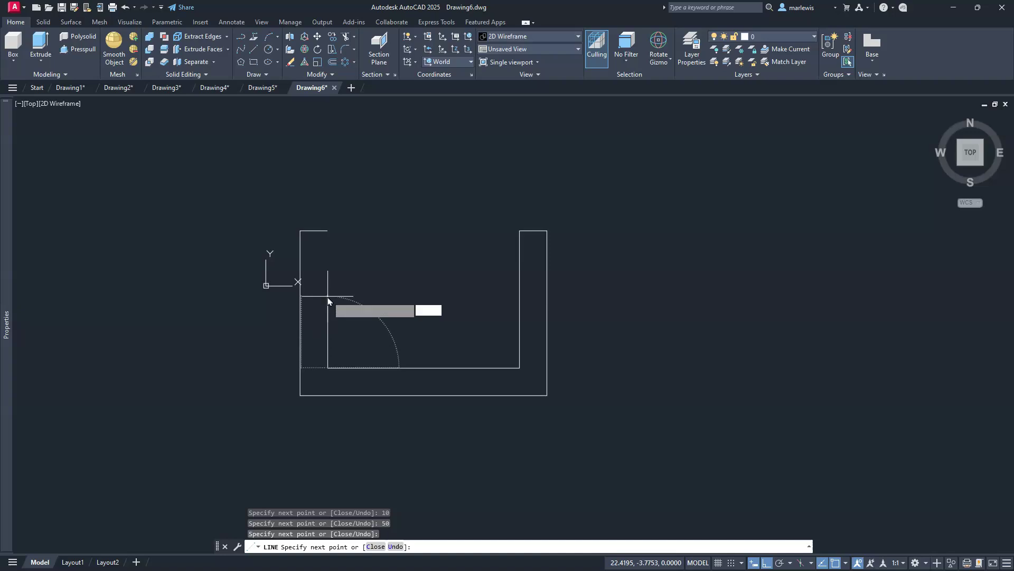
{"action": "key", "text": "Return"}
{"action": "key", "text": "Escape"}
{"action": "key", "text": "Escape"}
{"action": "key", "text": "Escape"}
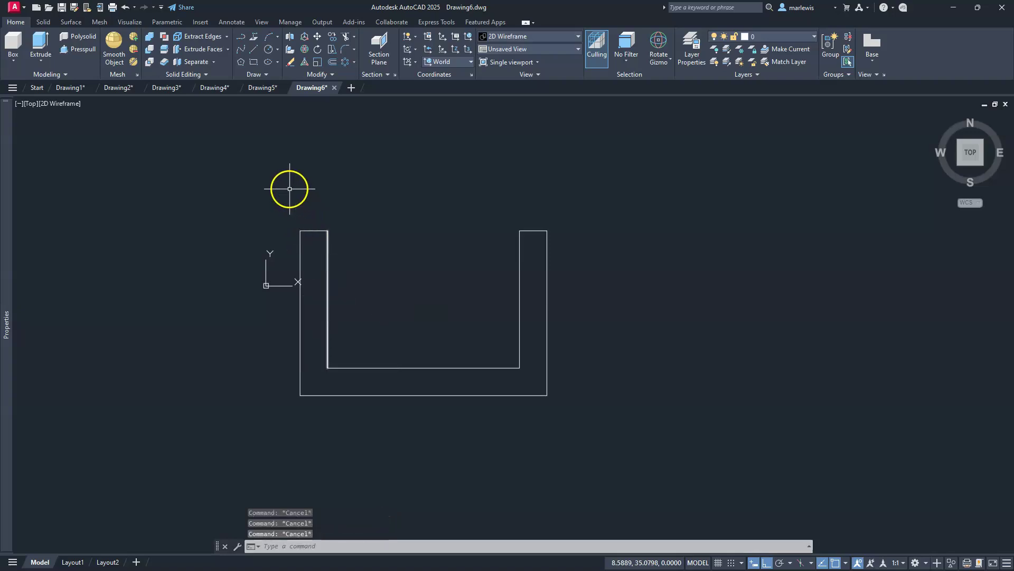
- Join all the line segments of the U-shaped outline into a single polyline
{"action": "left_click", "coordinate": [289, 188]}
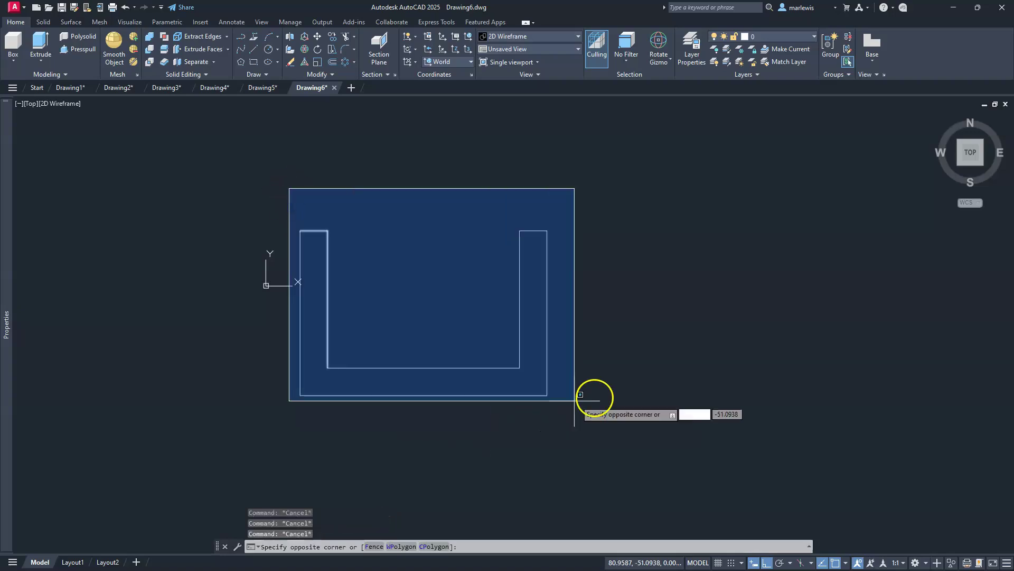
{"action": "left_click", "coordinate": [616, 416]}
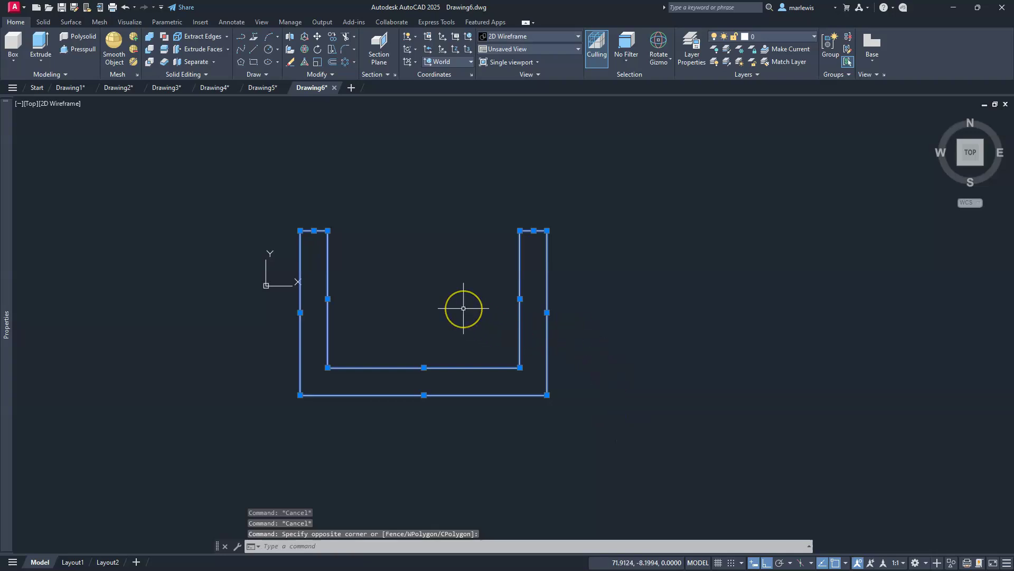
{"action": "type", "text": "J"}
{"action": "key", "text": "Return"}
{"action": "middle_click_drag", "start_coordinate": [622, 296], "coordinate": [439, 287]}
{"action": "key", "text": "Escape"}
{"action": "key", "text": "Escape"}
{"action": "key", "text": "Escape"}
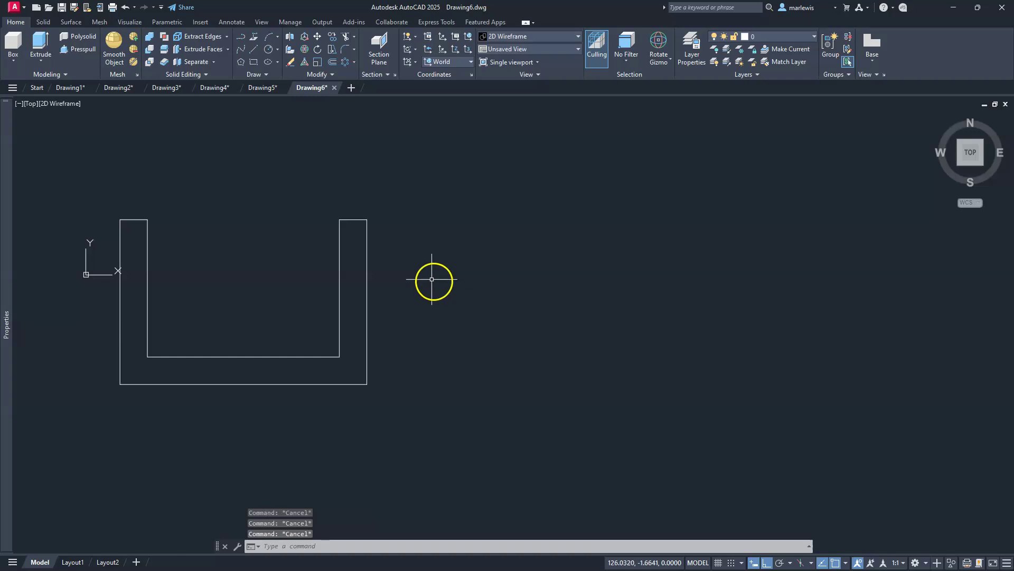
- Draw a 60-unit diameter circle to the right of the U-shaped outline
{"action": "key", "text": "Return"}
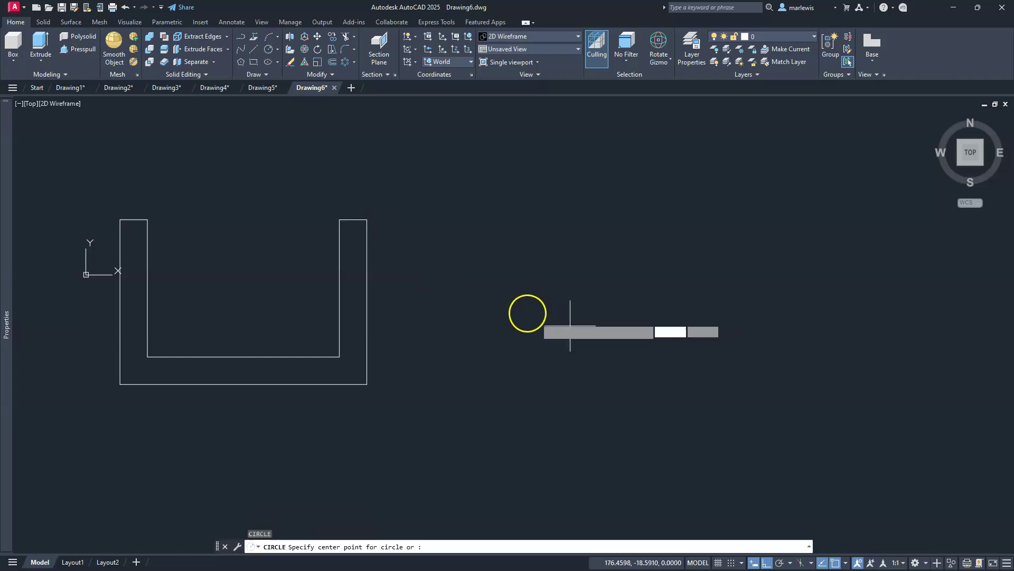
{"action": "left_click", "coordinate": [553, 306]}
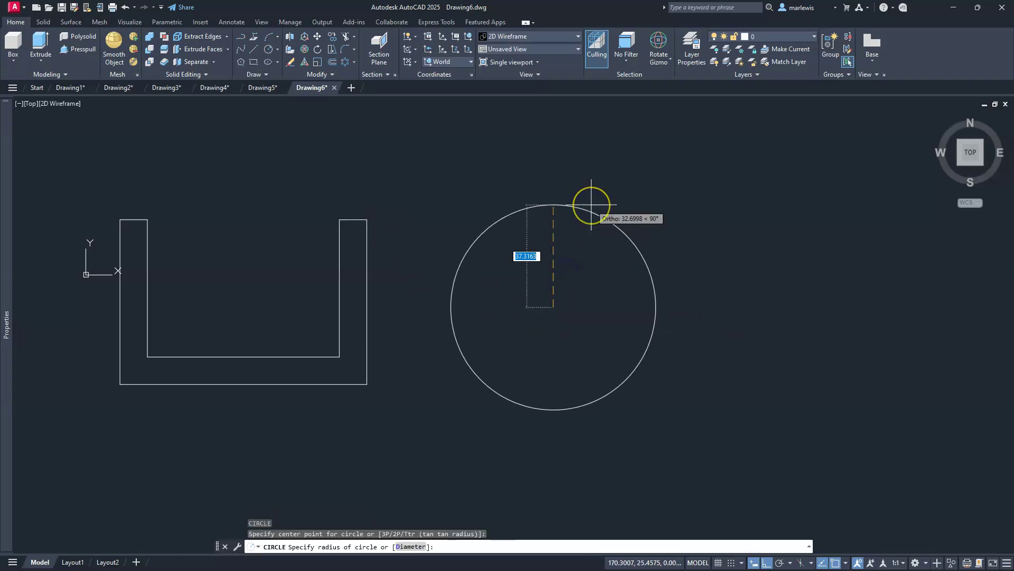
{"action": "type", "text": "D"}
{"action": "key", "text": "Return"}
{"action": "type", "text": "60"}
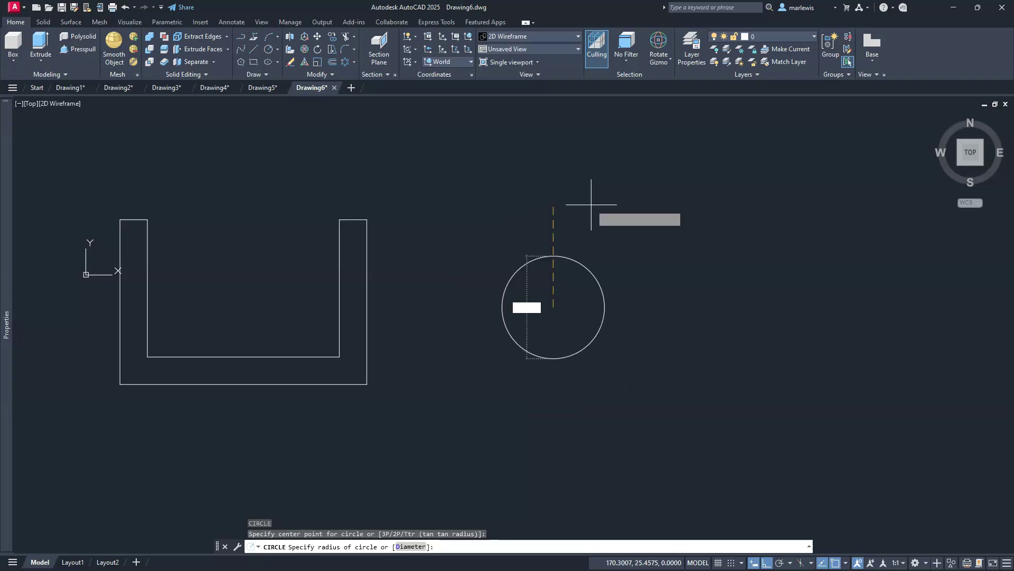
{"action": "key", "text": "Return"}
- Draw a concentric 40-unit diameter circle inside the 60-unit diameter circle
{"action": "key", "text": "Return"}
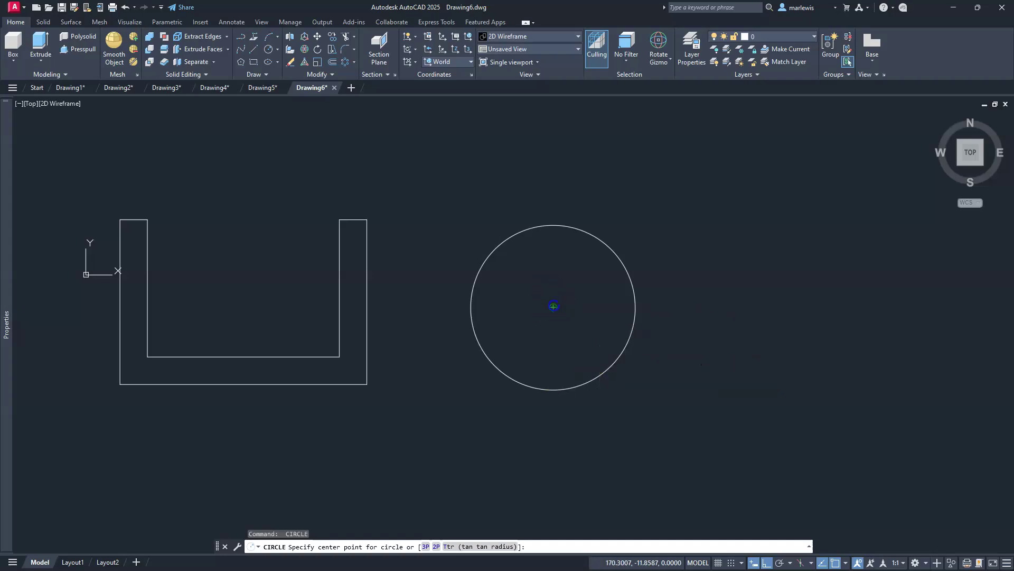
{"action": "left_click", "coordinate": [553, 307]}
{"action": "type", "text": "D"}
{"action": "key", "text": "Return"}
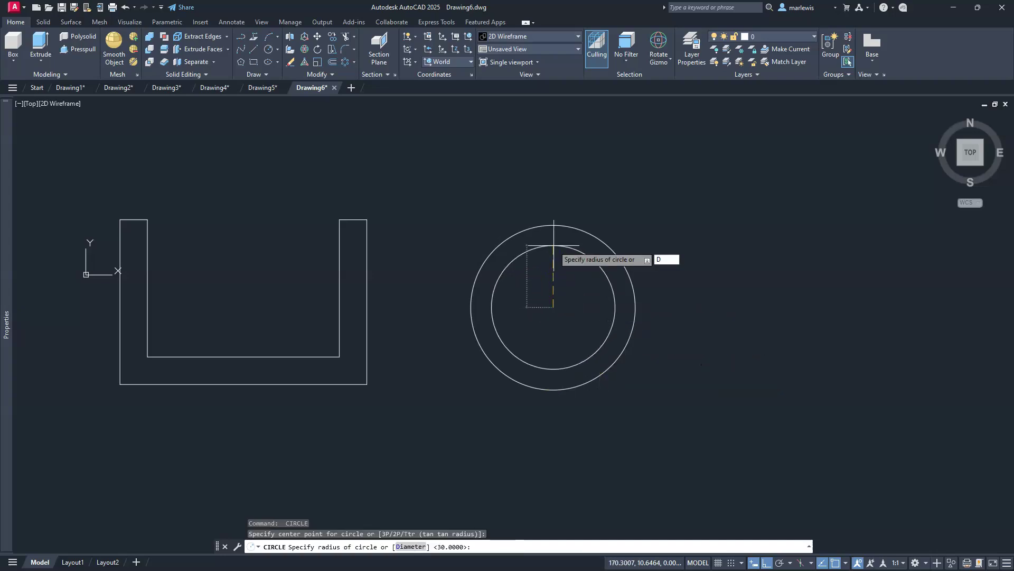
{"action": "key", "text": "Return"}
{"action": "scroll", "coordinate": [553, 245], "scroll_direction": "down", "scroll_amount": 2}
{"action": "middle_click_drag", "start_coordinate": [469, 369], "coordinate": [559, 389]}
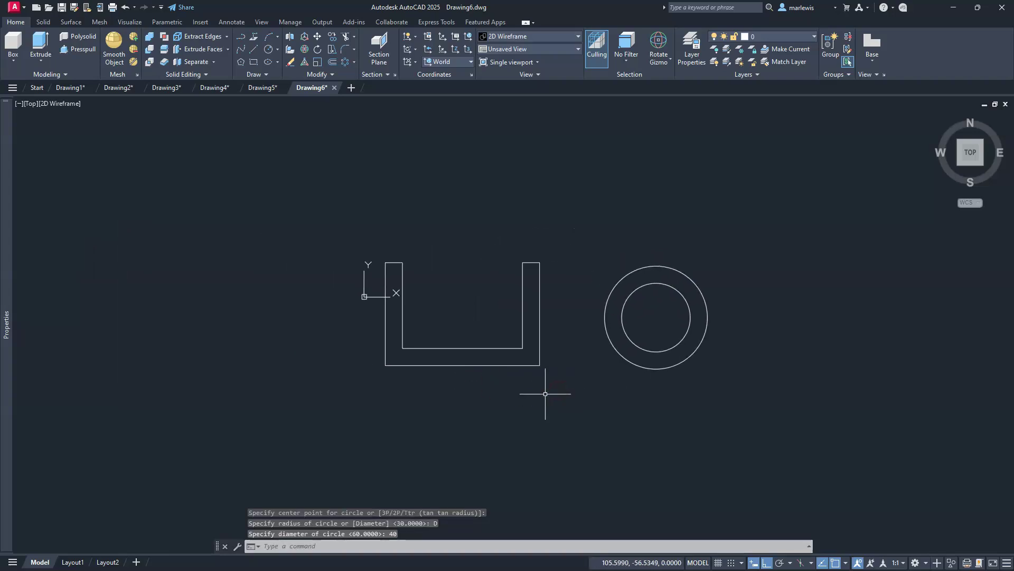
{"action": "key", "text": "Escape"}
{"action": "key", "text": "Escape"}
{"action": "key", "text": "Escape"}
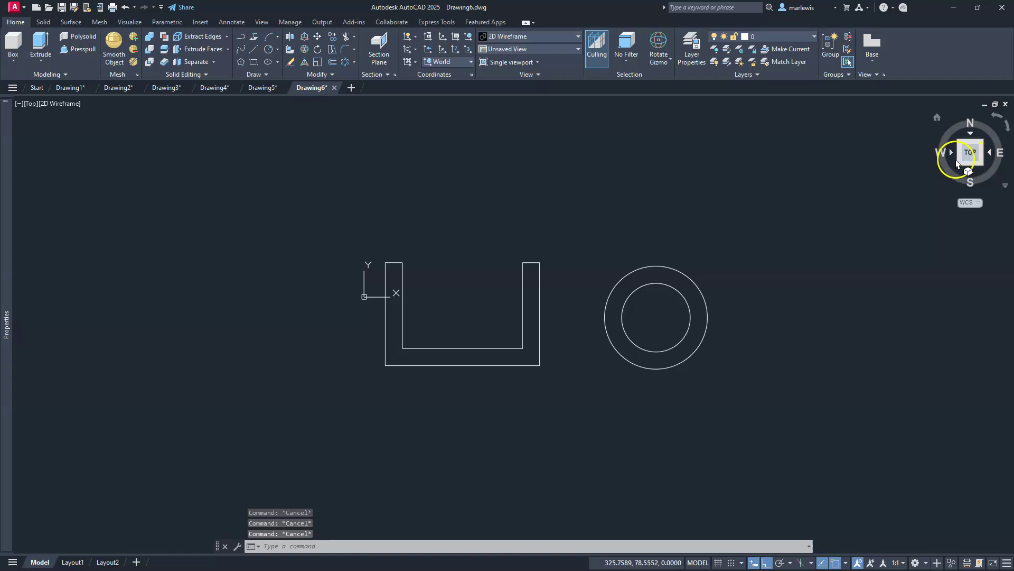
- Switch the model to the SW Isometric view
{"action": "left_click", "coordinate": [961, 165]}
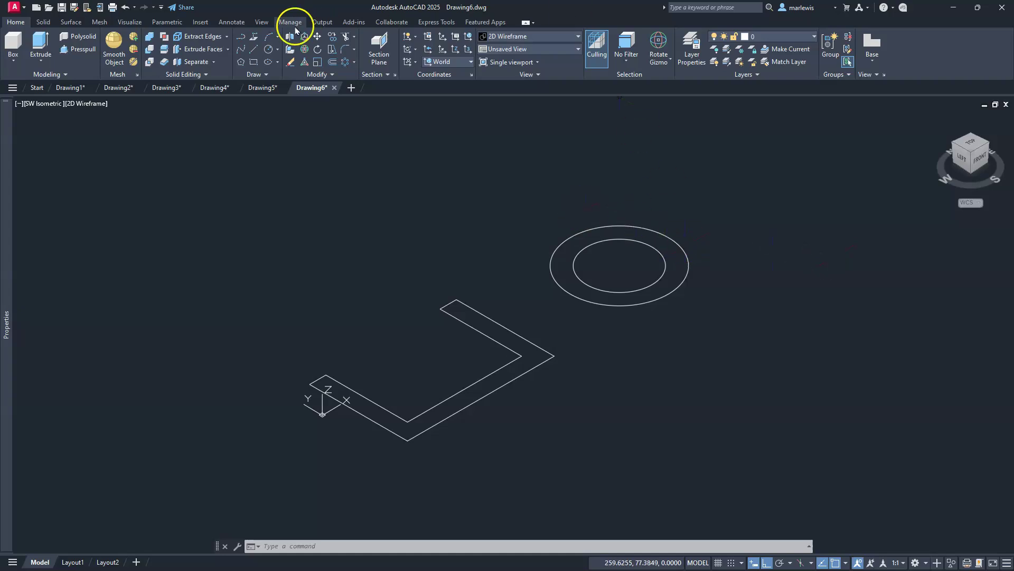
{"action": "left_click", "coordinate": [38, 43]}
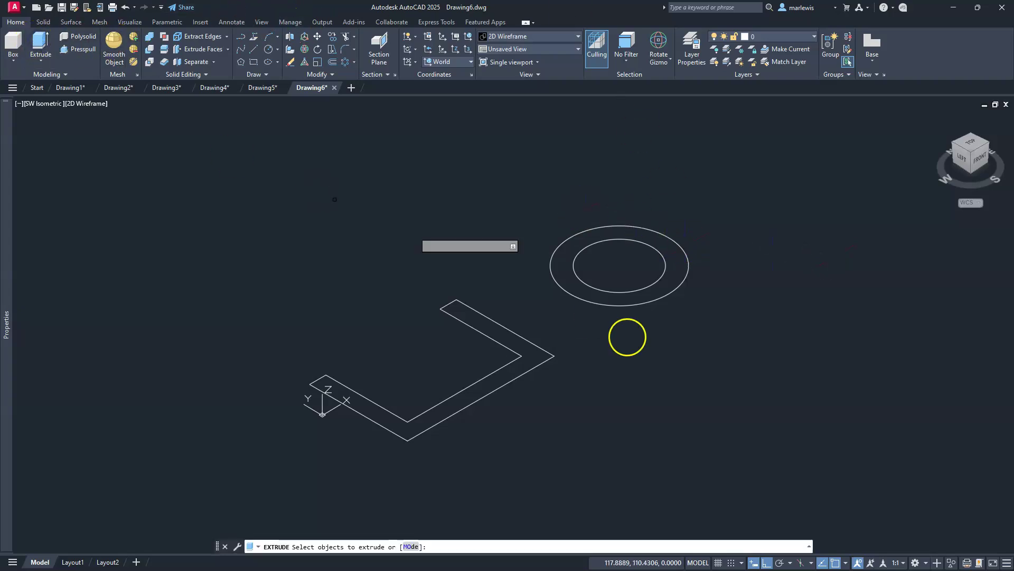
{"action": "left_click", "coordinate": [511, 411]}
{"action": "left_click", "coordinate": [448, 360]}
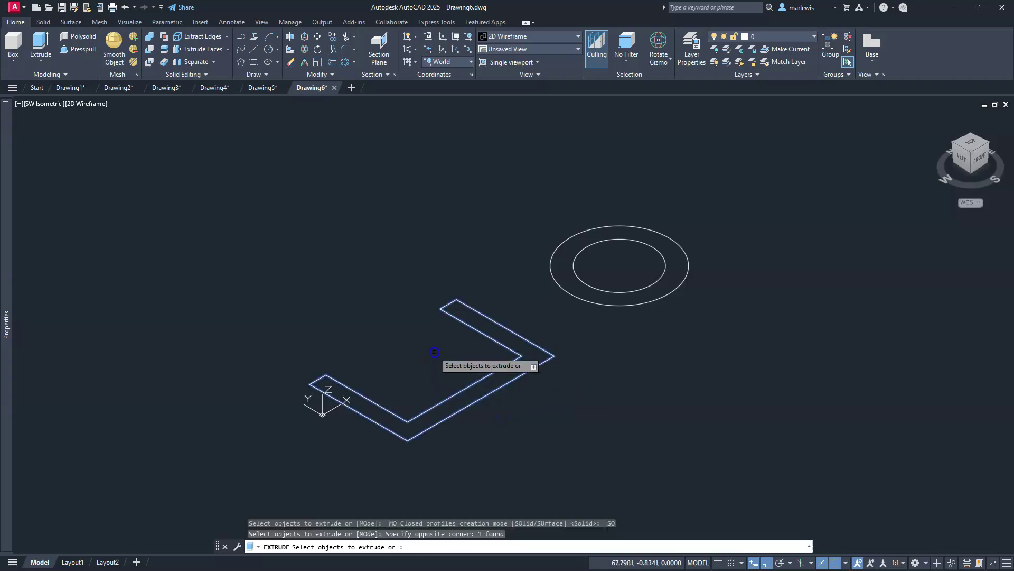
{"action": "right_click", "coordinate": [414, 317]}
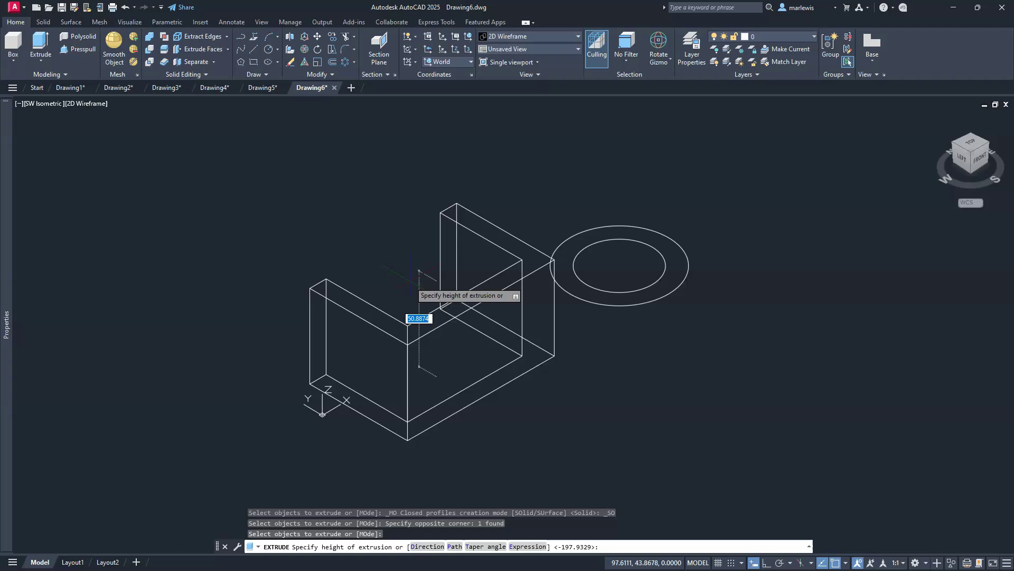
{"action": "key", "text": "Escape"}
{"action": "key", "text": "Escape"}
{"action": "key", "text": "Escape"}
- Extrude the U-shaped outline and both concentric circles together to a height of 60
{"action": "left_click", "coordinate": [43, 44]}
{"action": "left_click", "coordinate": [701, 187]}
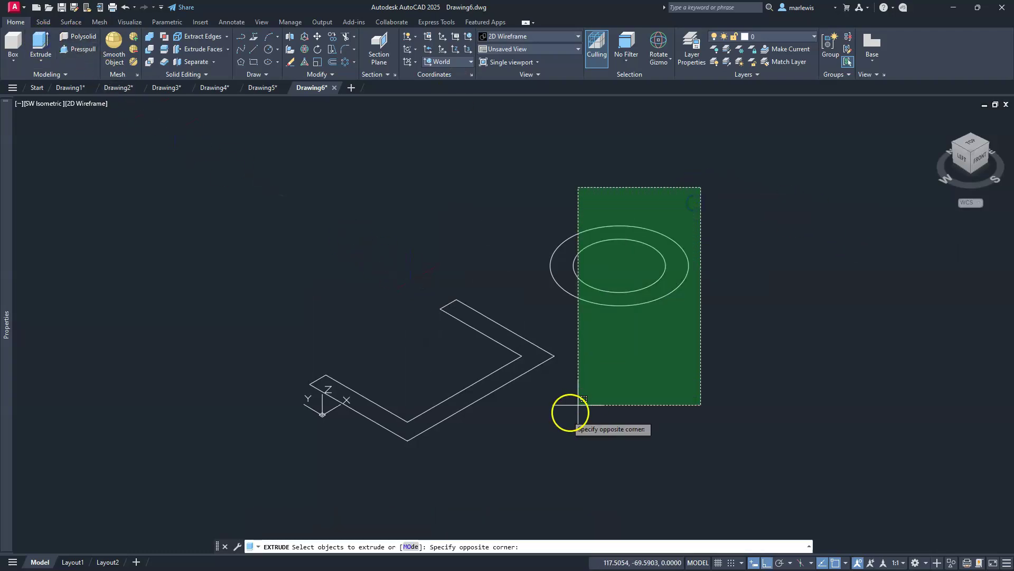
{"action": "left_click", "coordinate": [409, 458]}
{"action": "key", "text": "Return"}
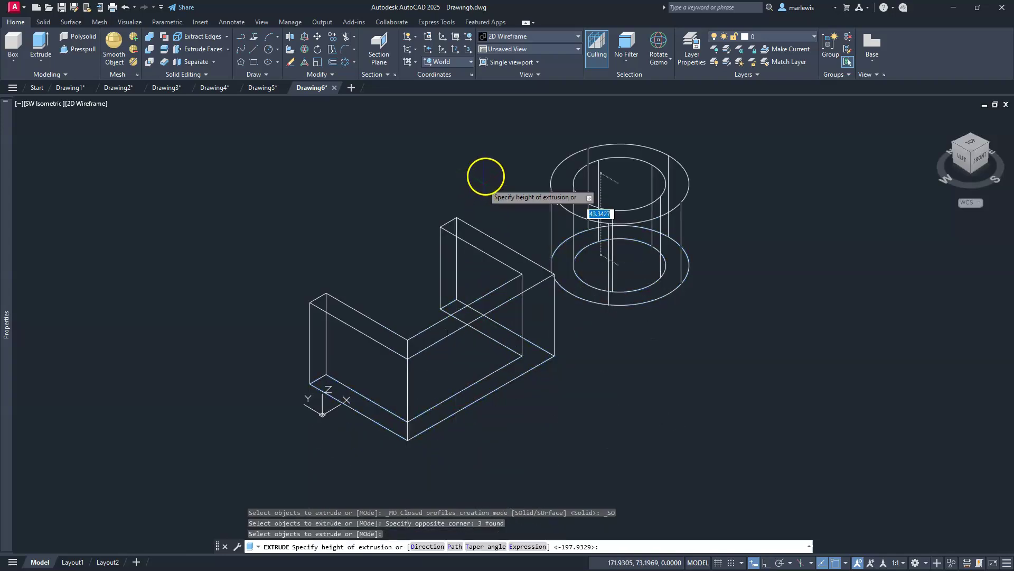
{"action": "type", "text": "60"}
{"action": "key", "text": "Return"}
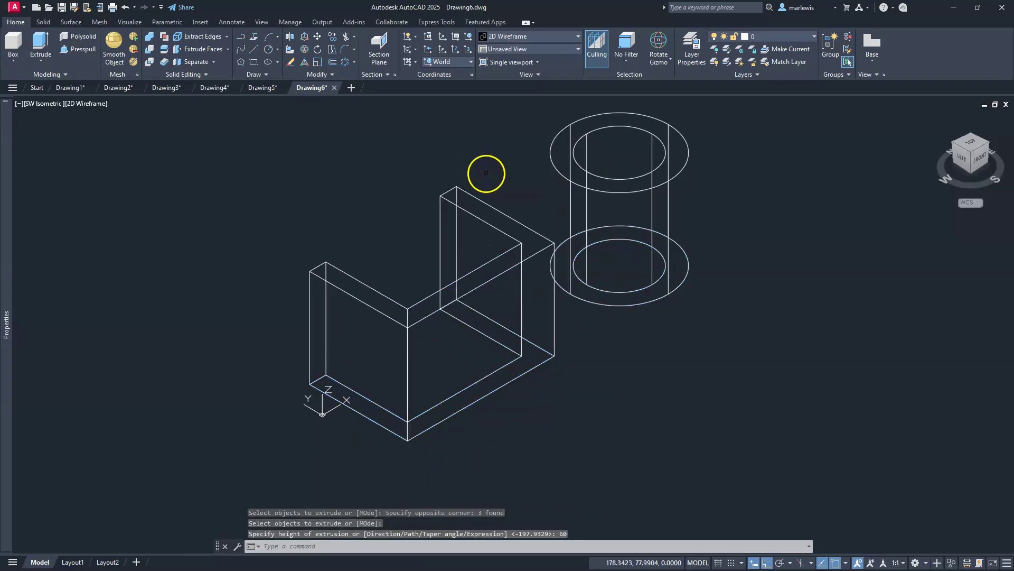
{"action": "key", "text": "Escape"}
{"action": "key", "text": "Escape"}
{"action": "key", "text": "Escape"}
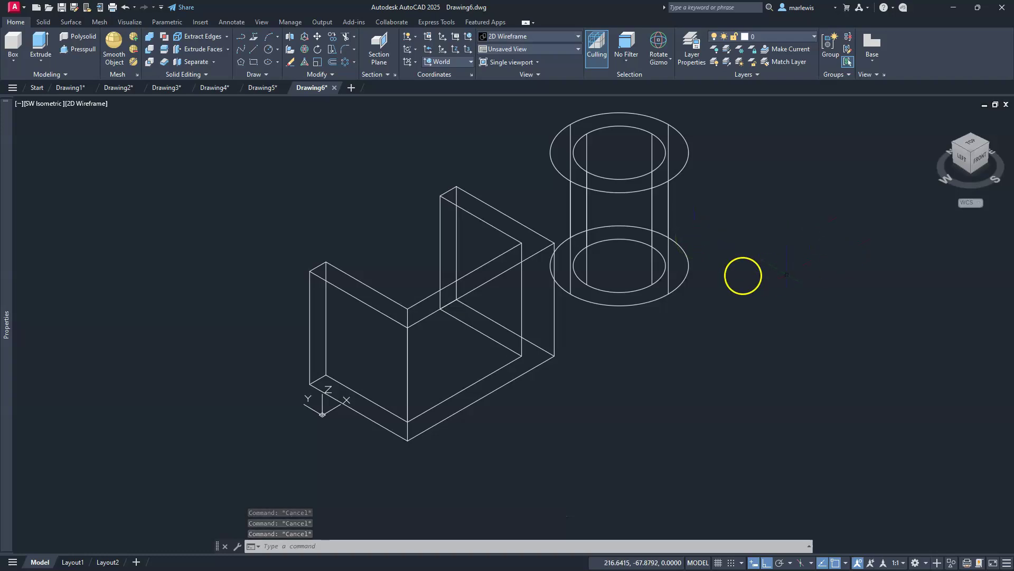
- Change the viewport's visual style to Shades of Gray
{"action": "left_click", "coordinate": [664, 252]}
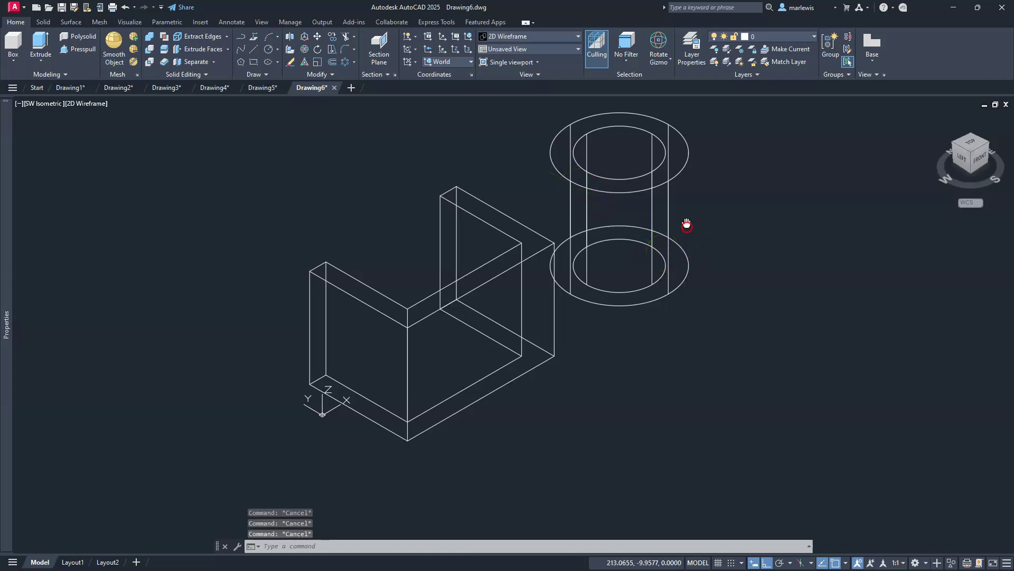
{"action": "middle_click_drag", "start_coordinate": [683, 224], "coordinate": [691, 279]}
{"action": "mouse_move", "coordinate": [7, 159]}
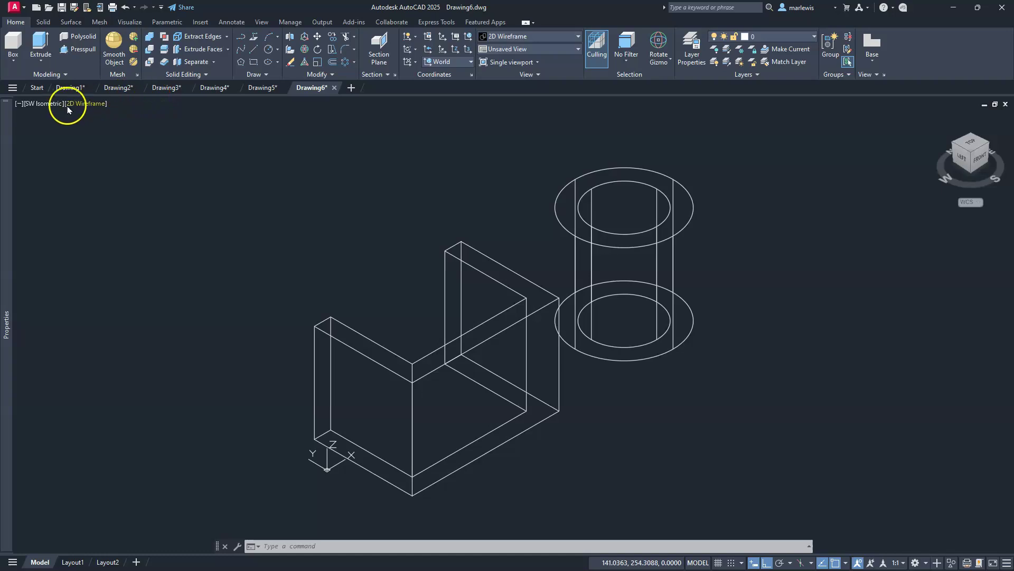
{"action": "left_click", "coordinate": [84, 105]}
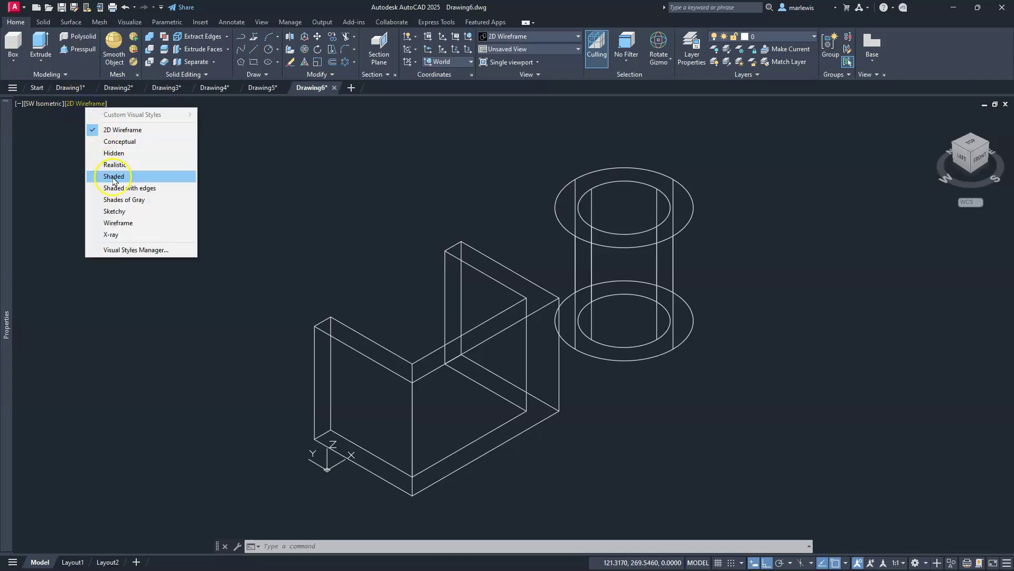
{"action": "left_click", "coordinate": [113, 200]}
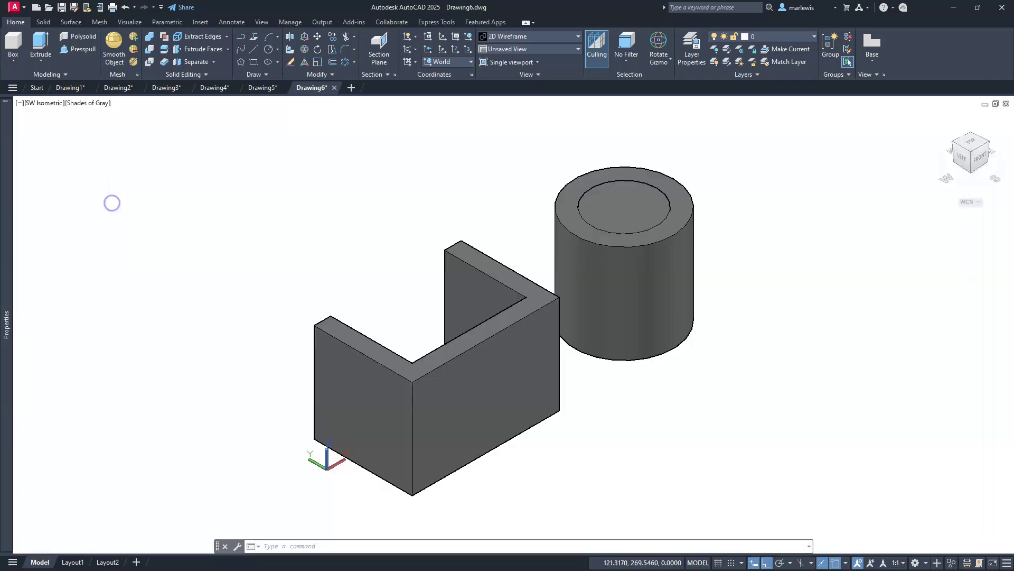
{"action": "left_click", "coordinate": [150, 50]}
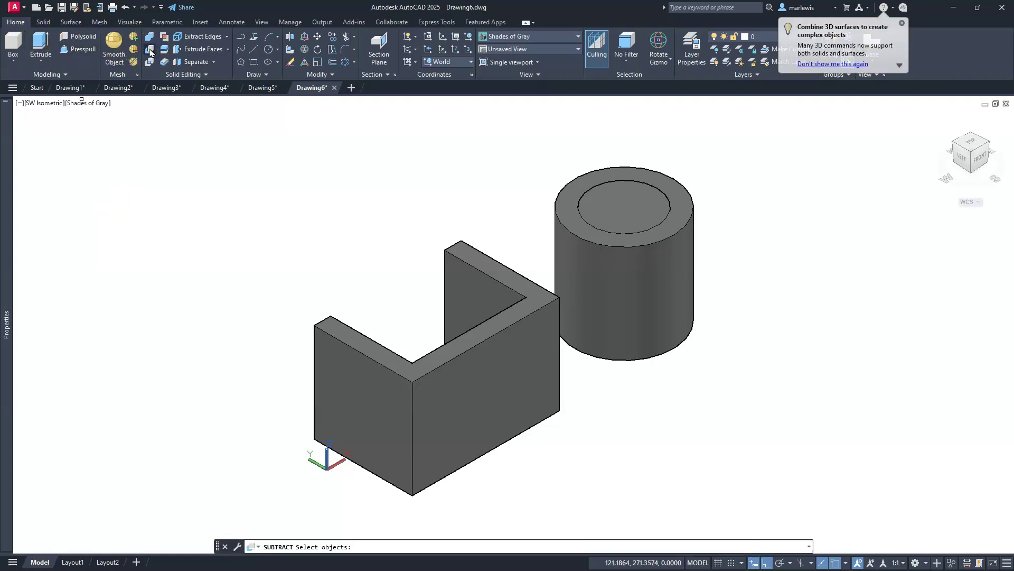
{"action": "left_click", "coordinate": [646, 358]}
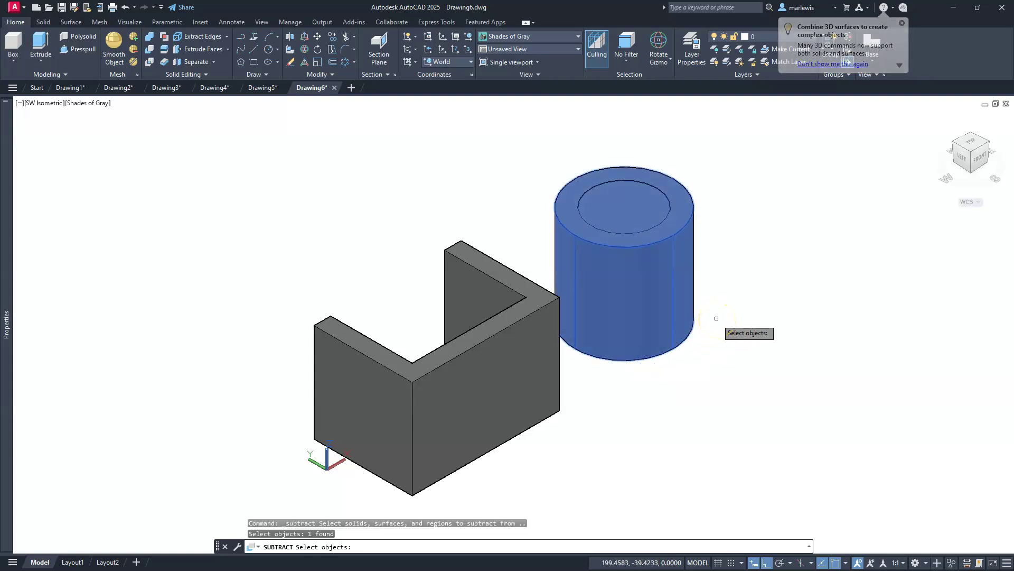
{"action": "key", "text": "Return"}
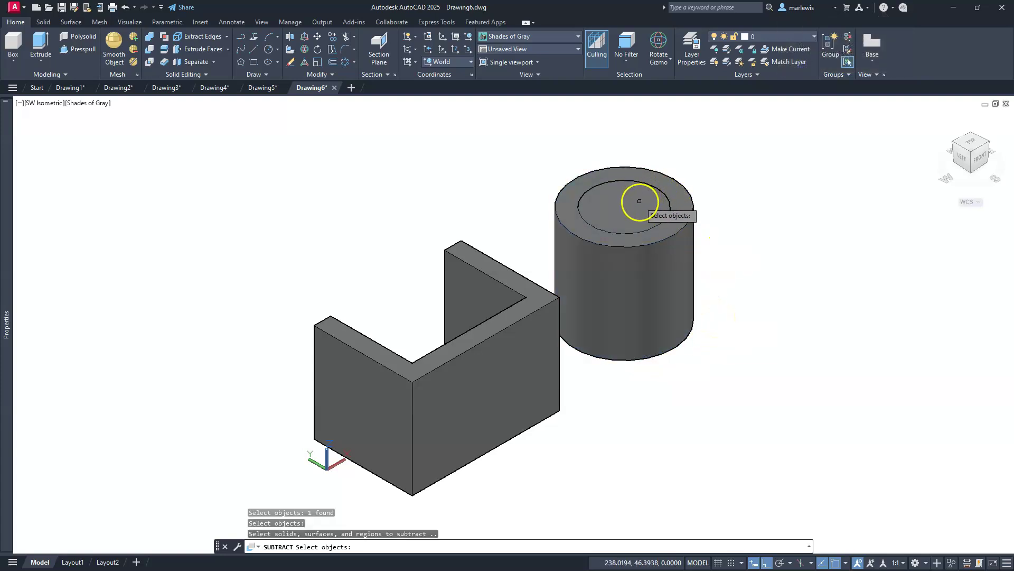
{"action": "left_click", "coordinate": [614, 199]}
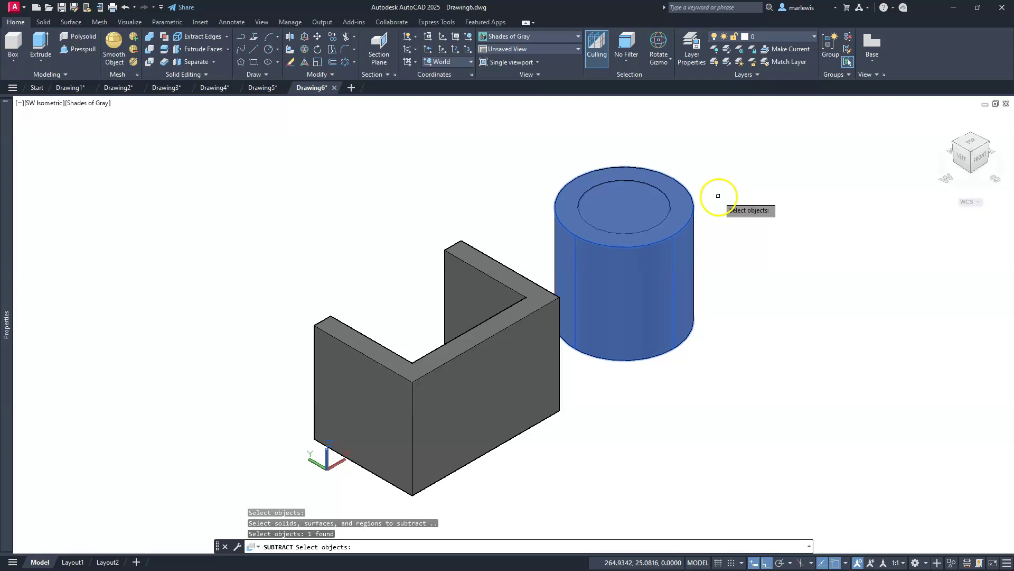
{"action": "key", "text": "Escape"}
{"action": "key", "text": "Escape"}
{"action": "key", "text": "Escape"}
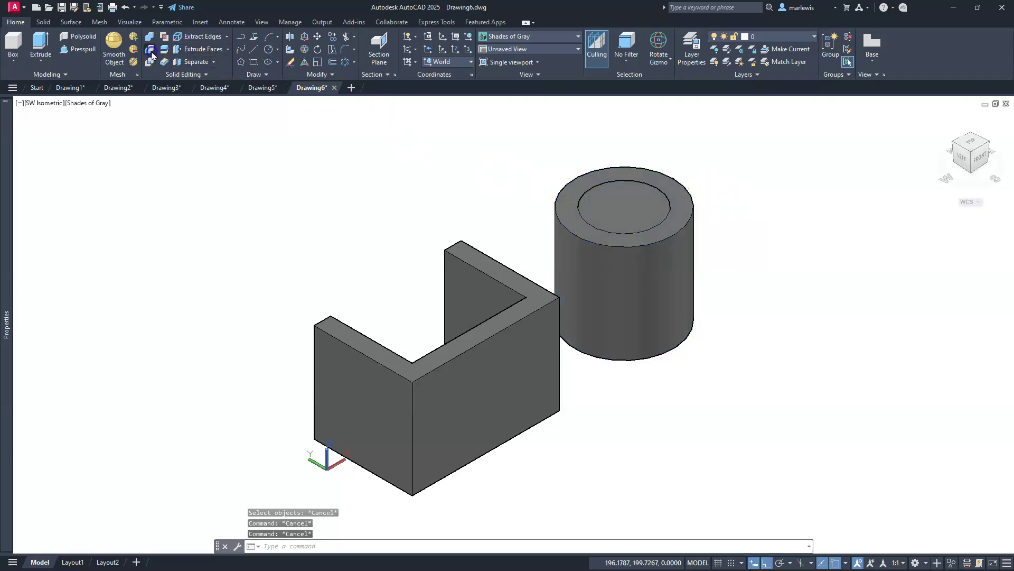
{"action": "left_click", "coordinate": [149, 50]}
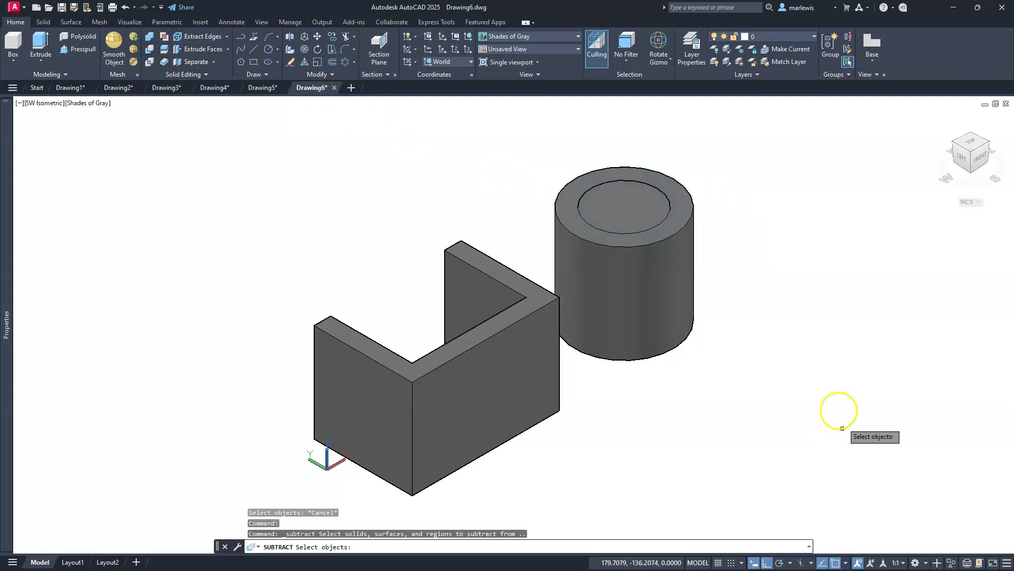
{"action": "left_click", "coordinate": [655, 332]}
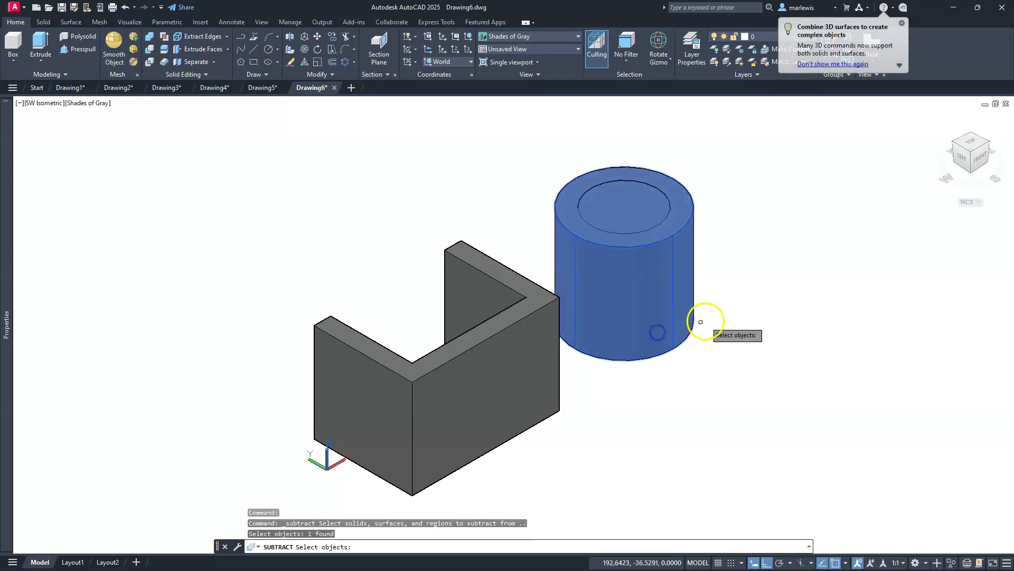
{"action": "key", "text": "Return"}
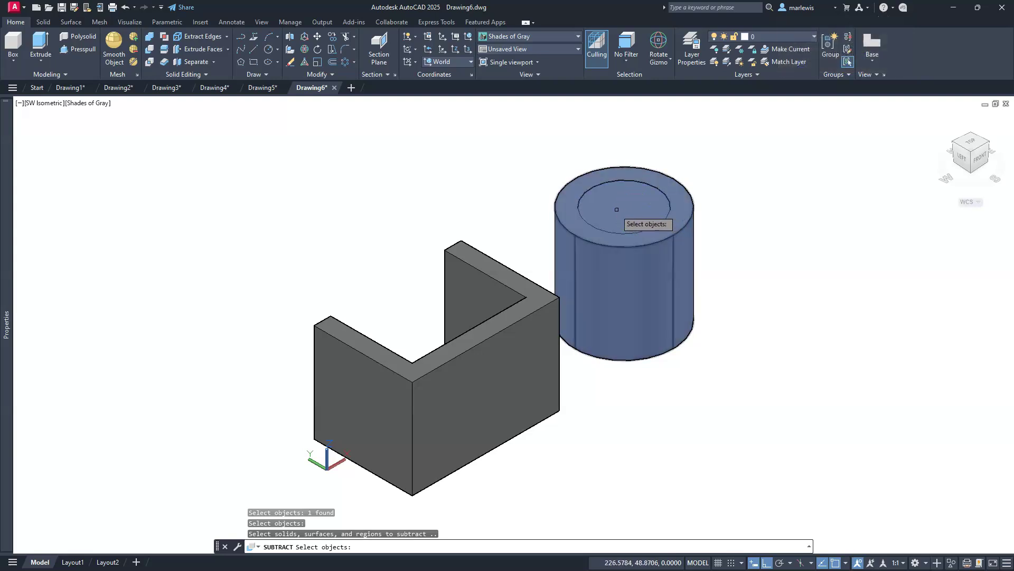
{"action": "left_click", "coordinate": [589, 206]}
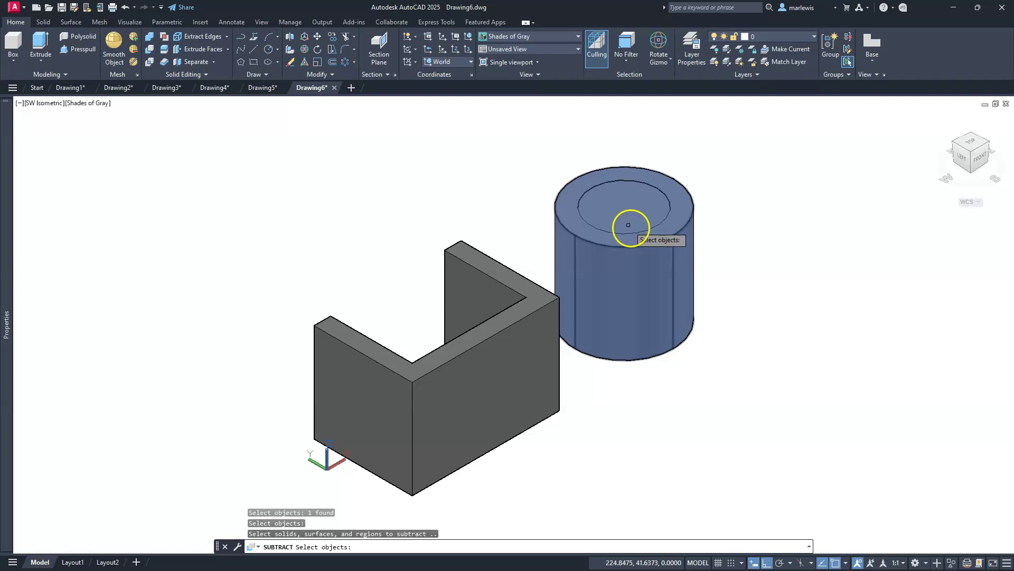
{"action": "key", "text": "Escape"}
{"action": "key", "text": "Escape"}
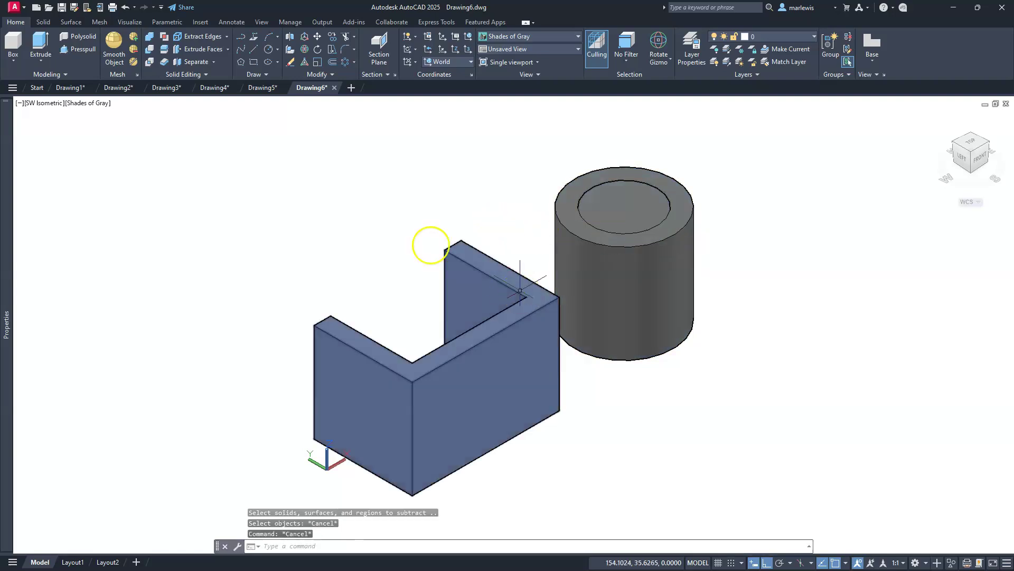
- Switch the viewport's visual style to Wireframe so that the inner cylinder can be selected
{"action": "left_click", "coordinate": [86, 104]}
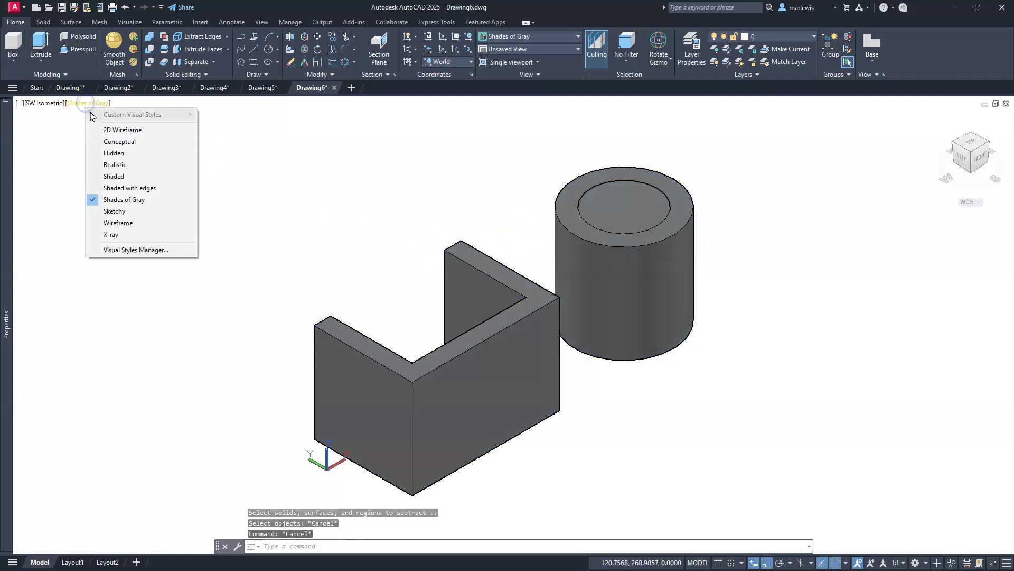
{"action": "left_click", "coordinate": [133, 230]}
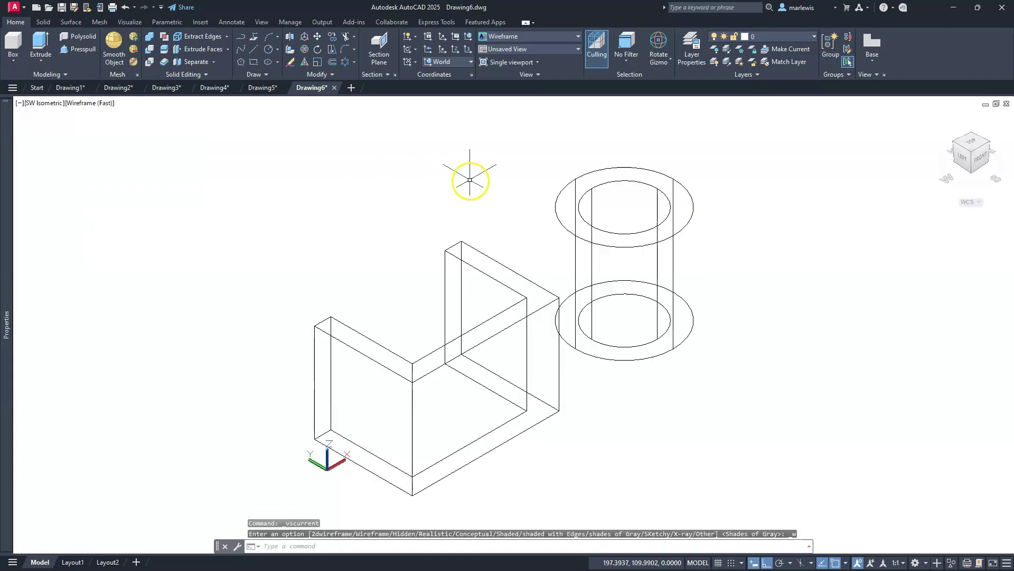
{"action": "key", "text": "Escape"}
{"action": "key", "text": "Escape"}
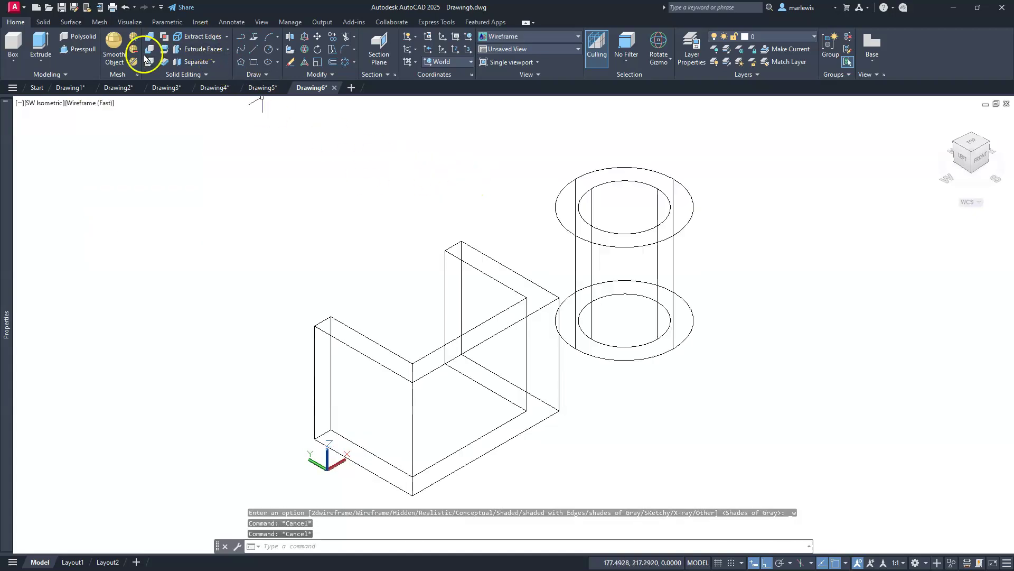
- Subtract the inner cylinder from the outer cylinder to form a hollow tube
{"action": "type", "text": "su"}
{"action": "key", "text": "Return"}
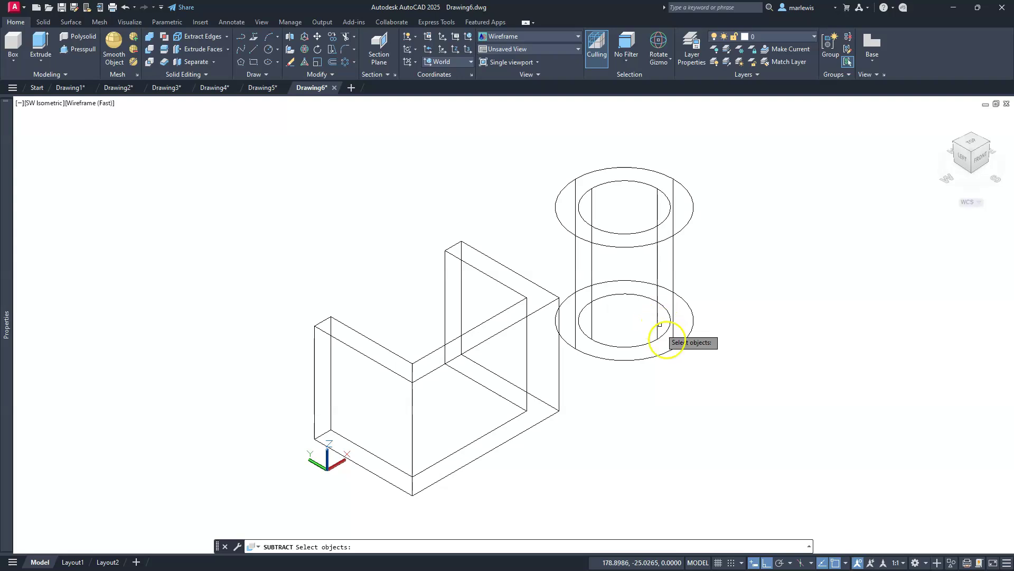
{"action": "left_click", "coordinate": [680, 348]}
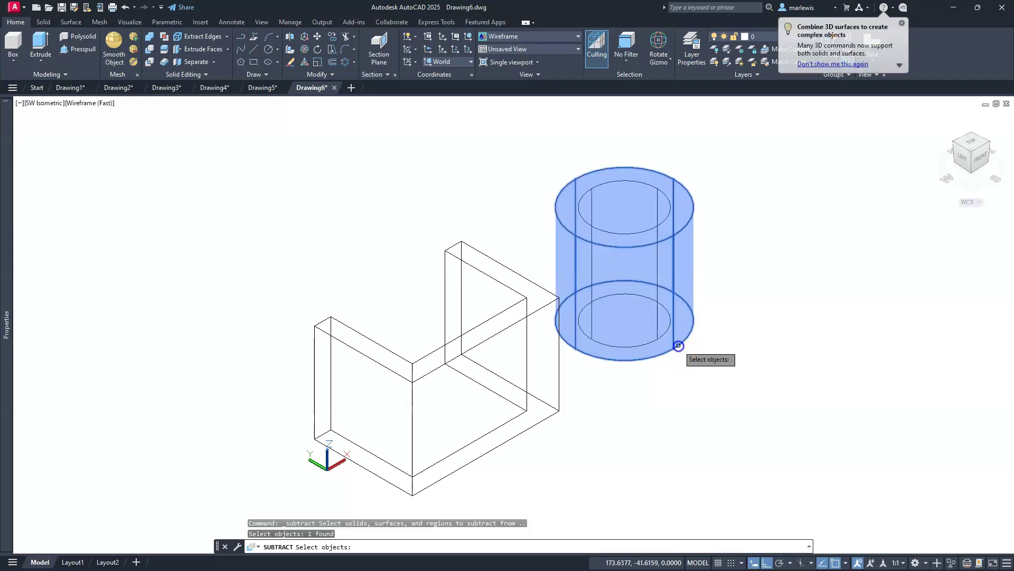
{"action": "key", "text": "Return"}
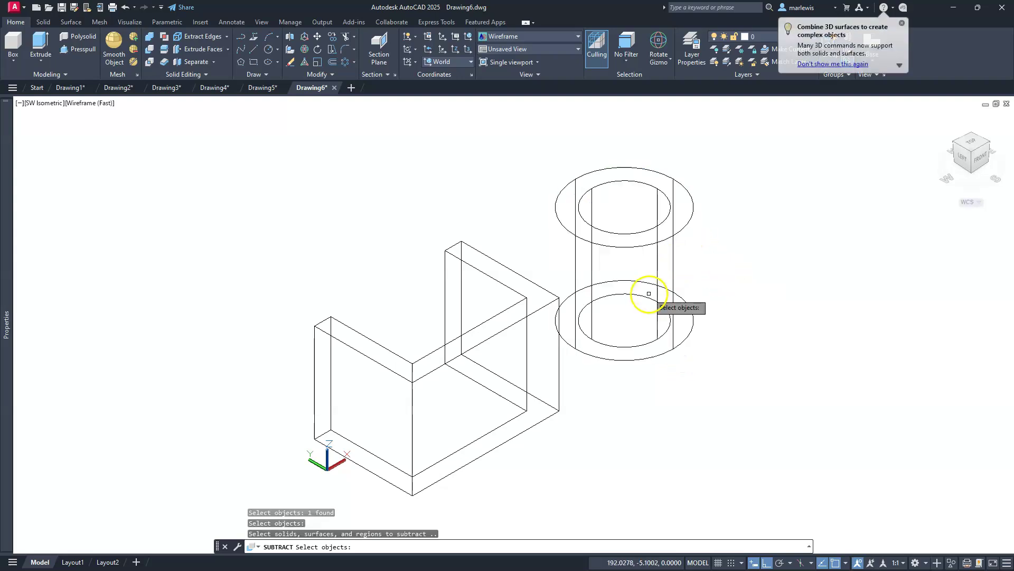
{"action": "left_click", "coordinate": [657, 279]}
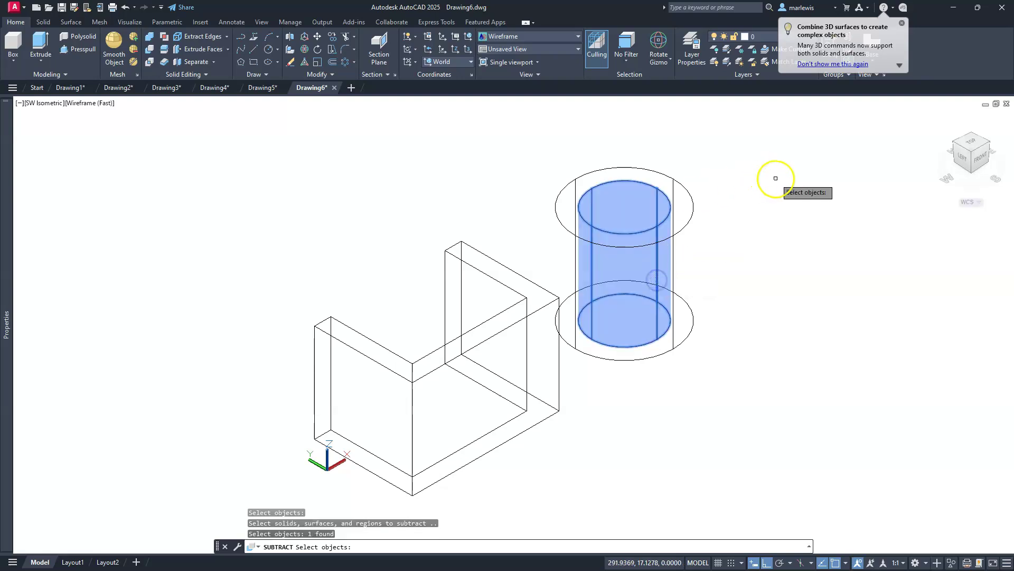
{"action": "key", "text": "Return"}
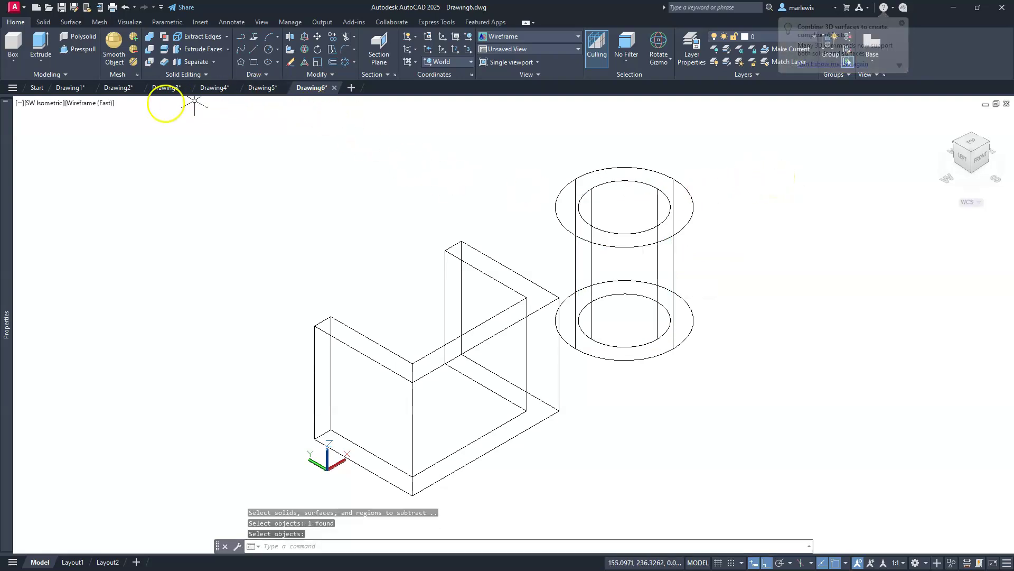
- Return the viewport's visual style to Shades of Gray to display the tube and U-shaped solid shaded
{"action": "left_click", "coordinate": [89, 104]}
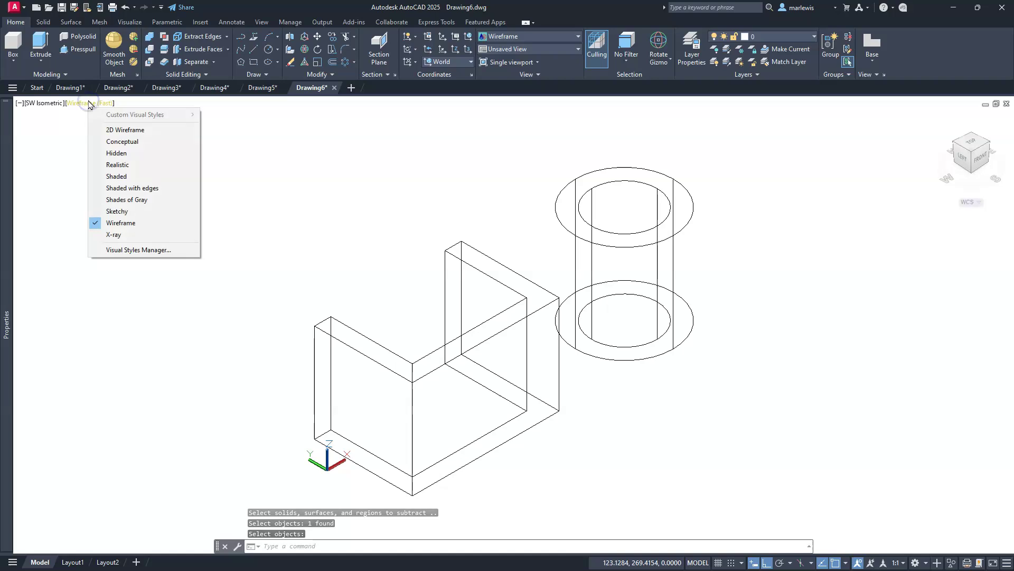
{"action": "left_click", "coordinate": [122, 200]}
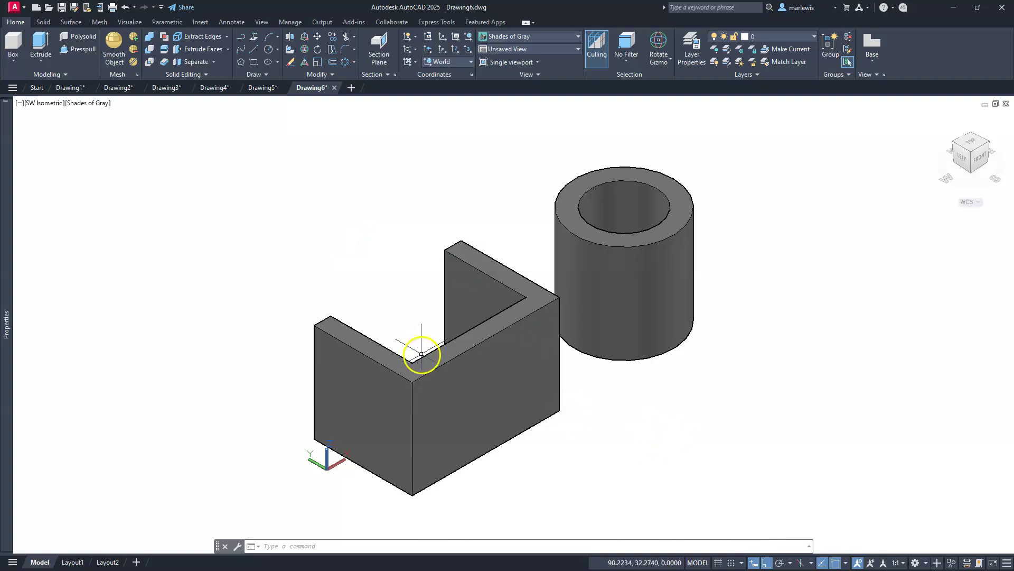
{"action": "middle_click_drag", "start_coordinate": [464, 351], "coordinate": [477, 352]}
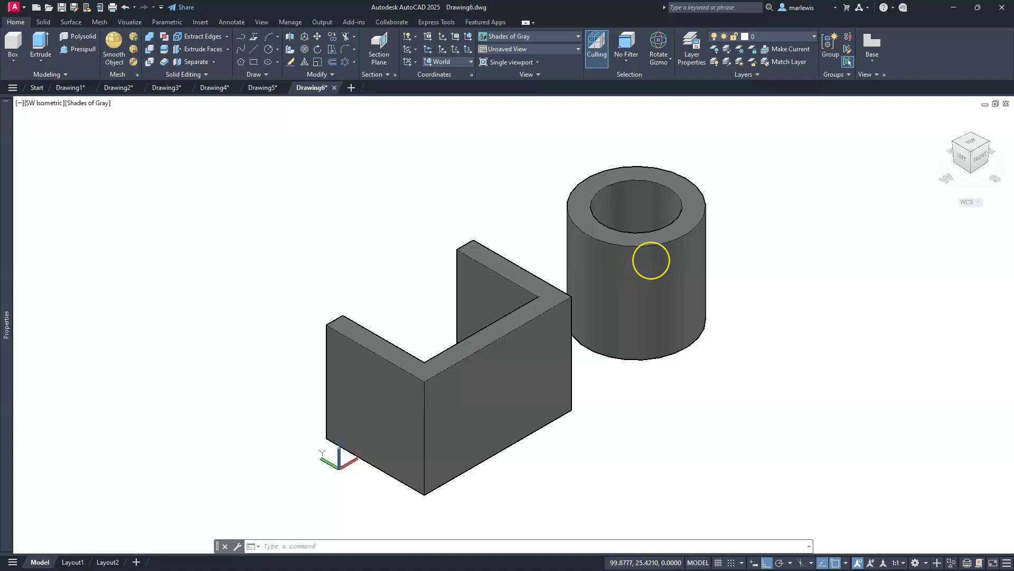
{"action": "left_click", "coordinate": [650, 259]}
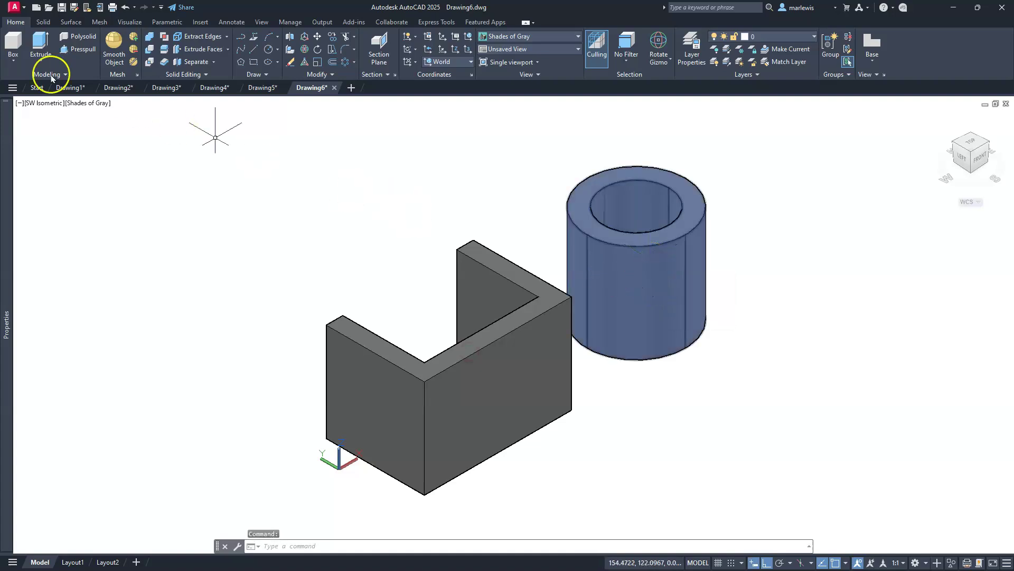
{"action": "key", "text": "Escape"}
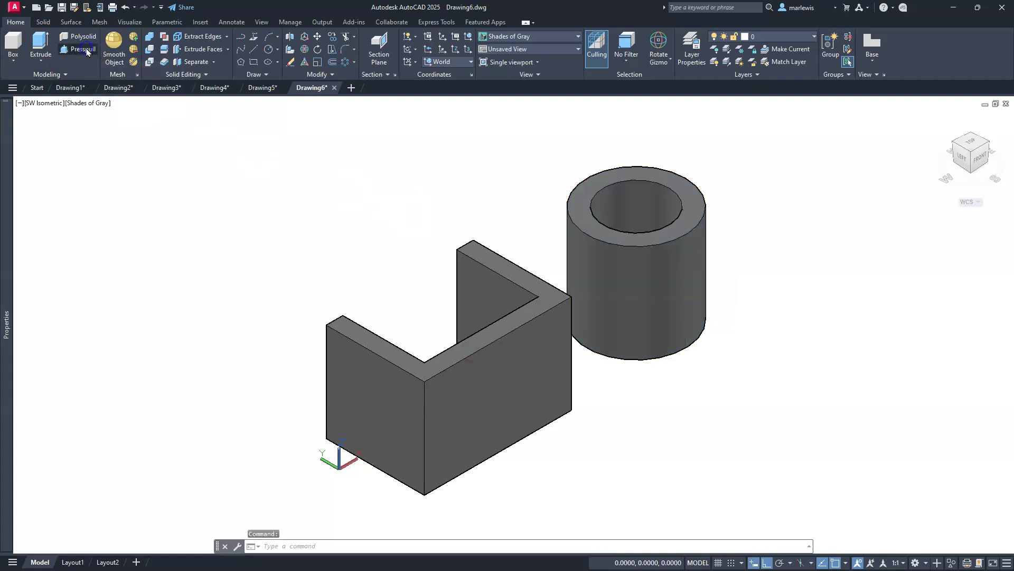
- Presspull the tube's top ring face downward by 30 units to shorten the tube
{"action": "left_click", "coordinate": [87, 51]}
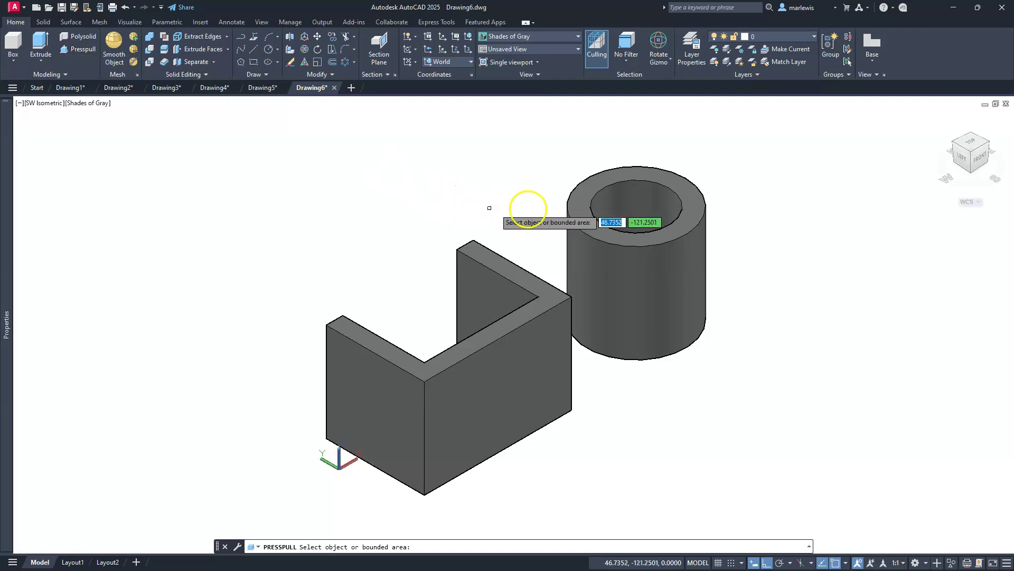
{"action": "left_click", "coordinate": [581, 208]}
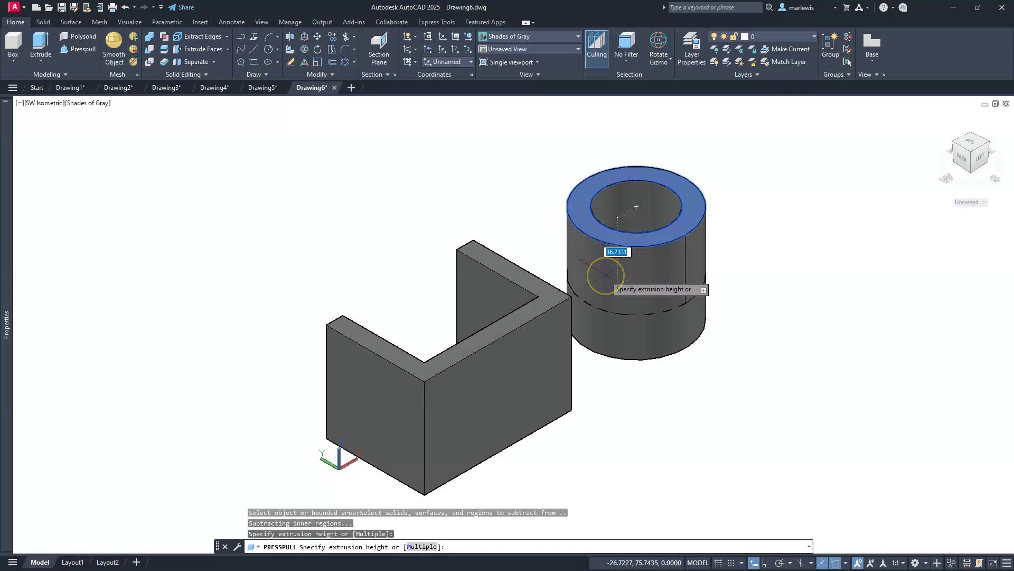
{"action": "key", "text": "Return"}
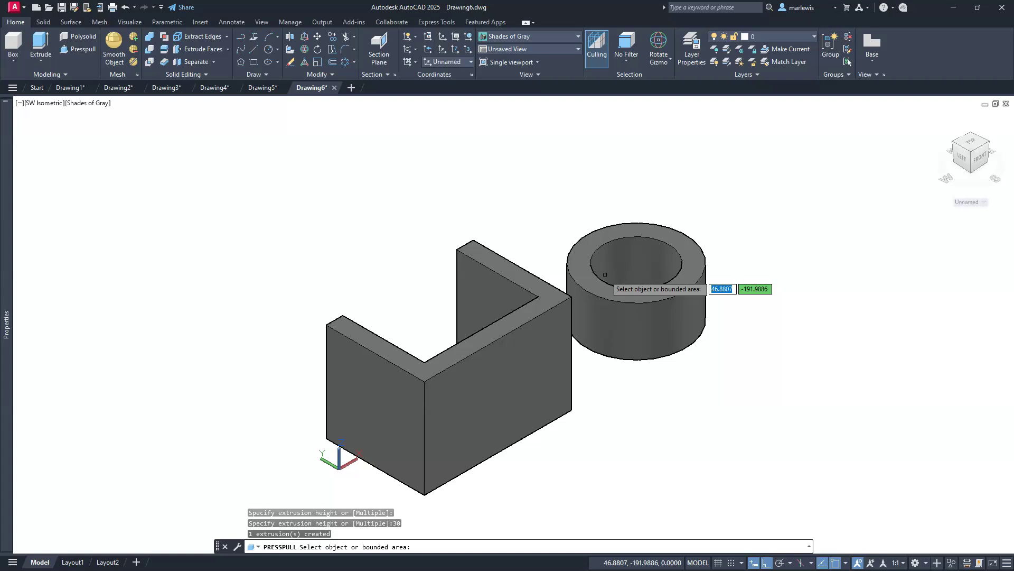
{"action": "left_click", "coordinate": [605, 274]}
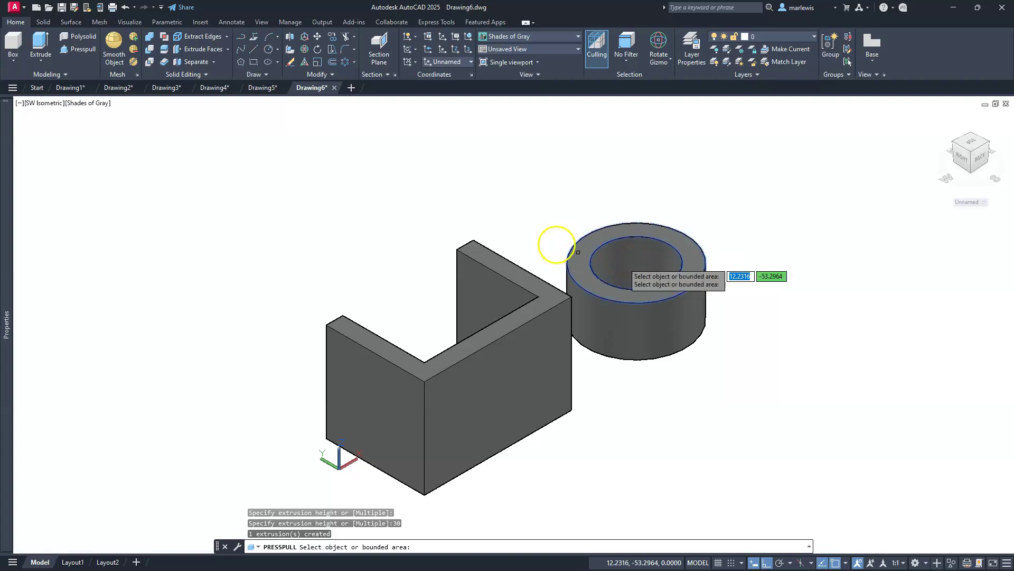
- Rotate the tube about the X axis with the rotate gizmo so that it lies on its side with its bore horizontal
{"action": "key", "text": "Escape"}
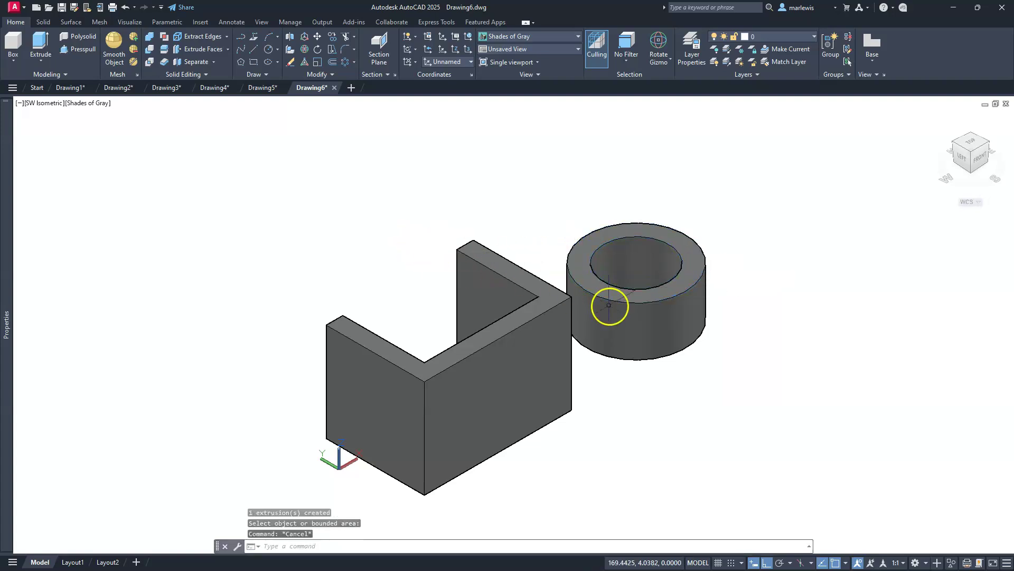
{"action": "left_click", "coordinate": [659, 314]}
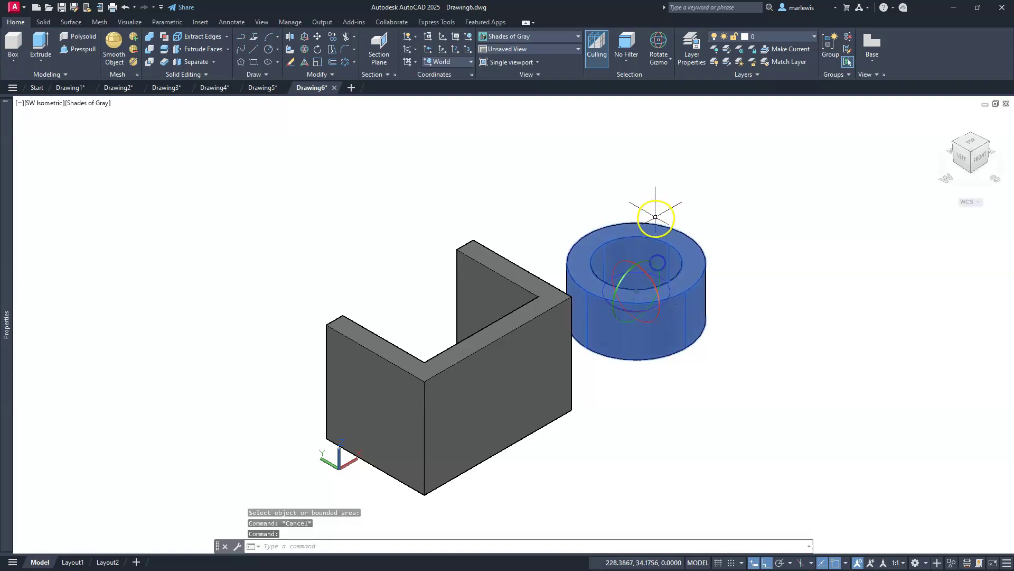
{"action": "left_click", "coordinate": [650, 275]}
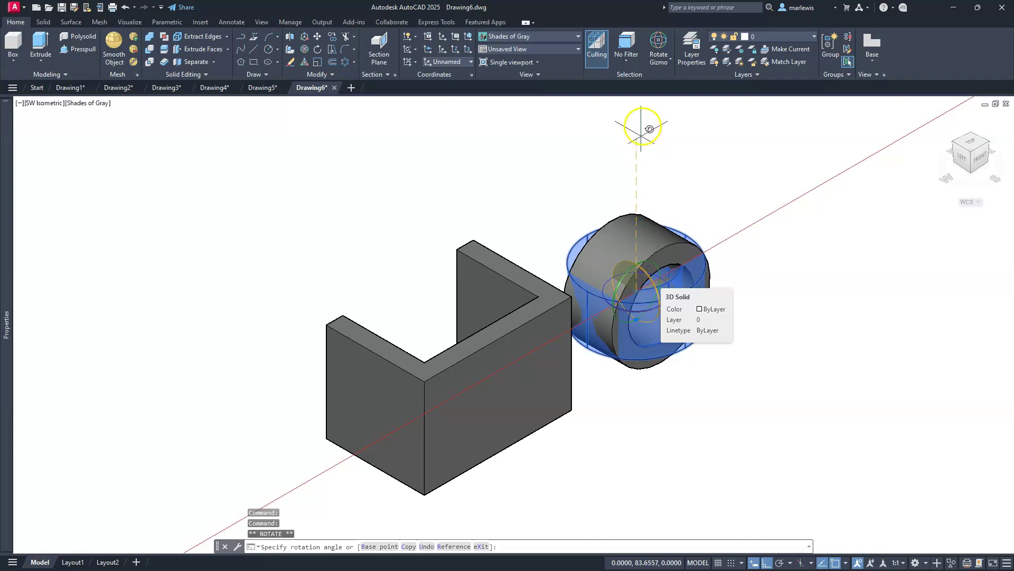
{"action": "key", "text": "Escape"}
{"action": "key", "text": "Escape"}
{"action": "key", "text": "Escape"}
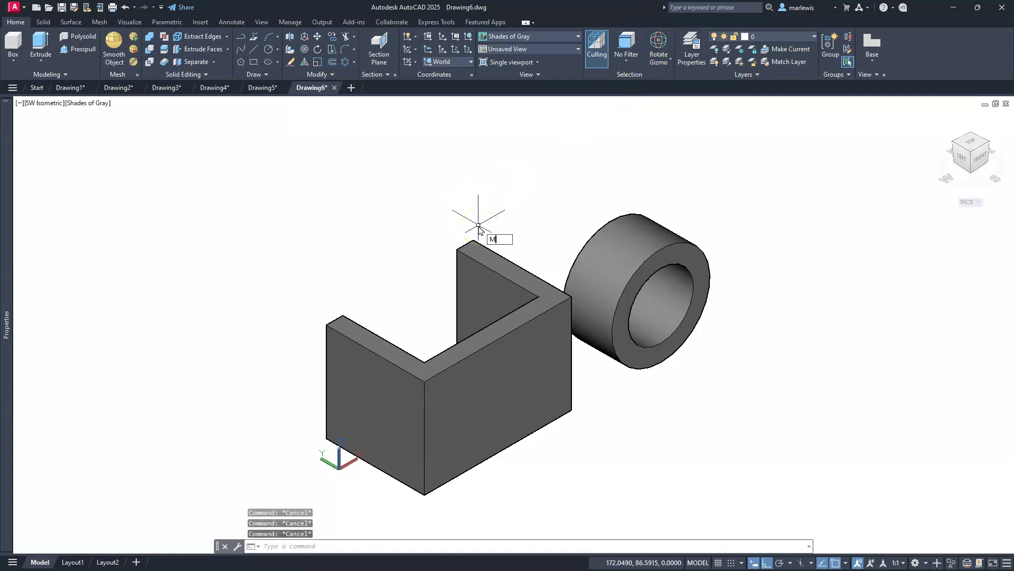
- Move the tube from its back rim's uppermost quadrant to the midpoint of the upper outer edge of the U-shaped solid's closed side
{"action": "key", "text": "Return"}
{"action": "left_click", "coordinate": [594, 238]}
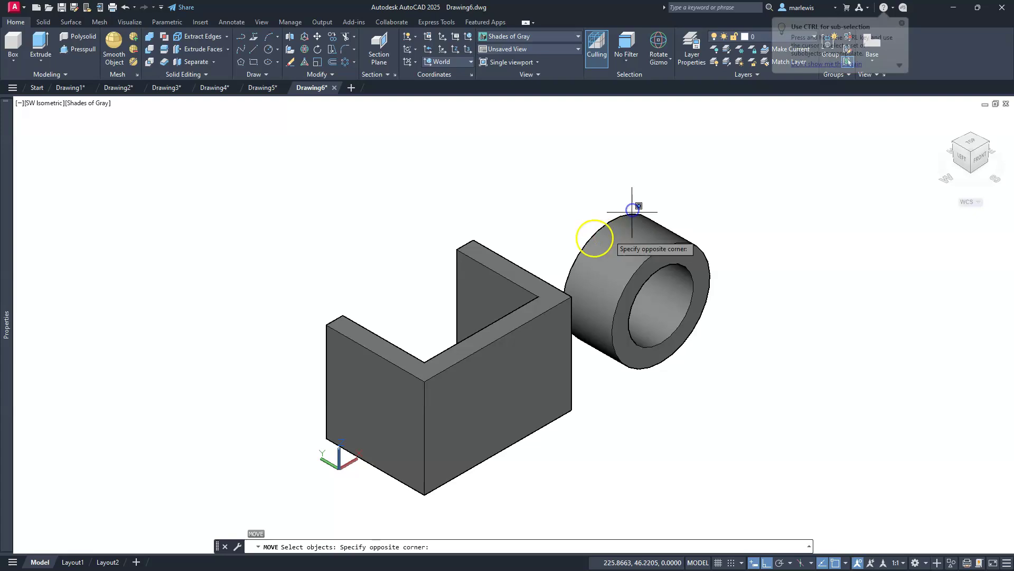
{"action": "left_click", "coordinate": [632, 210]}
{"action": "right_click", "coordinate": [586, 217]}
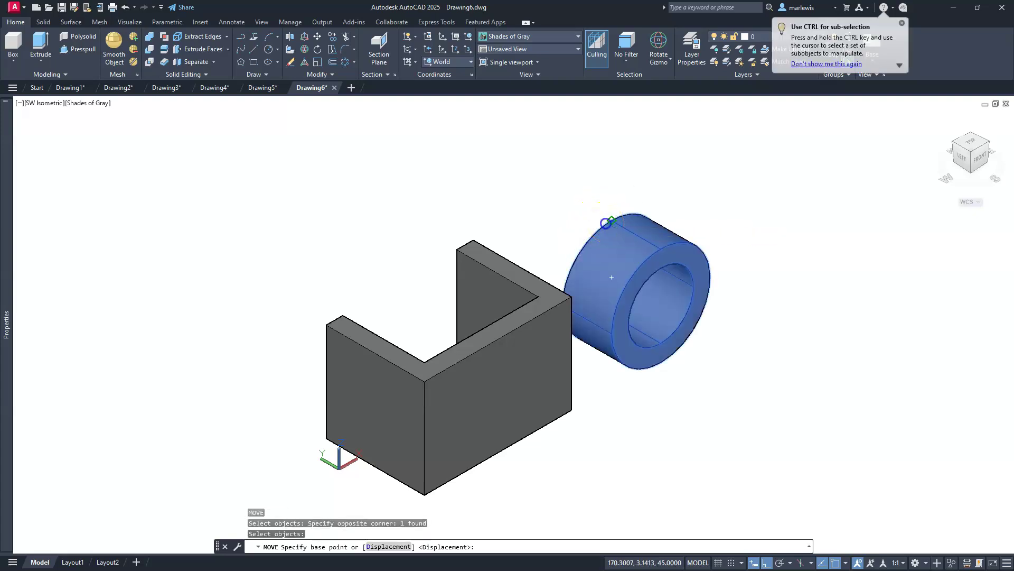
{"action": "left_click", "coordinate": [606, 223]}
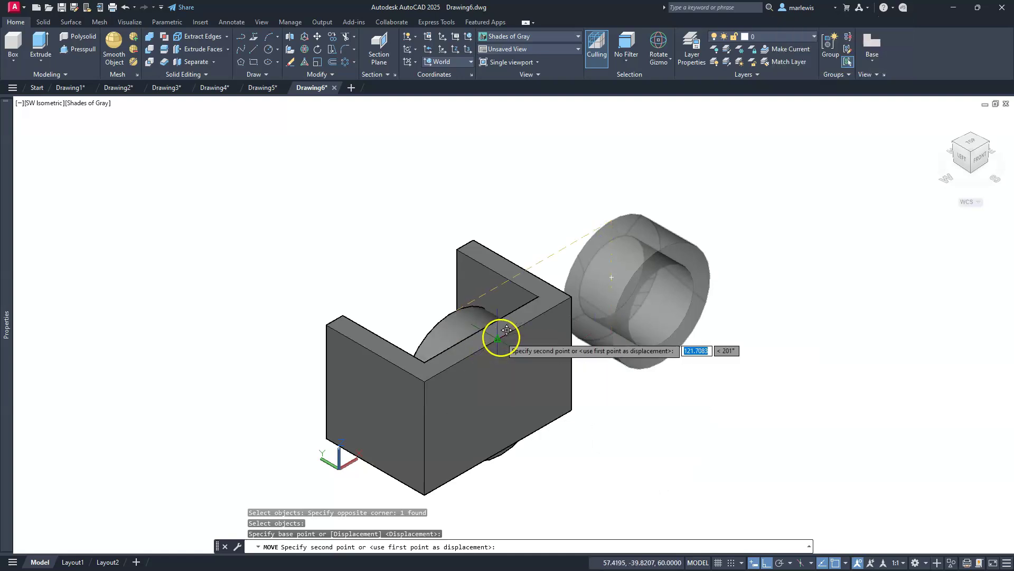
{"action": "left_click", "coordinate": [500, 337]}
{"action": "key", "text": "Escape"}
{"action": "key", "text": "Escape"}
{"action": "key", "text": "Escape"}
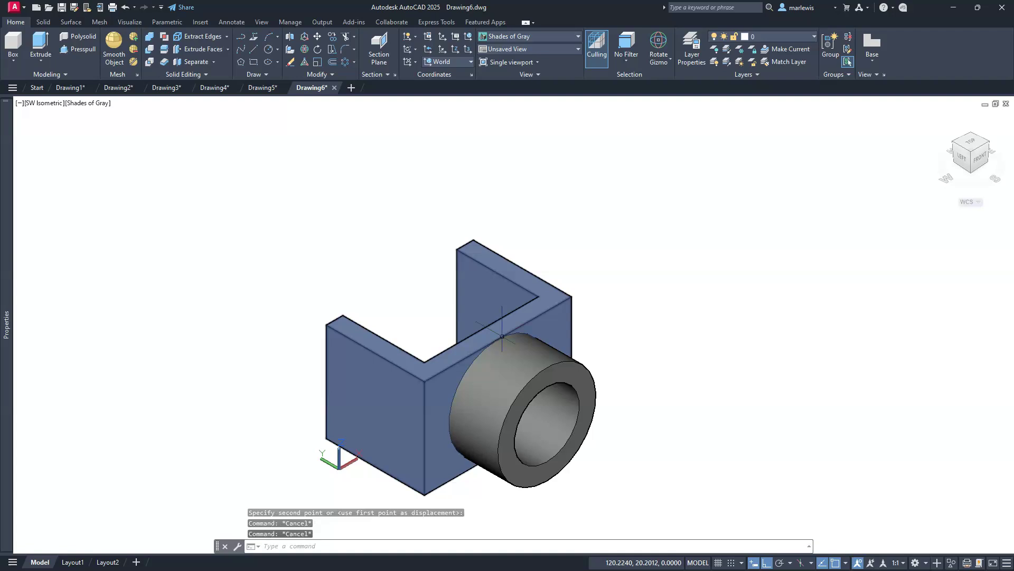
- Union the tube and the U-shaped solid into a single solid
{"action": "scroll", "coordinate": [566, 284], "scroll_direction": "up", "scroll_amount": 2}
{"action": "scroll", "coordinate": [568, 286], "scroll_direction": "down", "scroll_amount": 3}
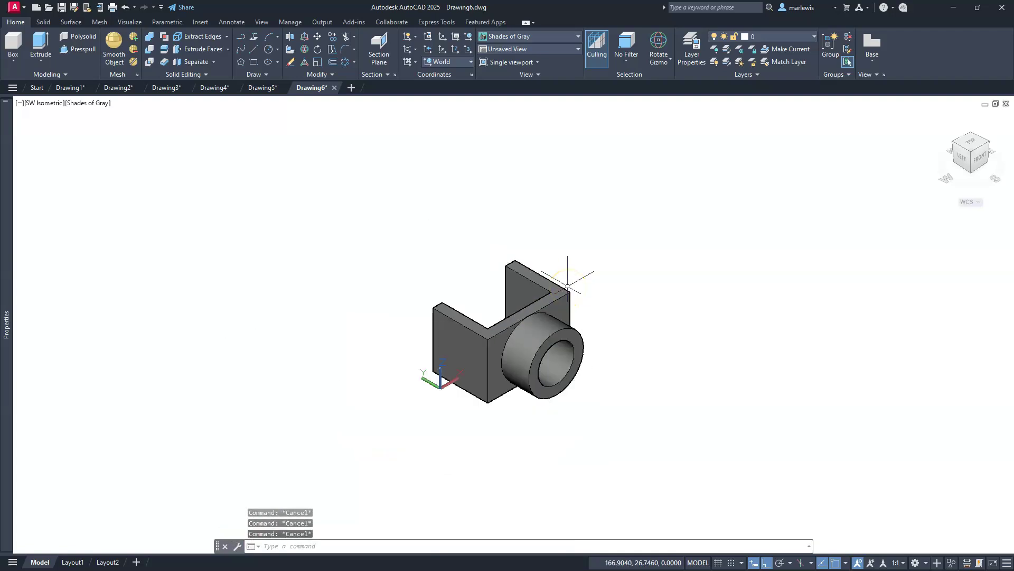
{"action": "left_click", "coordinate": [149, 37]}
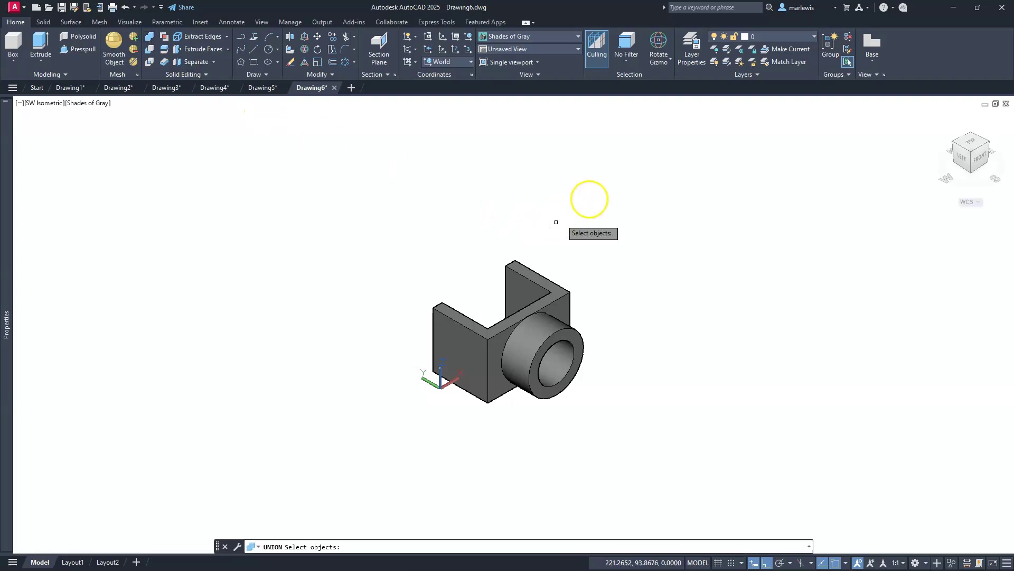
{"action": "left_click", "coordinate": [597, 208]}
{"action": "left_click", "coordinate": [442, 381]}
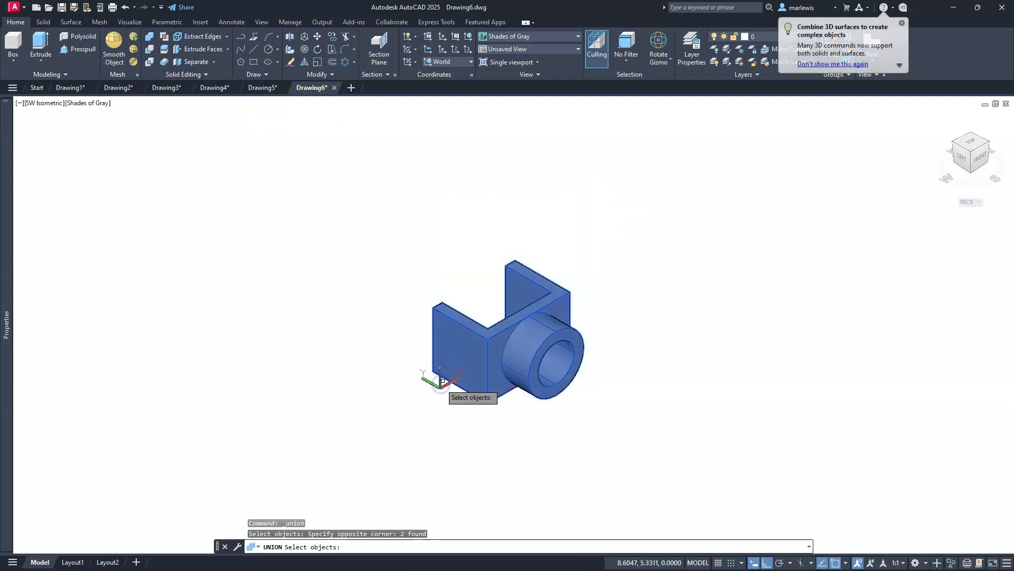
{"action": "key", "text": "Return"}
{"action": "scroll", "coordinate": [442, 379], "scroll_direction": "up", "scroll_amount": 2}
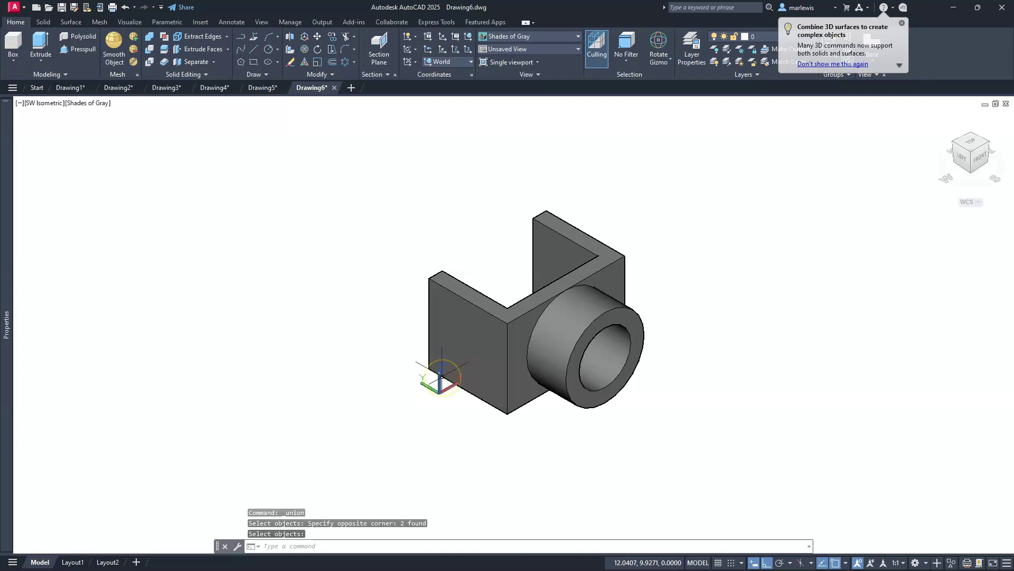
{"action": "key", "text": "Escape"}
{"action": "key", "text": "Escape"}
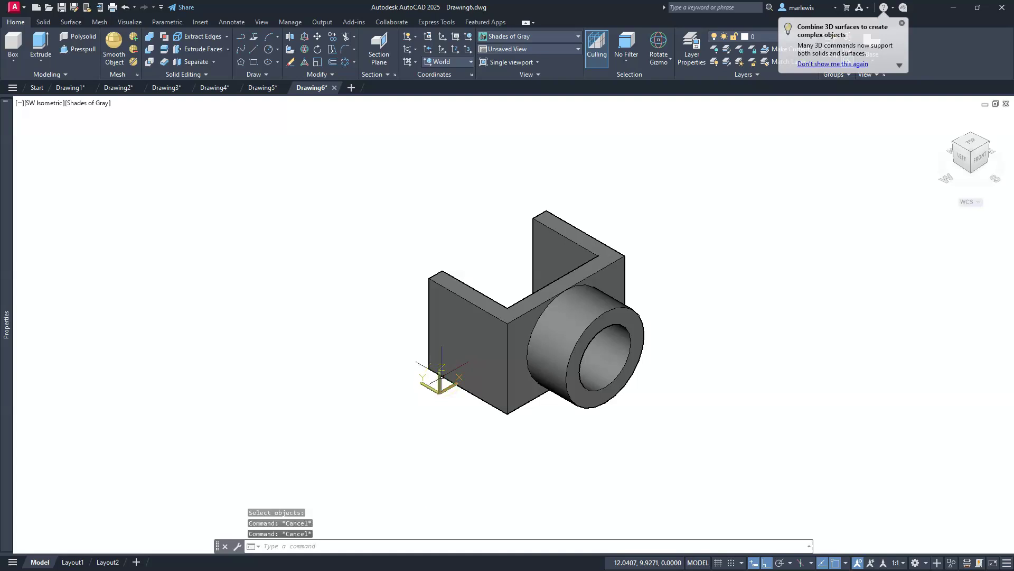
- Rotate the combined solid about the X axis with the rotate gizmo so that the U opens upward and the tube points down
{"action": "left_click", "coordinate": [483, 323]}
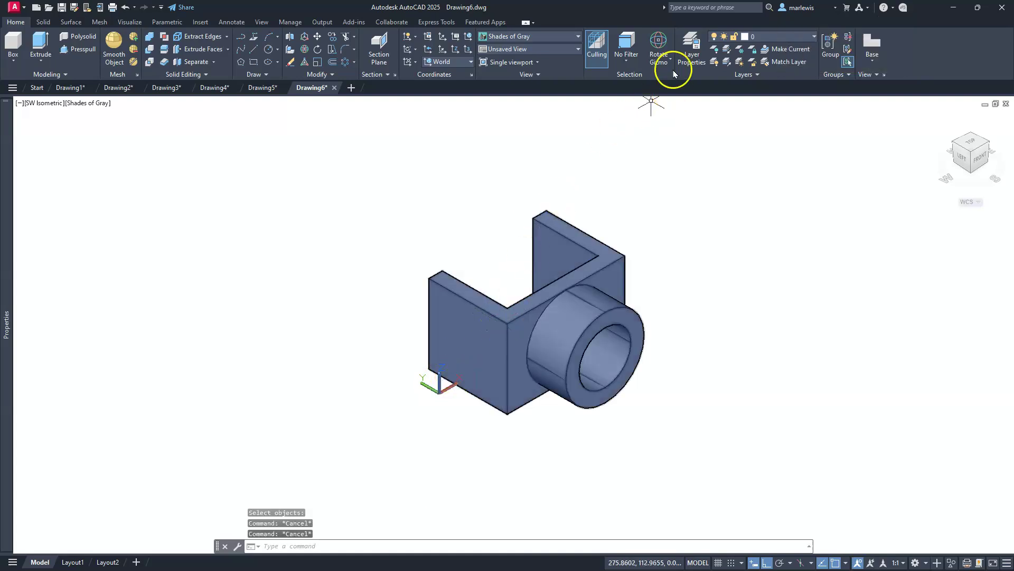
{"action": "left_click", "coordinate": [658, 41]}
{"action": "left_click", "coordinate": [510, 327]}
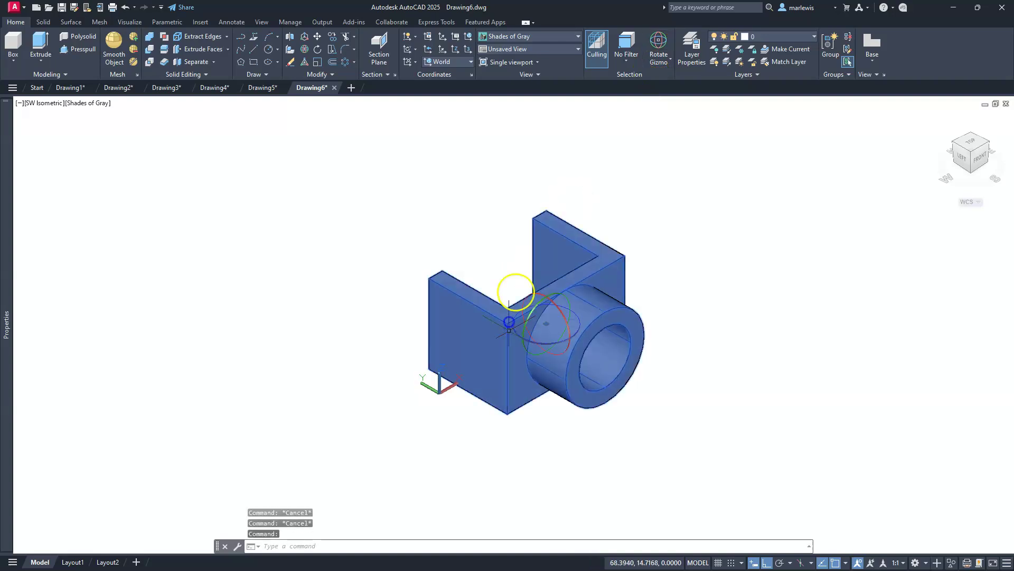
{"action": "left_click", "coordinate": [545, 300]}
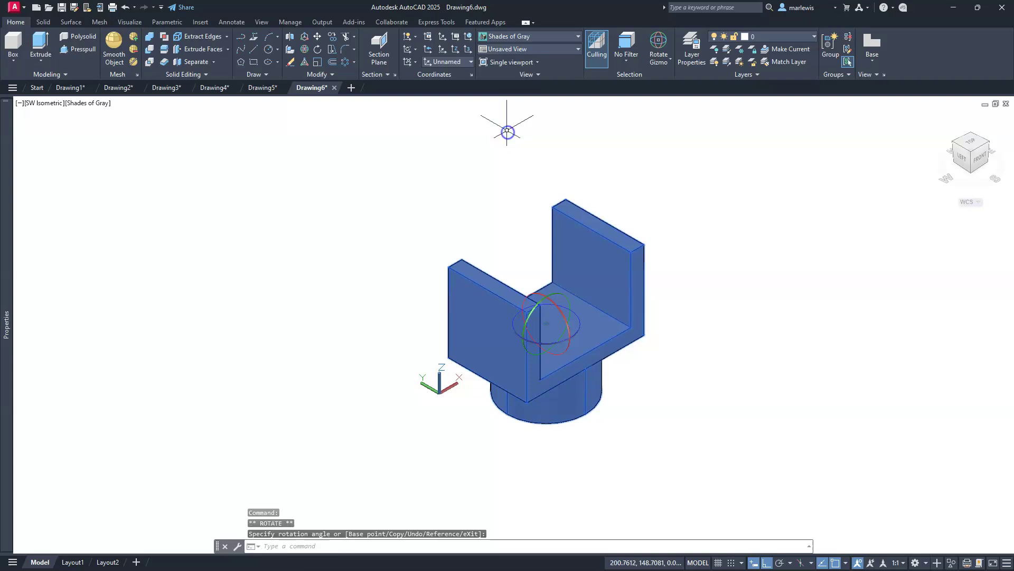
{"action": "key", "text": "Escape"}
{"action": "key", "text": "Escape"}
{"action": "key", "text": "Escape"}
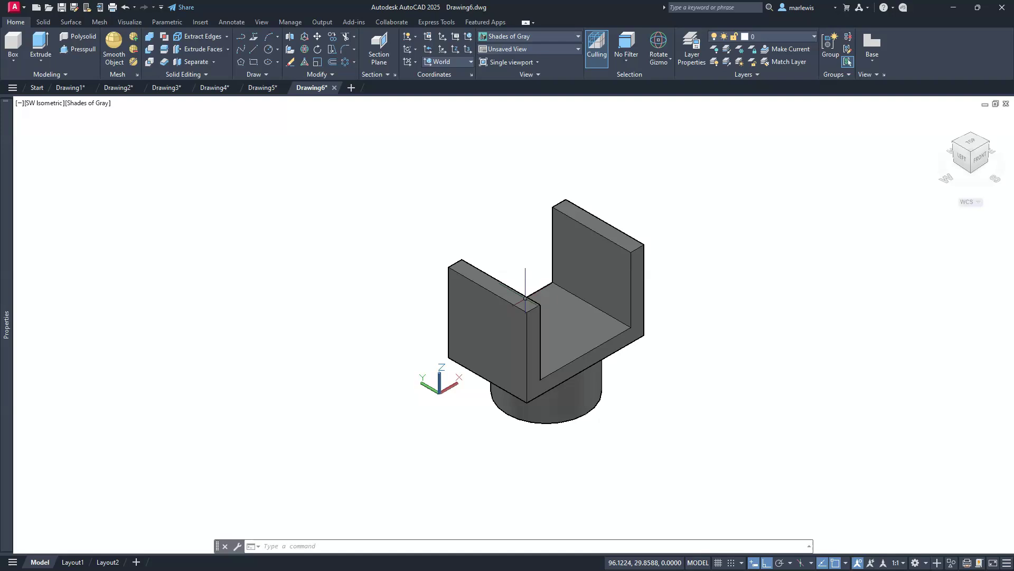
{"action": "key", "text": "Escape"}
{"action": "key", "text": "Escape"}
{"action": "key", "text": "Escape"}
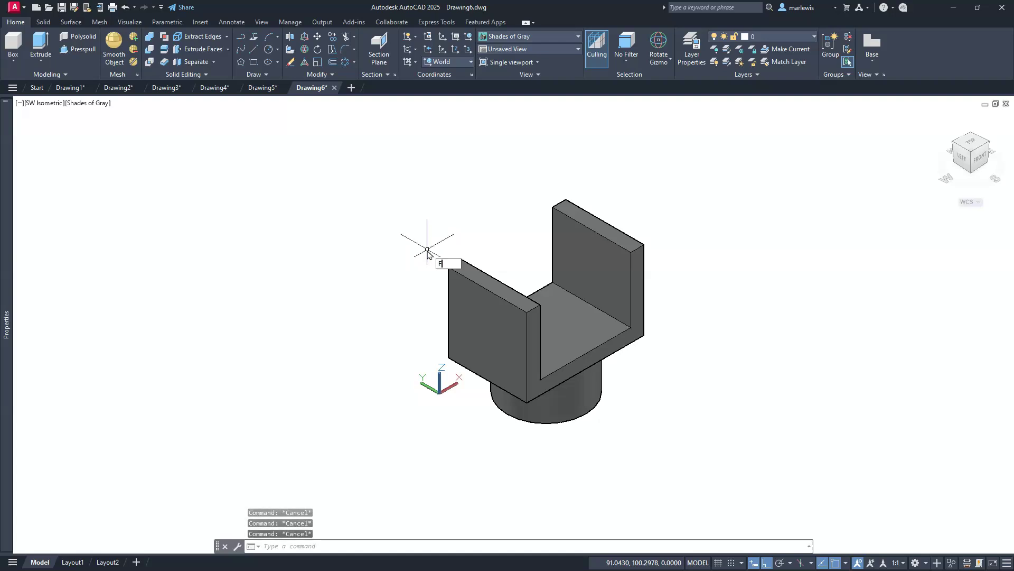
- Fillet the rear upper edge of the near upright with a radius of 30, using the Multiple option
{"action": "key", "text": "Return"}
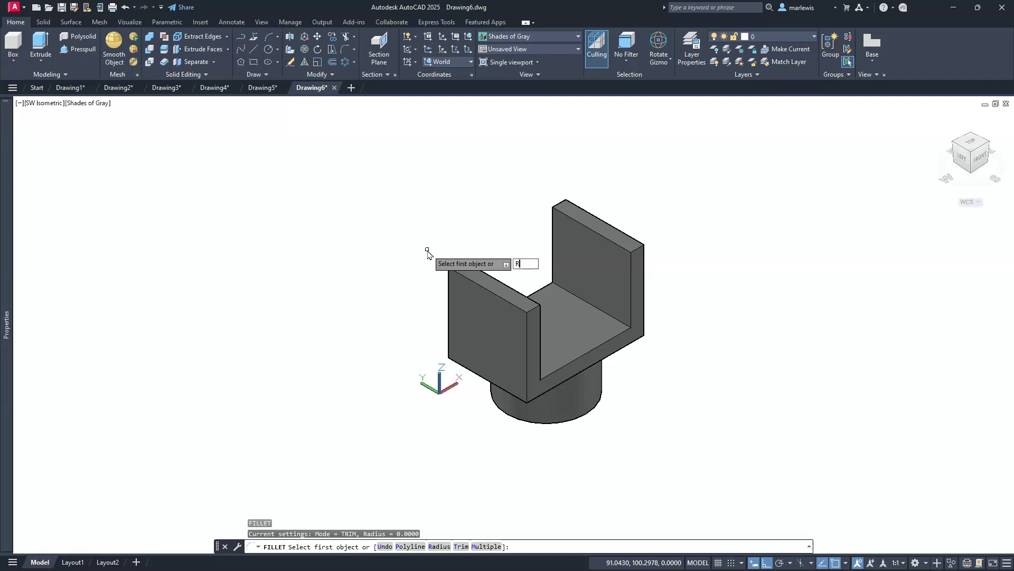
{"action": "key", "text": "Return"}
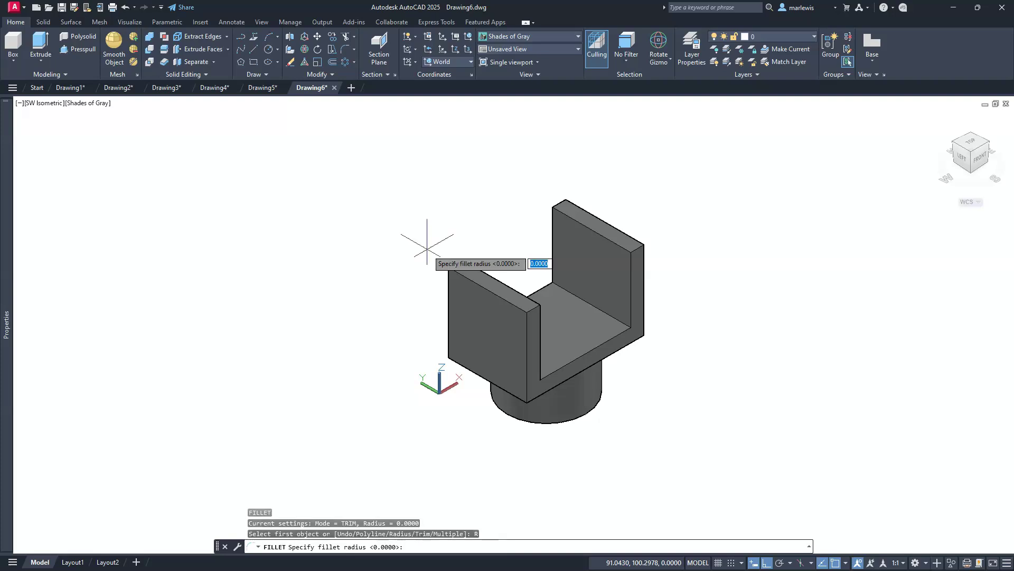
{"action": "key", "text": "Return"}
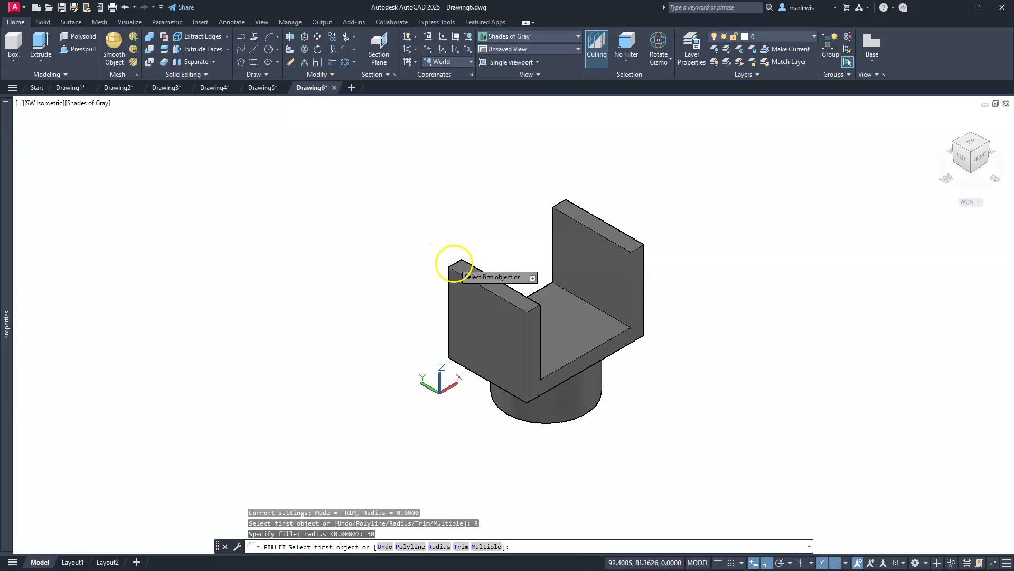
{"action": "left_click", "coordinate": [495, 547]}
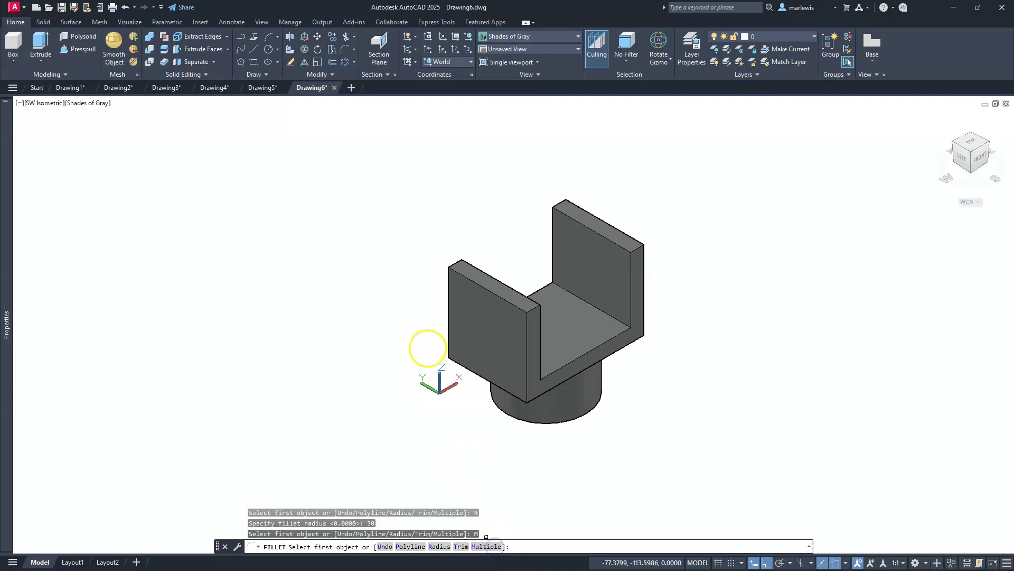
{"action": "left_click", "coordinate": [456, 263]}
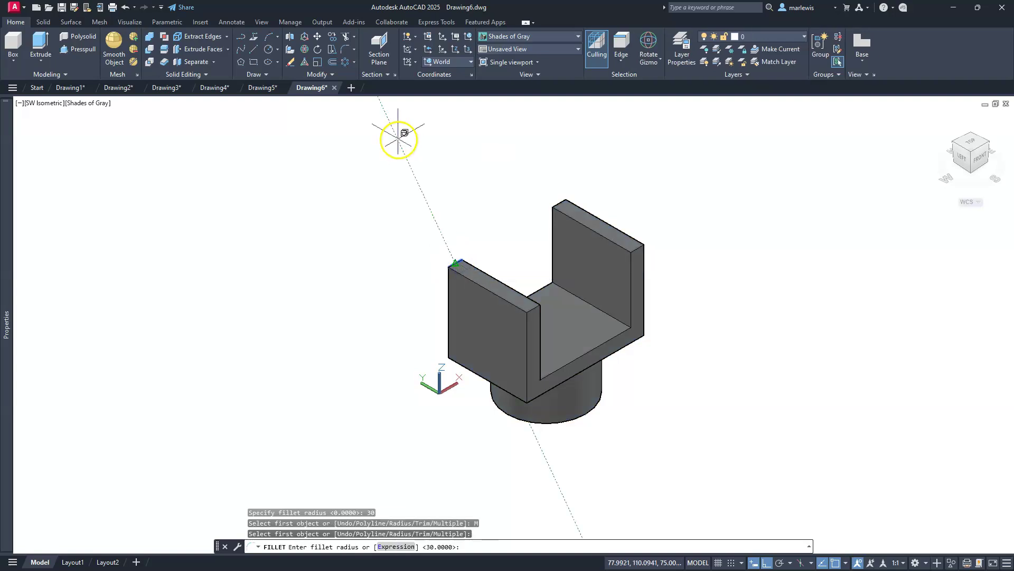
{"action": "key", "text": "Return"}
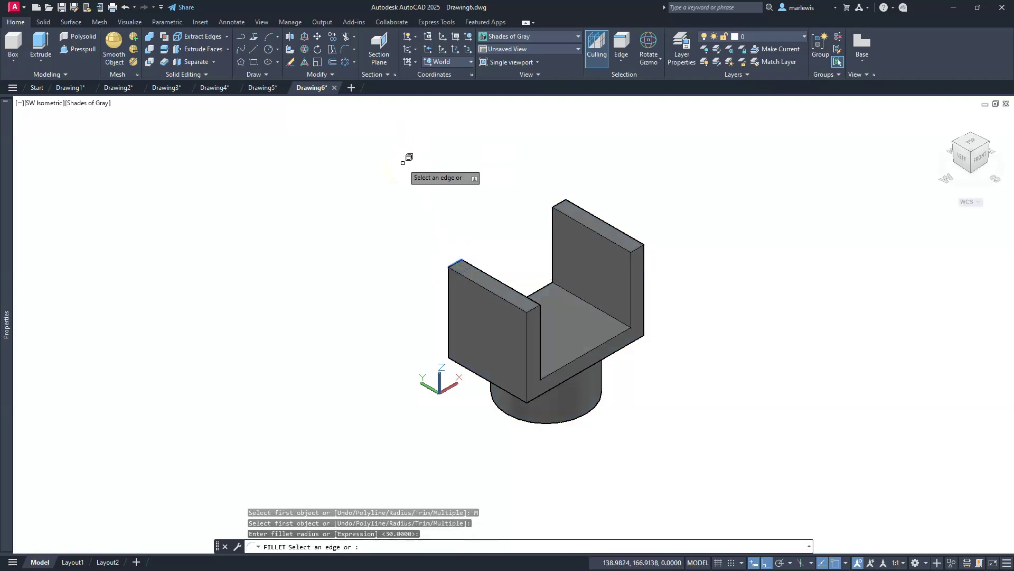
{"action": "key", "text": "Return"}
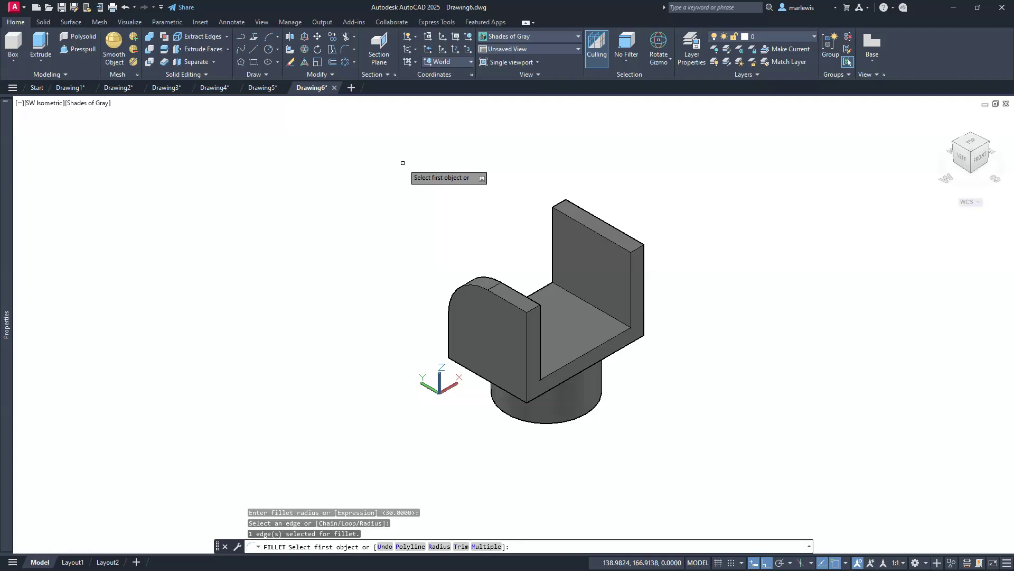
- Fillet the rear upper edge of the far upright with the same radius of 30
{"action": "left_click", "coordinate": [559, 202]}
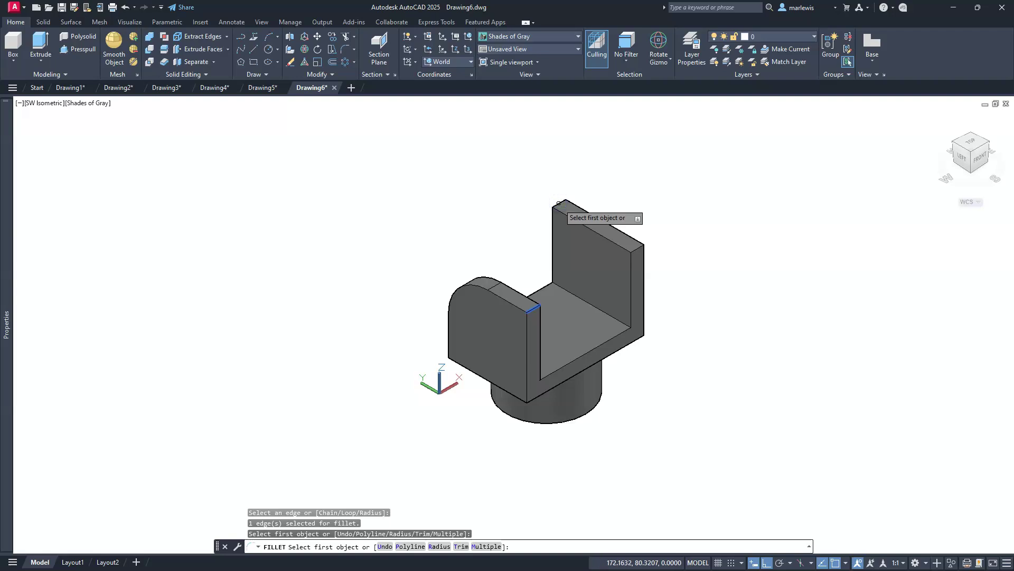
{"action": "left_click", "coordinate": [559, 202]}
{"action": "key", "text": "Return"}
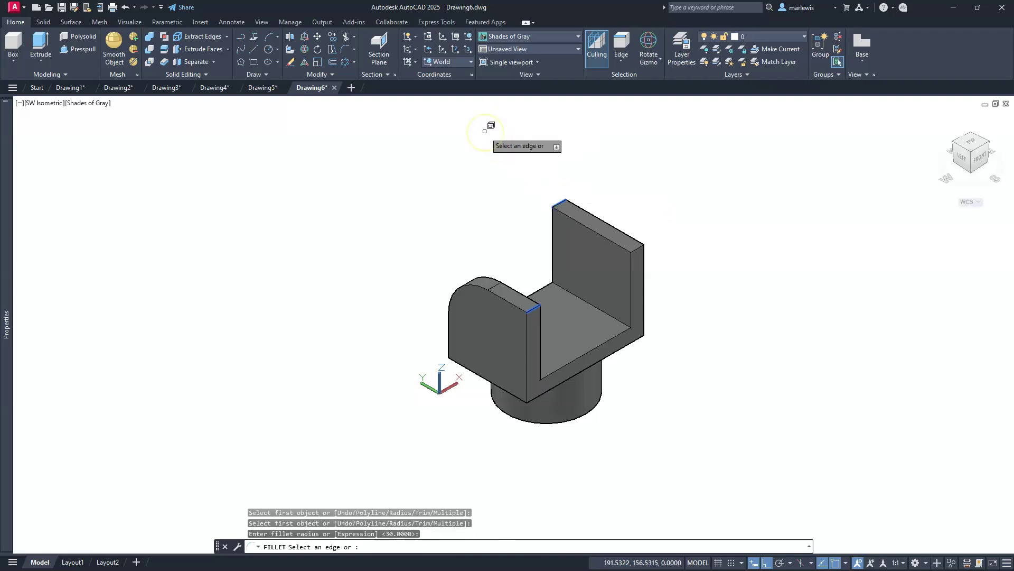
{"action": "key", "text": "Return"}
{"action": "key", "text": "Return"}
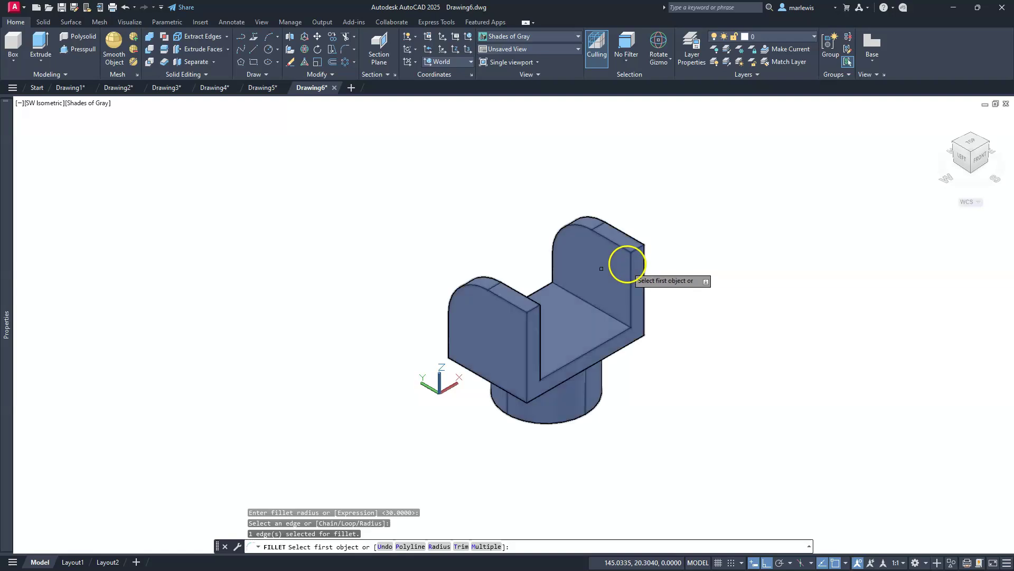
- Fillet the front upper edge of the far upright with radius 30 to complete its rounded end
{"action": "left_click", "coordinate": [643, 247]}
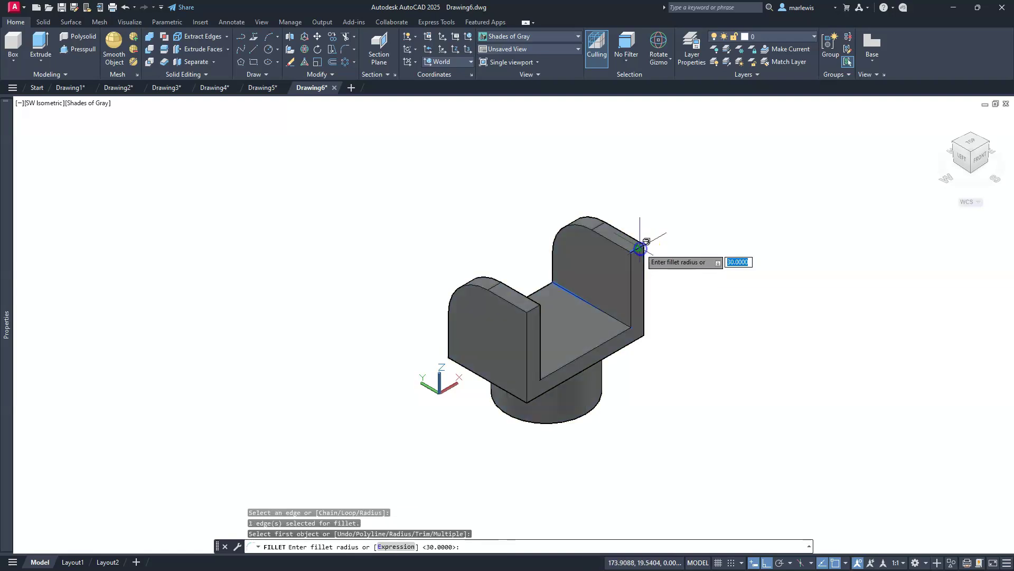
{"action": "key", "text": "Return"}
{"action": "key", "text": "Return"}
{"action": "key", "text": "Return"}
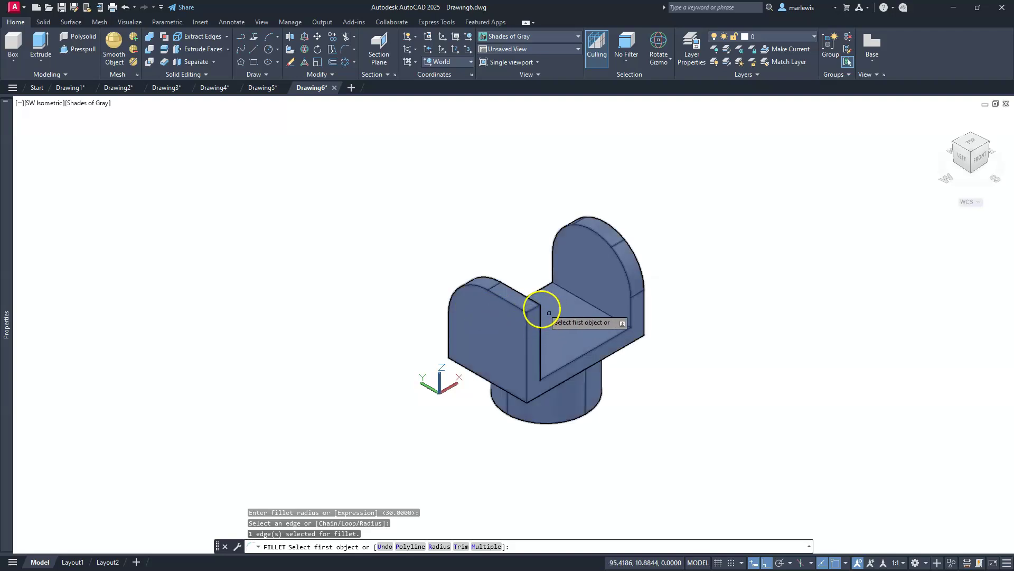
- Fillet the front upper edge of the near upright with radius 30 and end the Fillet command
{"action": "left_click", "coordinate": [533, 308]}
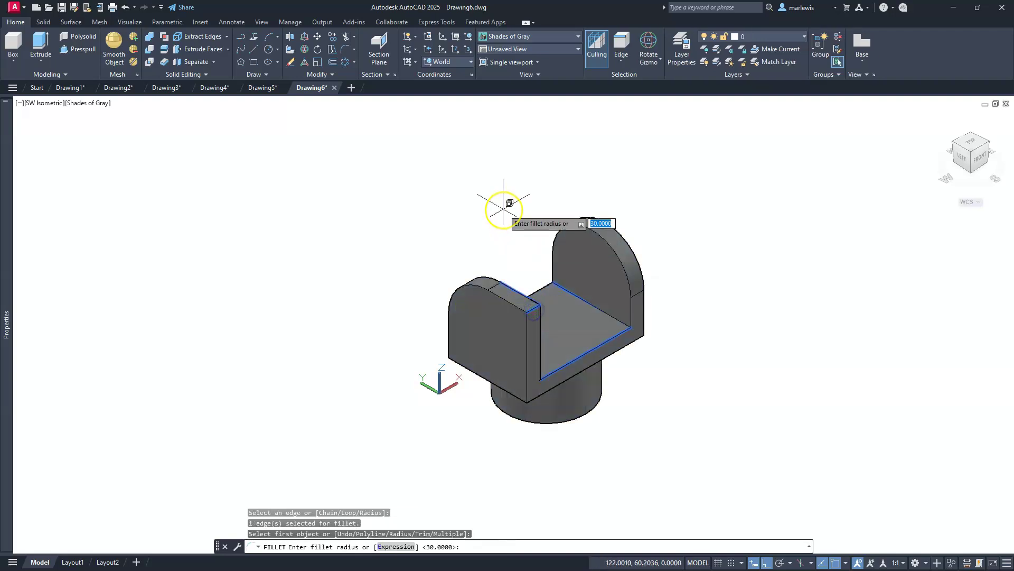
{"action": "key", "text": "Return"}
{"action": "key", "text": "Return"}
{"action": "key", "text": "Return"}
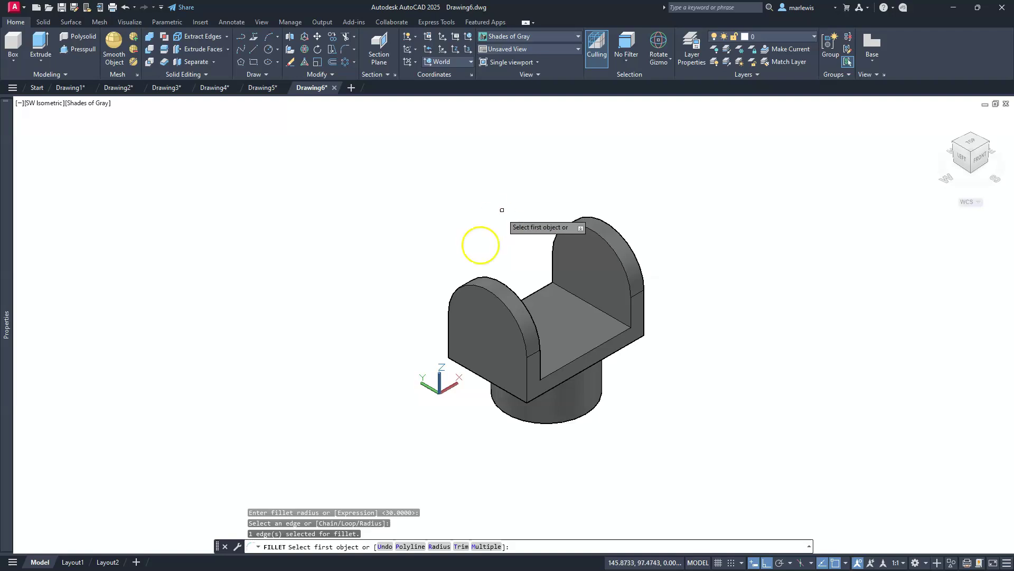
{"action": "key", "text": "Escape"}
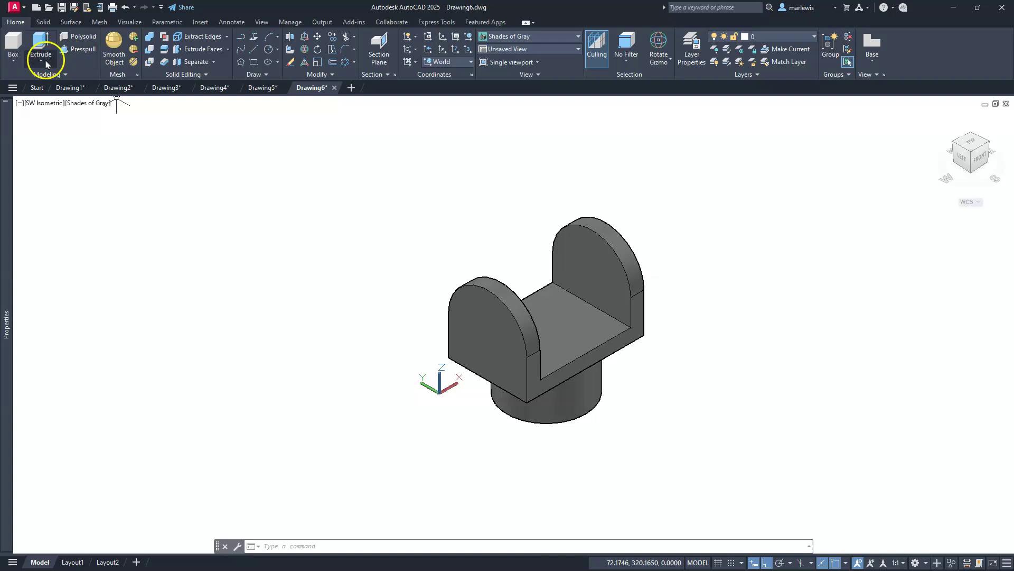
- Create a 20-diameter cylinder centred on the near upright's rounded end, extending horizontally through and well past the far upright
{"action": "left_click", "coordinate": [16, 62]}
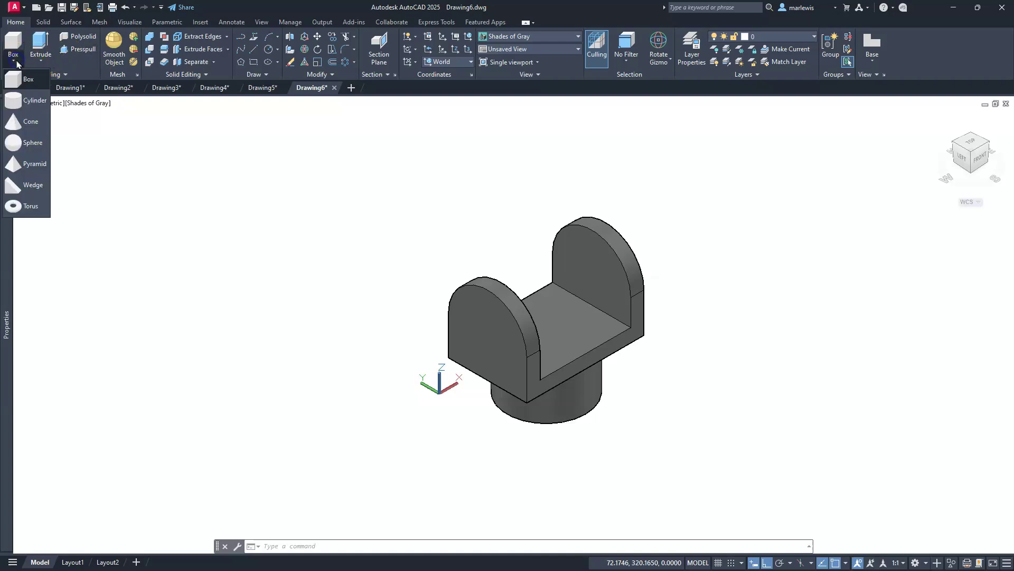
{"action": "left_click", "coordinate": [31, 103]}
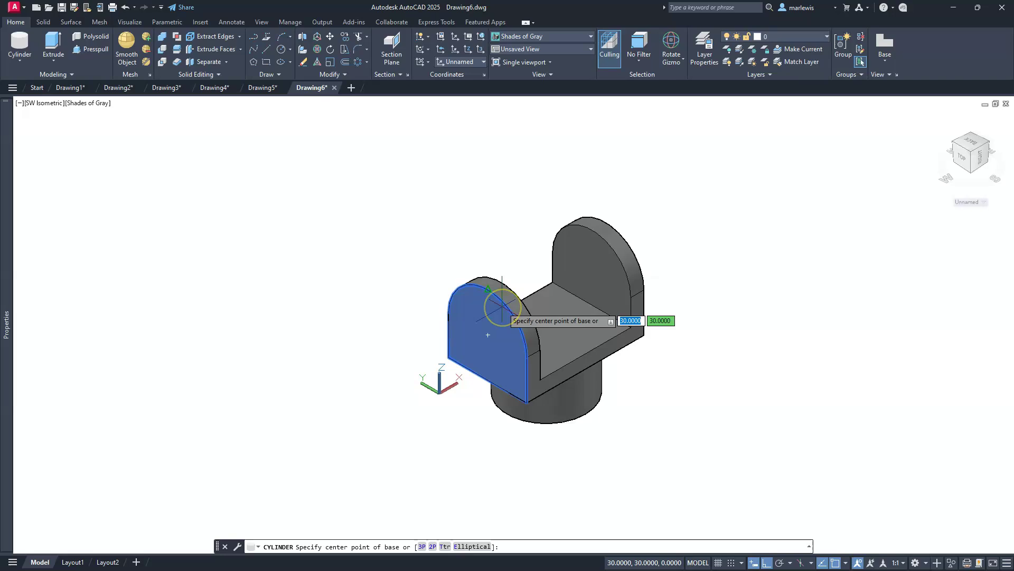
{"action": "left_click", "coordinate": [488, 334]}
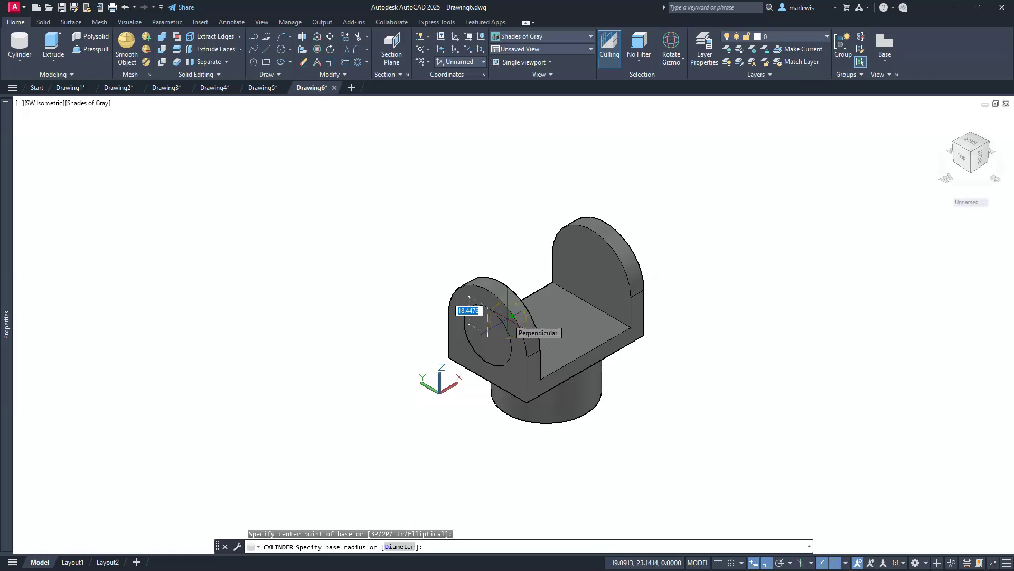
{"action": "type", "text": "D"}
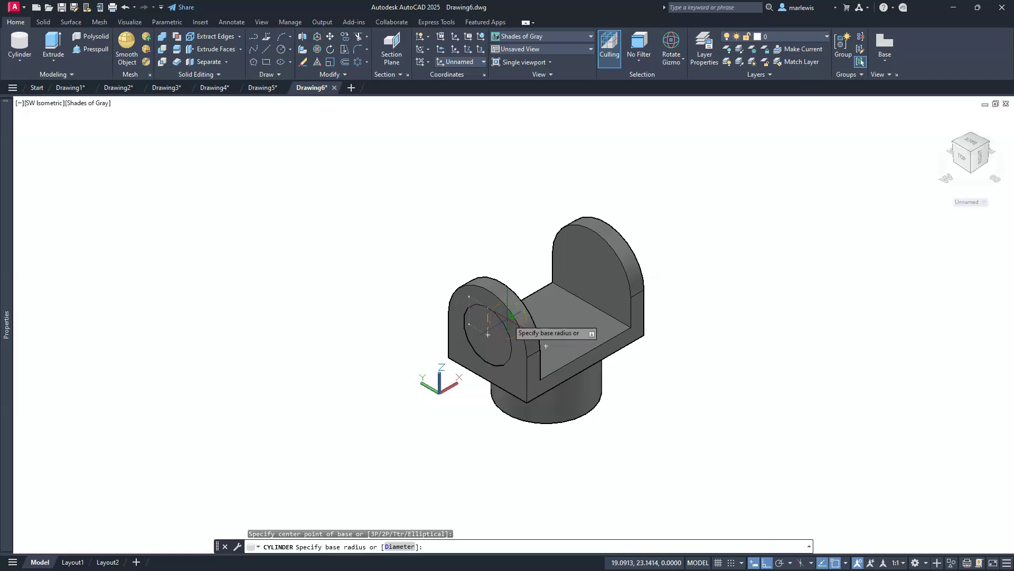
{"action": "key", "text": "Return"}
{"action": "type", "text": "20"}
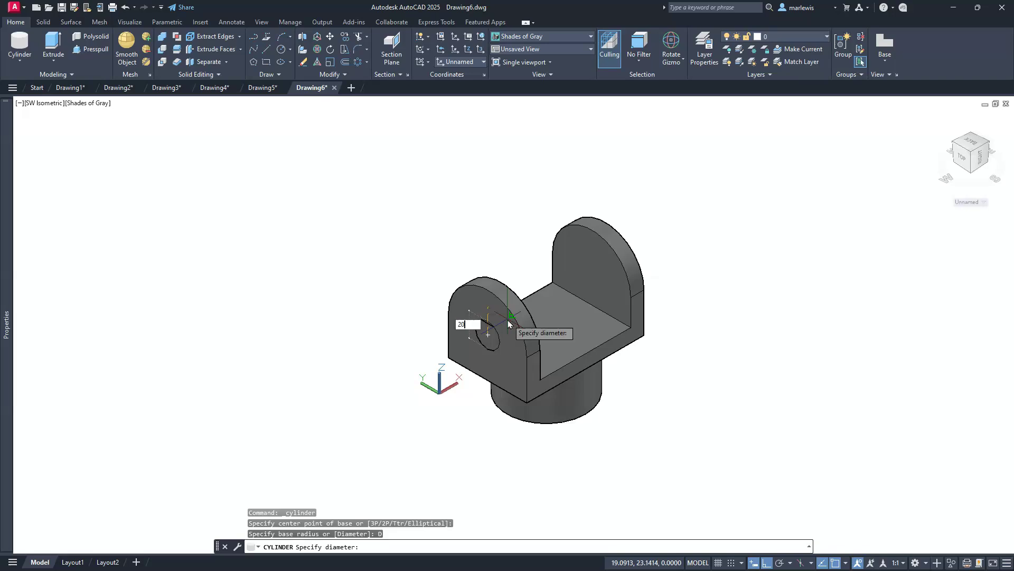
{"action": "key", "text": "Return"}
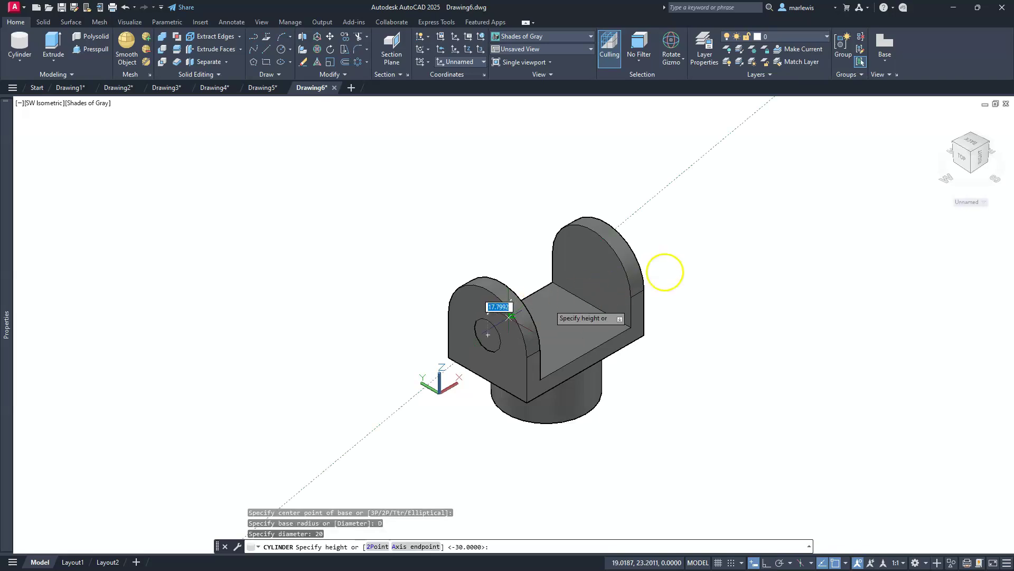
{"action": "left_click", "coordinate": [845, 210]}
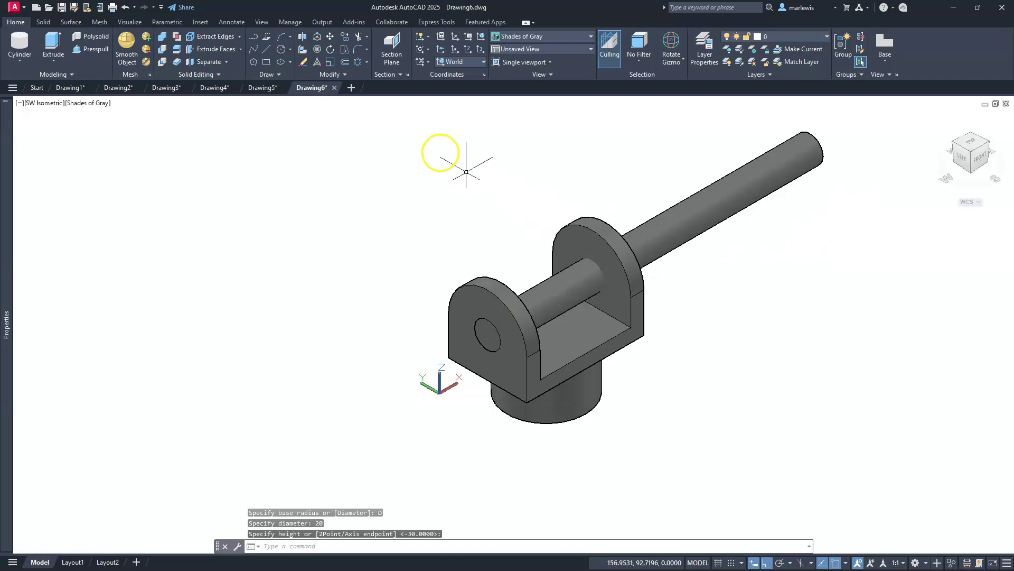
- Subtract the long cylinder from the bracket to cut aligned holes through both uprights
{"action": "left_click", "coordinate": [163, 51]}
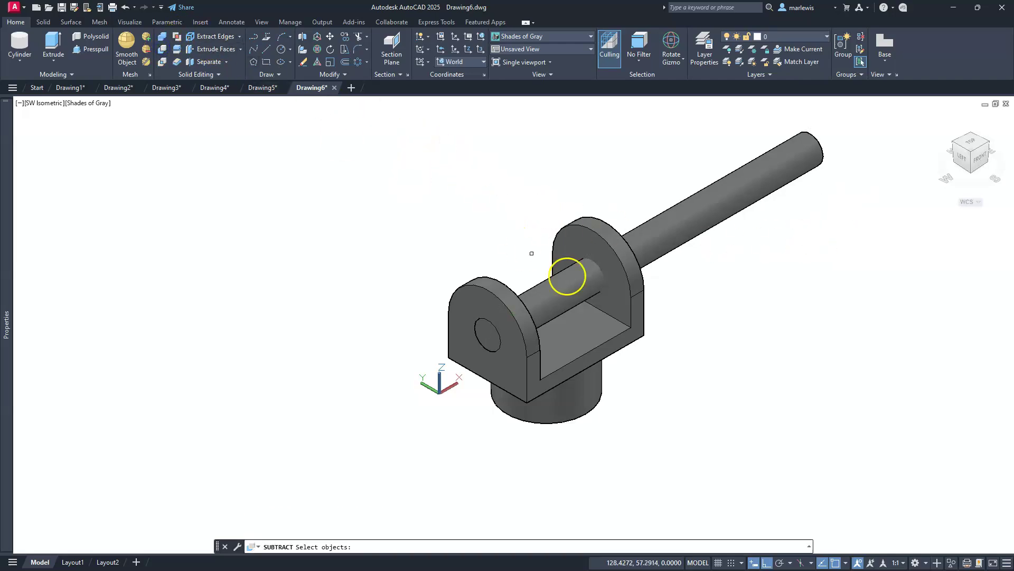
{"action": "left_click", "coordinate": [597, 225]}
{"action": "key", "text": "Return"}
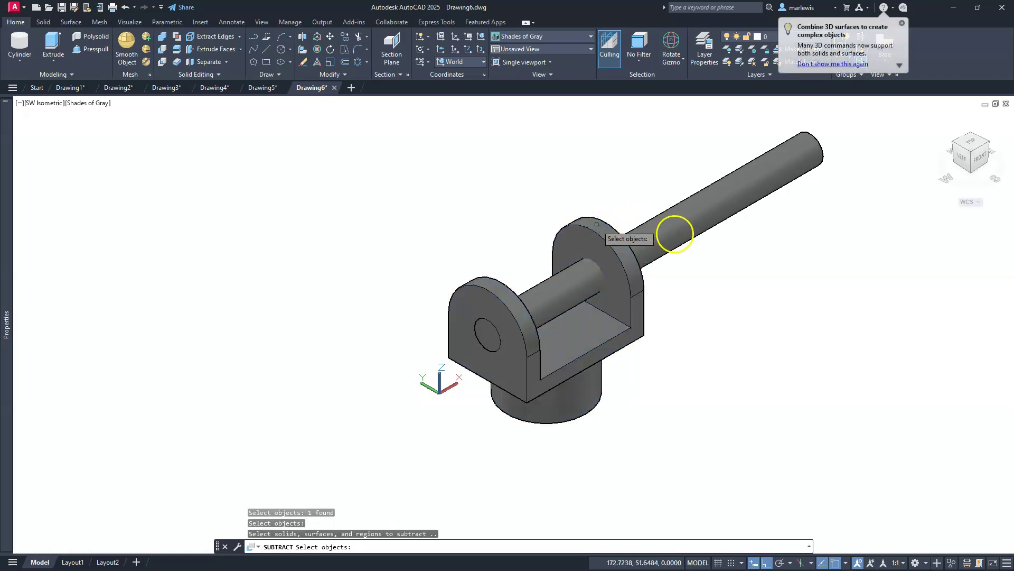
{"action": "left_click", "coordinate": [680, 231]}
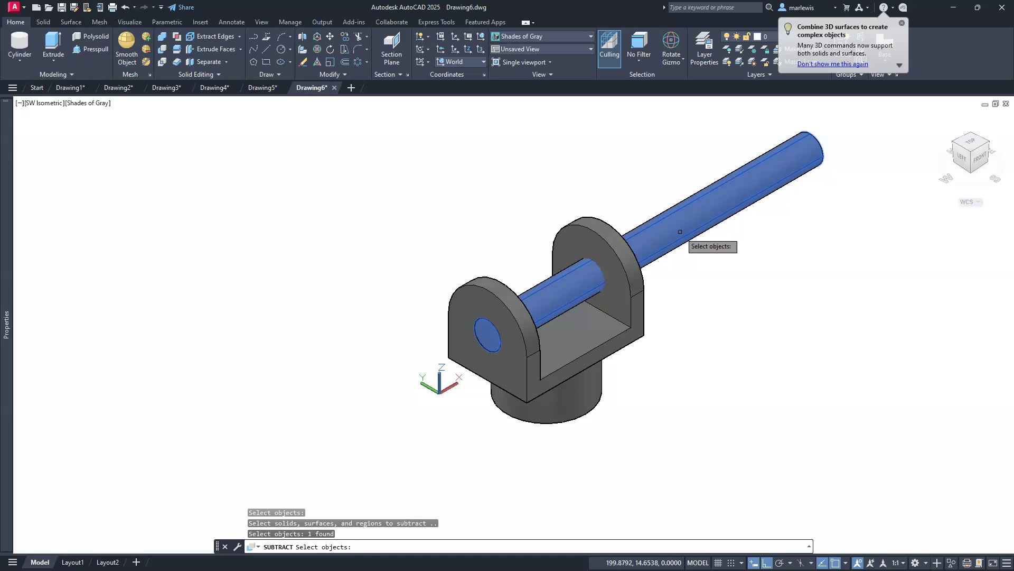
{"action": "key", "text": "Return"}
{"action": "key", "text": "Escape"}
{"action": "key", "text": "Escape"}
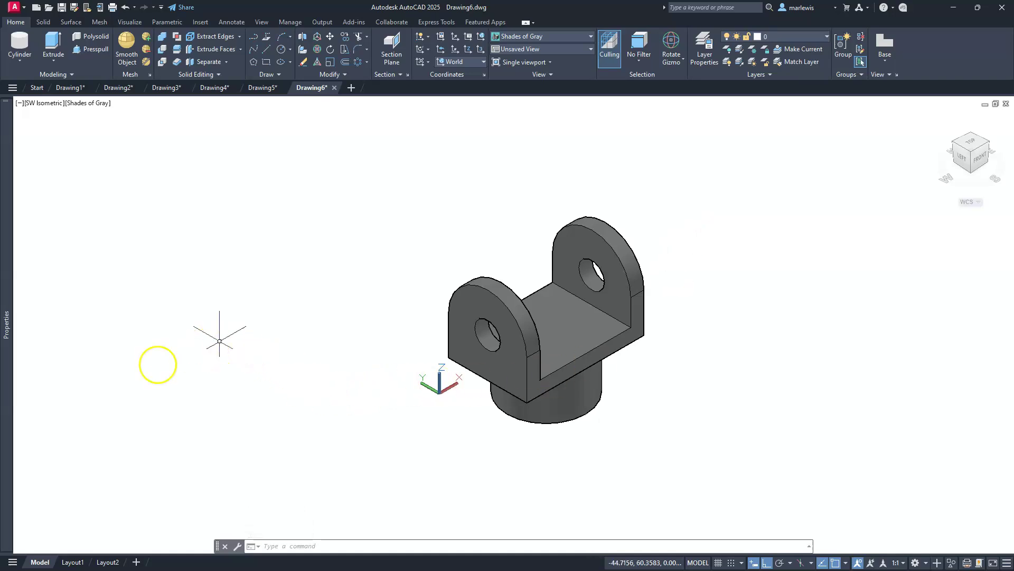
- Switch to Layout1 and delete its default viewport
{"action": "left_click", "coordinate": [73, 562]}
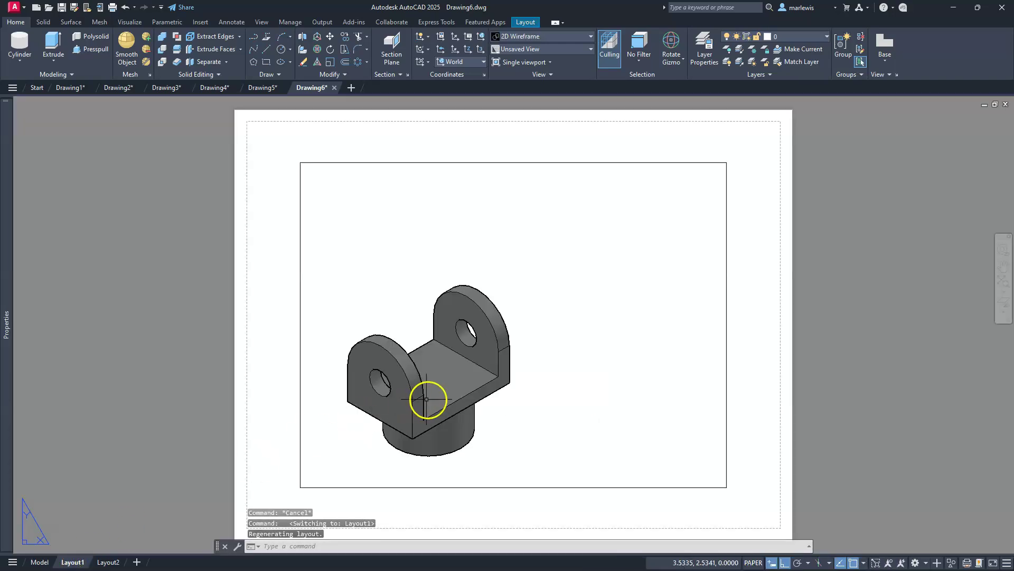
{"action": "left_click", "coordinate": [503, 451]}
{"action": "left_click", "coordinate": [473, 500]}
{"action": "key", "text": "Delete"}
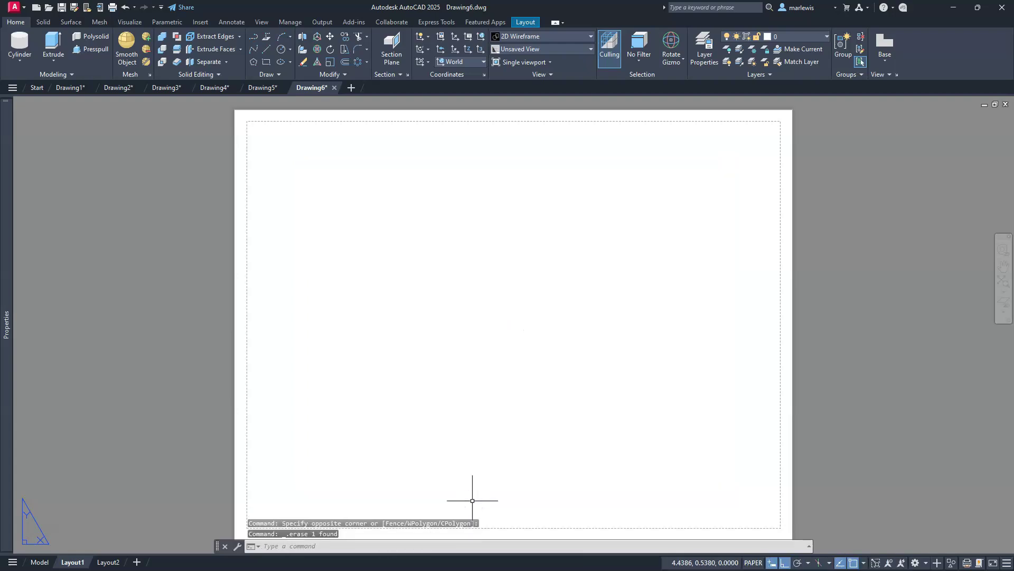
{"action": "key", "text": "Escape"}
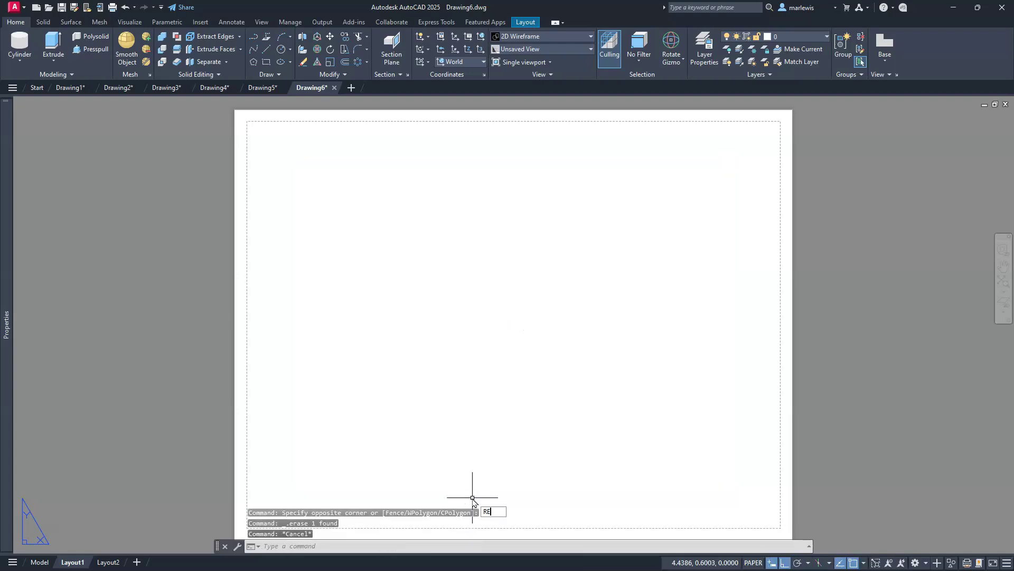
- Draw a 17 by 11 rectangle in the layout, starting from 0,0
{"action": "type", "text": "REC"}
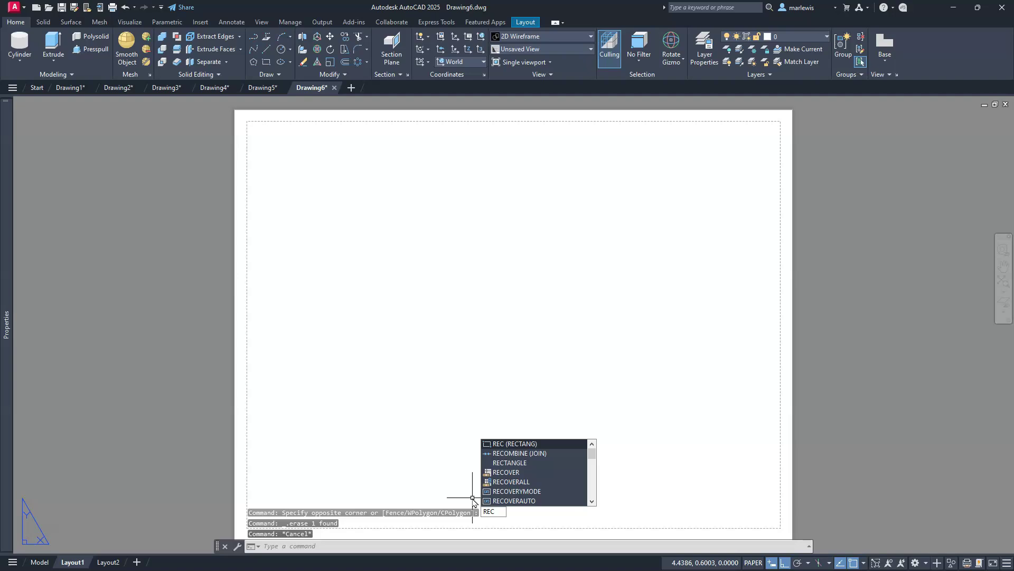
{"action": "key", "text": "Return"}
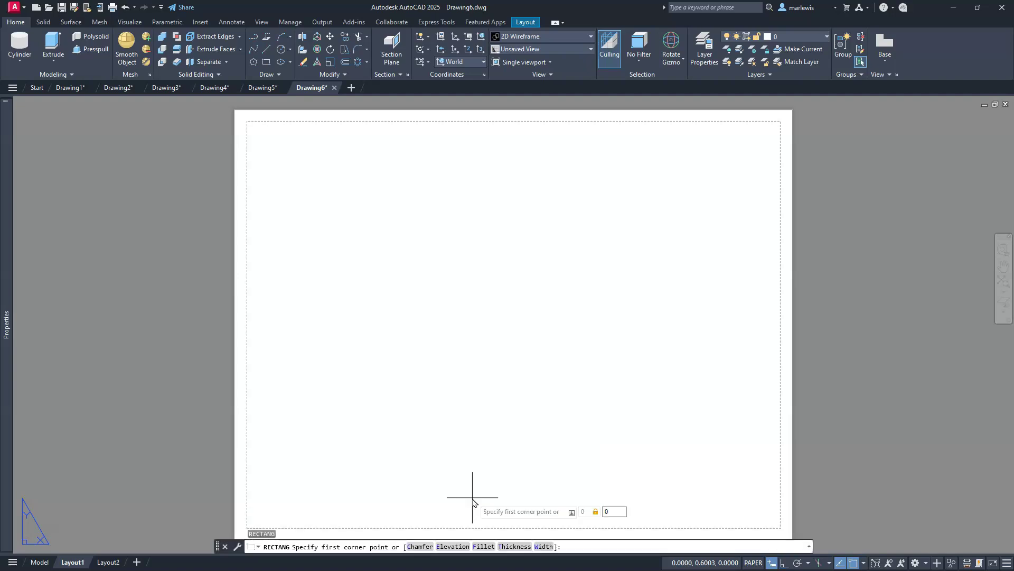
{"action": "type", "text": "0,0"}
{"action": "key", "text": "Return"}
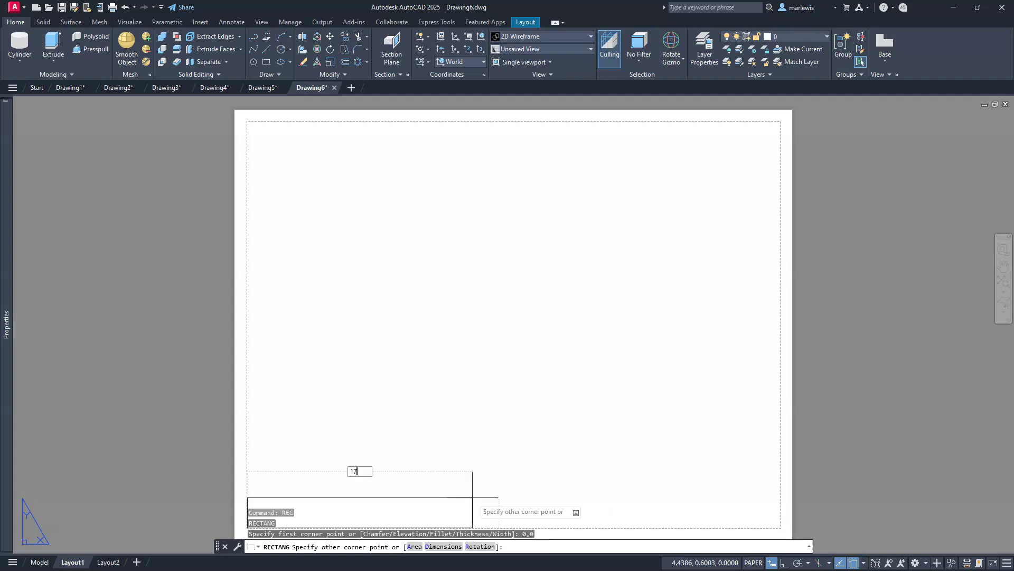
{"action": "key", "text": "Tab"}
{"action": "key", "text": "Return"}
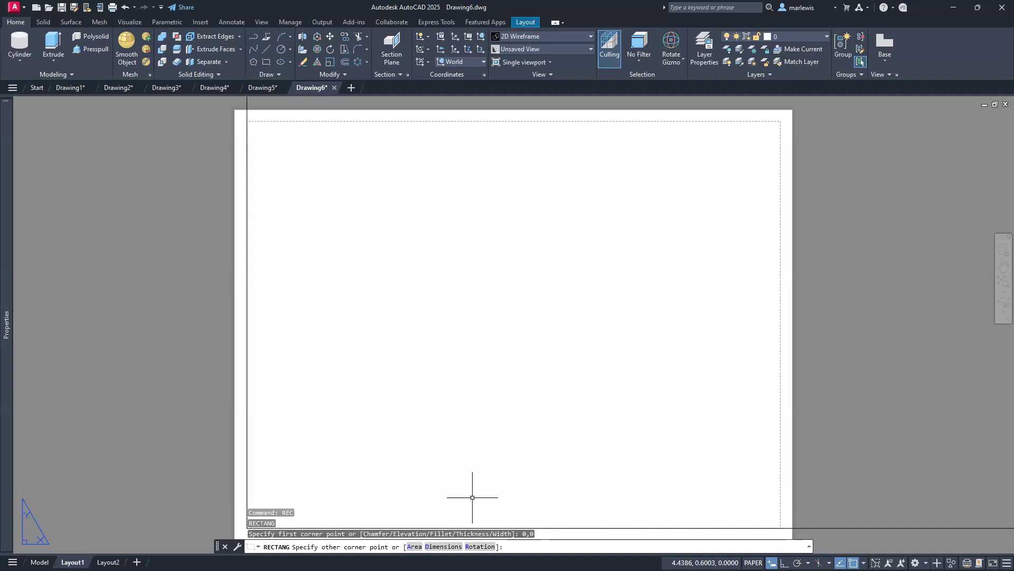
{"action": "scroll", "coordinate": [478, 481], "scroll_direction": "down", "scroll_amount": 3}
{"action": "scroll", "coordinate": [592, 442], "scroll_direction": "up", "scroll_amount": 5}
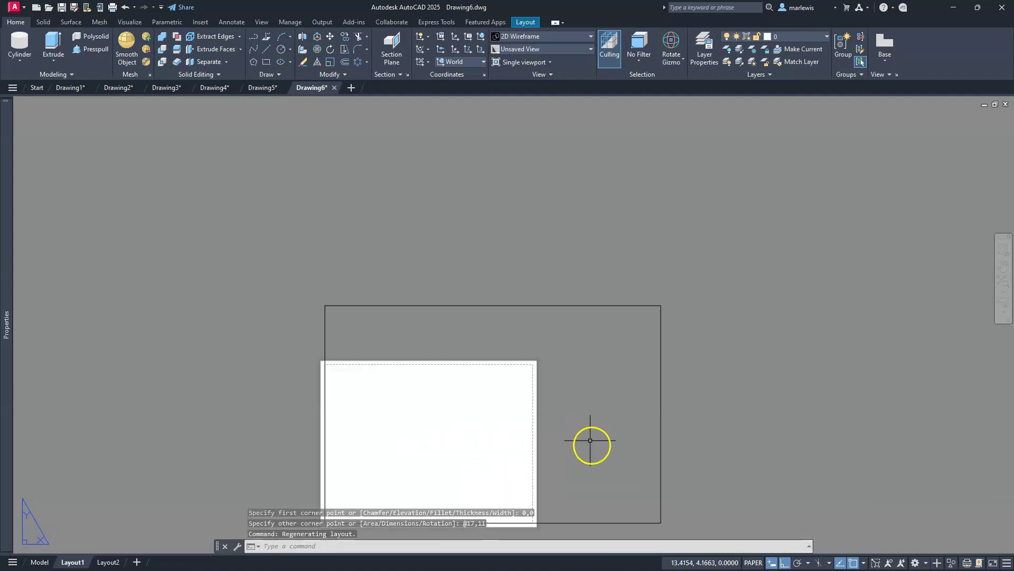
{"action": "key", "text": "Escape"}
{"action": "key", "text": "Escape"}
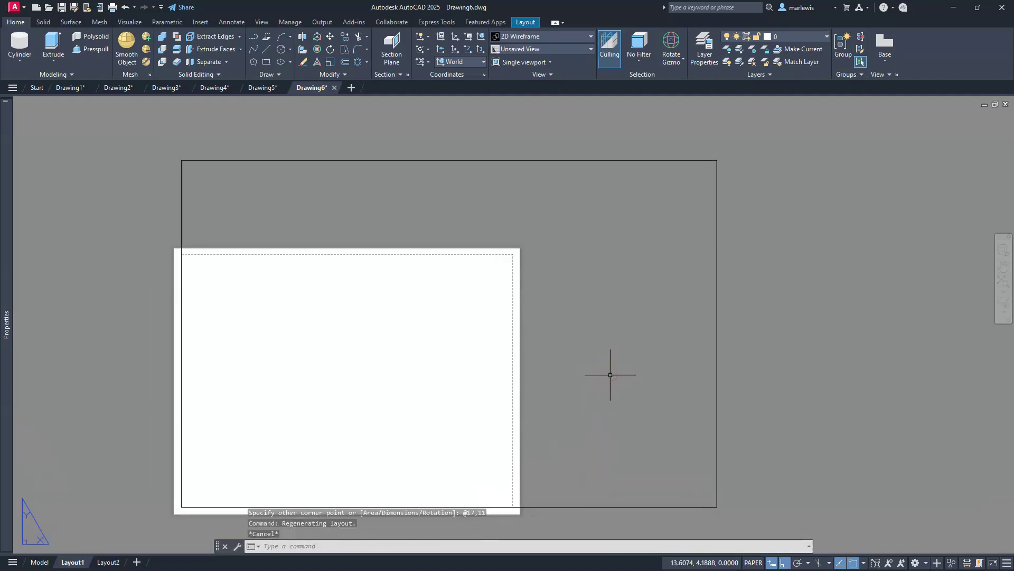
- Offset the rectangle inward by .25 to form an inner border
{"action": "type", "text": "o"}
{"action": "key", "text": "Return"}
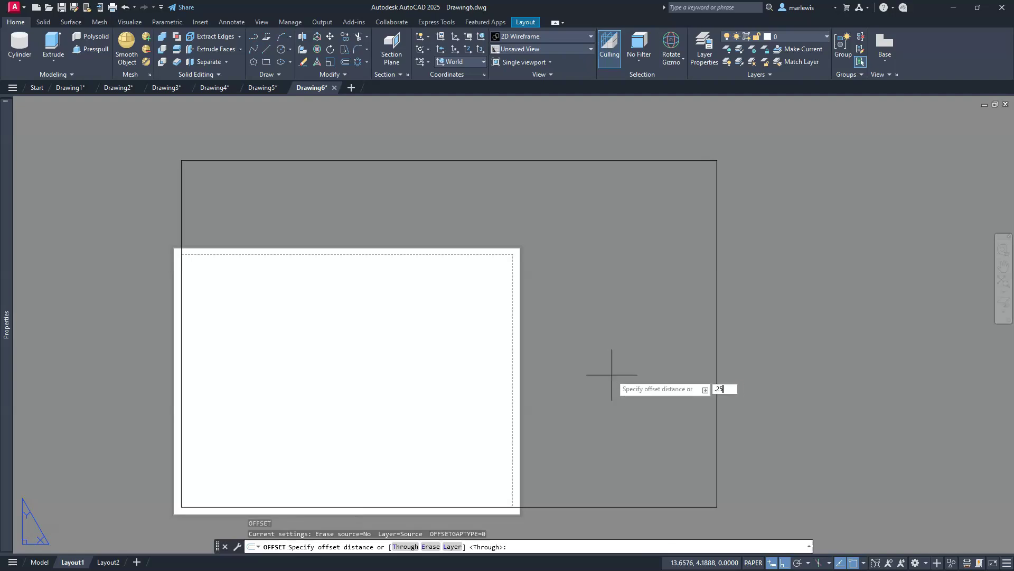
{"action": "key", "text": "Return"}
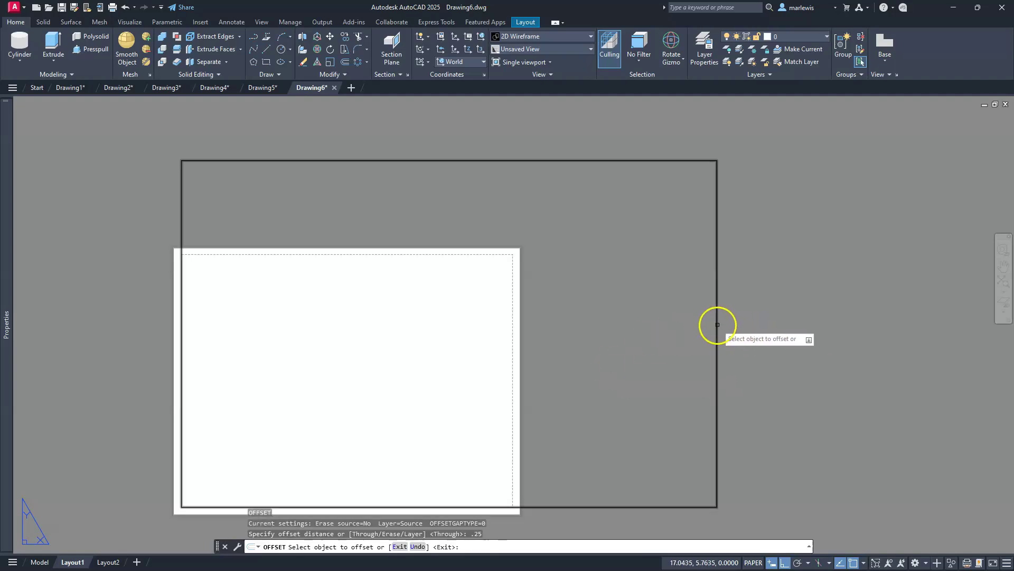
{"action": "left_click", "coordinate": [716, 325]}
{"action": "left_click", "coordinate": [672, 324]}
{"action": "key", "text": "Escape"}
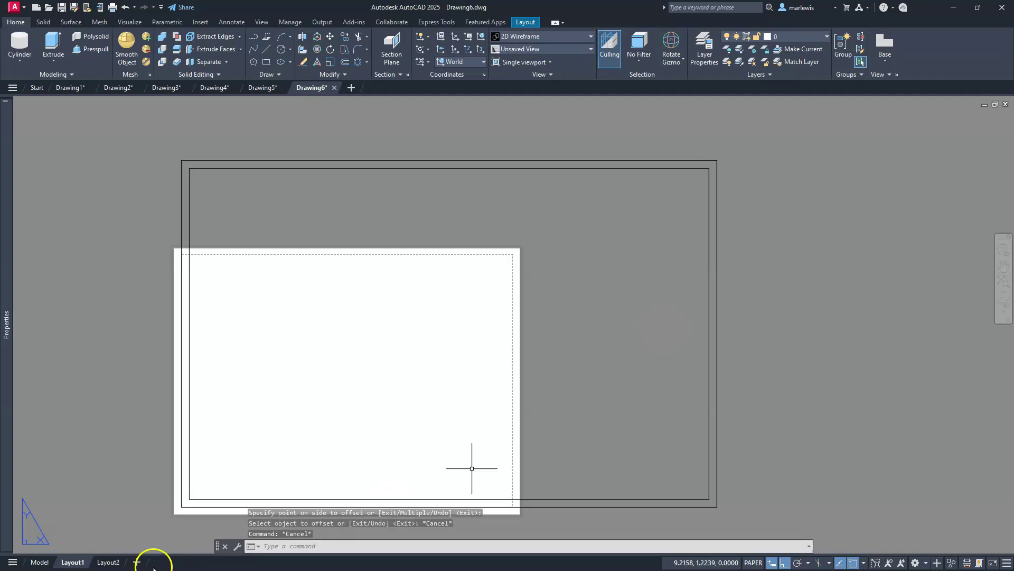
- Modify the Layout1 page setup to use the DWG To PDF.pc3 plotter and ANSI full bleed B (17.00 x 11.00 Inches) paper
{"action": "right_click", "coordinate": [74, 562]}
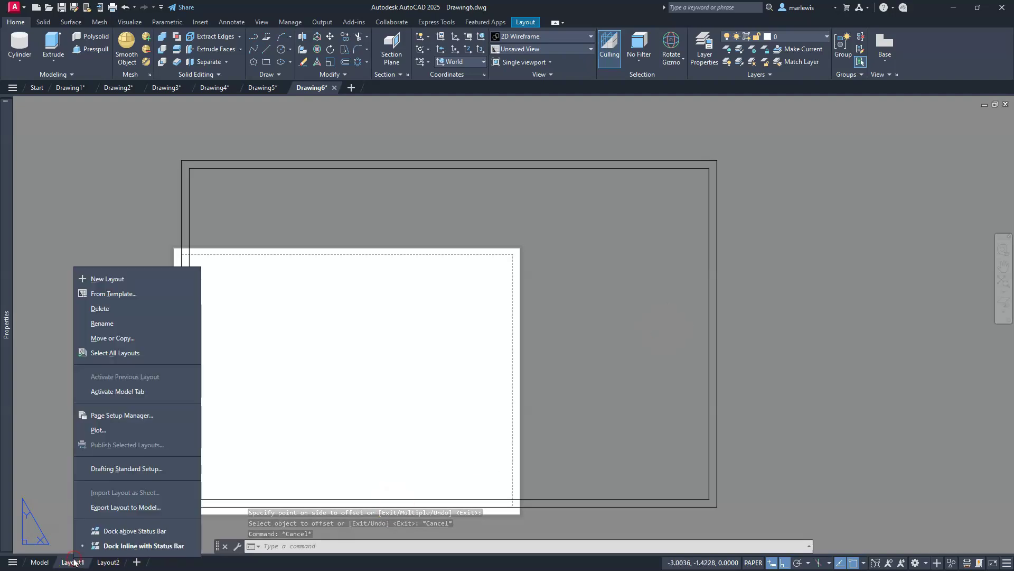
{"action": "left_click", "coordinate": [98, 414]}
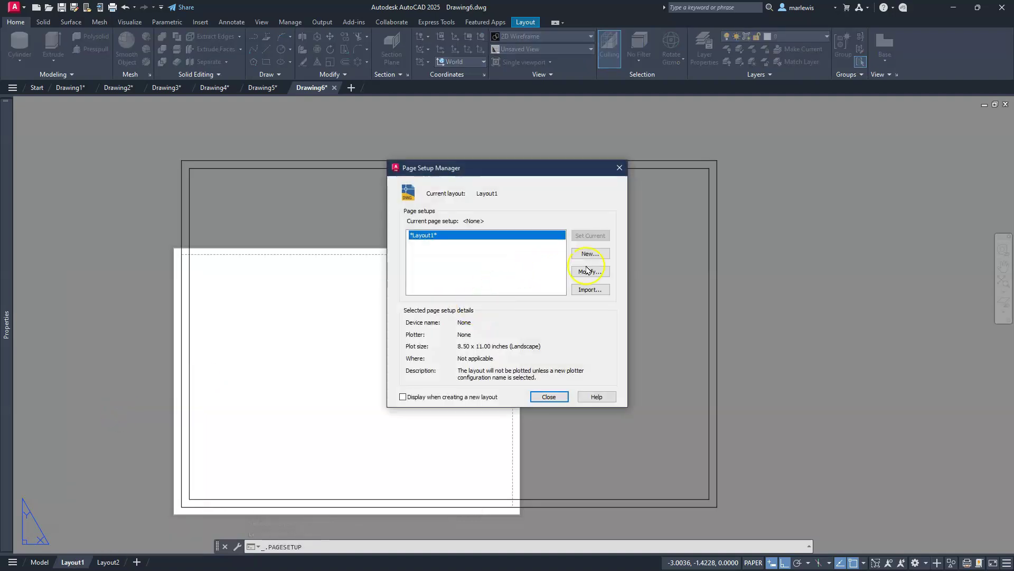
{"action": "left_click", "coordinate": [601, 276]}
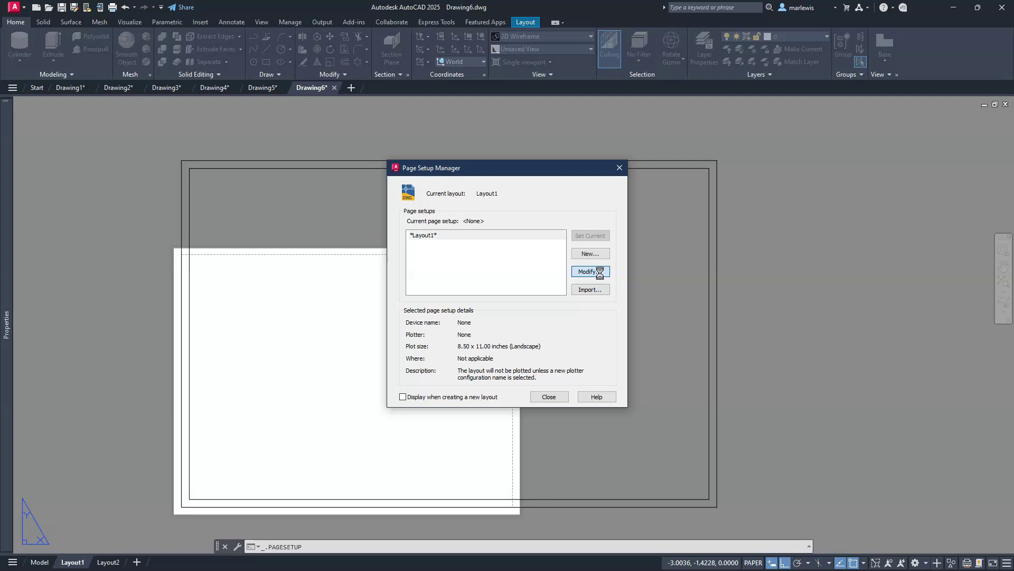
{"action": "left_click", "coordinate": [459, 212]}
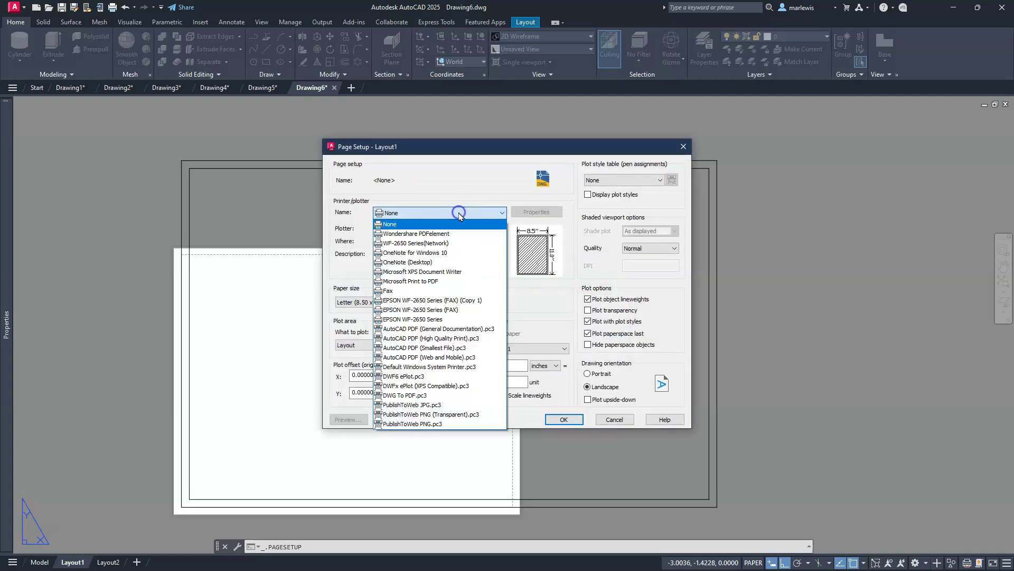
{"action": "left_click", "coordinate": [409, 396]}
{"action": "left_click", "coordinate": [405, 302]}
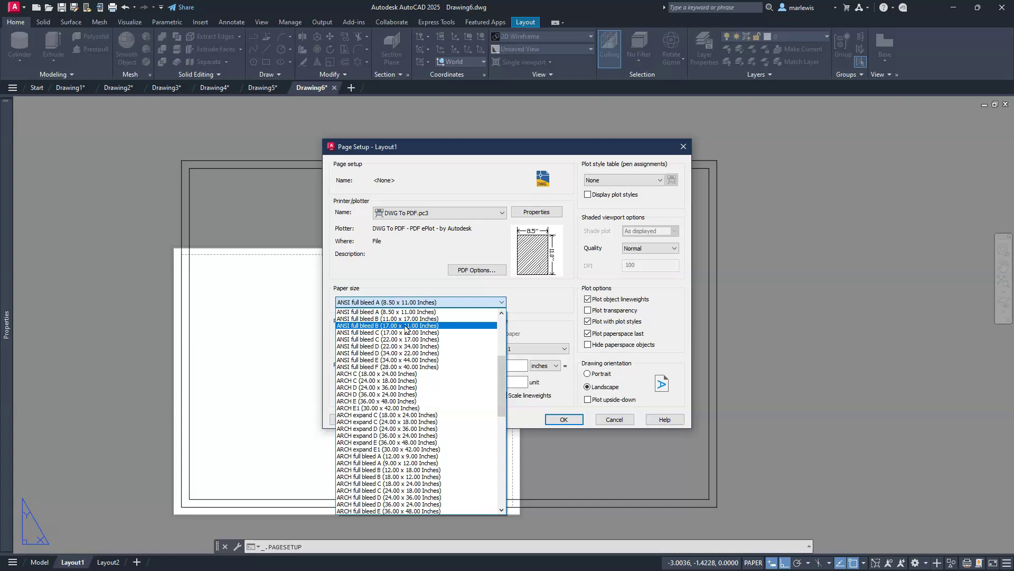
{"action": "left_click", "coordinate": [406, 325]}
- Set the plot area to Extents, centre the plot, and assign the monochrome.ctb plot style table
{"action": "left_click", "coordinate": [349, 346]}
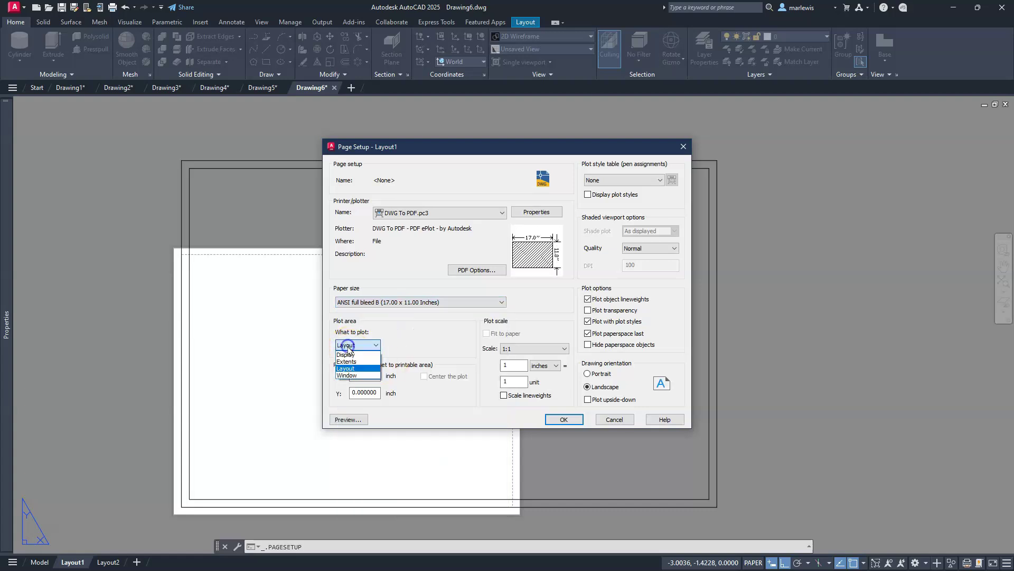
{"action": "left_click", "coordinate": [349, 359]}
{"action": "left_click", "coordinate": [424, 377]}
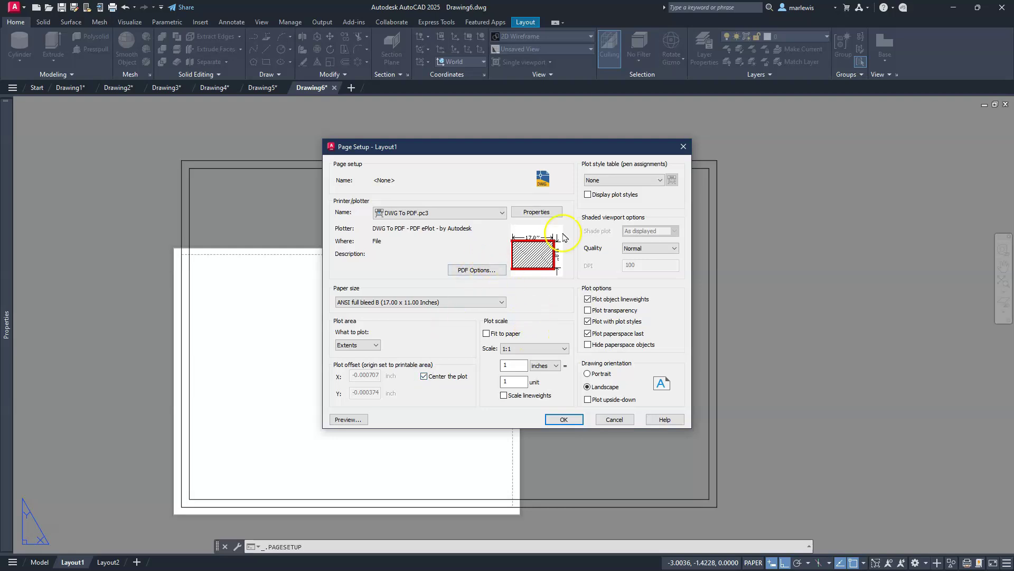
{"action": "left_click", "coordinate": [609, 183]}
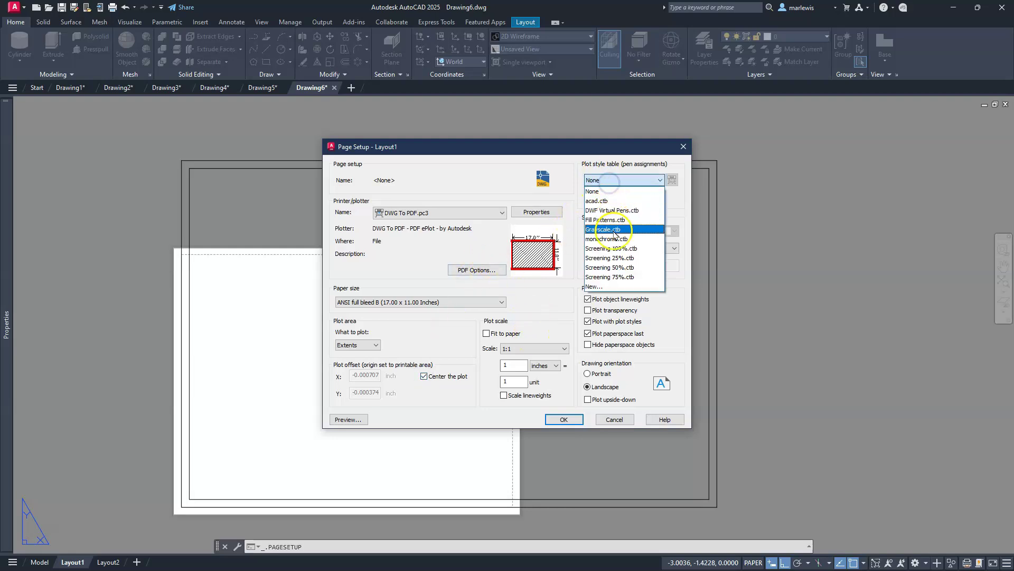
{"action": "left_click", "coordinate": [600, 238]}
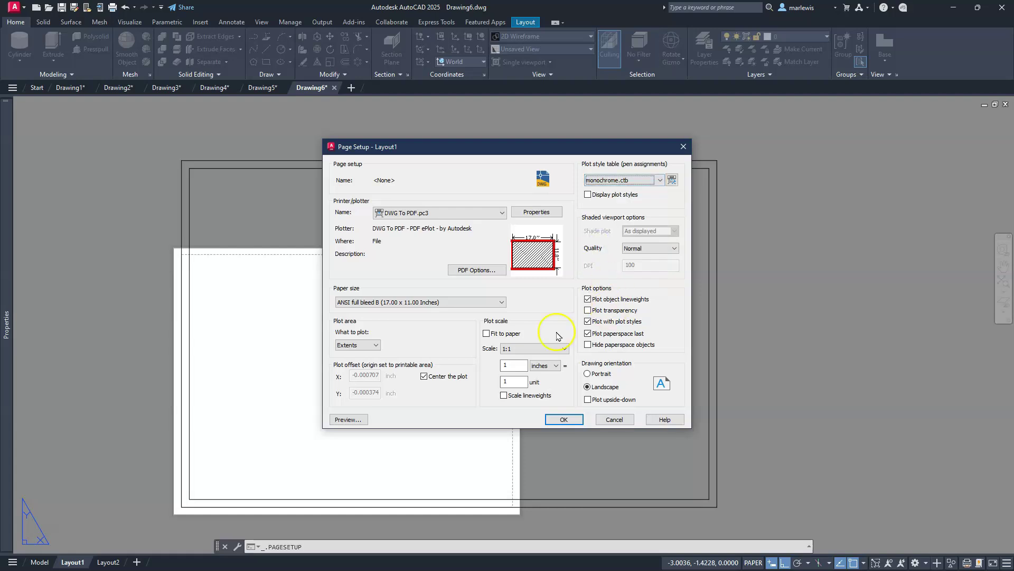
- Set the Layout1 plot area to a window picked from the inner border's lower-left corner to its upper-right corner
{"action": "left_click", "coordinate": [377, 345]}
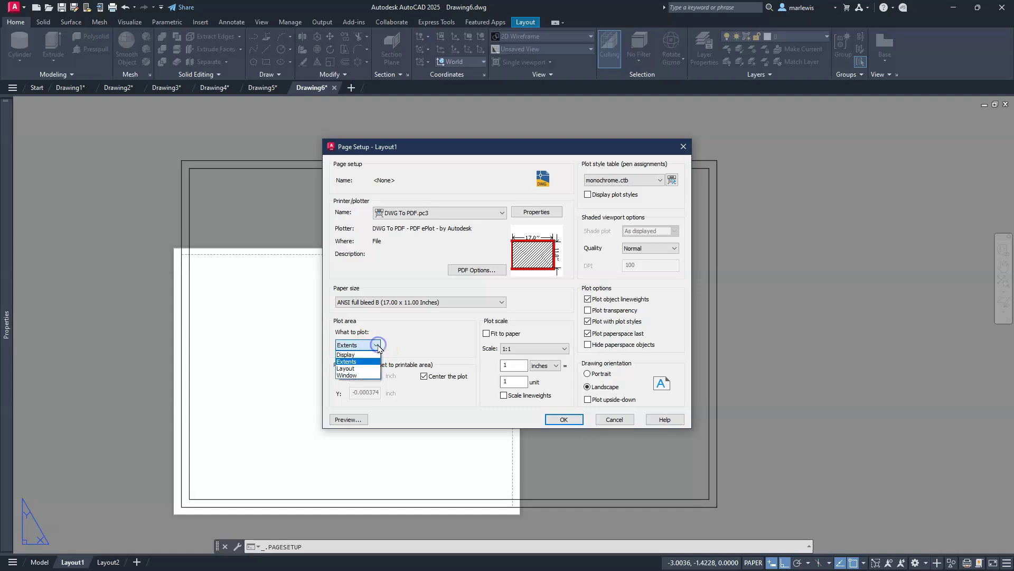
{"action": "left_click", "coordinate": [354, 376]}
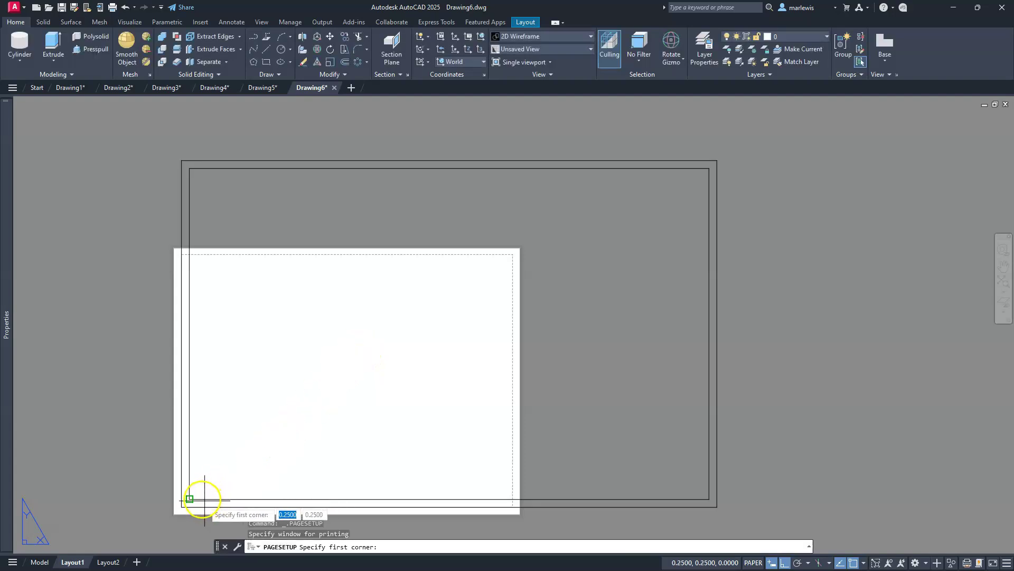
{"action": "middle_click_drag", "start_coordinate": [312, 396], "coordinate": [403, 387]}
{"action": "scroll", "coordinate": [403, 387], "scroll_direction": "down", "scroll_amount": 4}
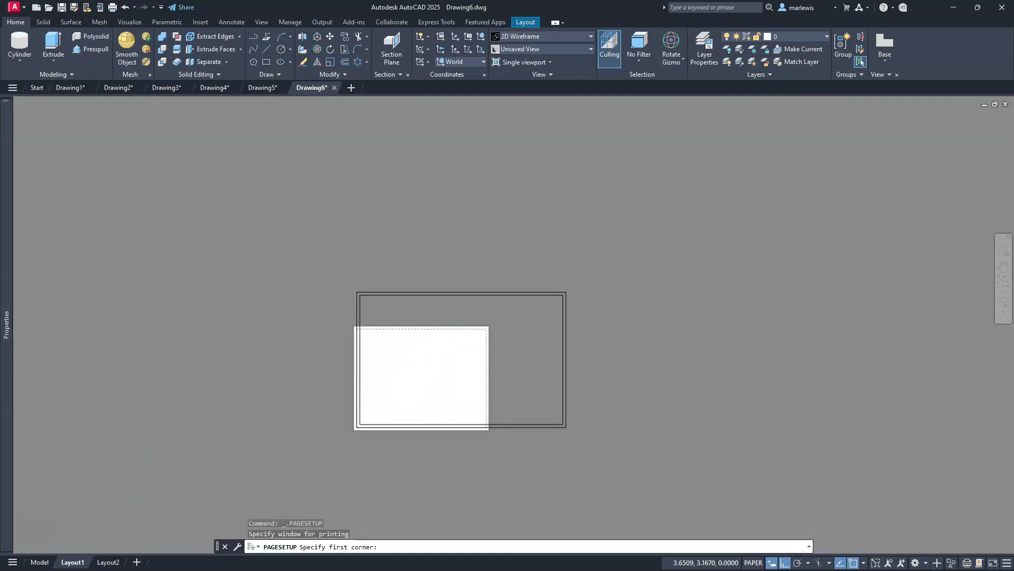
{"action": "scroll", "coordinate": [404, 387], "scroll_direction": "up", "scroll_amount": 4}
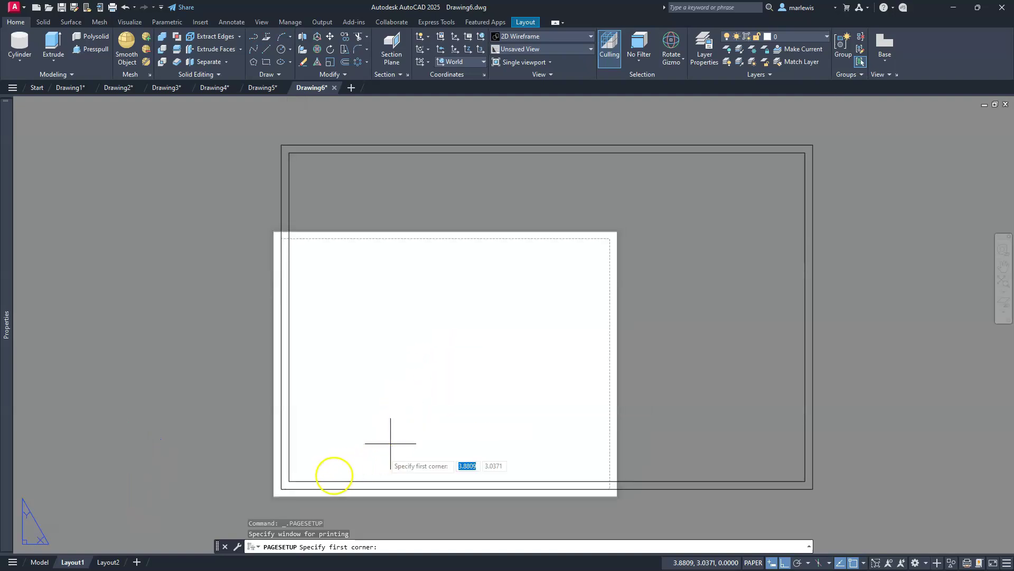
{"action": "left_click", "coordinate": [289, 481]}
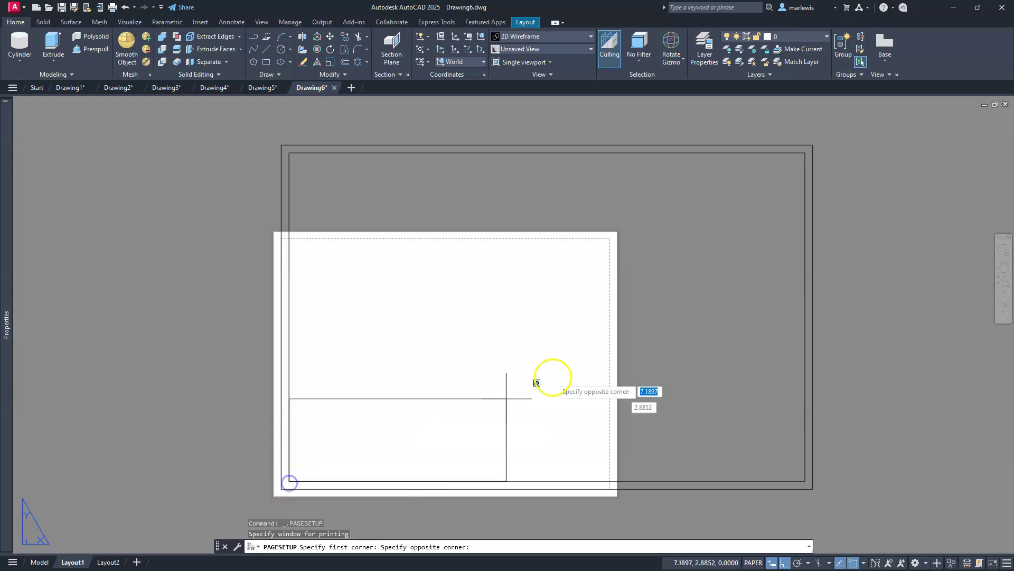
{"action": "left_click", "coordinate": [799, 153]}
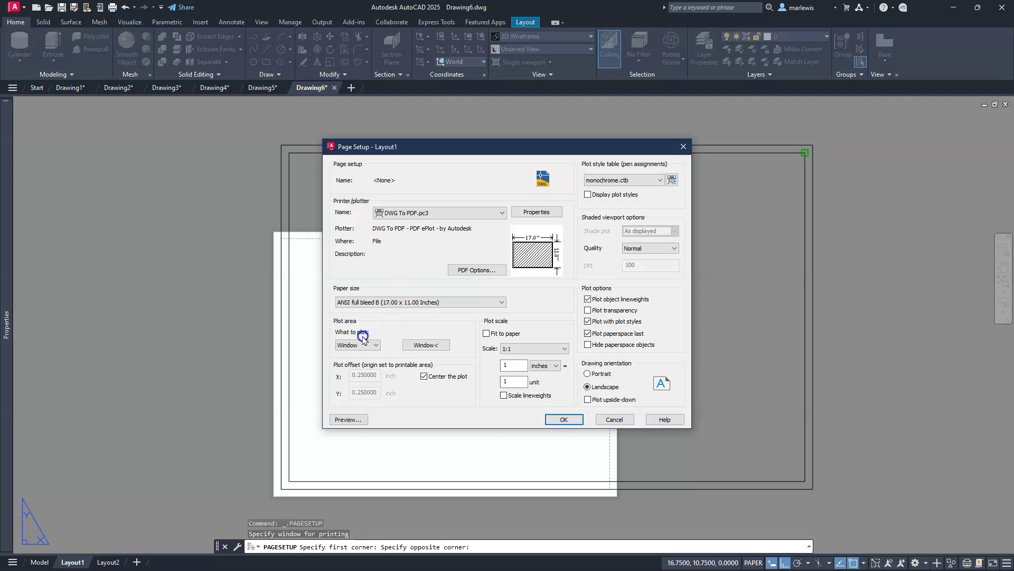
{"action": "left_click", "coordinate": [569, 418]}
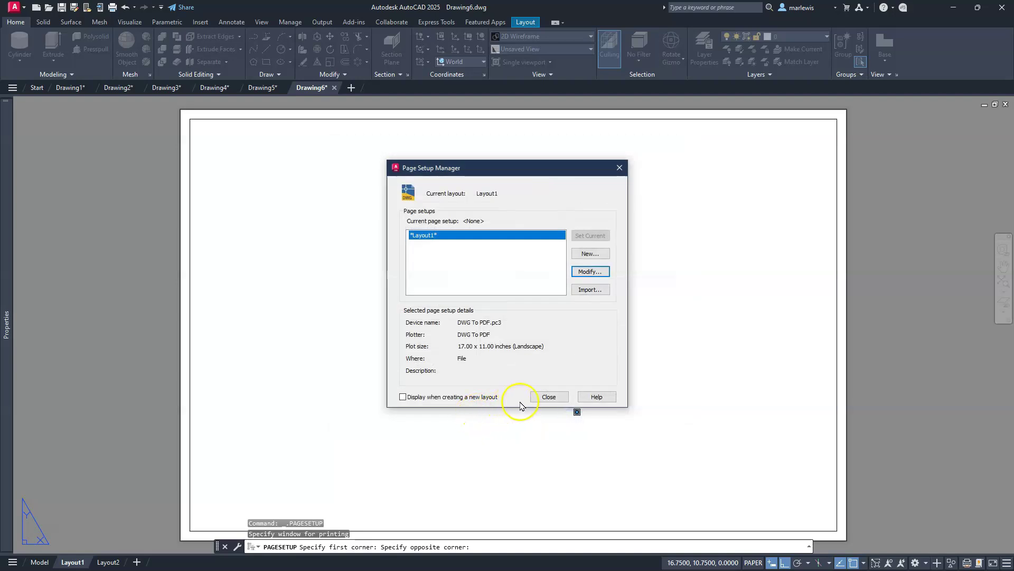
{"action": "left_click", "coordinate": [547, 397]}
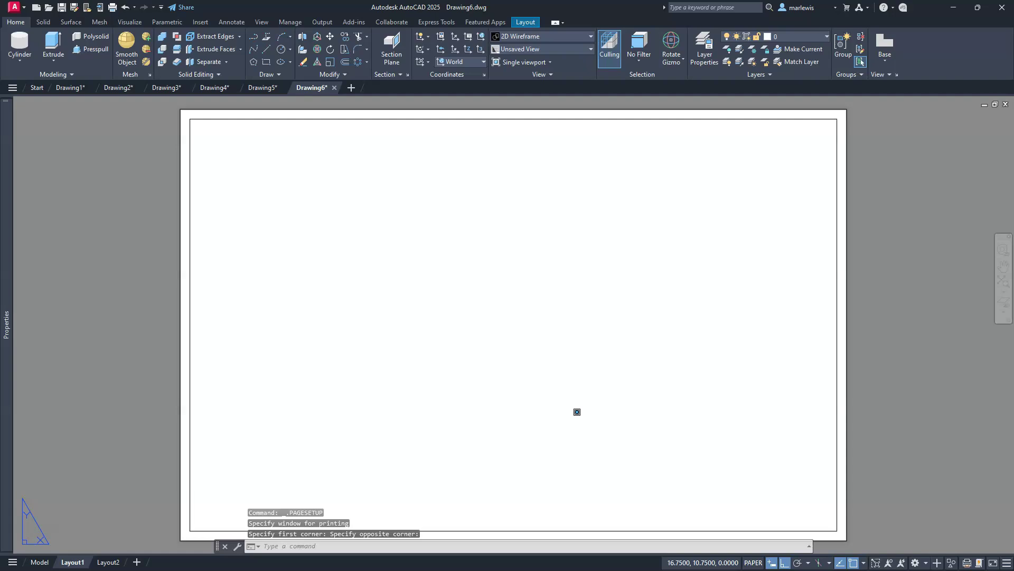
- Place a base view of the bracket from model space in the lower-left area of the sheet, at about 4.7, 3.1
{"action": "left_click", "coordinate": [883, 50]}
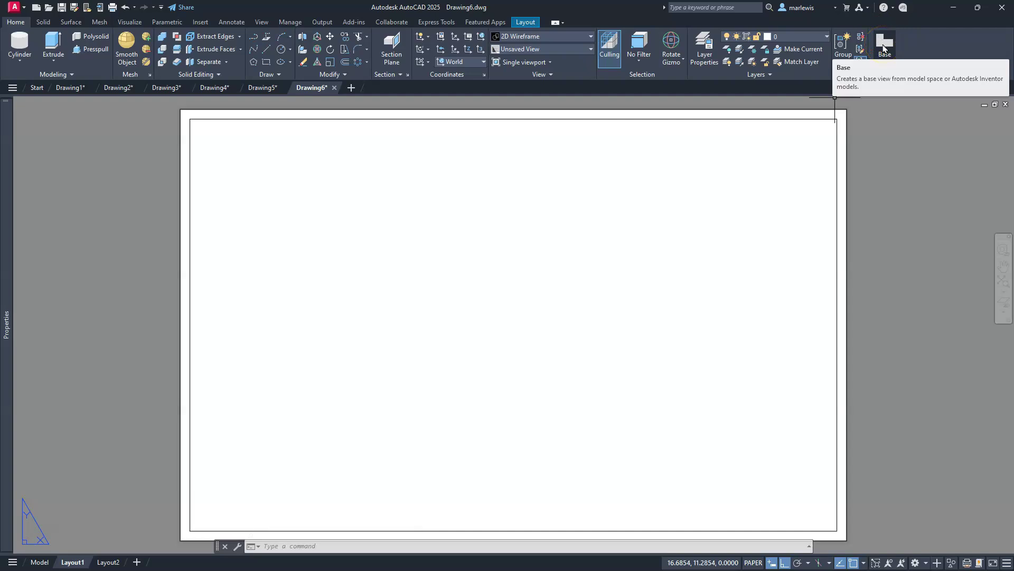
{"action": "left_click", "coordinate": [529, 21]}
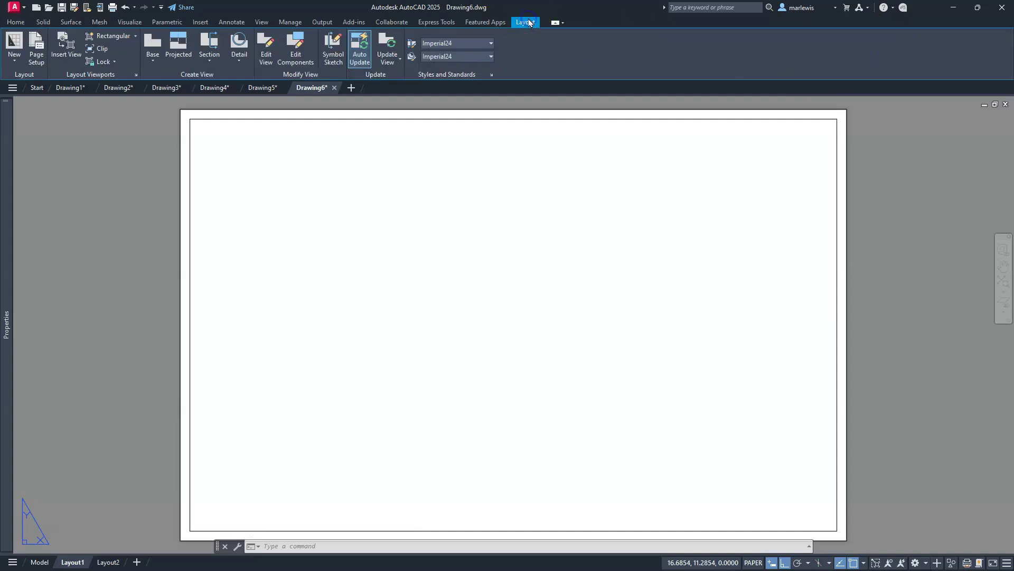
{"action": "left_click", "coordinate": [153, 50]}
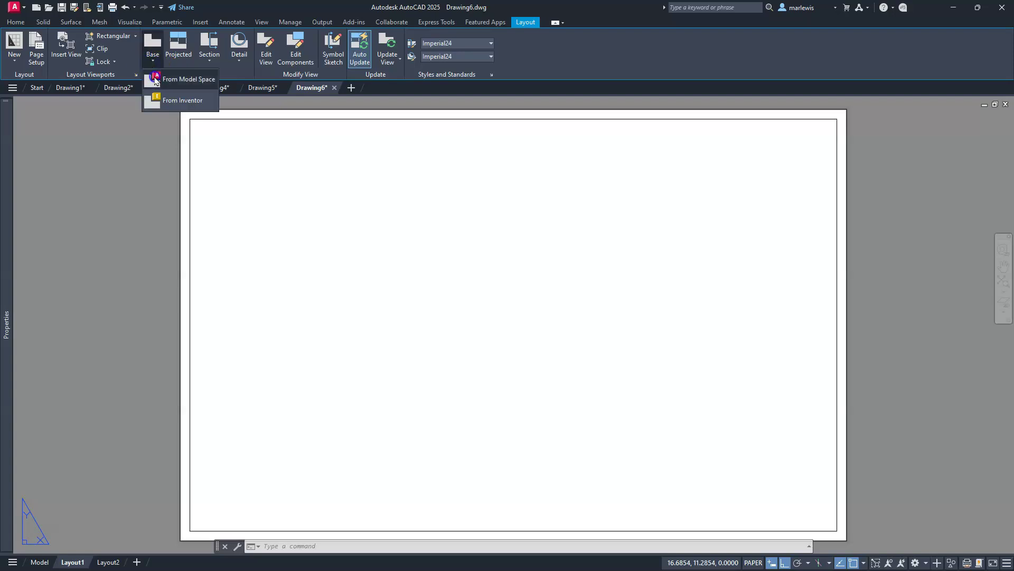
{"action": "left_click", "coordinate": [155, 81]}
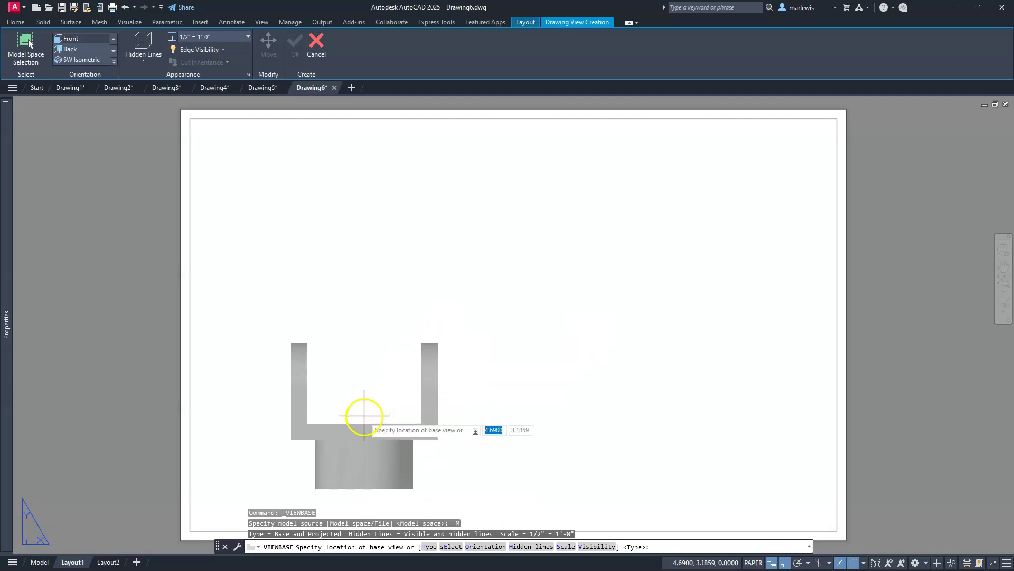
{"action": "left_click", "coordinate": [365, 421]}
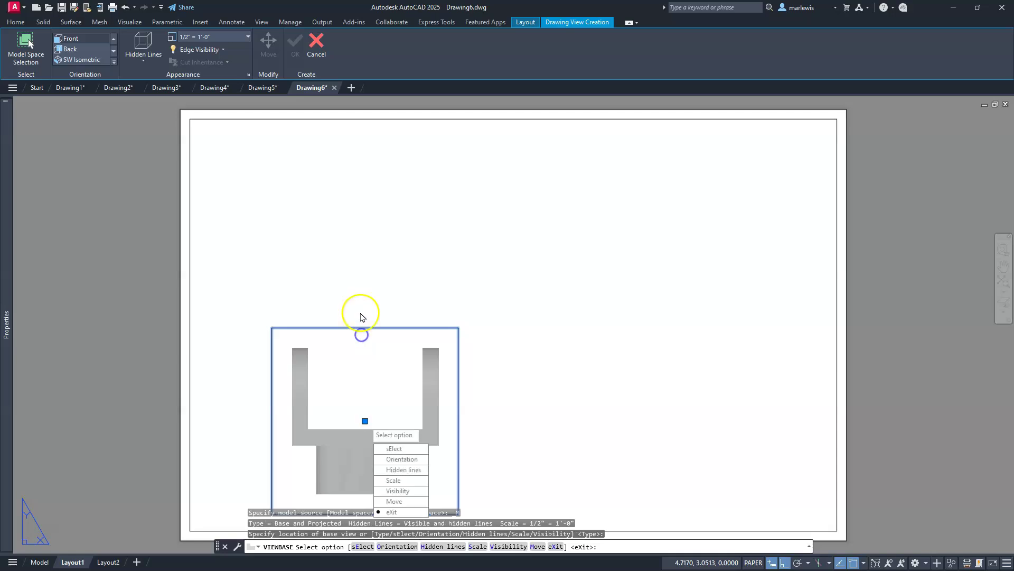
{"action": "key", "text": "Return"}
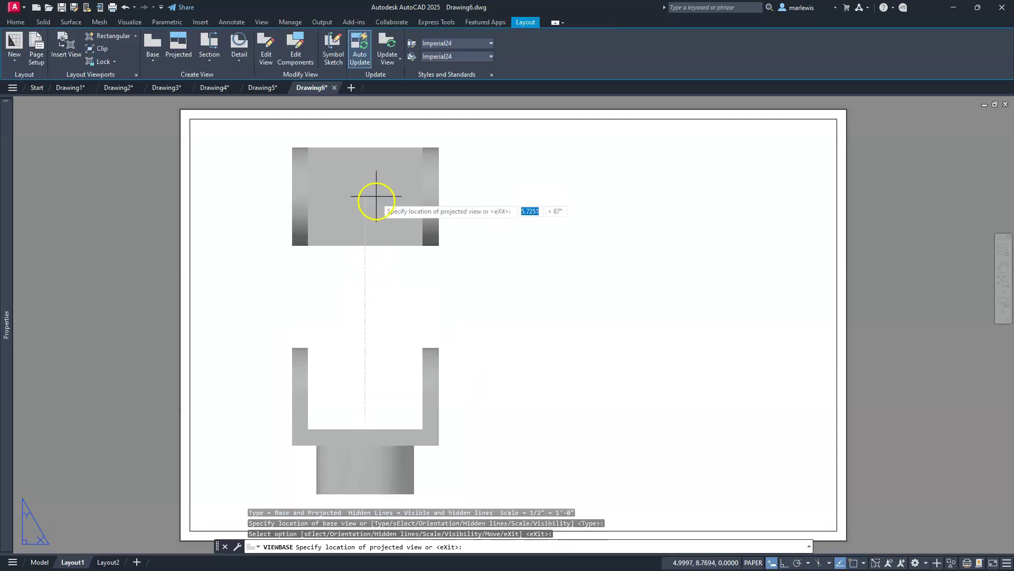
- Project a top view above the base view and an isometric view into the sheet's upper-right area
{"action": "left_click", "coordinate": [375, 213]}
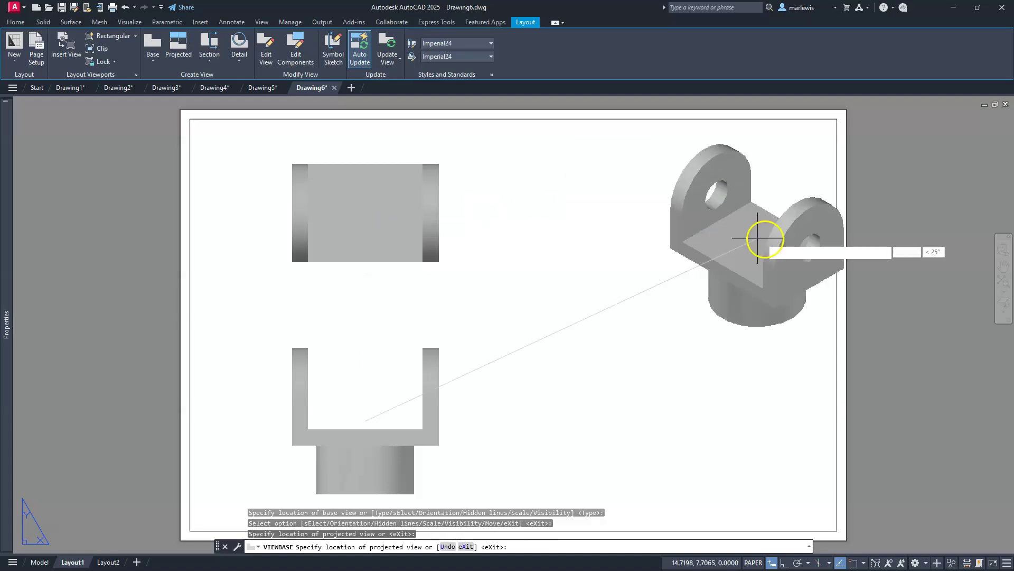
{"action": "left_click", "coordinate": [743, 218]}
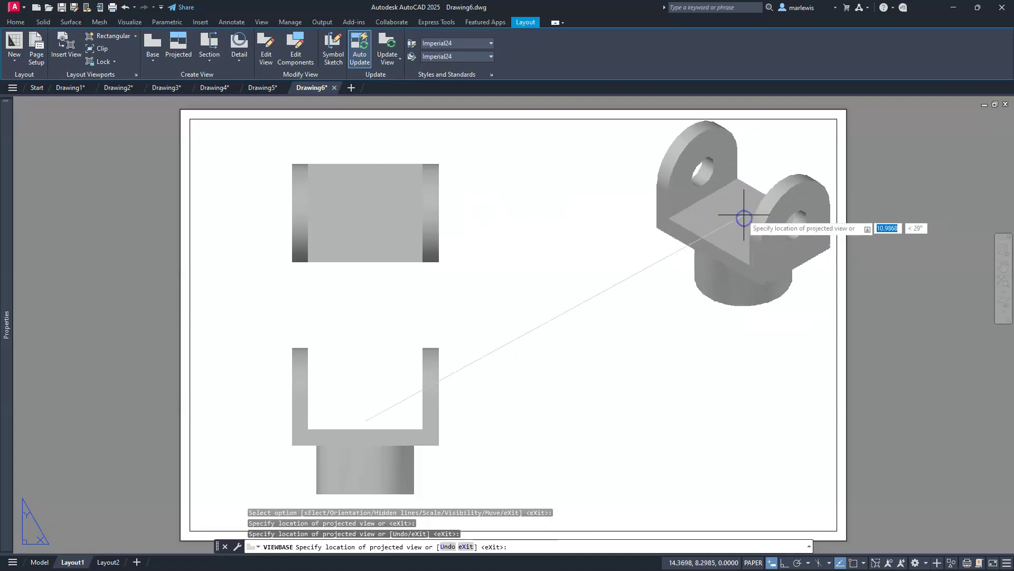
{"action": "key", "text": "Return"}
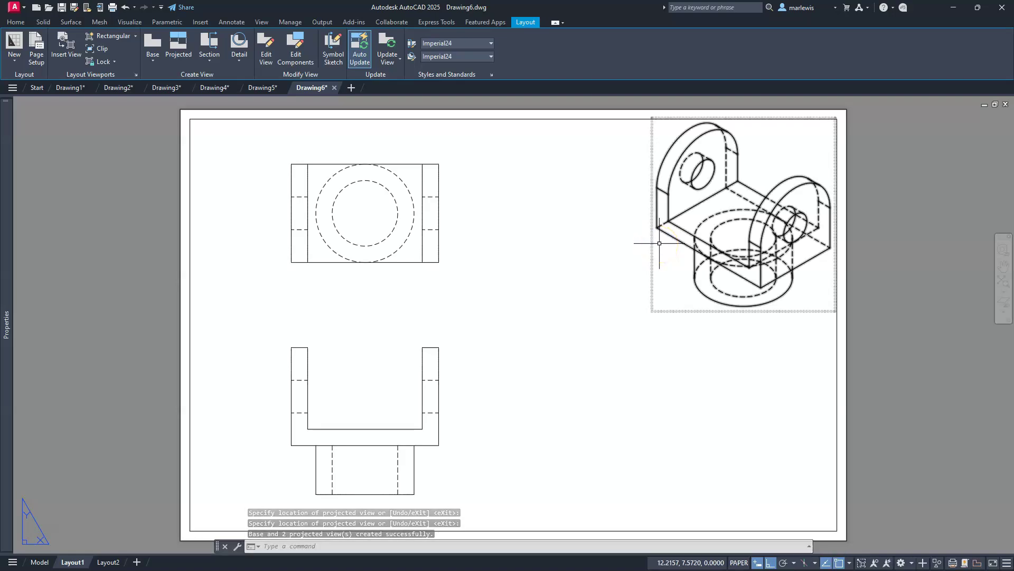
{"action": "key", "text": "Escape"}
- Edit the isometric drawing view and set its scale to 3/8" = 1'-0"
{"action": "left_click", "coordinate": [760, 278]}
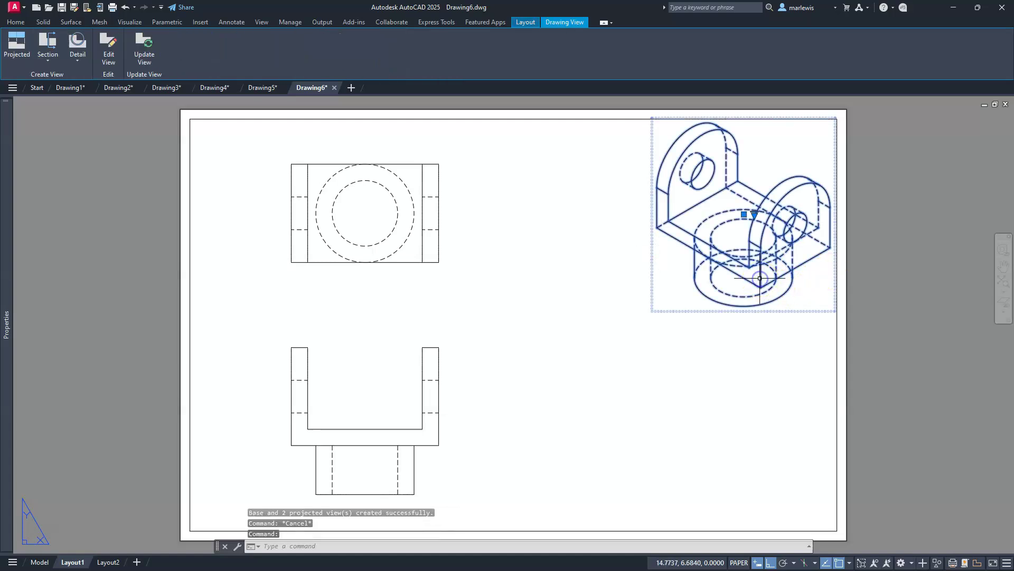
{"action": "left_click", "coordinate": [107, 48]}
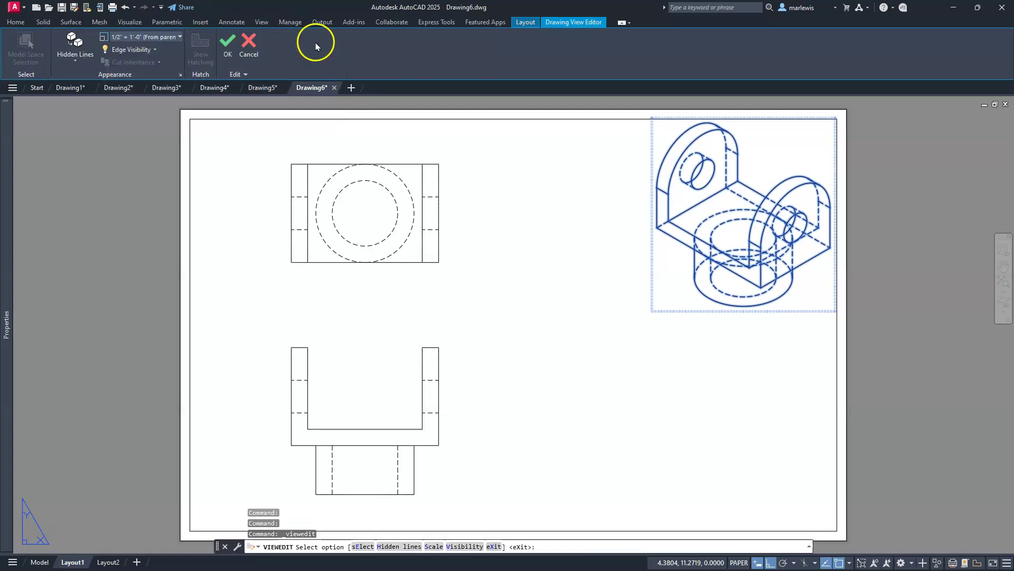
{"action": "left_click", "coordinate": [180, 37]}
{"action": "left_click", "coordinate": [180, 37]}
{"action": "scroll", "coordinate": [170, 157], "scroll_direction": "down", "scroll_amount": 3}
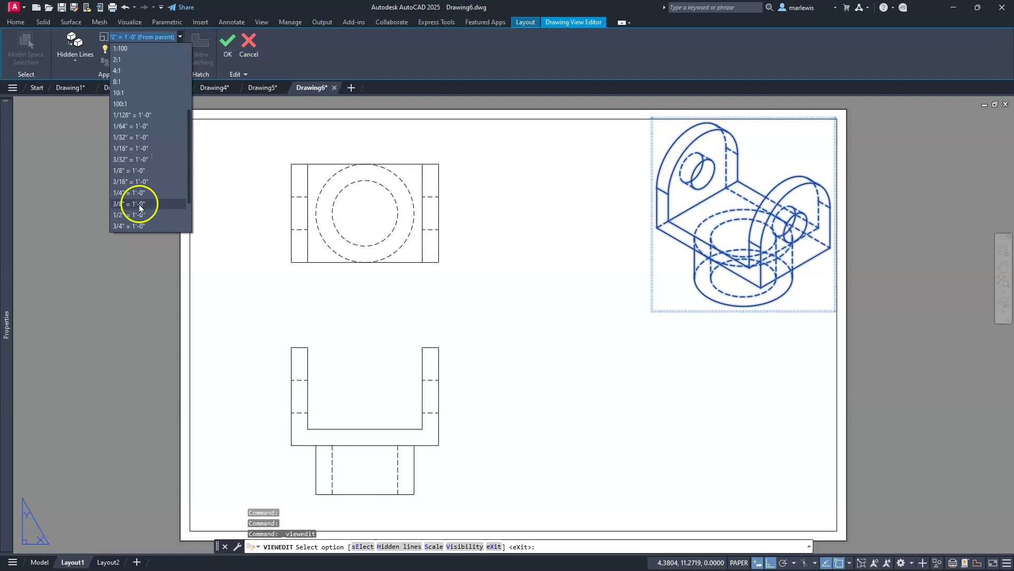
{"action": "left_click", "coordinate": [139, 206]}
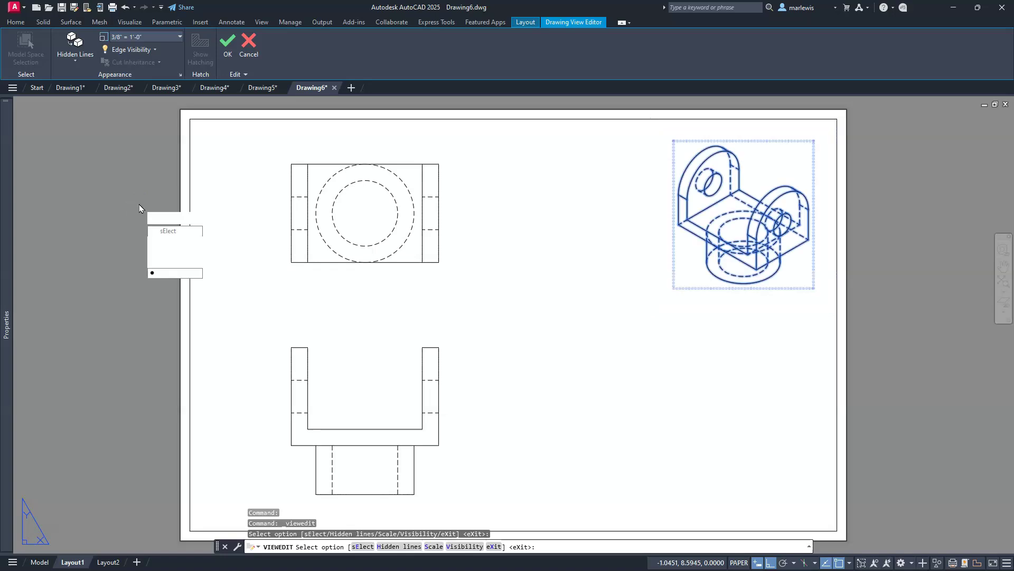
- Display the isometric drawing view shaded with visible lines only and finish editing it
{"action": "left_click", "coordinate": [65, 62]}
{"action": "left_click", "coordinate": [97, 143]}
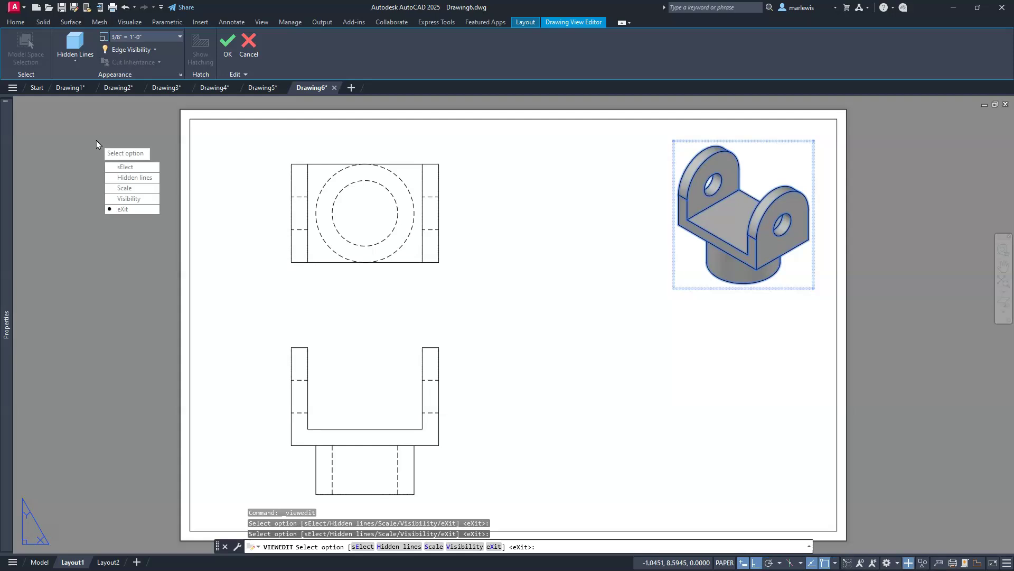
{"action": "left_click", "coordinate": [462, 302]}
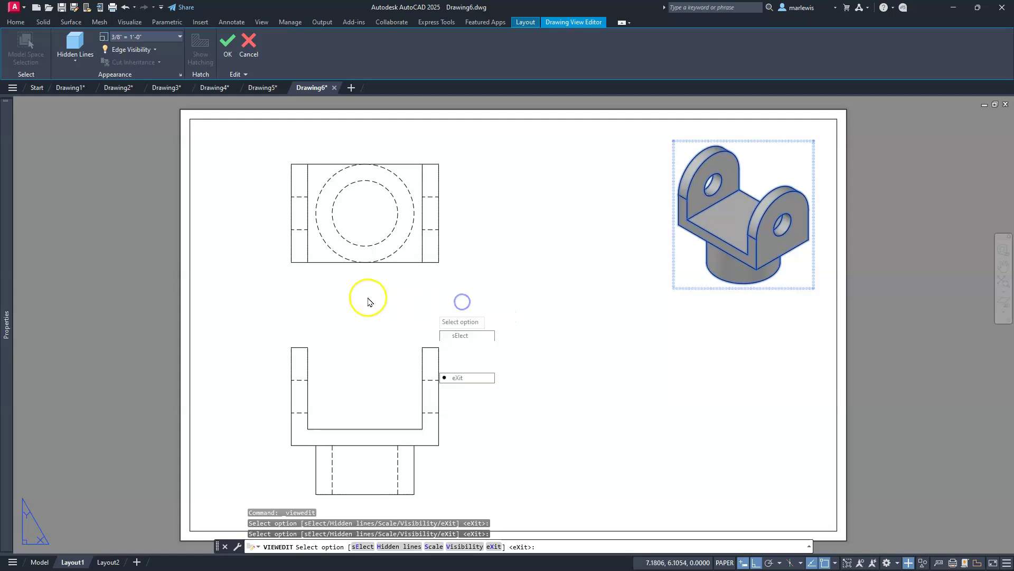
{"action": "key", "text": "Escape"}
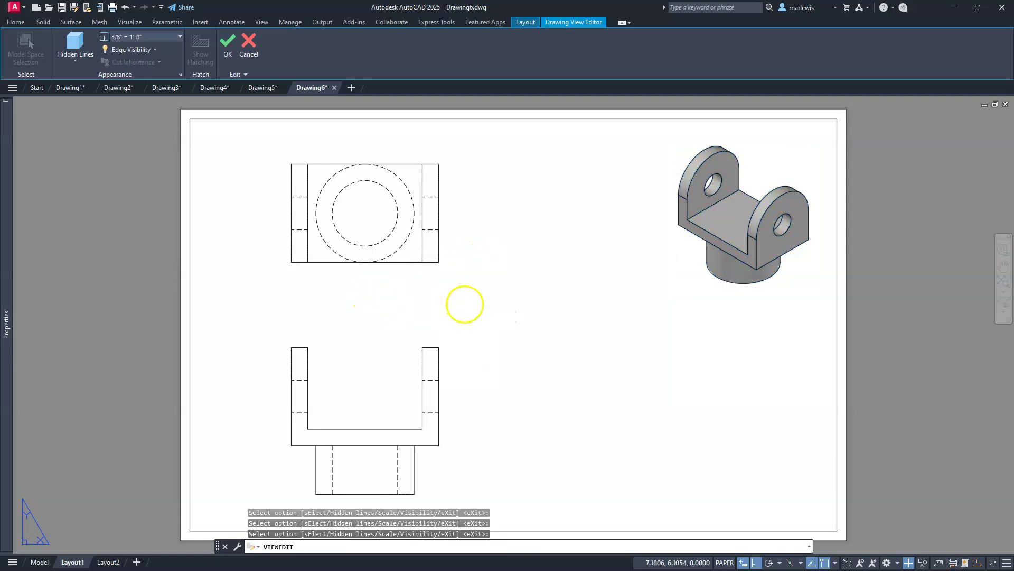
{"action": "key", "text": "Escape"}
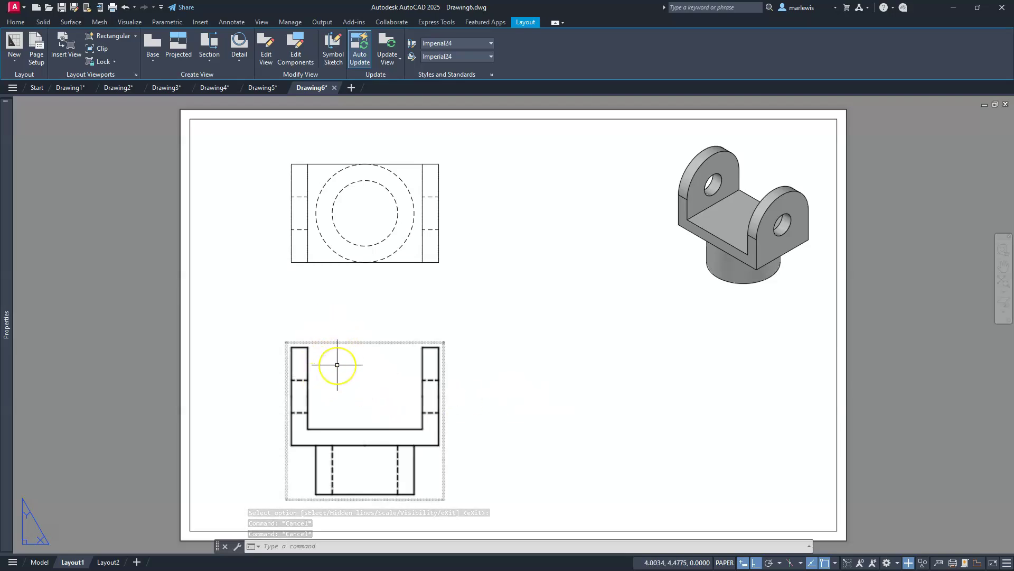
- Rotate the bracket solid 90 degrees about its vertical axis in model space using the rotate gizmo
{"action": "mouse_move", "coordinate": [338, 365]}
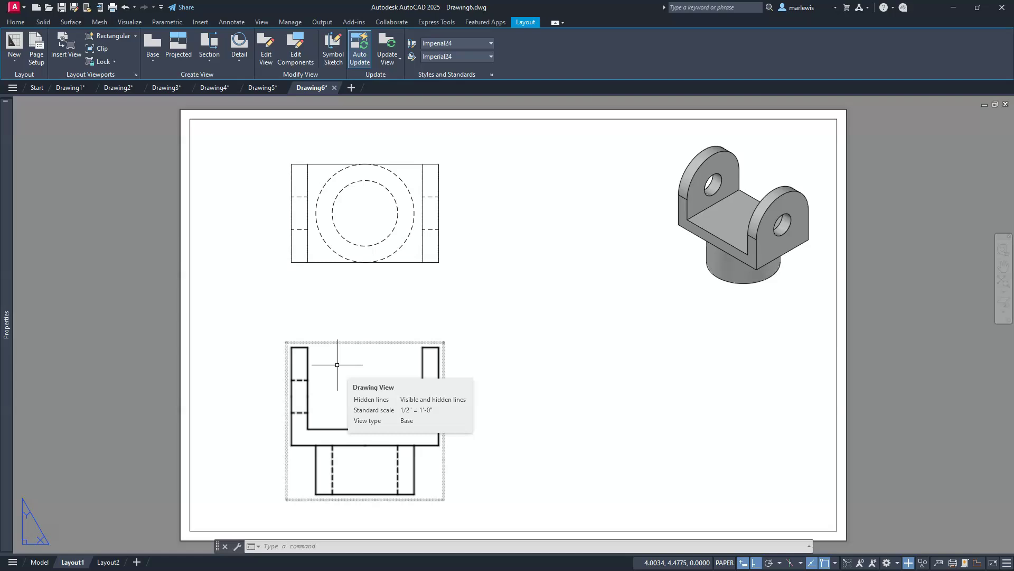
{"action": "left_click", "coordinate": [39, 562]}
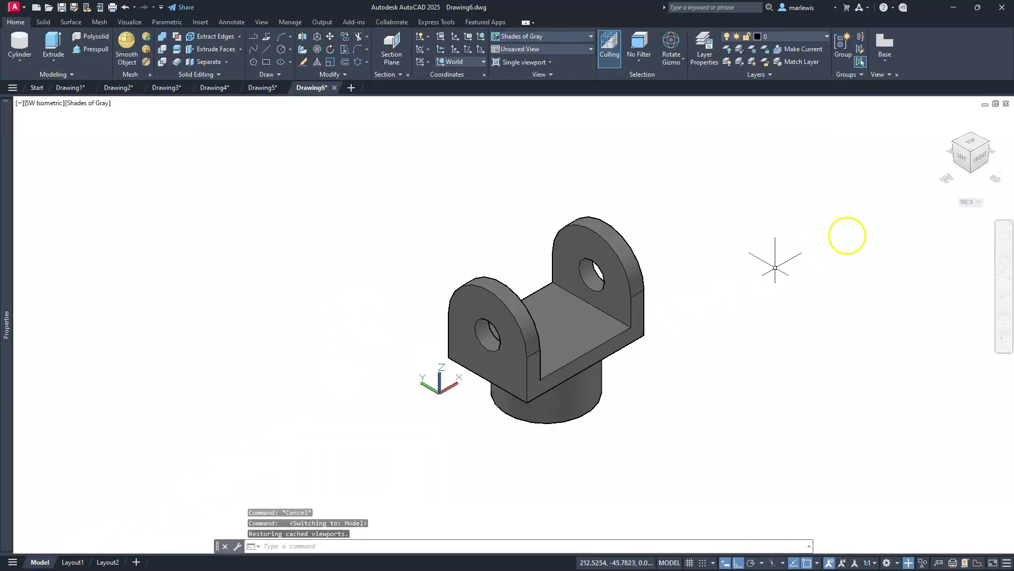
{"action": "left_click", "coordinate": [981, 158]}
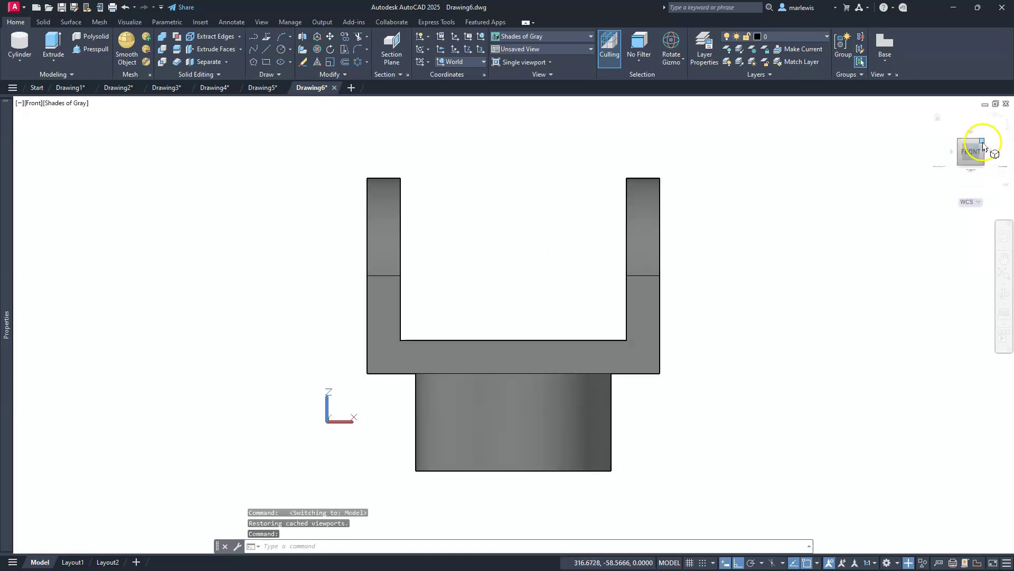
{"action": "left_click", "coordinate": [983, 143]}
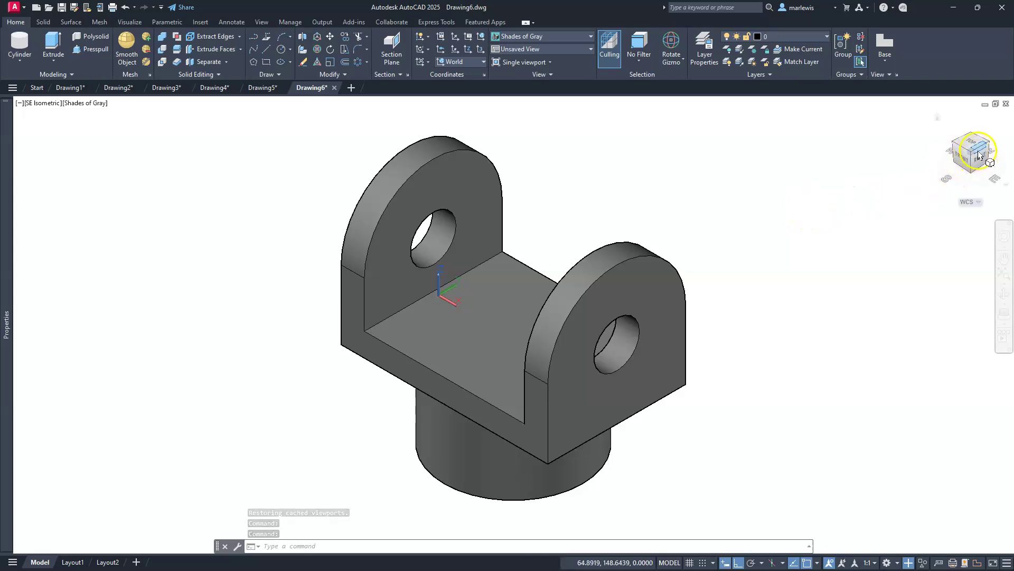
{"action": "left_click", "coordinate": [420, 294]}
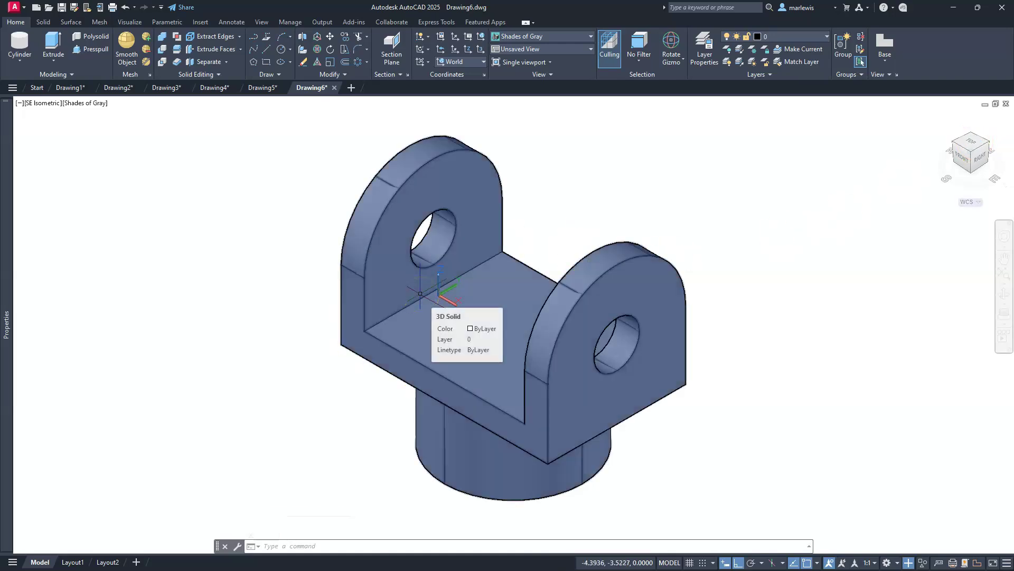
{"action": "key", "text": "Escape"}
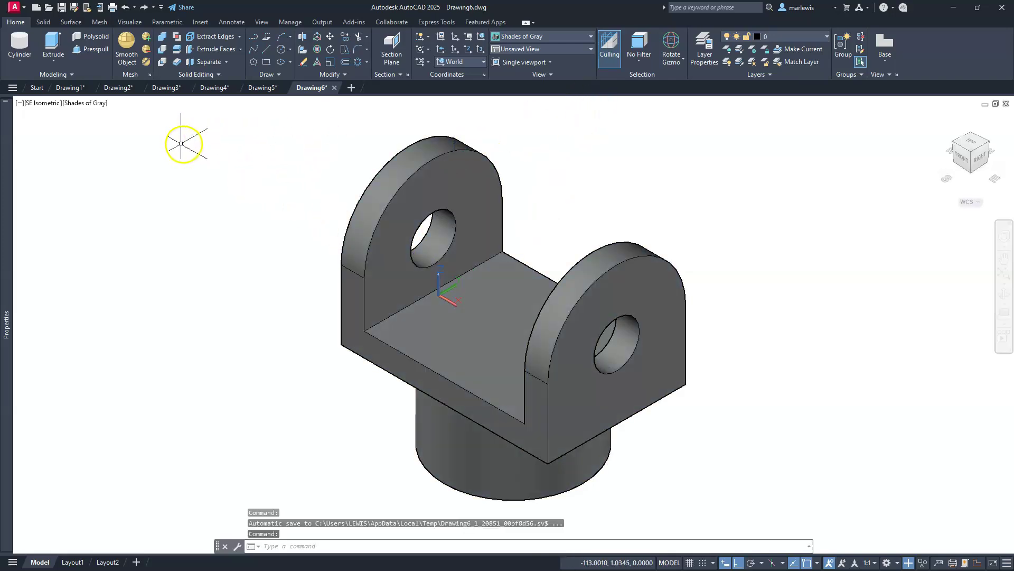
{"action": "left_click", "coordinate": [538, 303]}
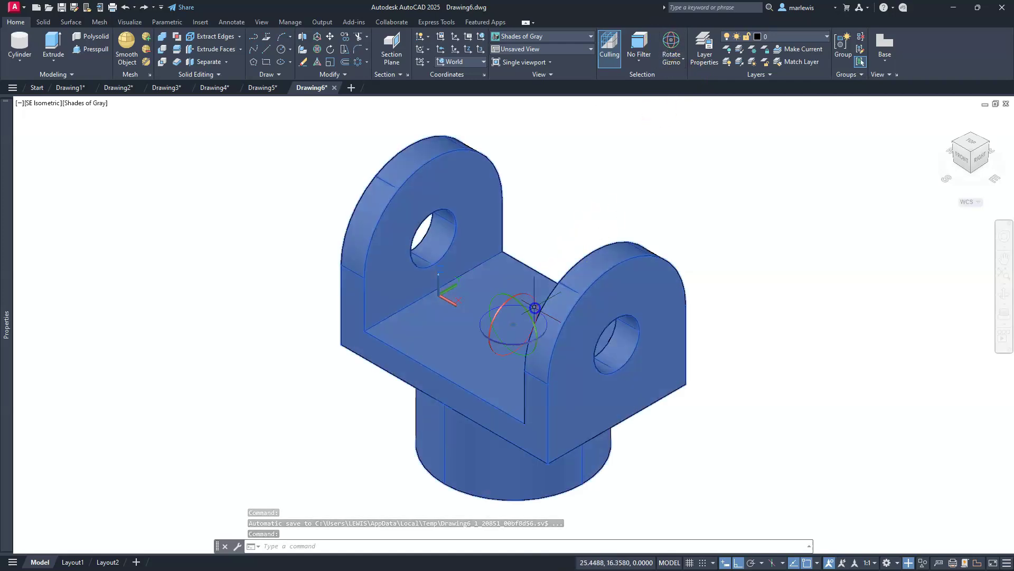
{"action": "left_click", "coordinate": [507, 345]}
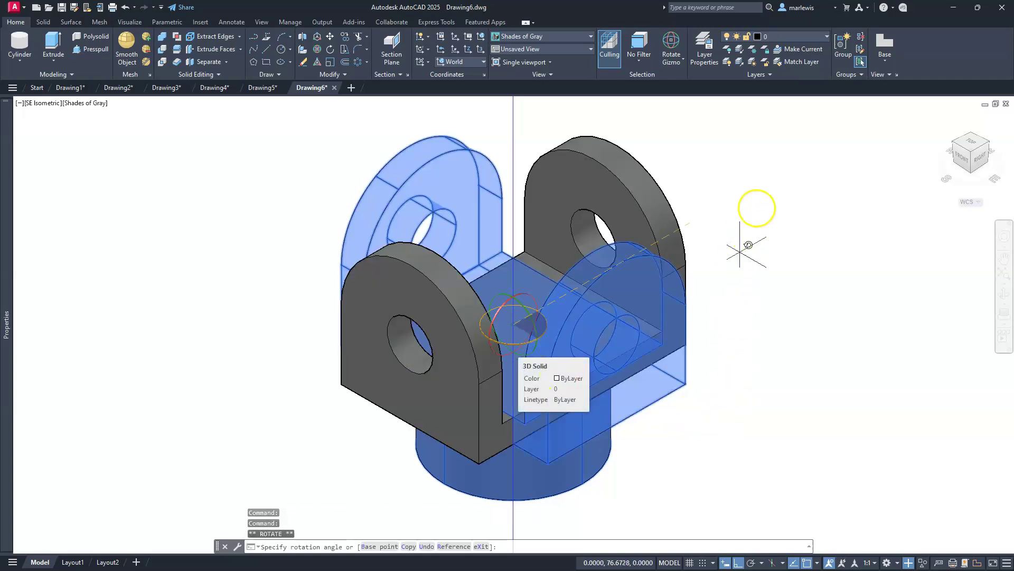
{"action": "left_click", "coordinate": [782, 172]}
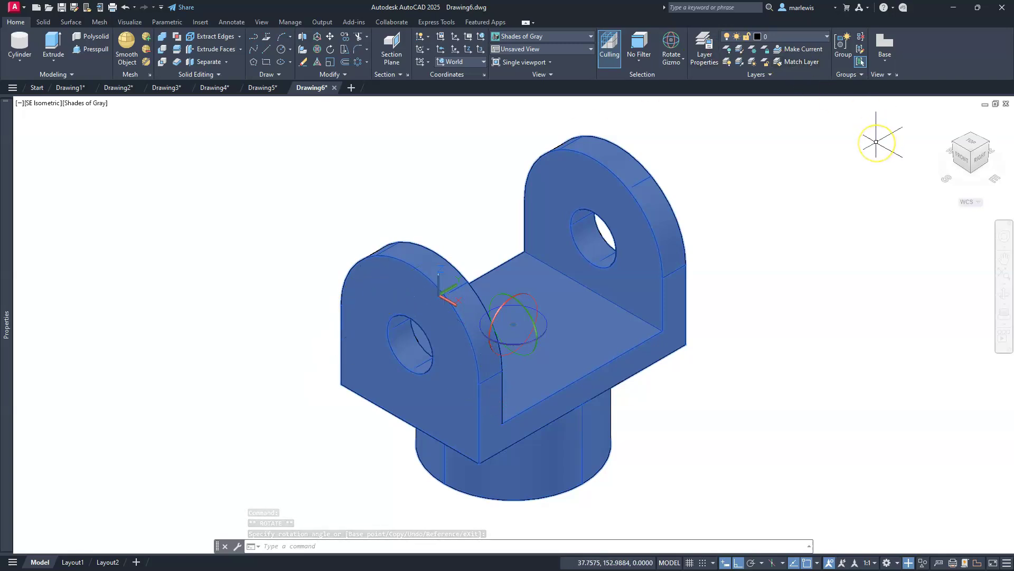
{"action": "key", "text": "Escape"}
{"action": "key", "text": "Escape"}
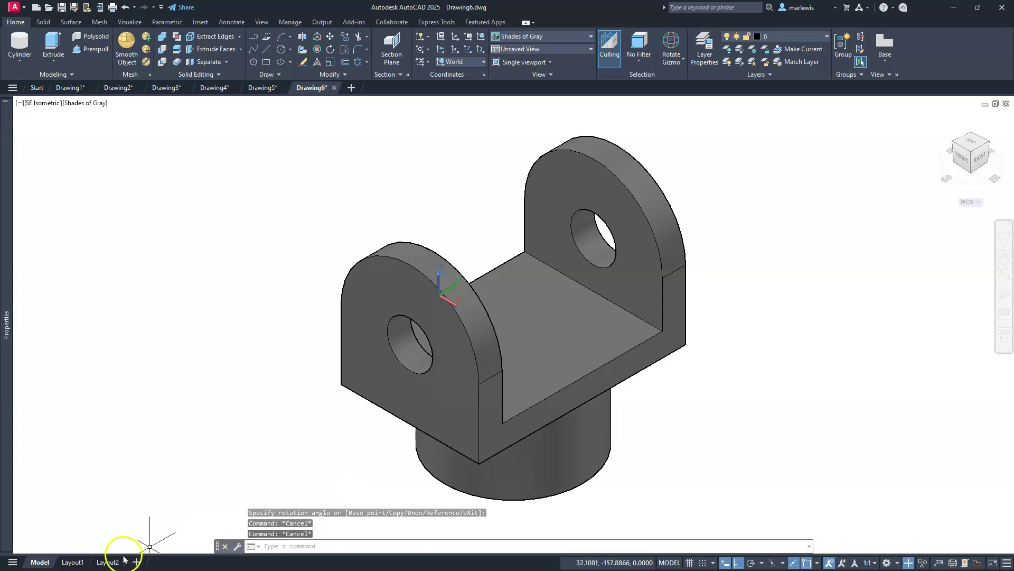
- Check the base and top views on Layout1 after the bracket's rotation
{"action": "left_click", "coordinate": [72, 562]}
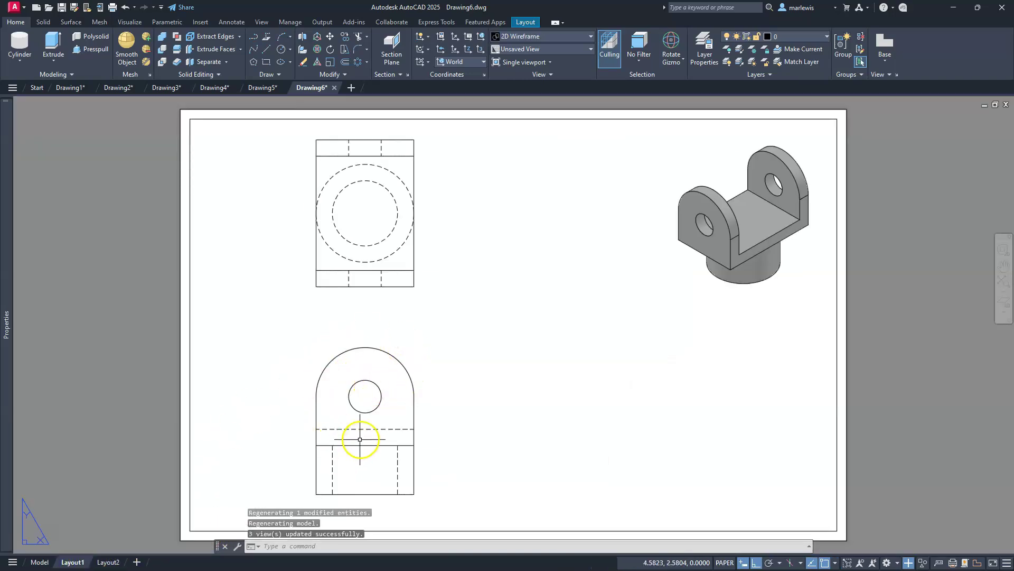
{"action": "left_click", "coordinate": [378, 181]}
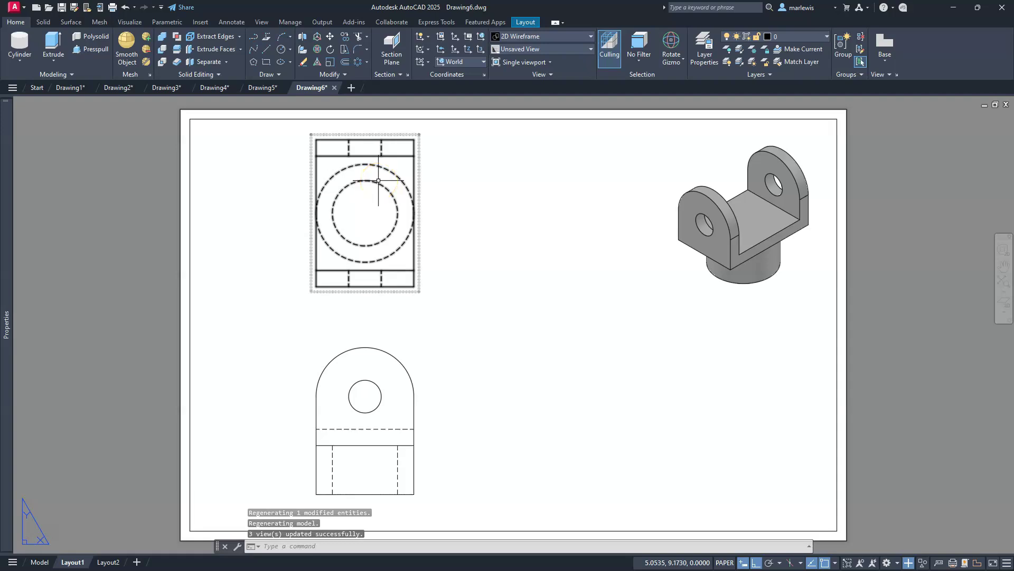
{"action": "left_click", "coordinate": [394, 388]}
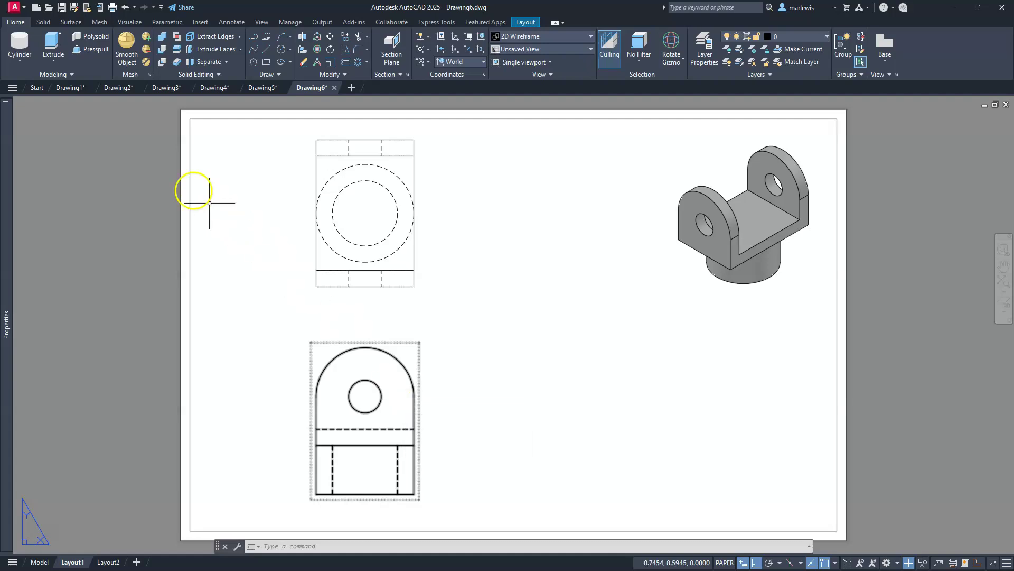
{"action": "key", "text": "Escape"}
- Undo the bracket's rotation and return to Layout1
{"action": "left_click", "coordinate": [123, 7]}
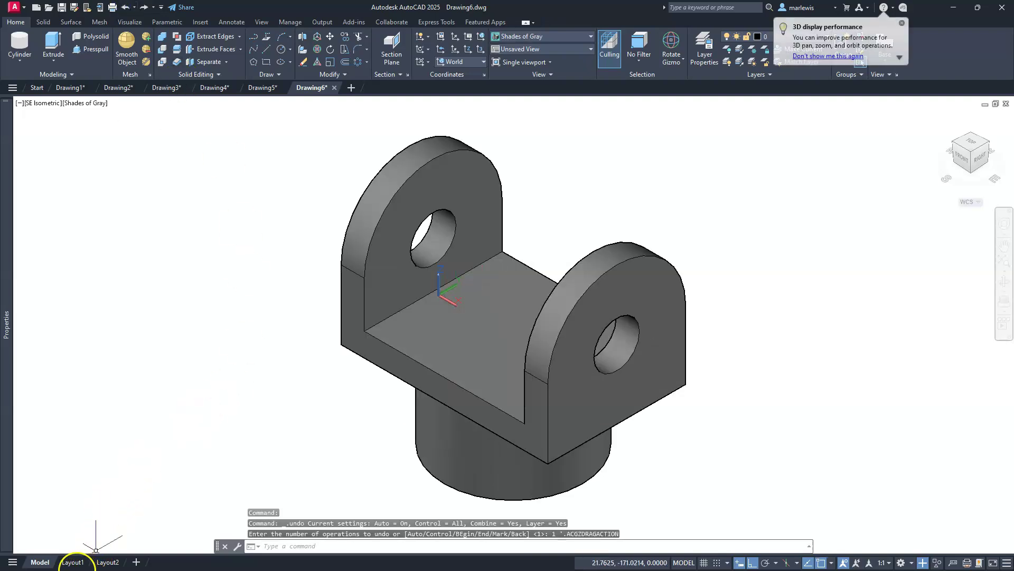
{"action": "left_click", "coordinate": [63, 563]}
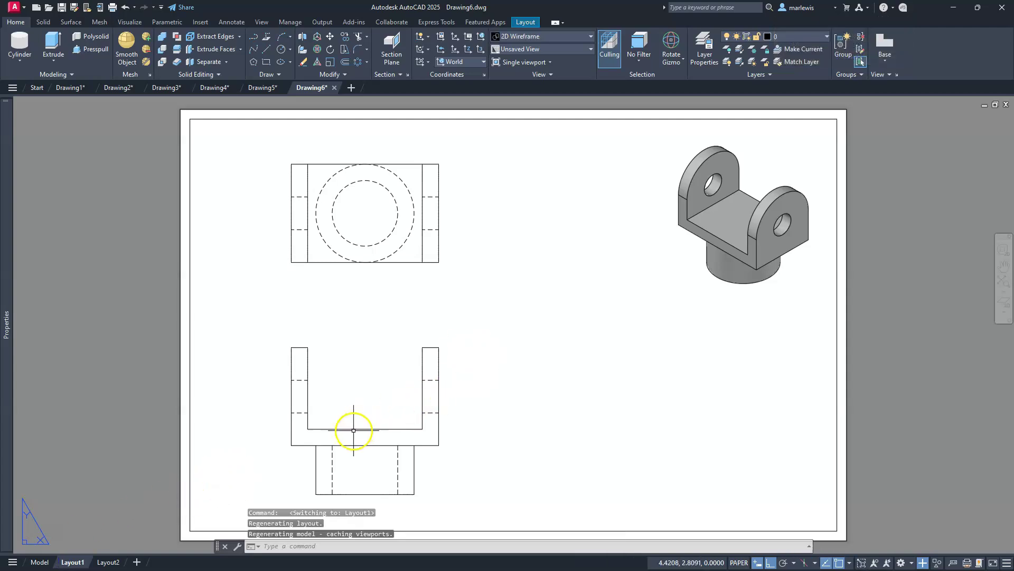
{"action": "mouse_move", "coordinate": [358, 430]}
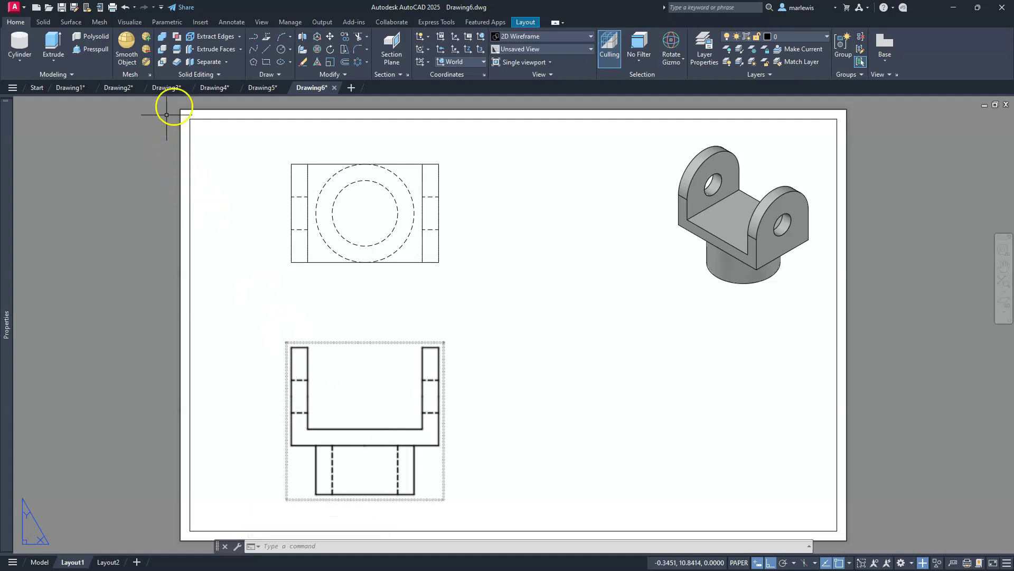
- Create a full section view A-A from the base view with a vertical cutting line through its centre, placed to the right of the base view
{"action": "left_click", "coordinate": [530, 24]}
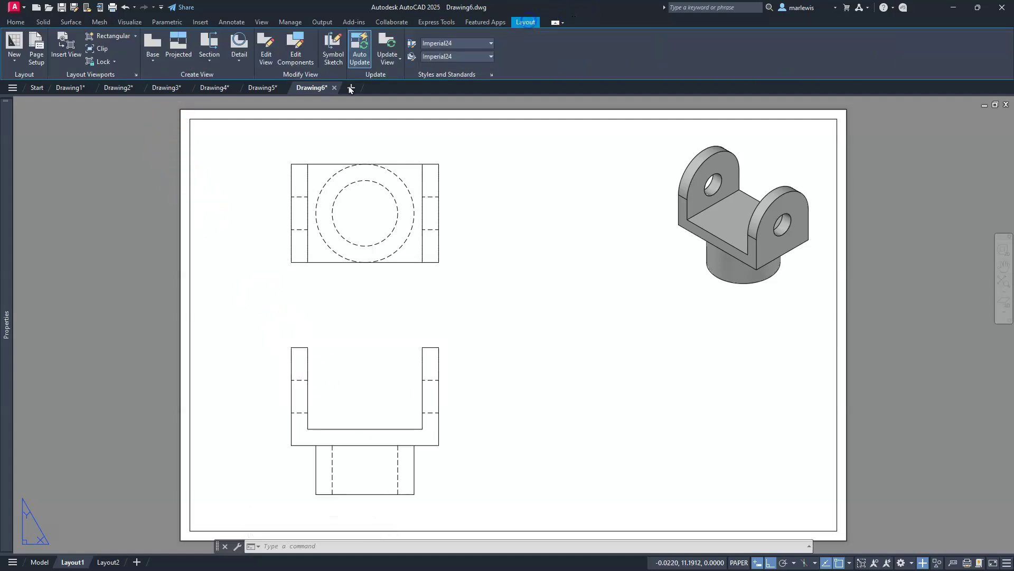
{"action": "left_click", "coordinate": [209, 41]}
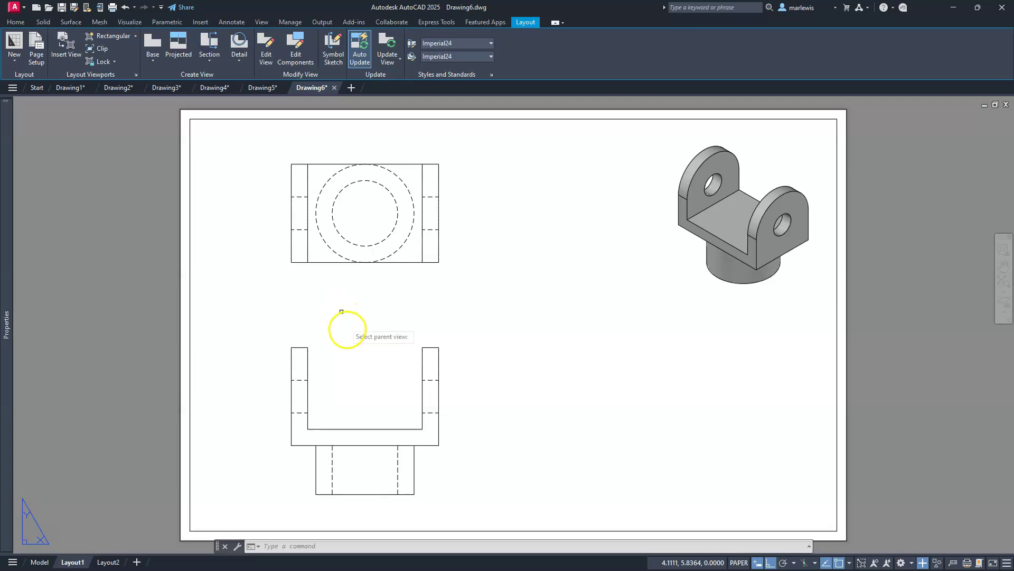
{"action": "left_click", "coordinate": [346, 379]}
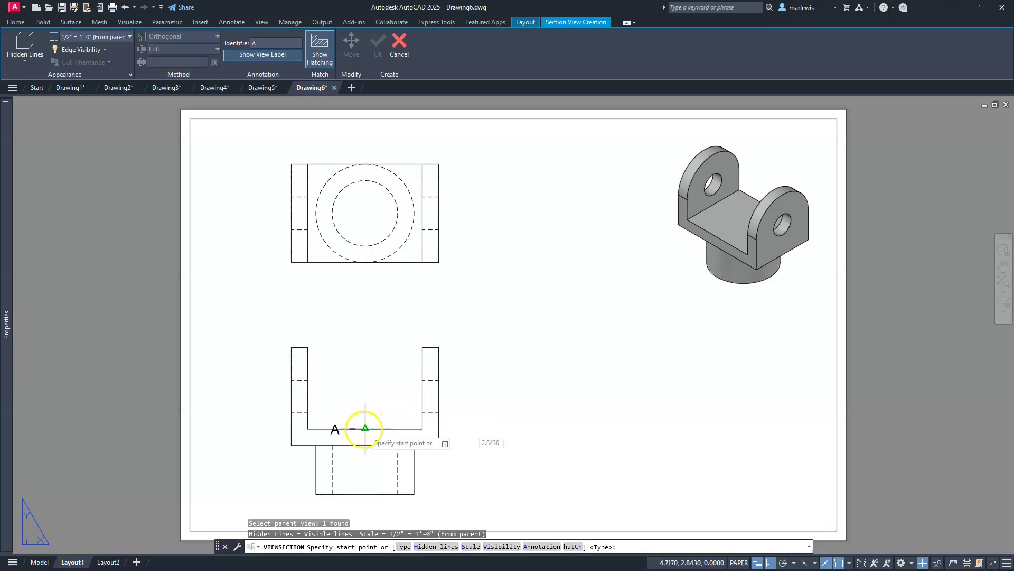
{"action": "left_click", "coordinate": [366, 329]}
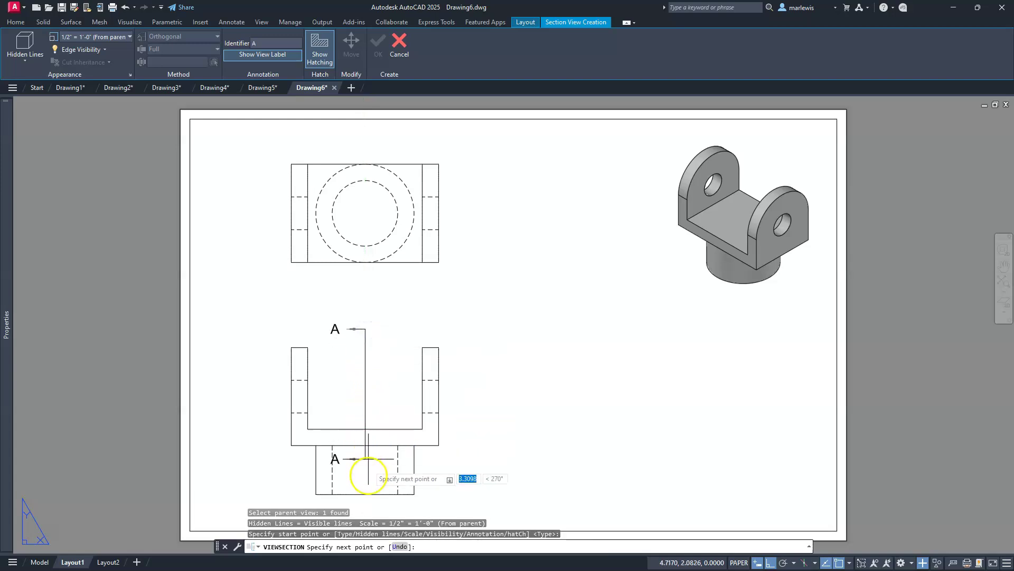
{"action": "left_click", "coordinate": [368, 506]}
{"action": "key", "text": "Return"}
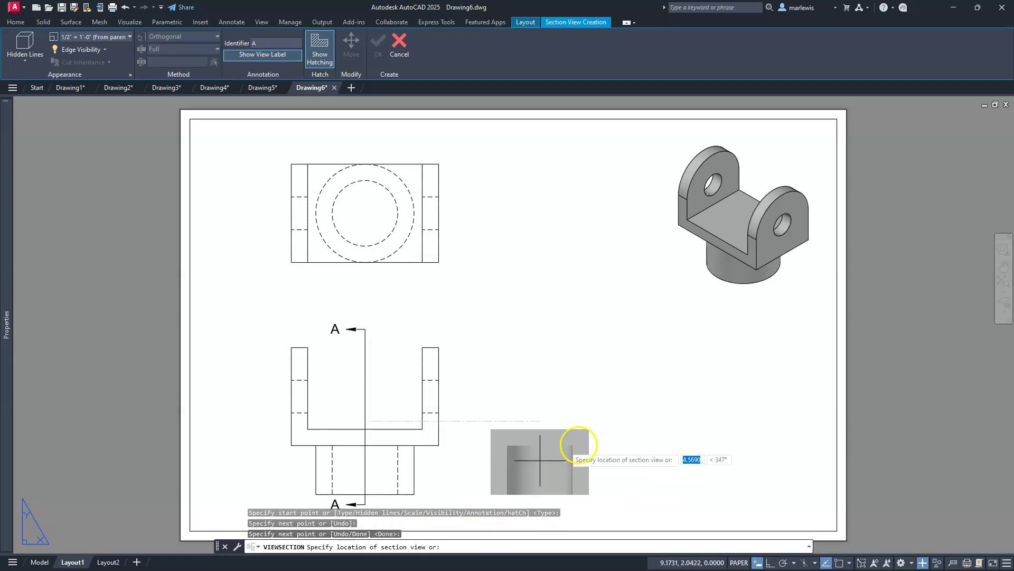
{"action": "left_click", "coordinate": [598, 444]}
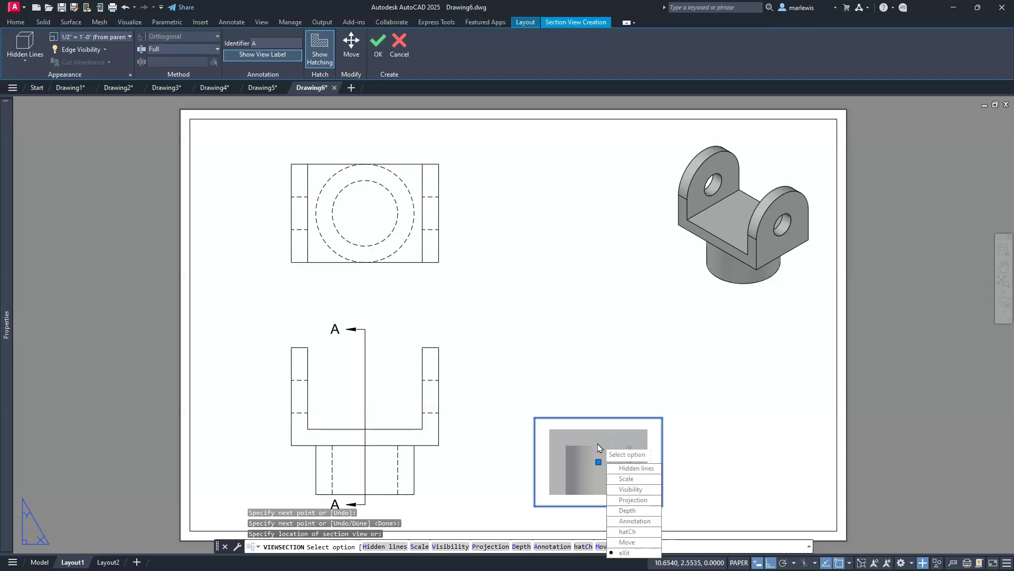
{"action": "key", "text": "Return"}
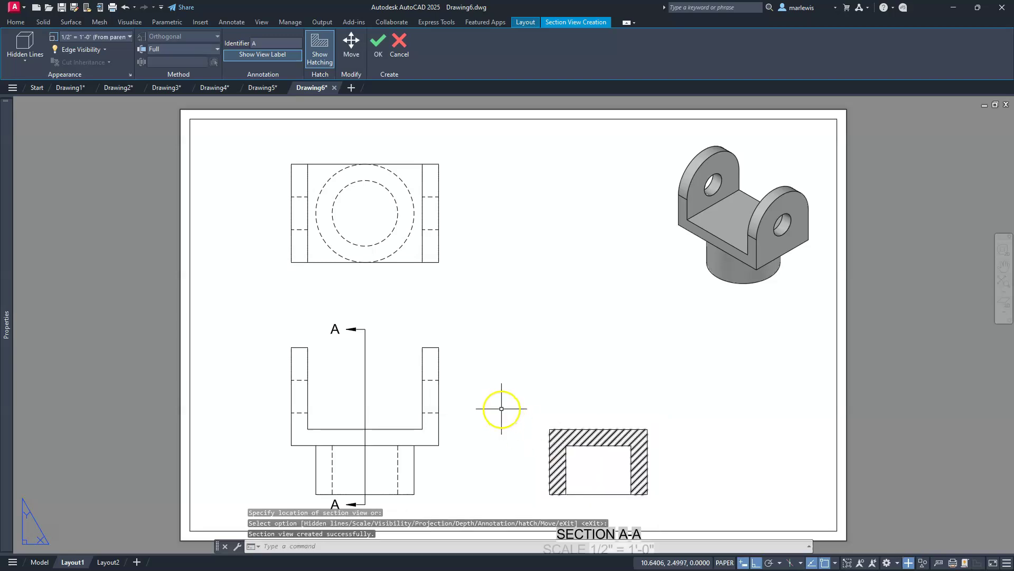
{"action": "middle_click_drag", "start_coordinate": [482, 364], "coordinate": [483, 301]}
{"action": "key", "text": "Escape"}
{"action": "key", "text": "Escape"}
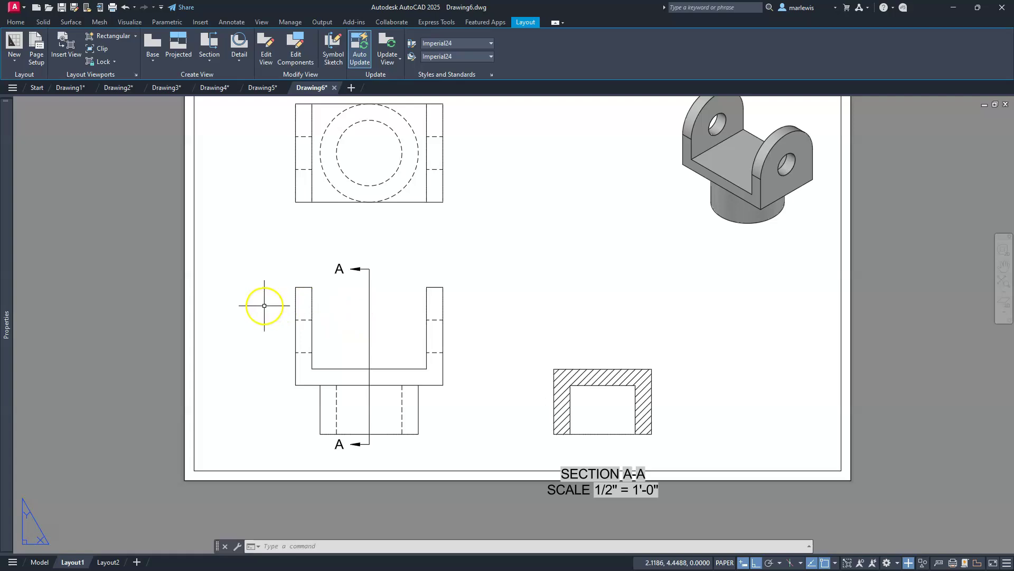
- Rotate the bracket solid 90 degrees about its vertical axis in model space with the rotate gizmo and return to Layout1
{"action": "left_click", "coordinate": [38, 563]}
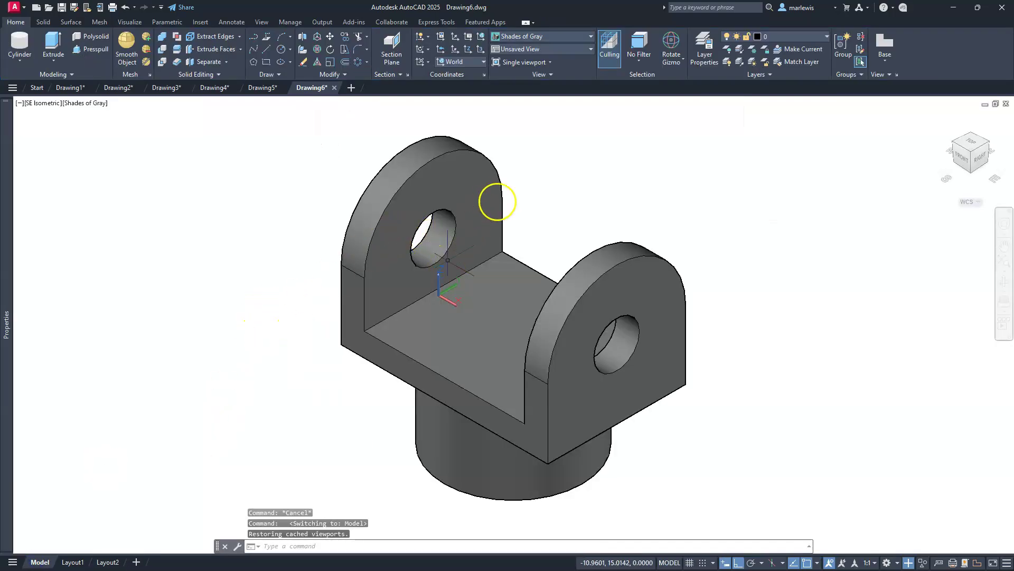
{"action": "left_click", "coordinate": [507, 310]}
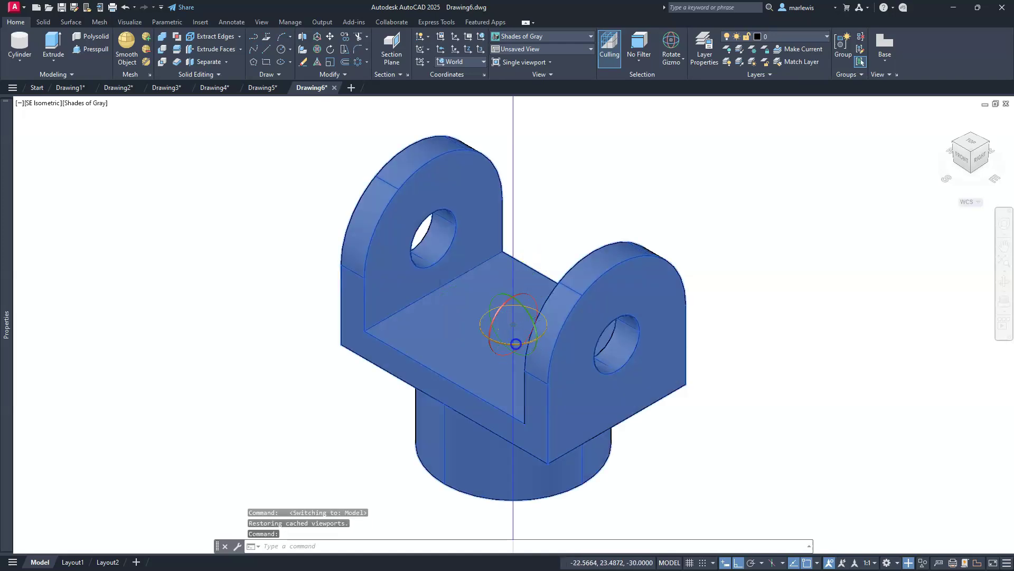
{"action": "left_click", "coordinate": [515, 344]}
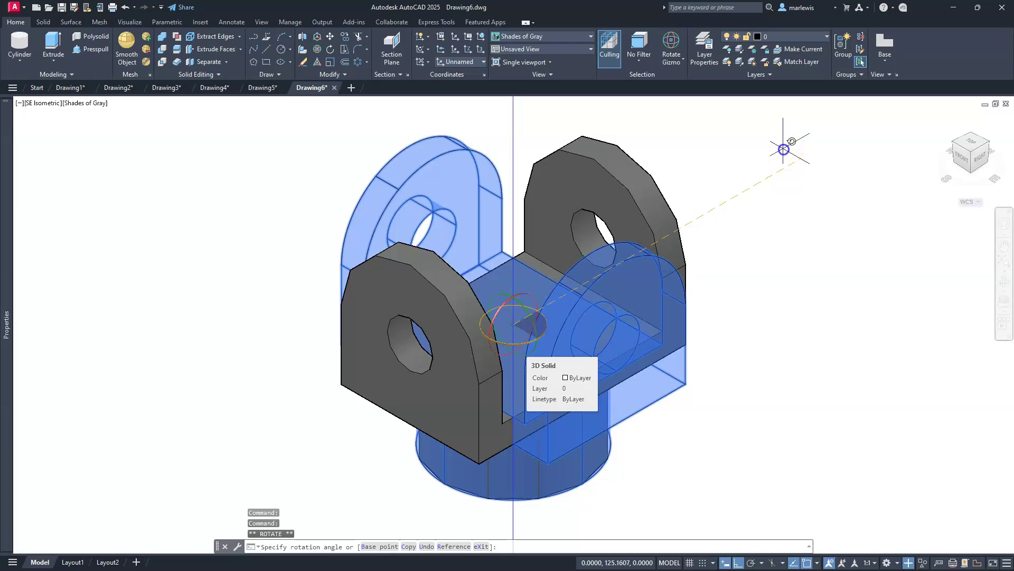
{"action": "left_click", "coordinate": [784, 149]}
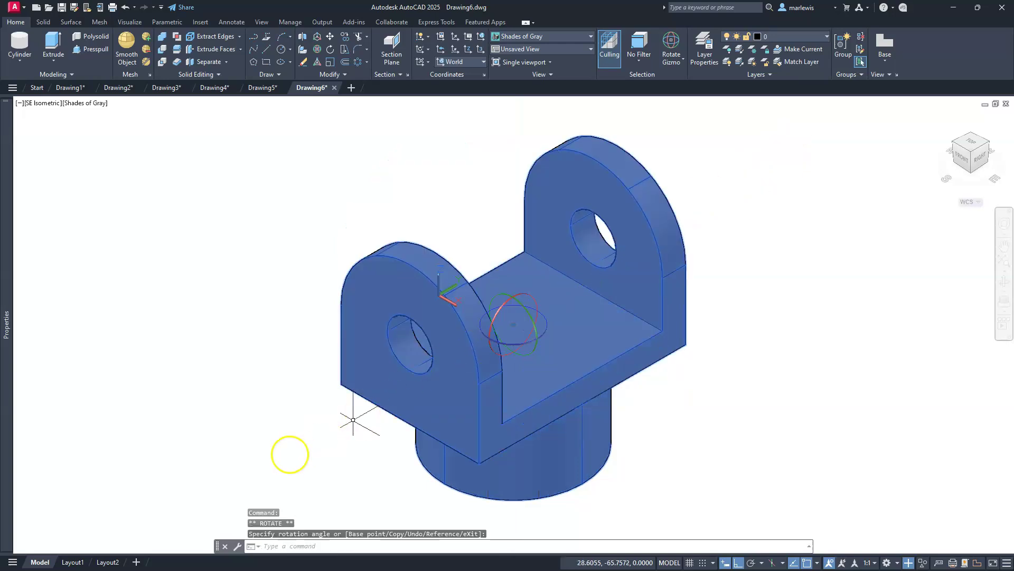
{"action": "left_click", "coordinate": [81, 563]}
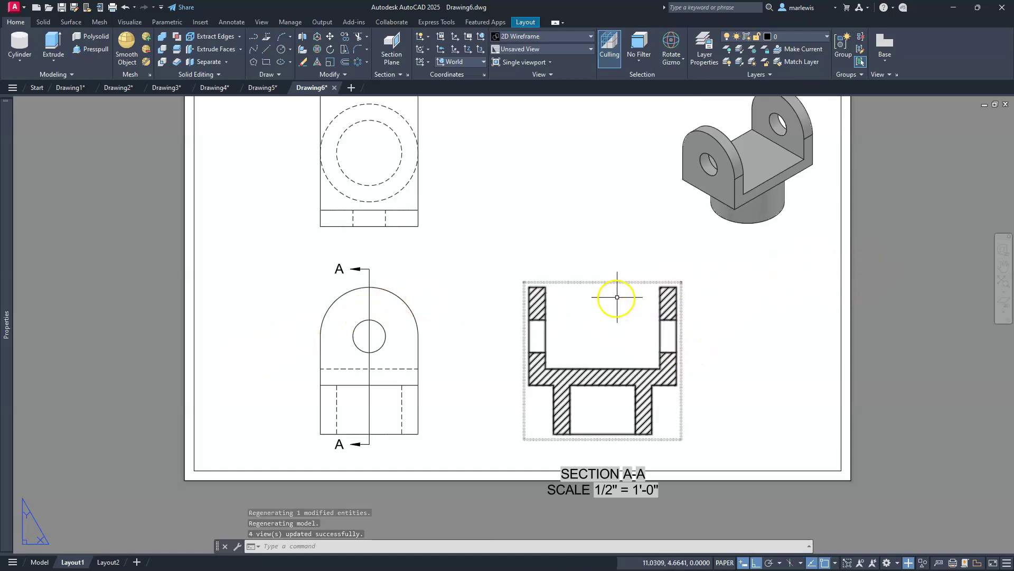
{"action": "middle_click_drag", "start_coordinate": [614, 298], "coordinate": [570, 347]}
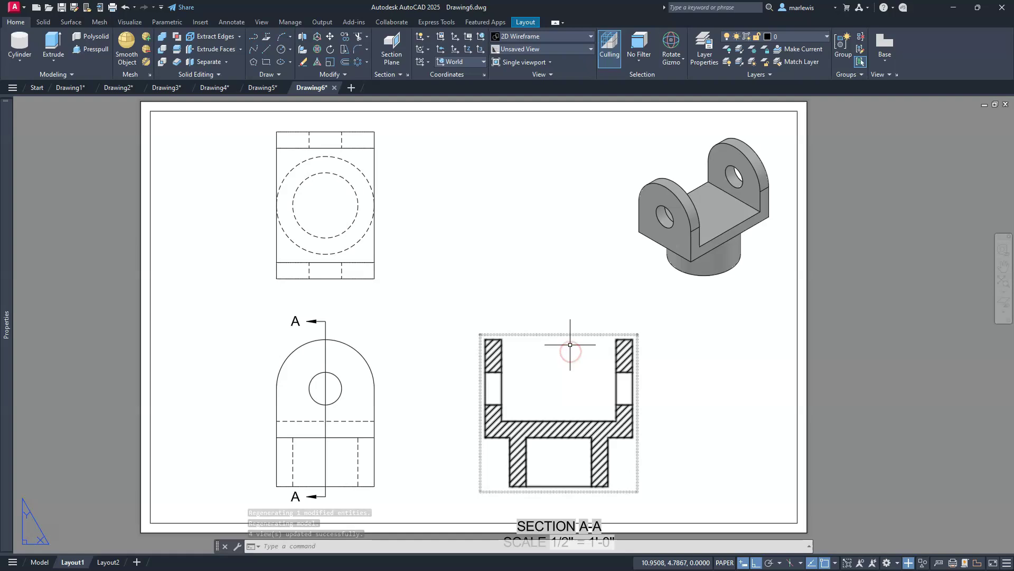
{"action": "left_click", "coordinate": [561, 344]}
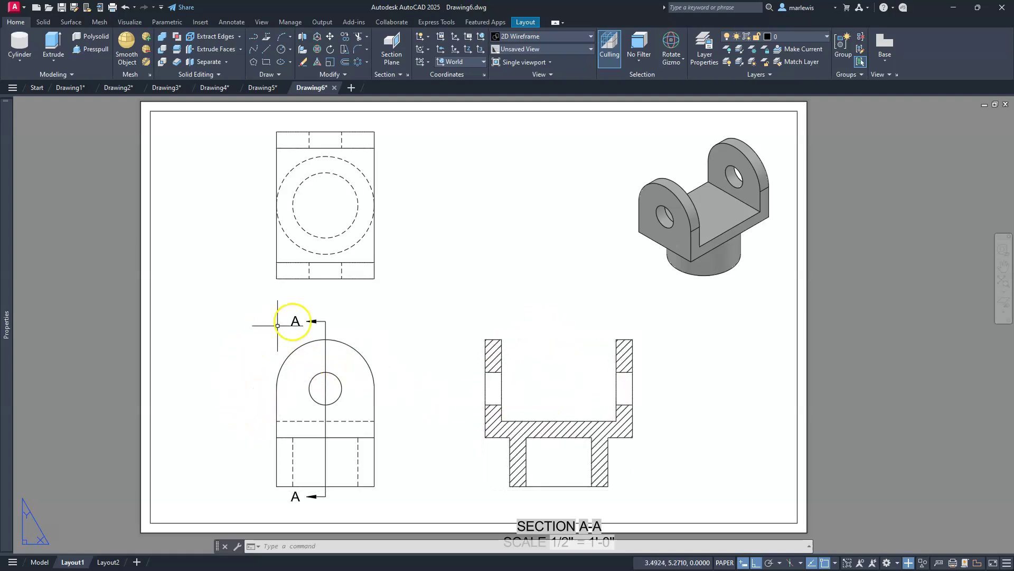
{"action": "left_click", "coordinate": [497, 383]}
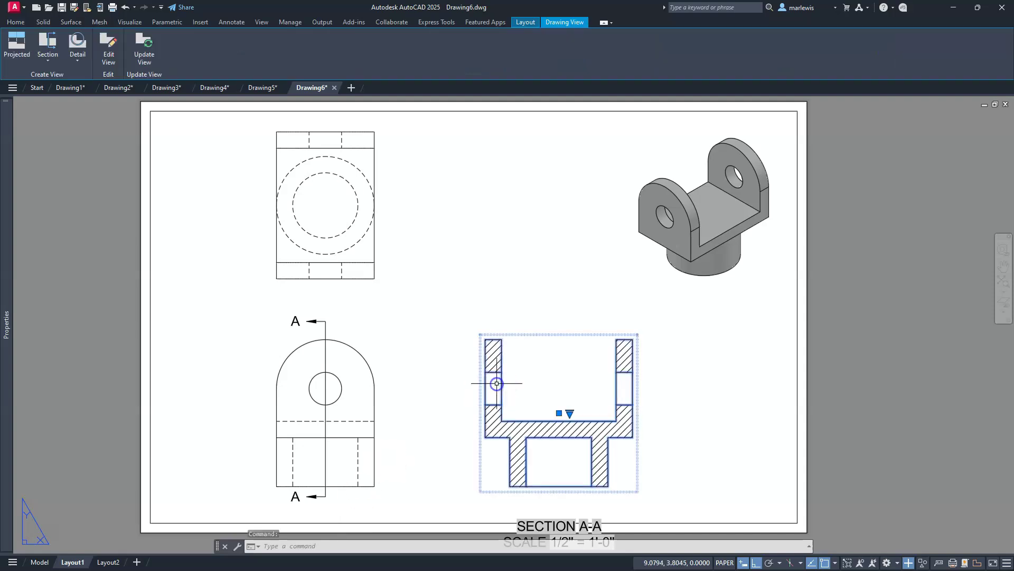
{"action": "key", "text": "Escape"}
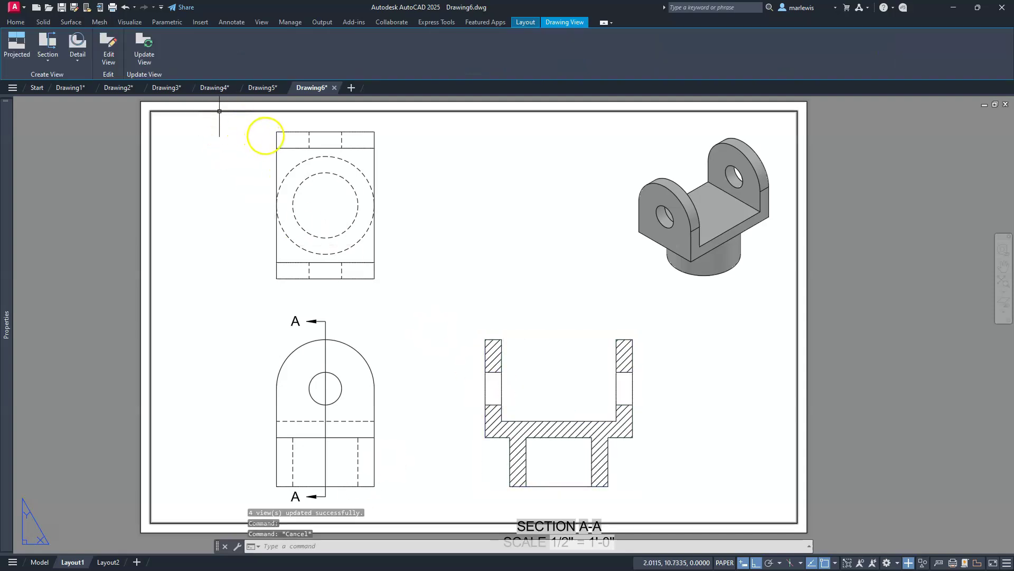
{"action": "key", "text": "Escape"}
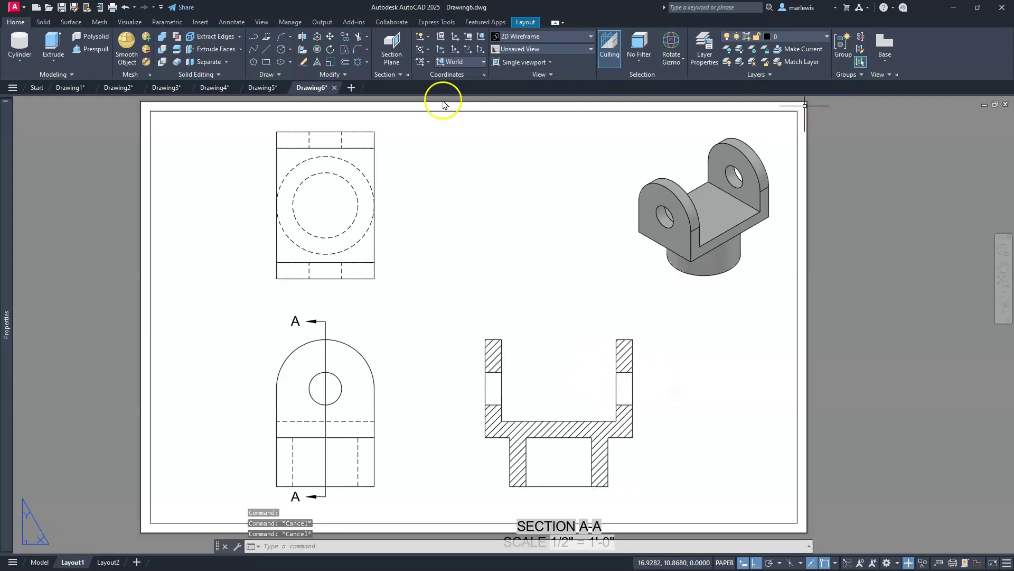
- Project an isometric cutaway view from section view A-A, placed up and to the right of it
{"action": "left_click", "coordinate": [520, 23]}
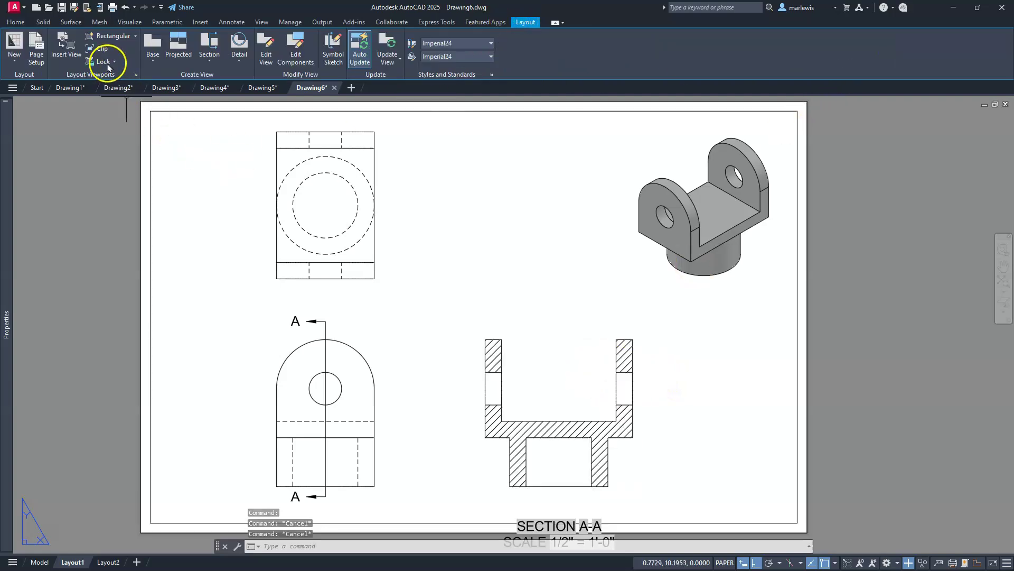
{"action": "left_click", "coordinate": [166, 43]}
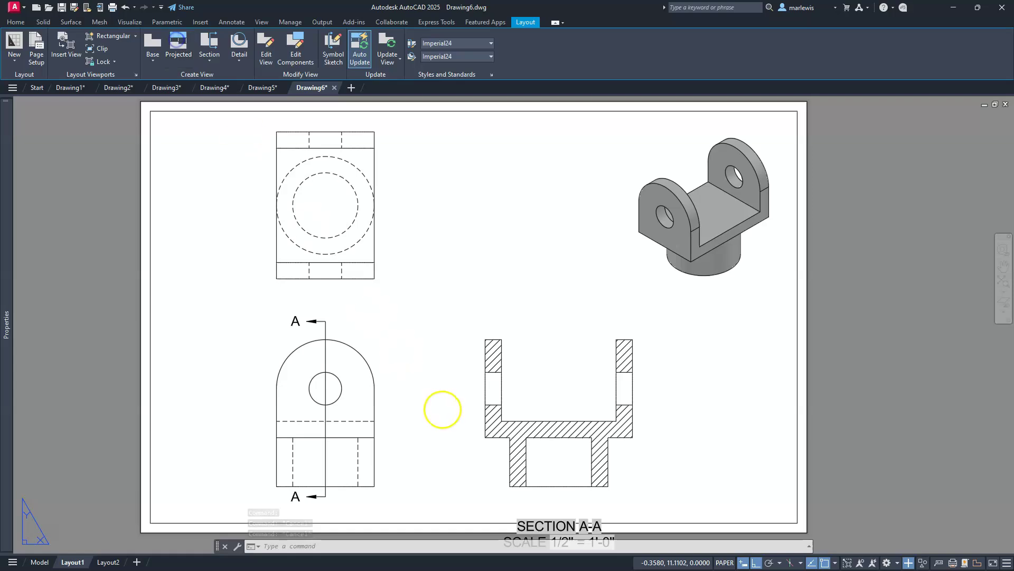
{"action": "left_click", "coordinate": [514, 390]}
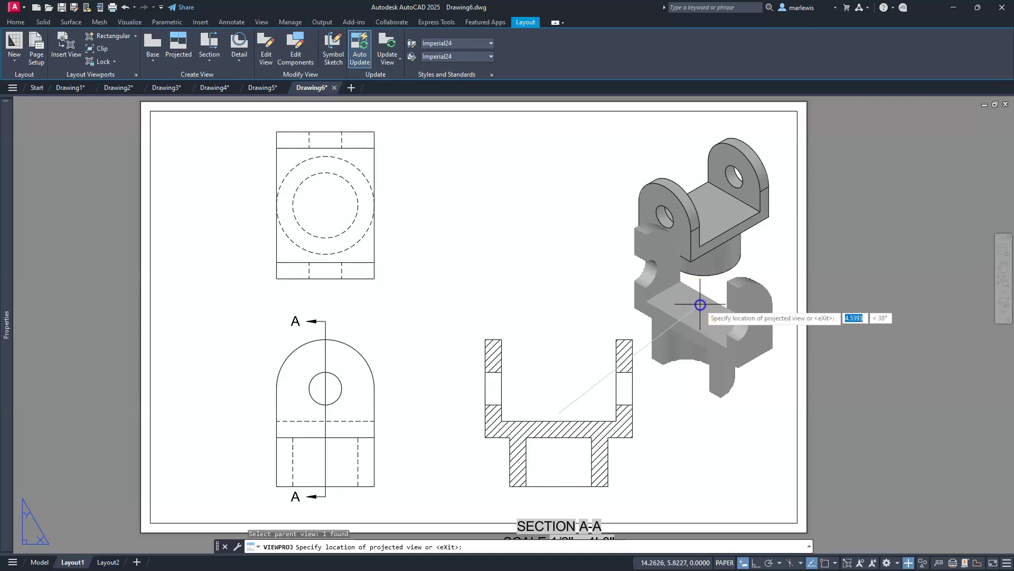
{"action": "left_click", "coordinate": [700, 305]}
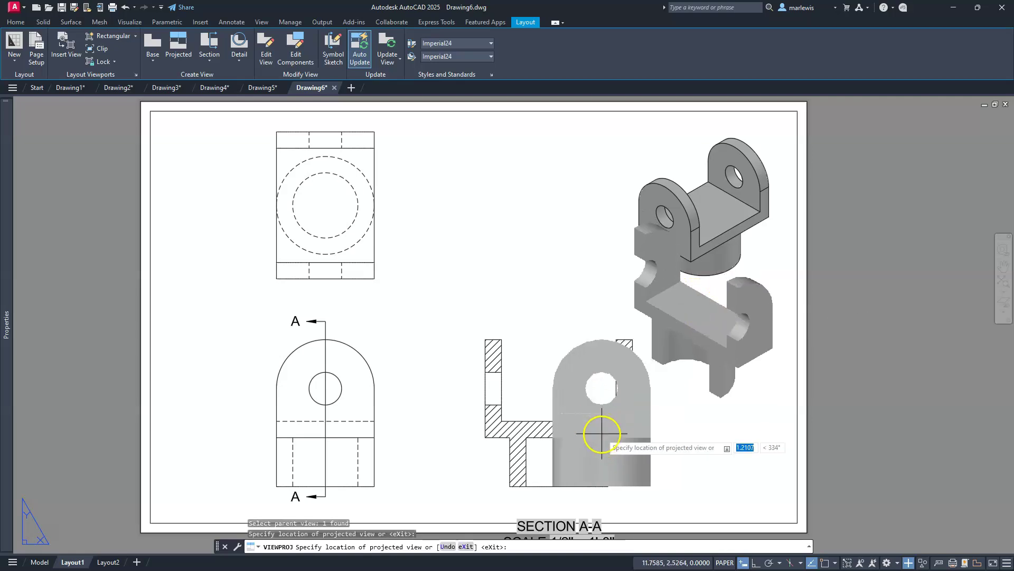
{"action": "key", "text": "Return"}
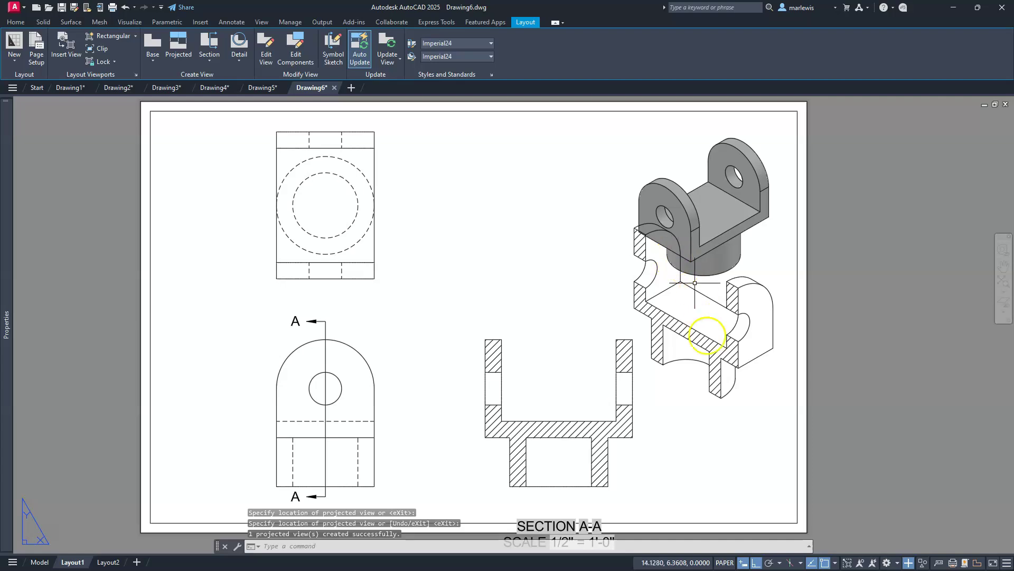
- Move the isometric section view straight down, clear of the shaded isometric view
{"action": "left_click", "coordinate": [706, 366]}
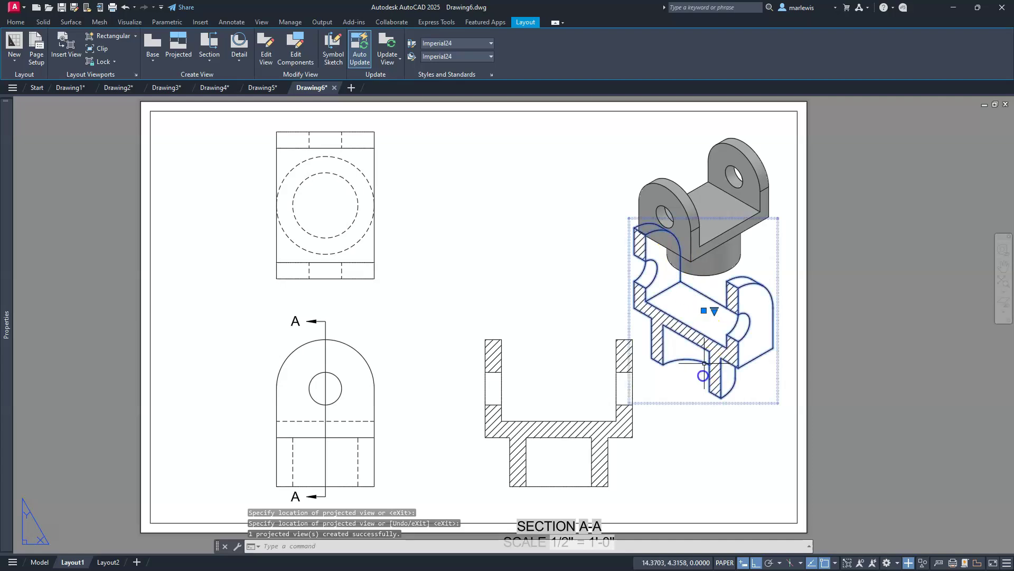
{"action": "left_click", "coordinate": [702, 324]}
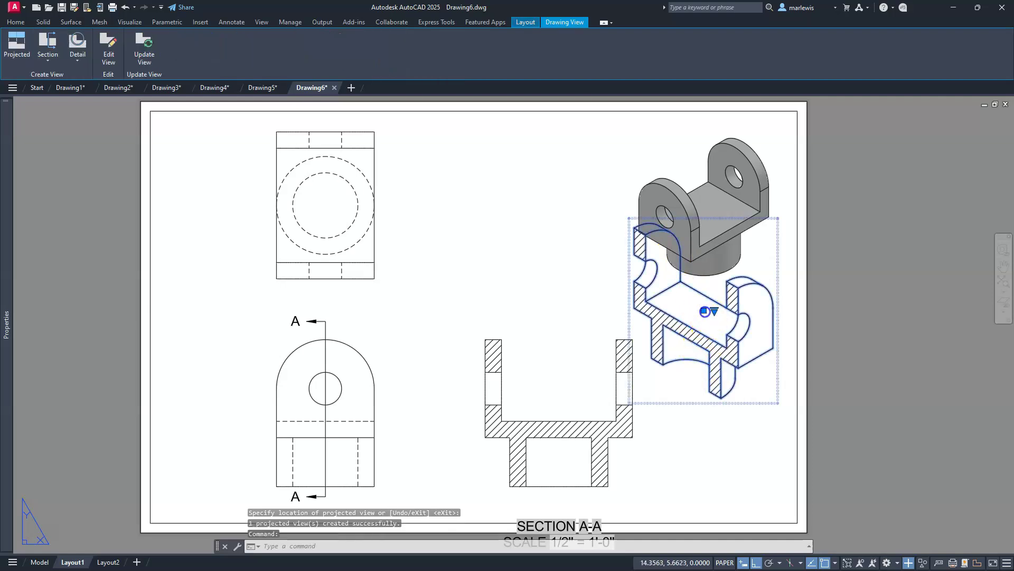
{"action": "left_click", "coordinate": [705, 311]}
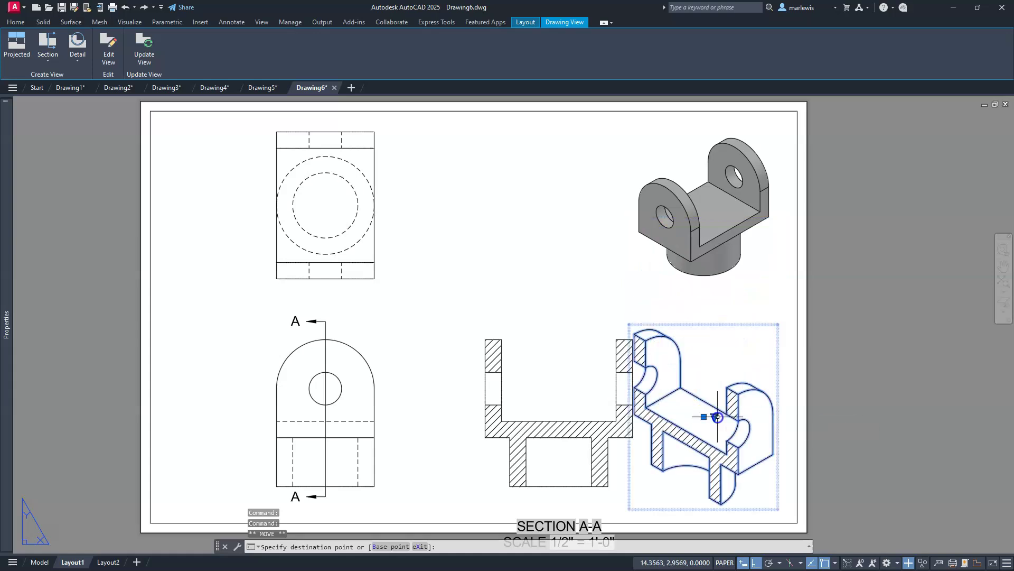
{"action": "key", "text": "Escape"}
{"action": "key", "text": "Escape"}
- Move section view A-A horizontally to the left so it clears the isometric section view
{"action": "middle_click_drag", "start_coordinate": [587, 353], "coordinate": [646, 293]}
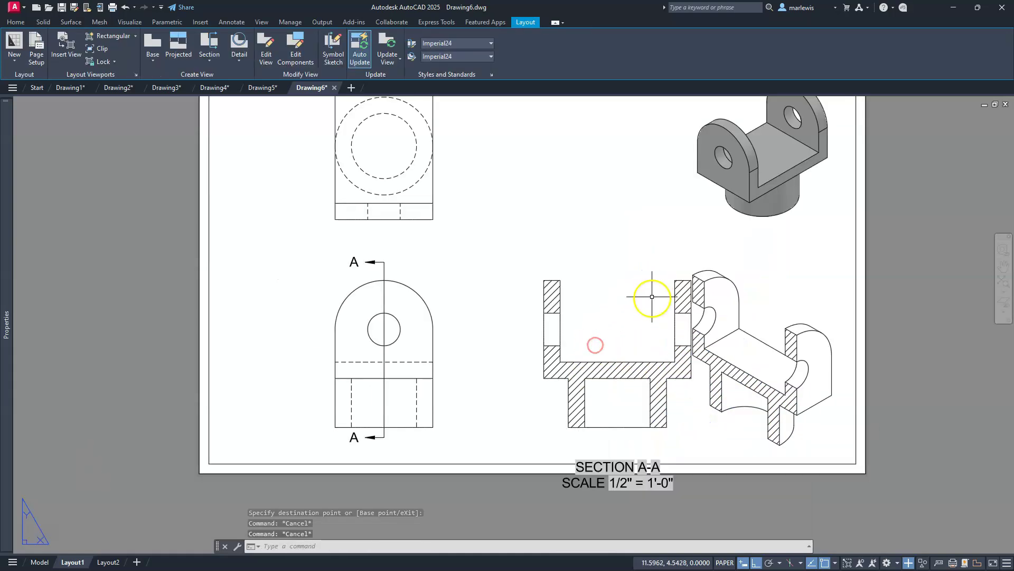
{"action": "left_click", "coordinate": [585, 338]}
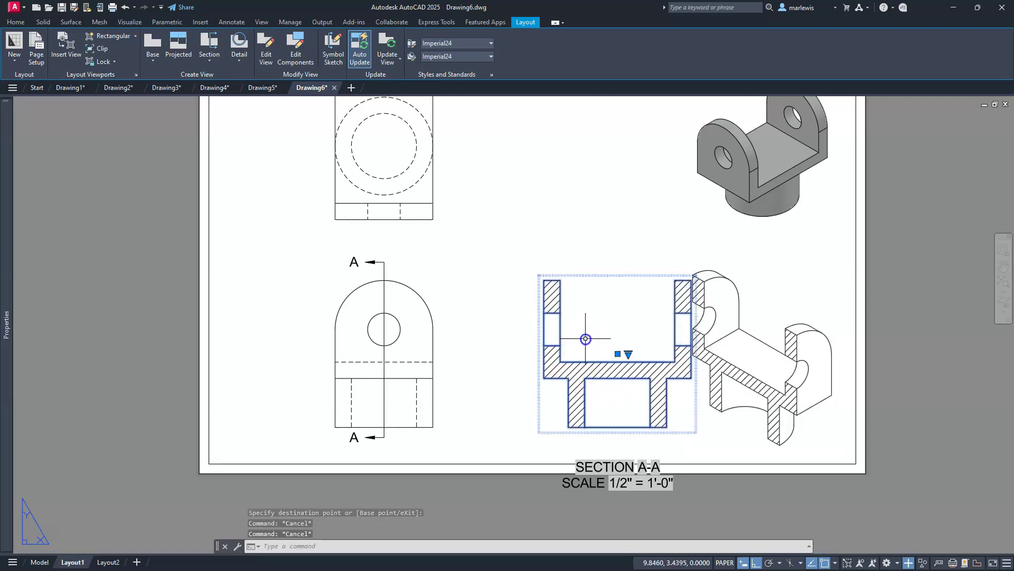
{"action": "left_click", "coordinate": [618, 354]}
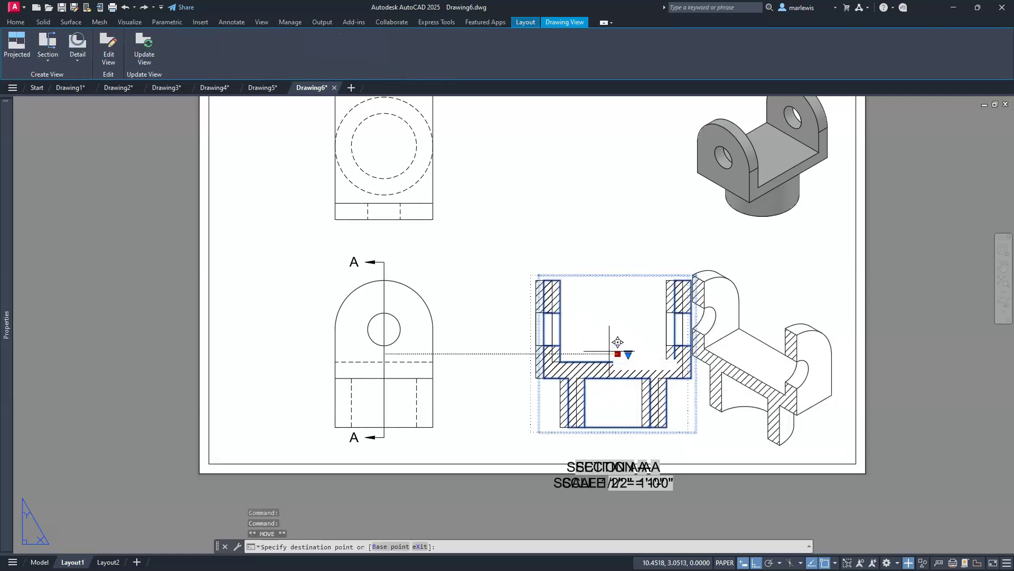
{"action": "left_click", "coordinate": [567, 346]}
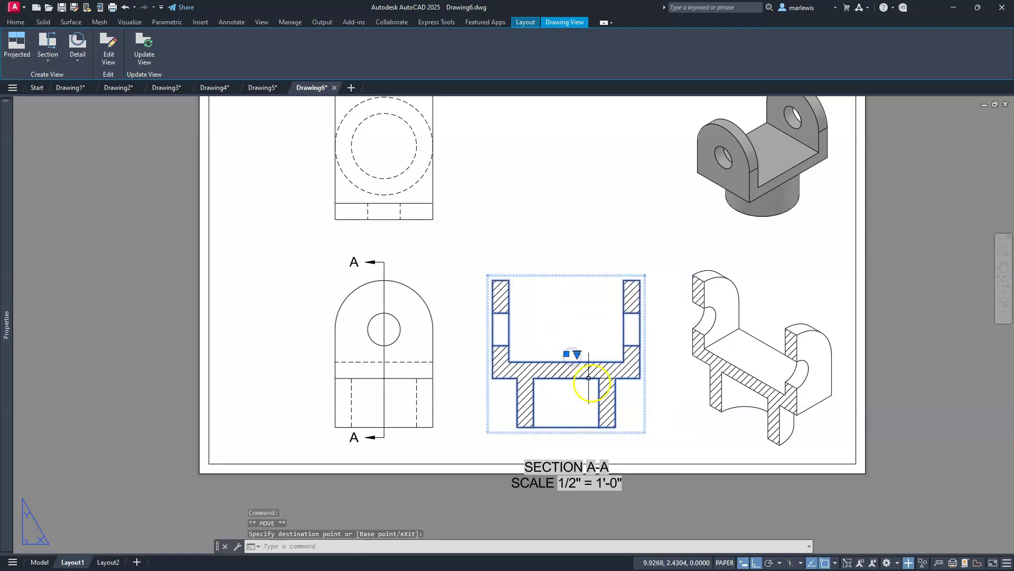
{"action": "key", "text": "Escape"}
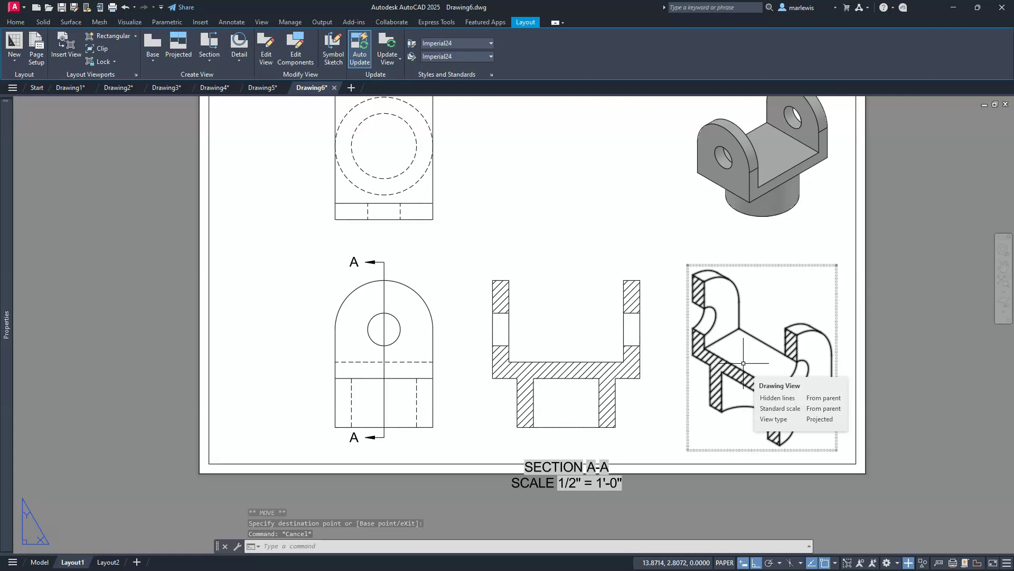
- Delete the isometric section view and move section view A-A to the right, in line with the base view
{"action": "left_click", "coordinate": [800, 276]}
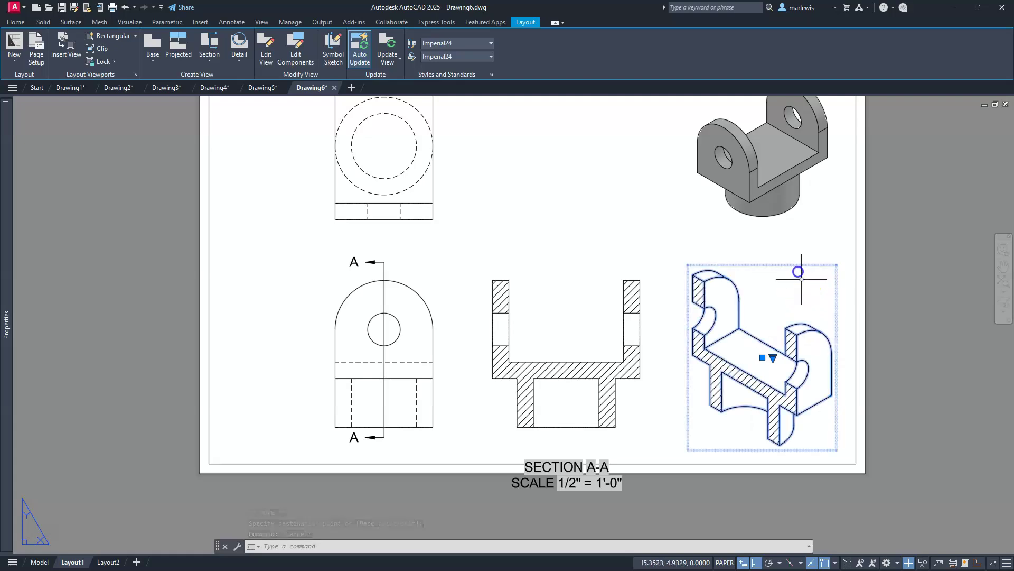
{"action": "key", "text": "Delete"}
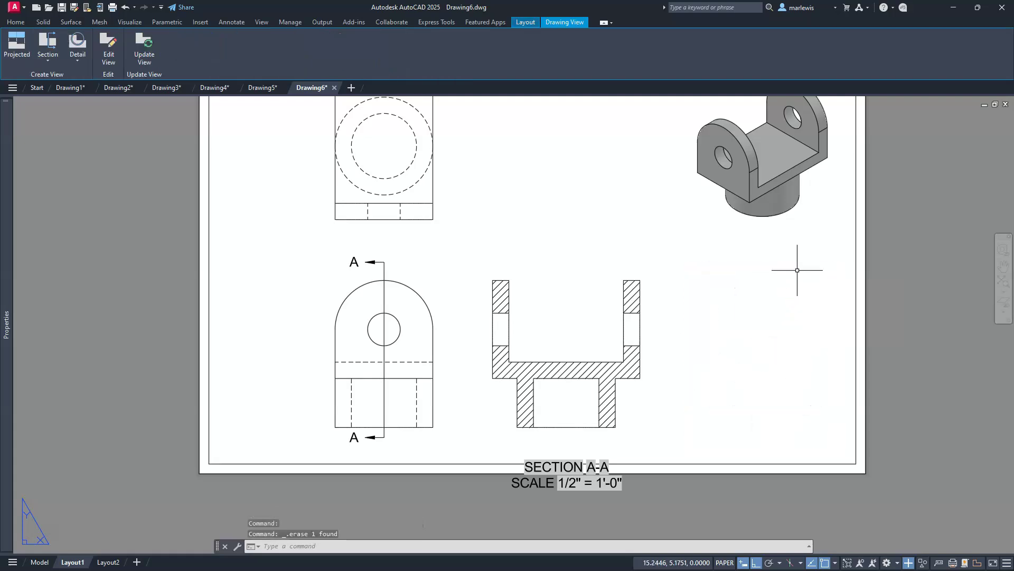
{"action": "left_click", "coordinate": [565, 329]}
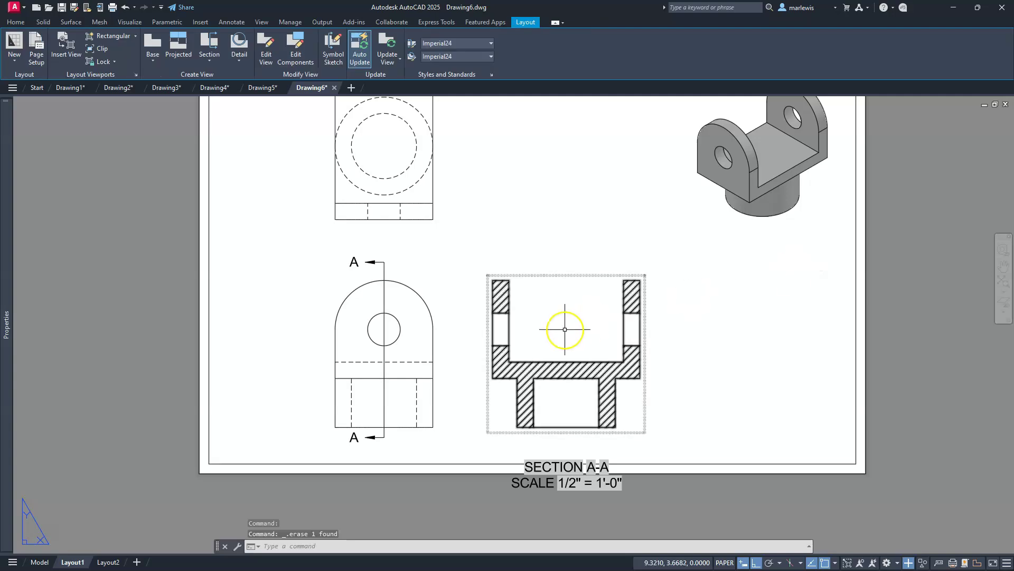
{"action": "left_click", "coordinate": [545, 274]}
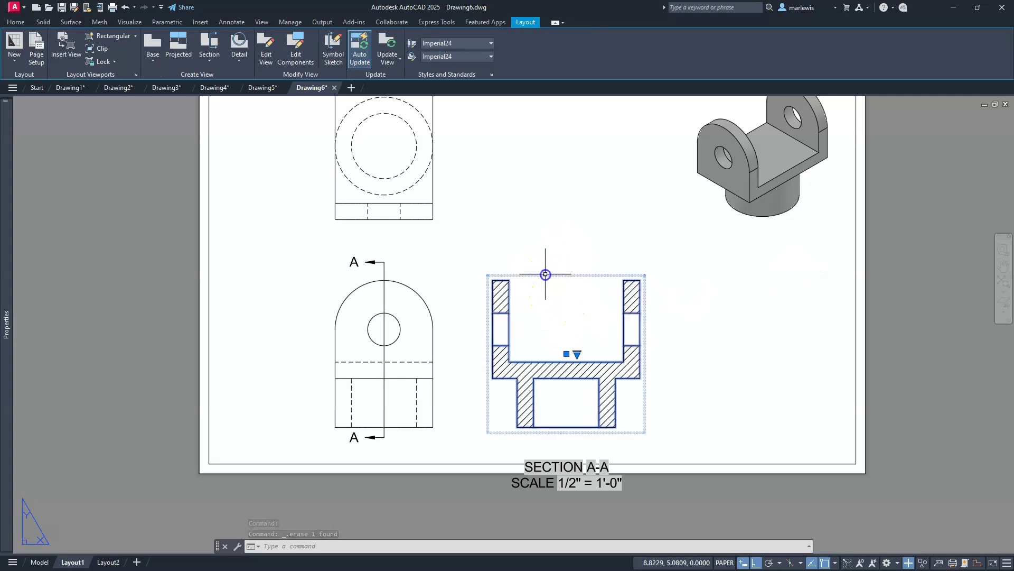
{"action": "left_click", "coordinate": [566, 354]}
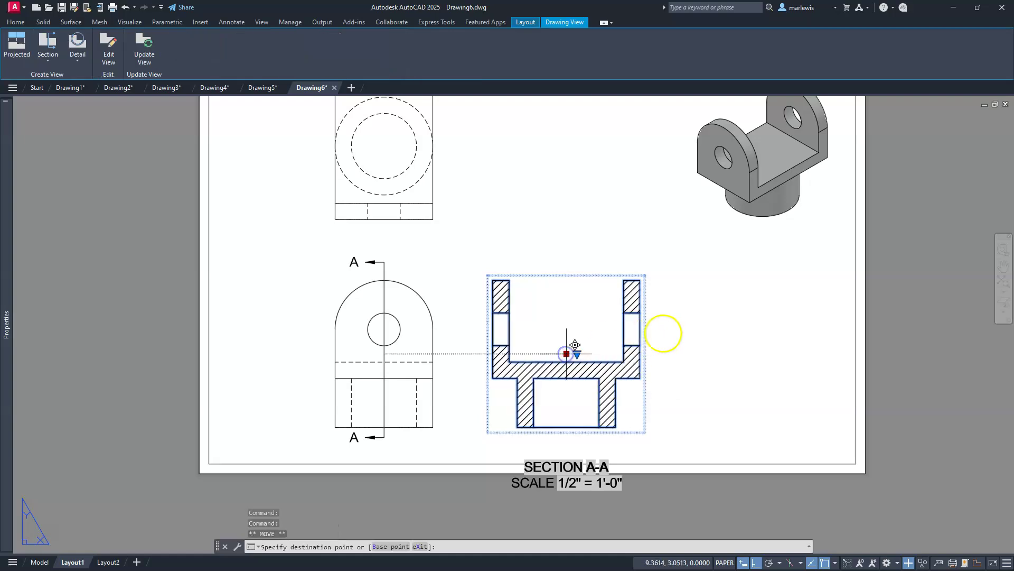
{"action": "left_click", "coordinate": [610, 335]}
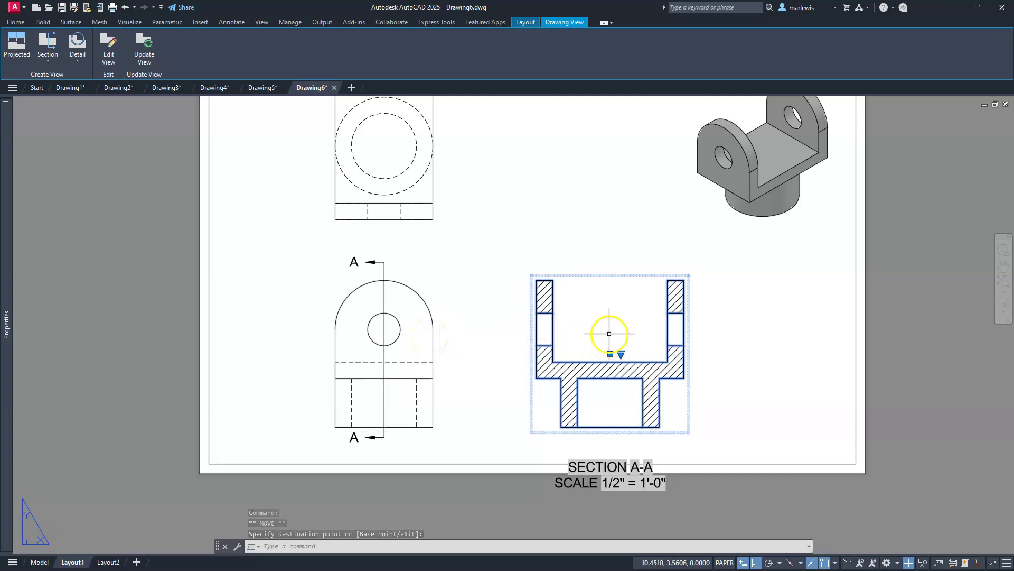
- Set the view alignment property of section view A-A to Broken
{"action": "right_click", "coordinate": [622, 300]}
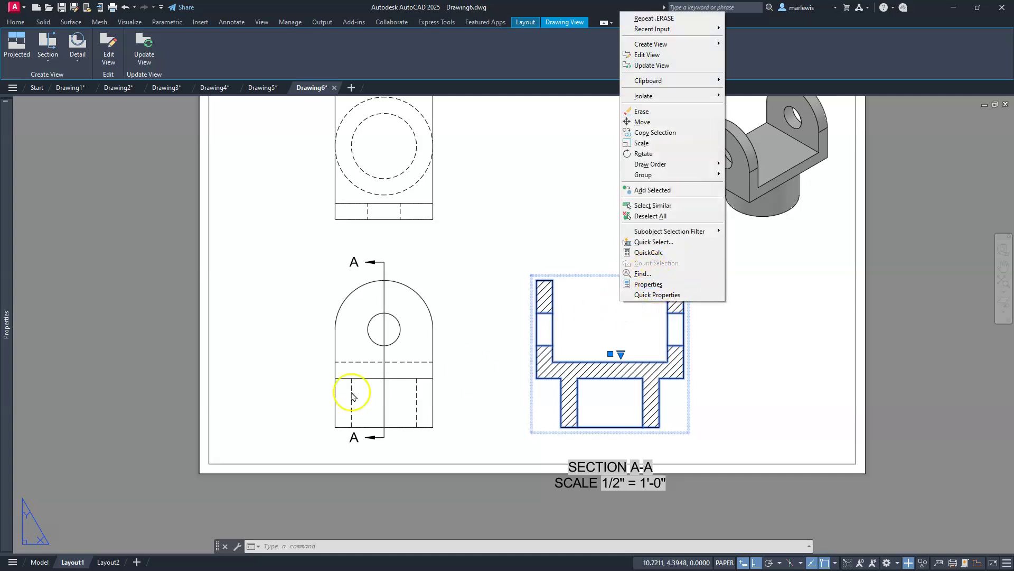
{"action": "left_click", "coordinate": [658, 284]}
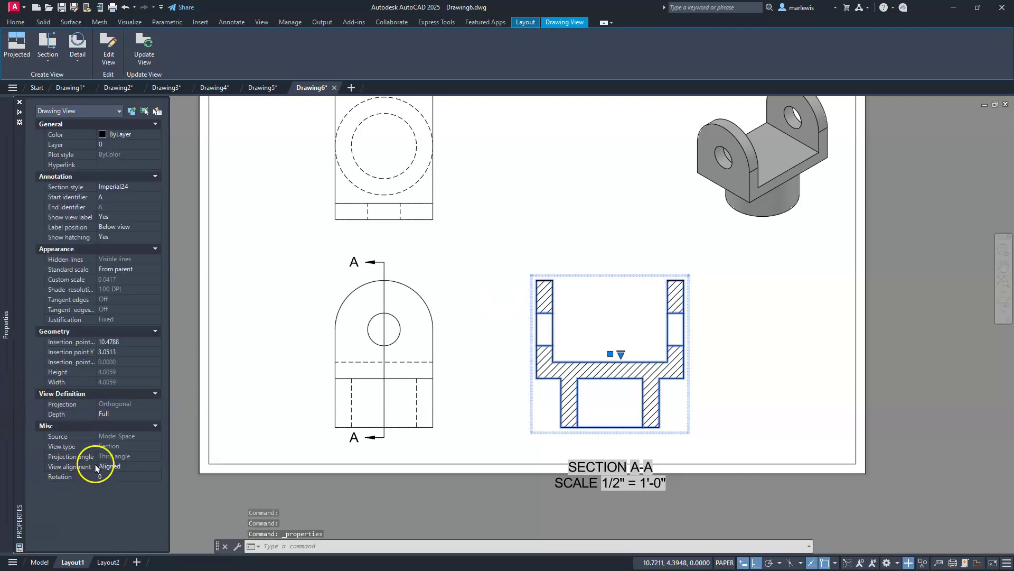
{"action": "left_click", "coordinate": [126, 467]}
{"action": "left_click", "coordinate": [125, 467]}
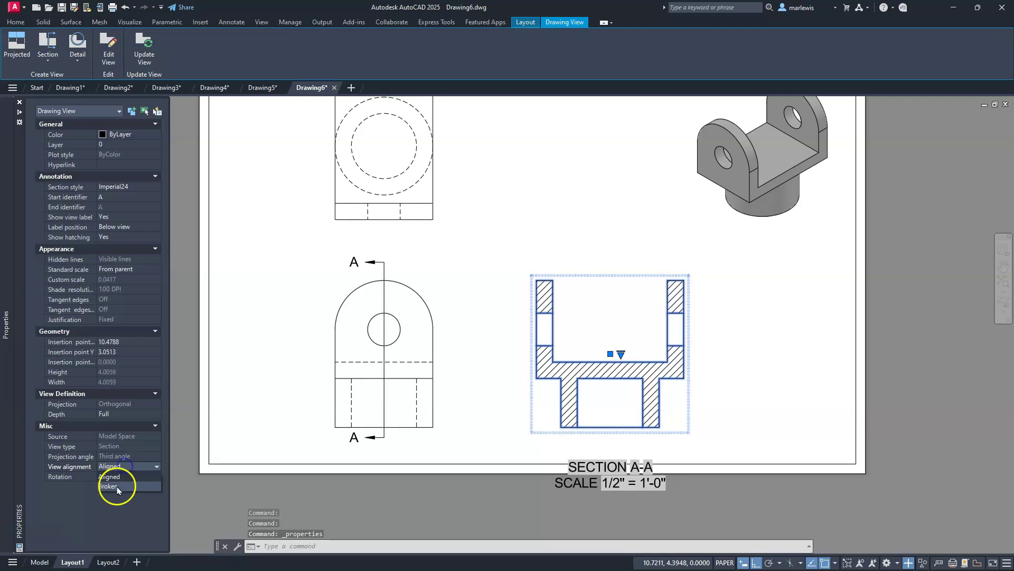
{"action": "left_click", "coordinate": [116, 486]}
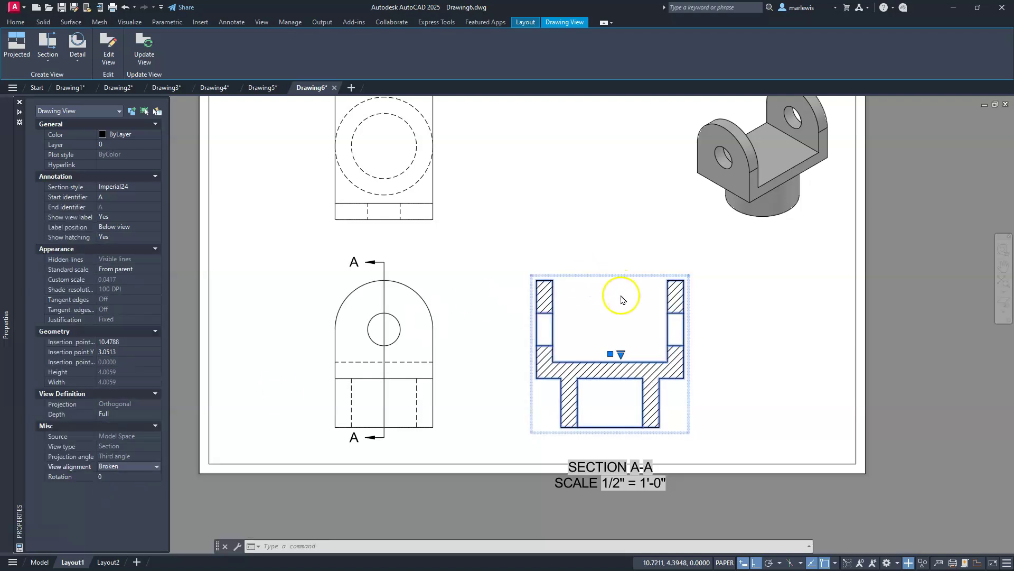
- With Ortho off, move section view A-A up and slightly to the left, out of line with the base view
{"action": "left_click", "coordinate": [611, 356]}
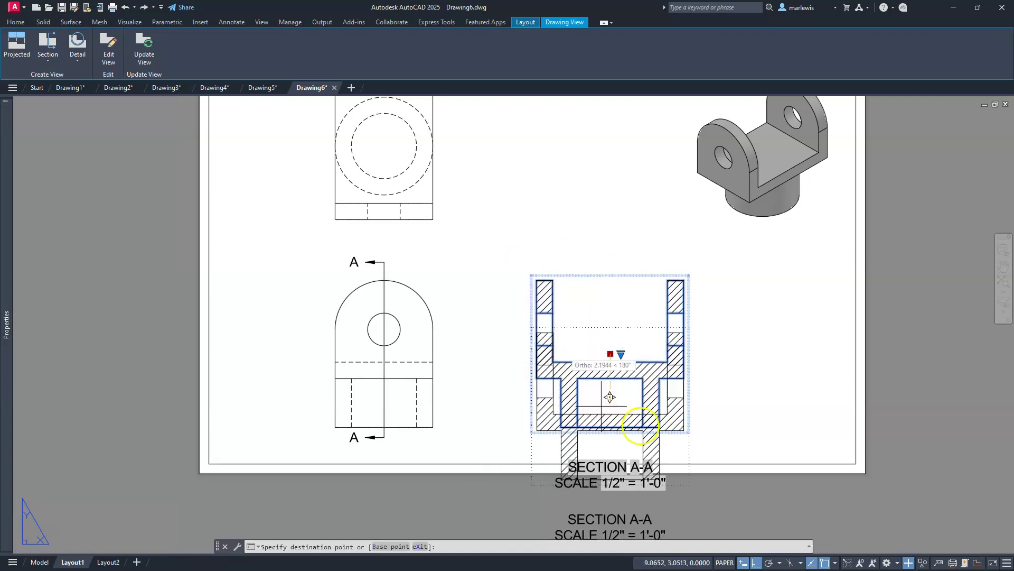
{"action": "left_click", "coordinate": [756, 563]}
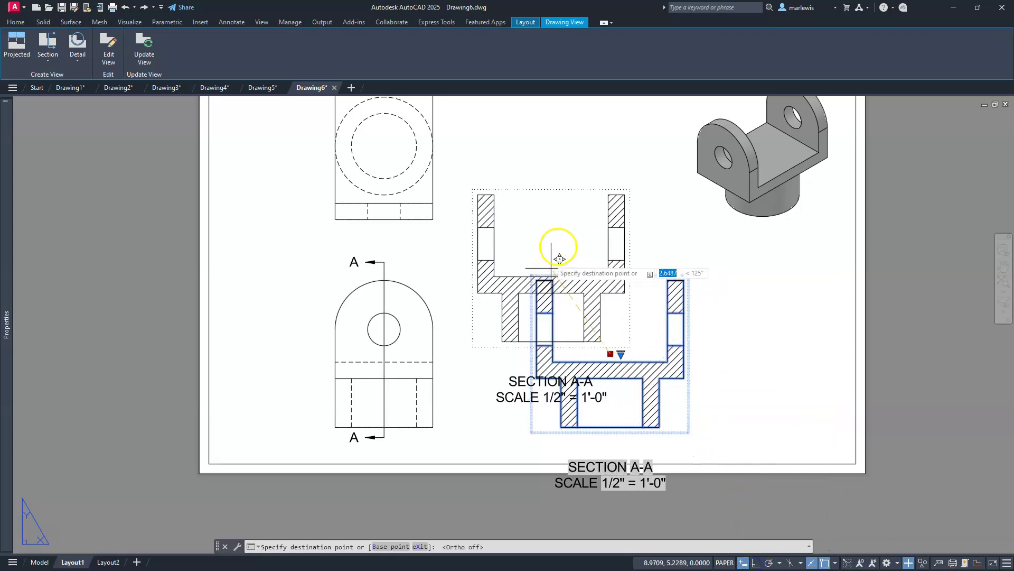
{"action": "left_click", "coordinate": [580, 254]}
{"action": "key", "text": "Escape"}
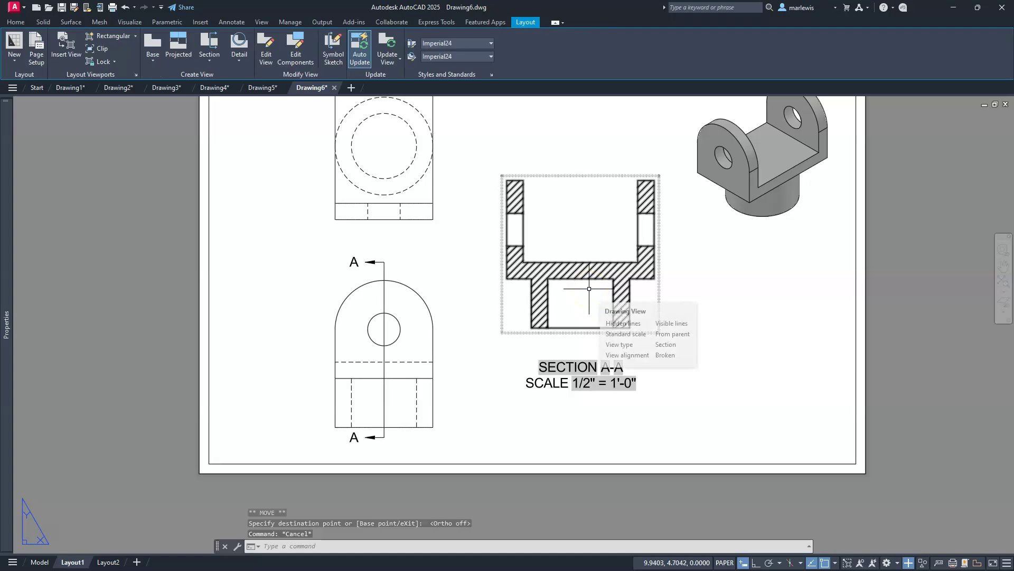
- Set the view alignment of section view A-A back to Aligned and deselect the view
{"action": "left_click", "coordinate": [594, 288]}
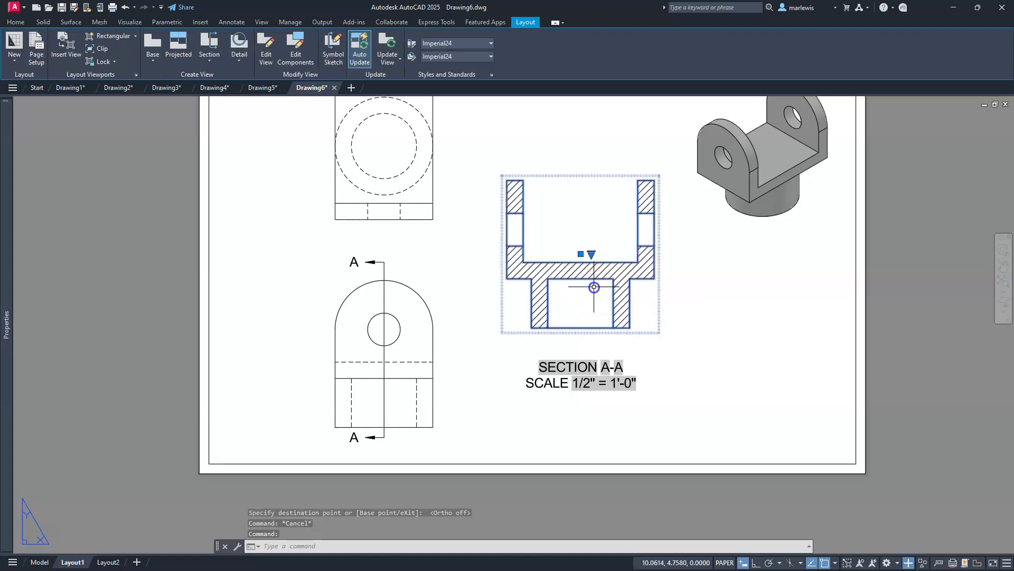
{"action": "left_click", "coordinate": [512, 276]}
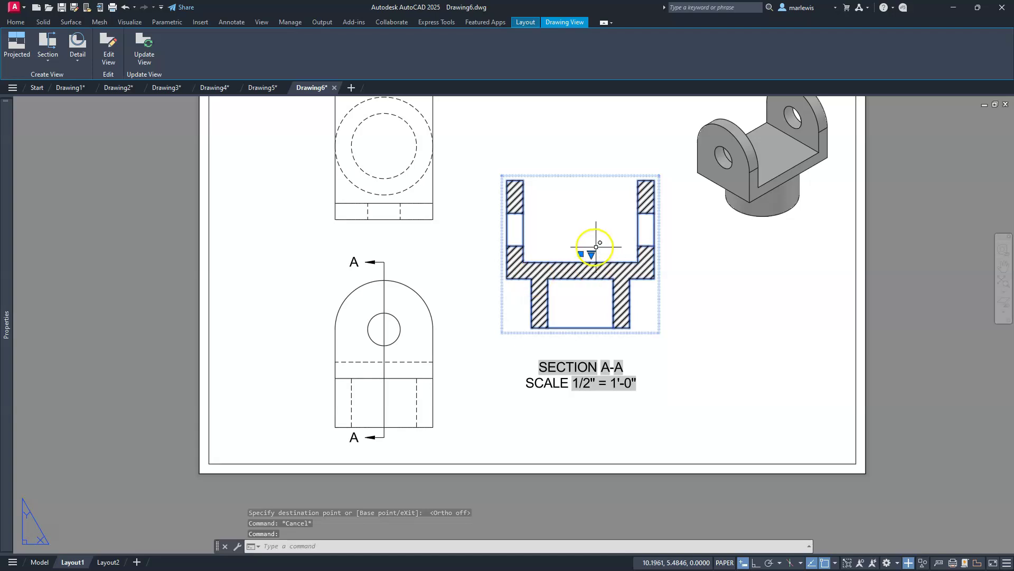
{"action": "mouse_move", "coordinate": [7, 339]}
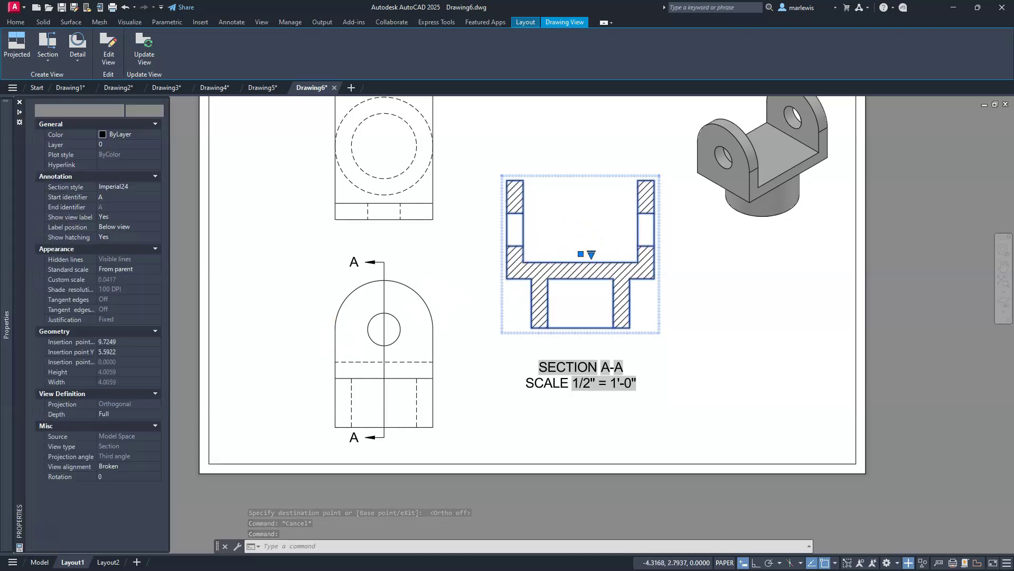
{"action": "left_click", "coordinate": [114, 466]}
{"action": "left_click", "coordinate": [114, 466]}
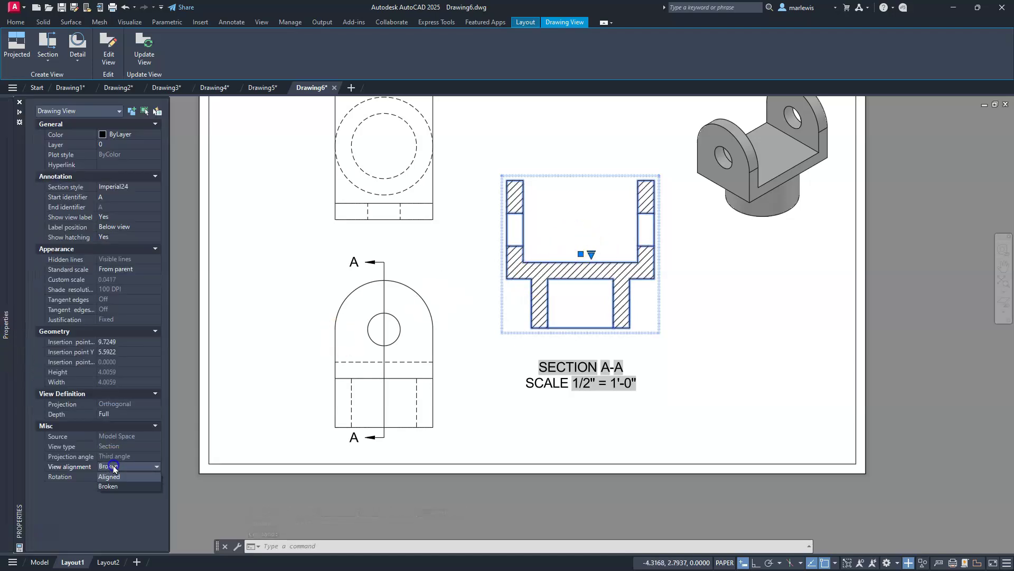
{"action": "left_click", "coordinate": [119, 478]}
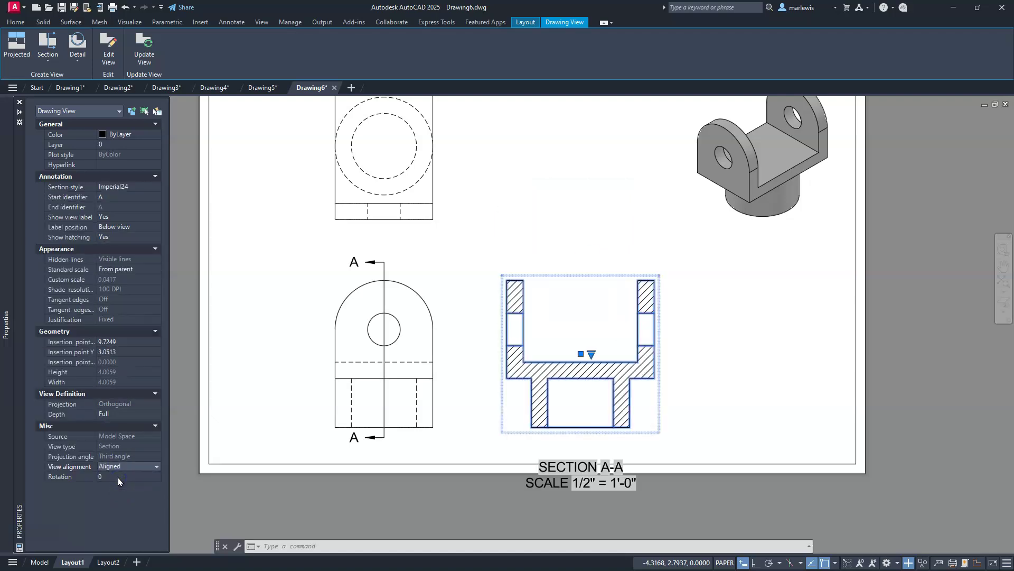
{"action": "key", "text": "Escape"}
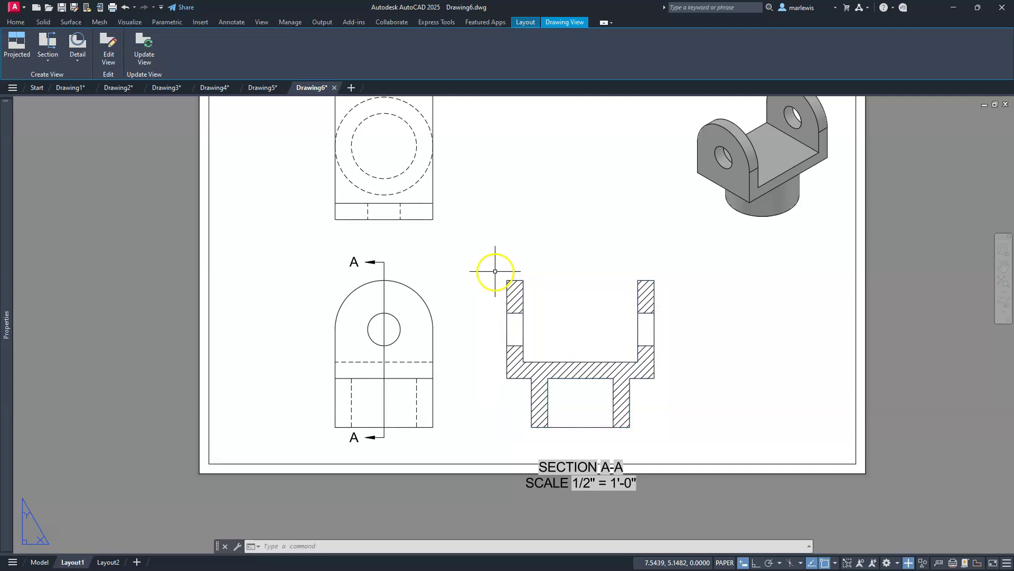
- Modify the Imperial24 section view style to hide the cutting plane lines and show the end and bend lines
{"action": "middle_click_drag", "start_coordinate": [438, 275], "coordinate": [539, 237]}
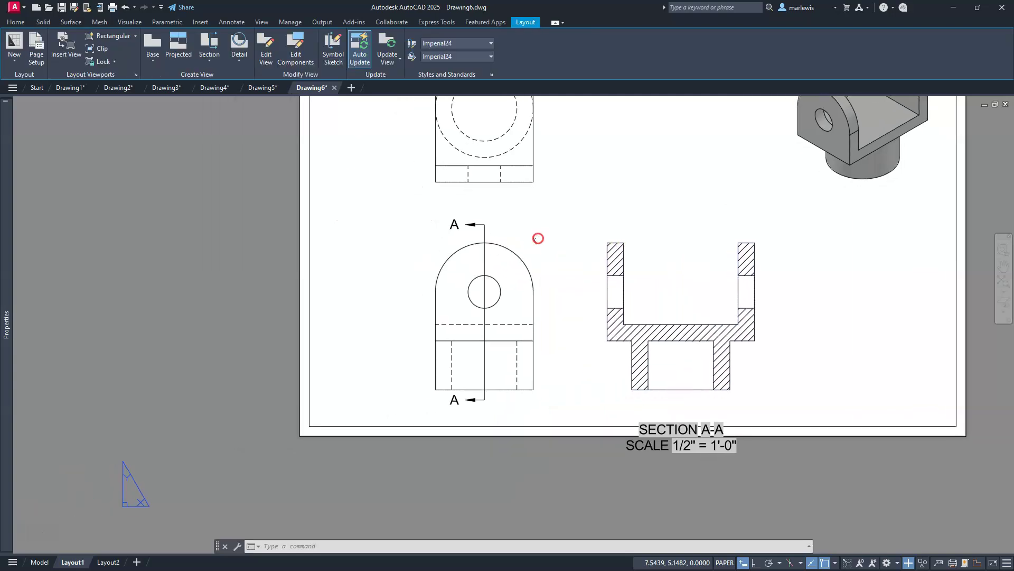
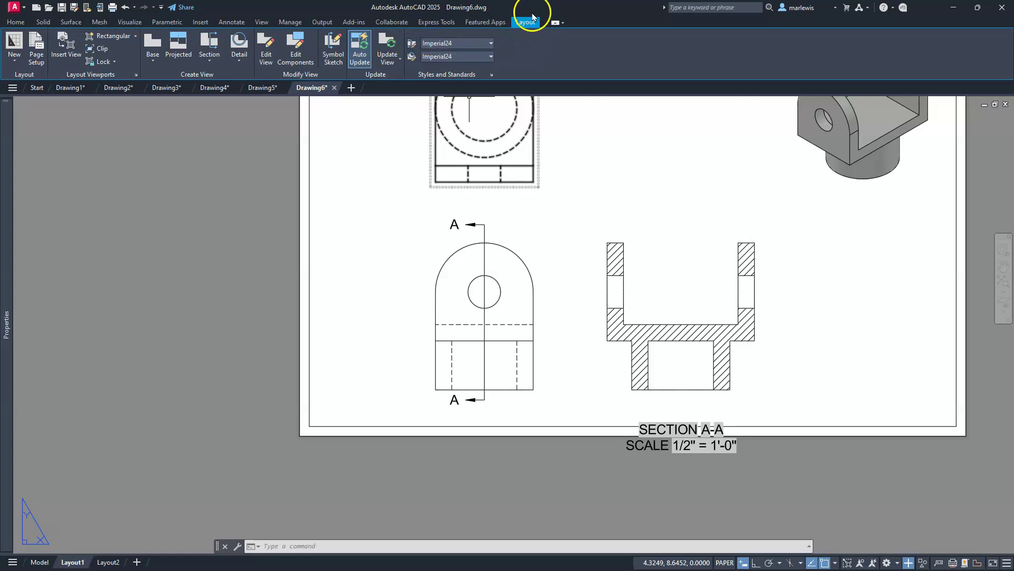
{"action": "left_click", "coordinate": [411, 44]}
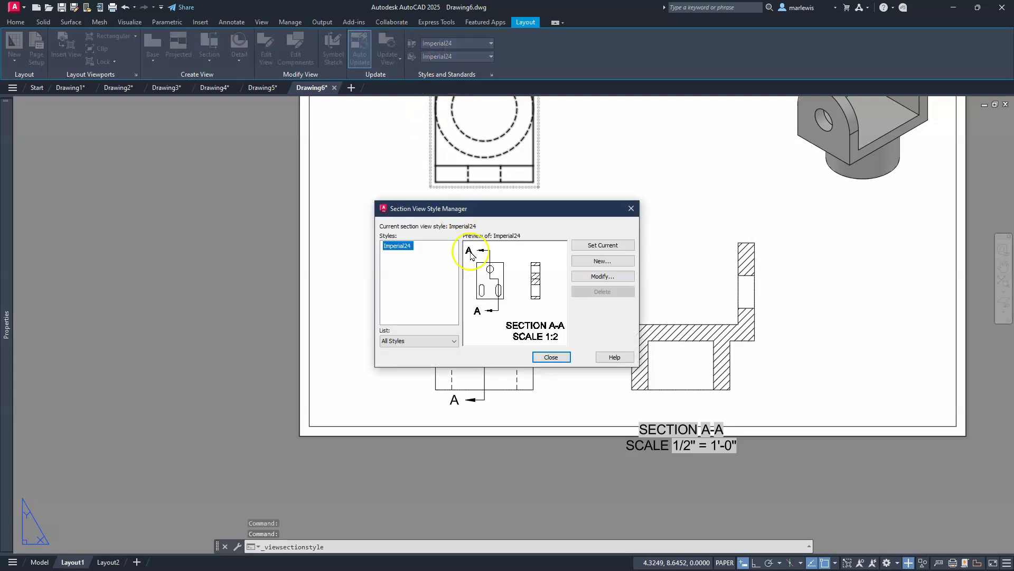
{"action": "left_click", "coordinate": [597, 278]}
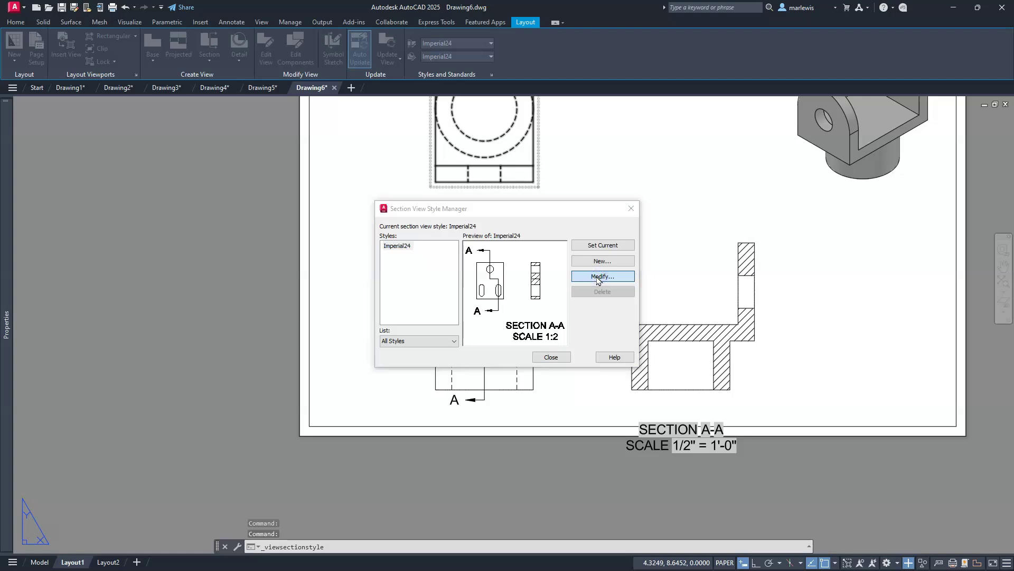
{"action": "left_click", "coordinate": [554, 302]}
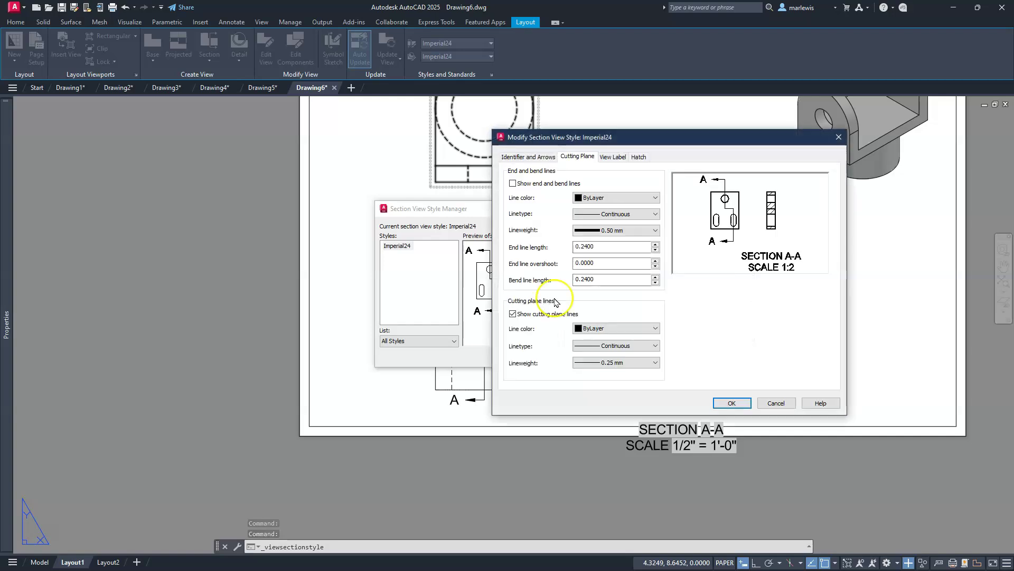
{"action": "left_click_drag", "start_coordinate": [710, 143], "coordinate": [591, 157]}
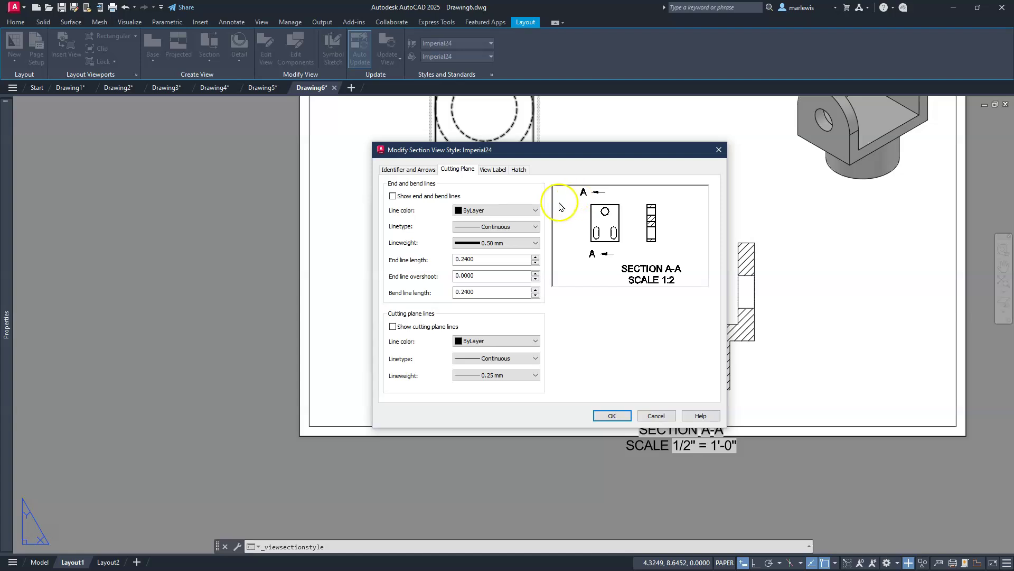
{"action": "left_click", "coordinate": [393, 196]}
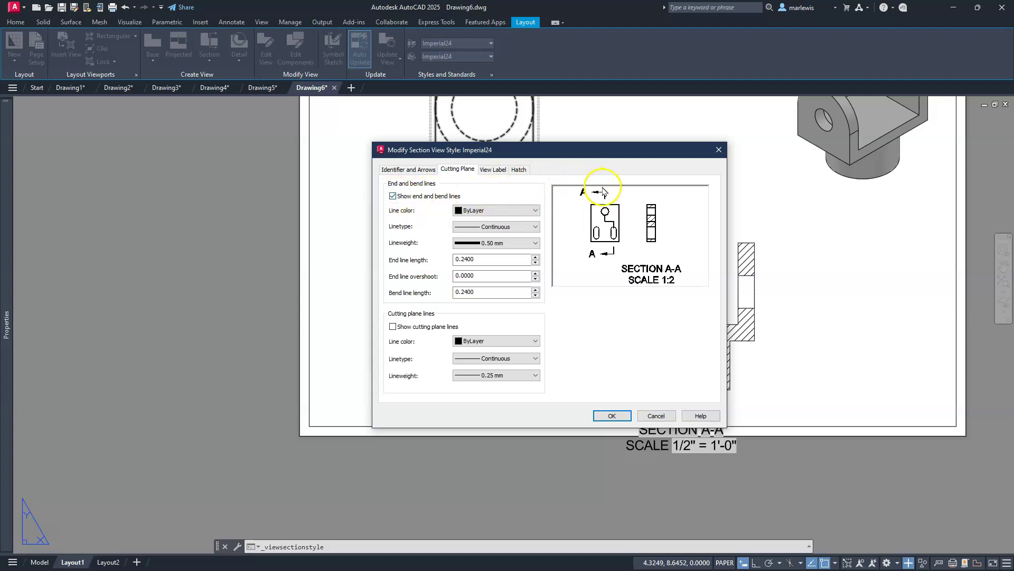
{"action": "left_click", "coordinate": [611, 415]}
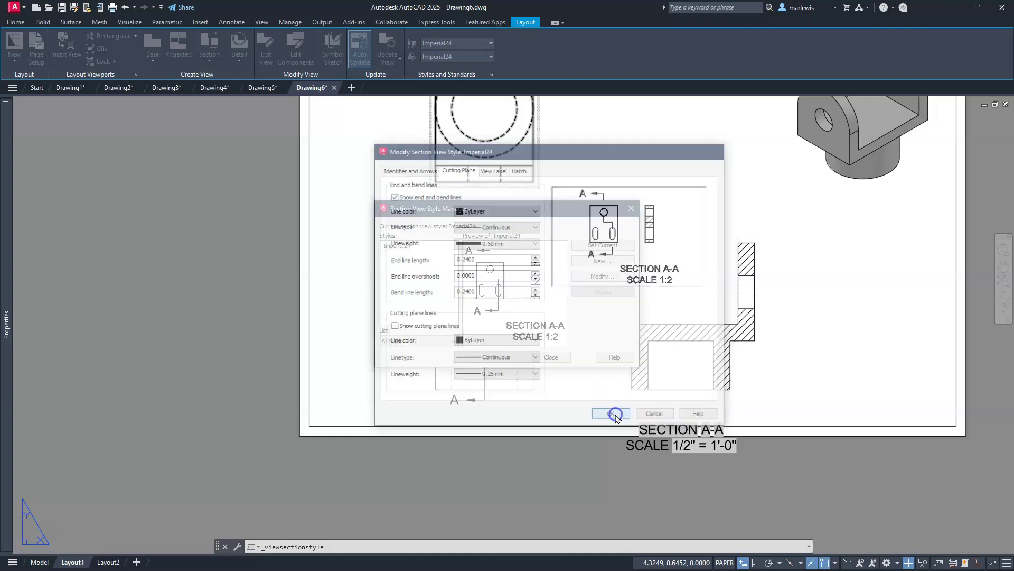
{"action": "left_click", "coordinate": [544, 357]}
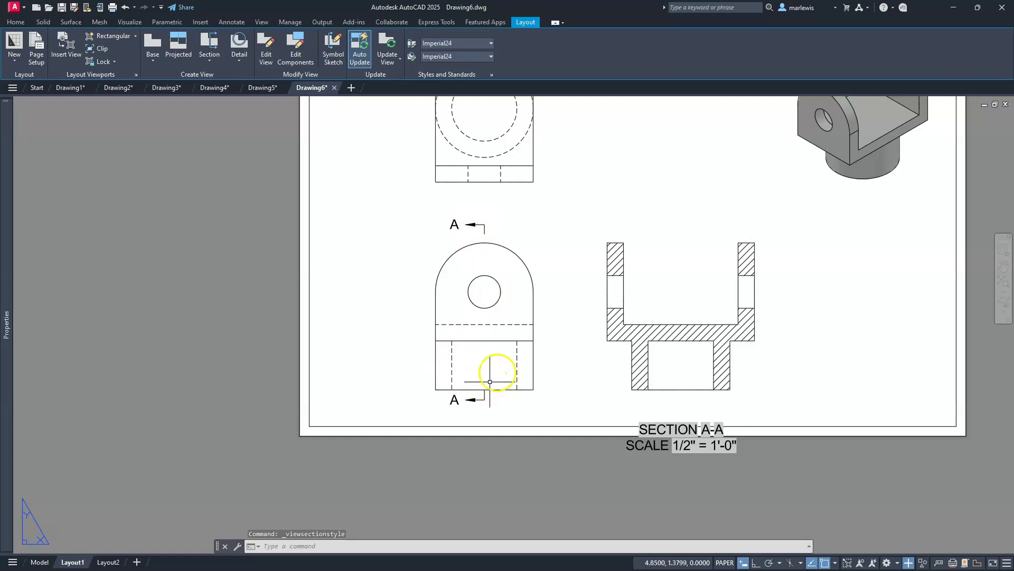
- Add a center mark to the large outer arc of the base view
{"action": "left_click", "coordinate": [234, 23]}
{"action": "left_click", "coordinate": [351, 42]}
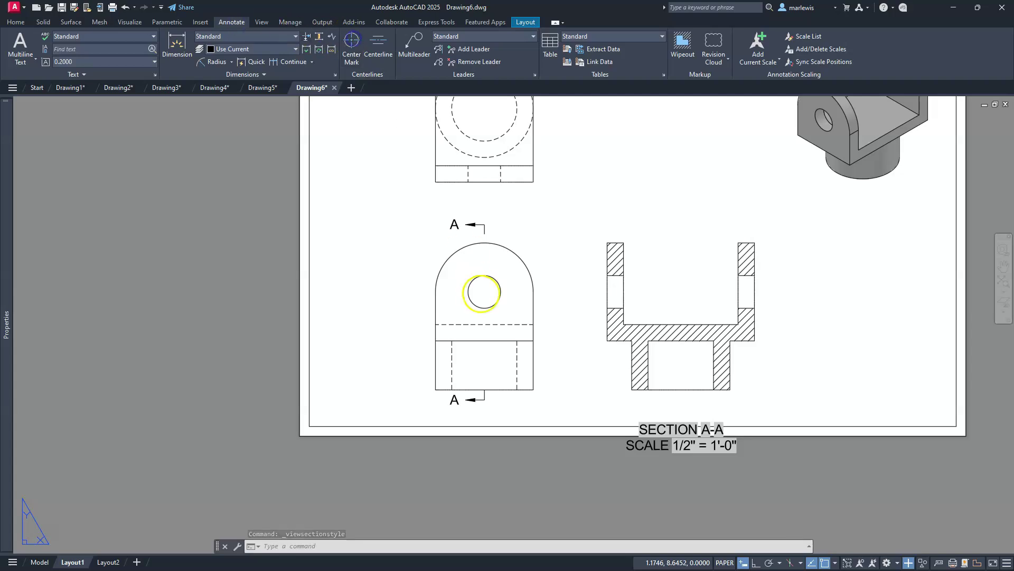
{"action": "left_click", "coordinate": [518, 255]}
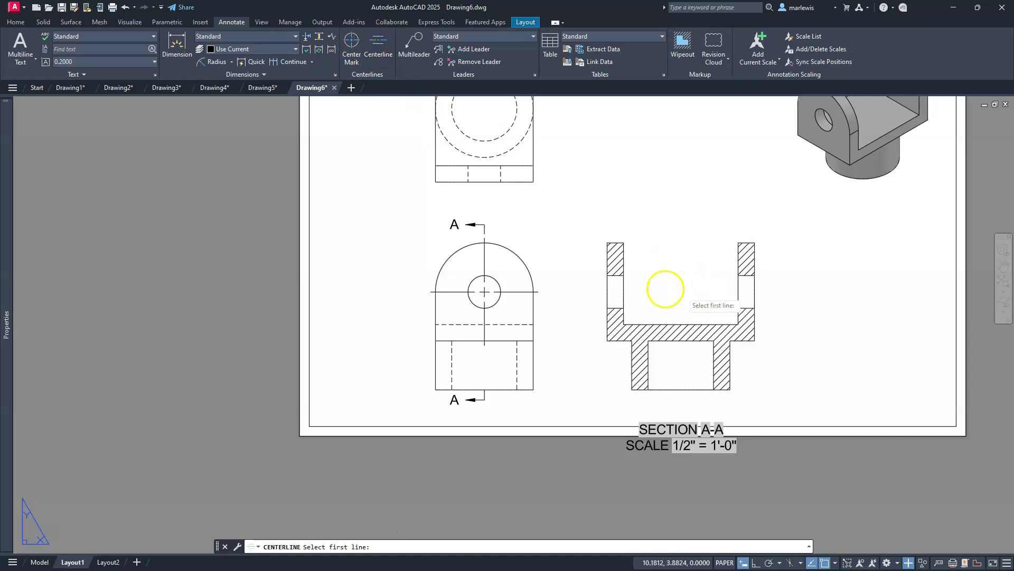
- Add a centerline between the upper and lower edges of the hole in section A-A's left upright
{"action": "scroll", "coordinate": [675, 282], "scroll_direction": "down", "scroll_amount": 3}
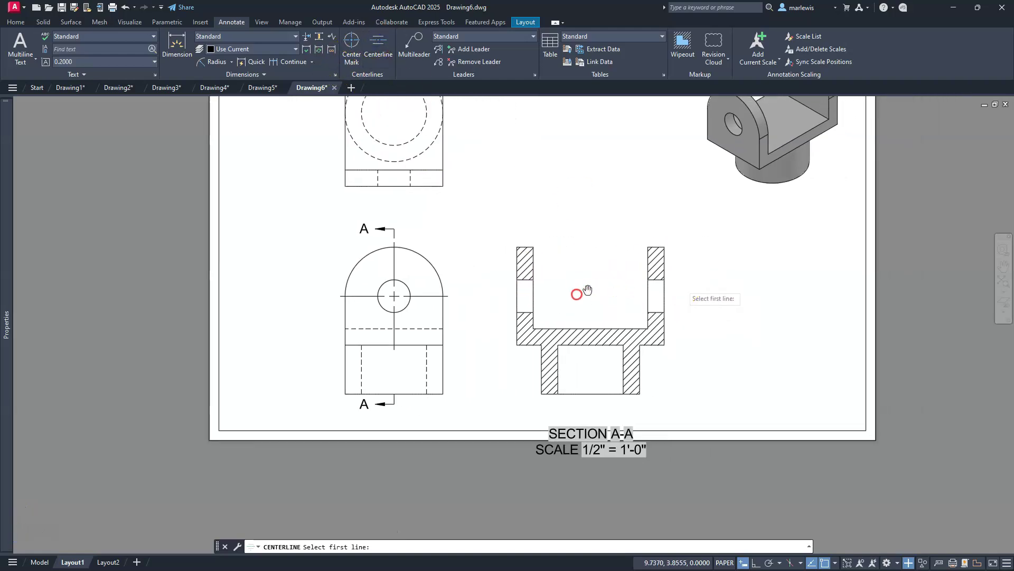
{"action": "scroll", "coordinate": [580, 295], "scroll_direction": "up", "scroll_amount": 4}
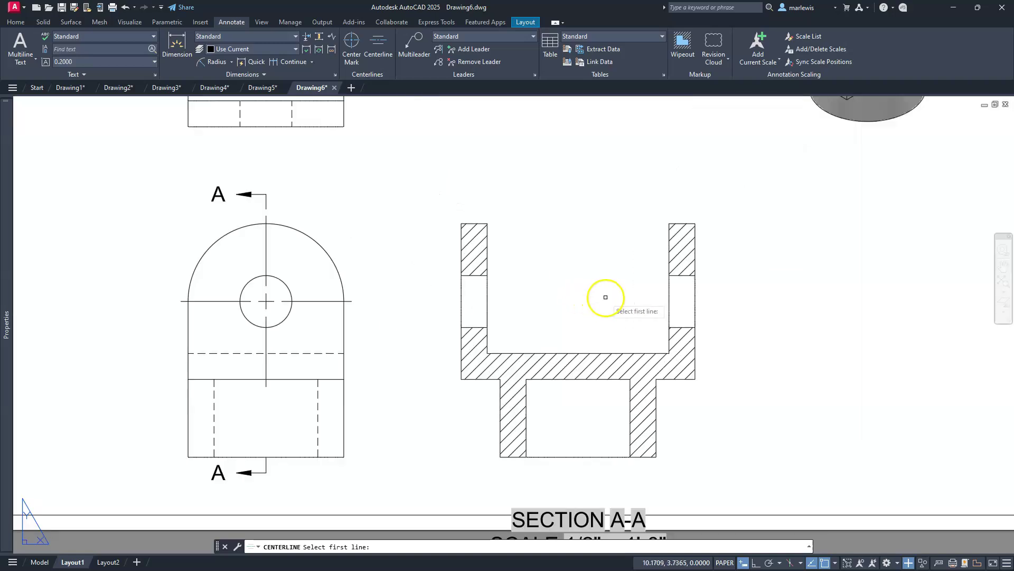
{"action": "middle_click_drag", "start_coordinate": [604, 296], "coordinate": [548, 254]}
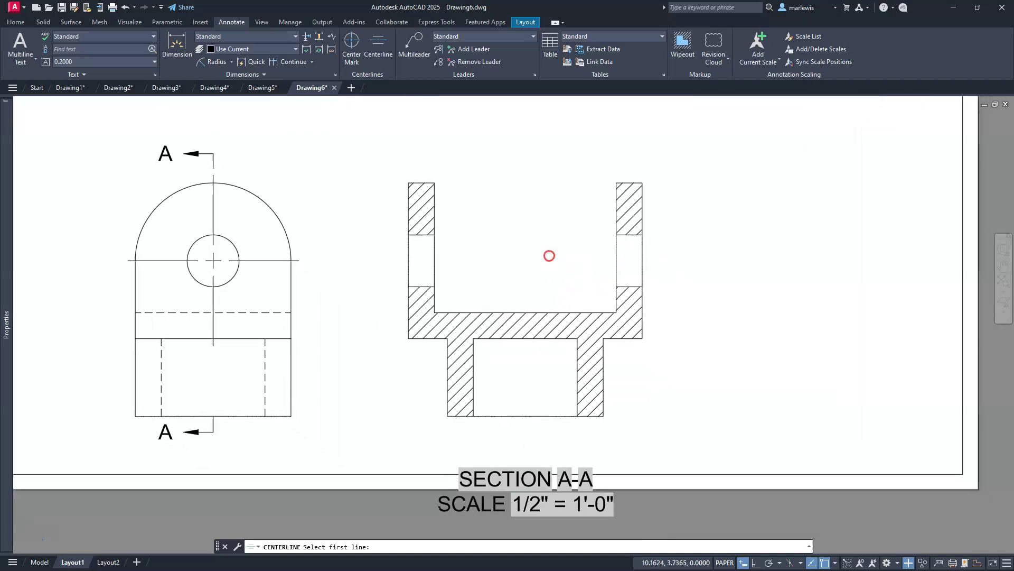
{"action": "left_click", "coordinate": [423, 235]}
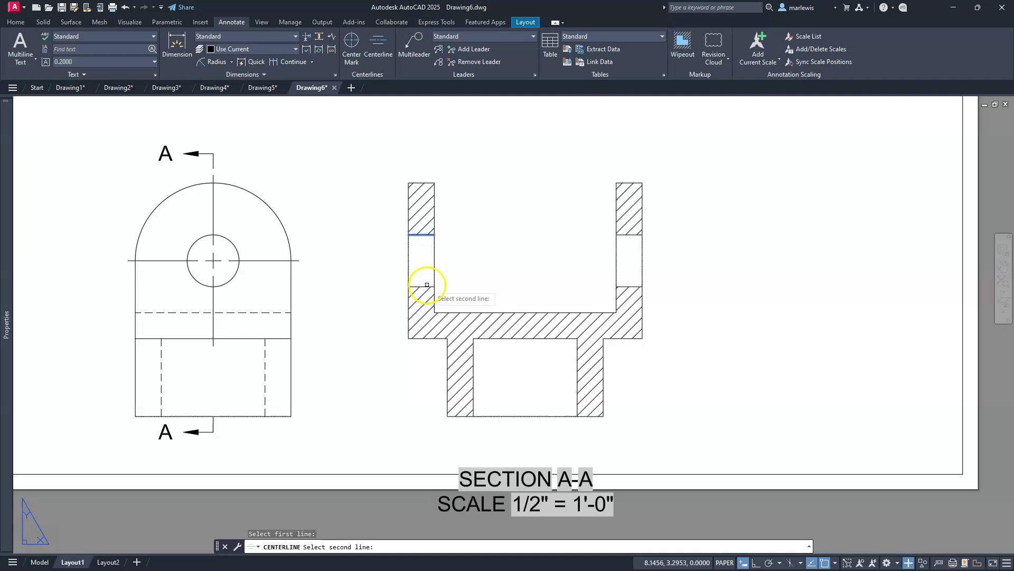
{"action": "left_click", "coordinate": [427, 287]}
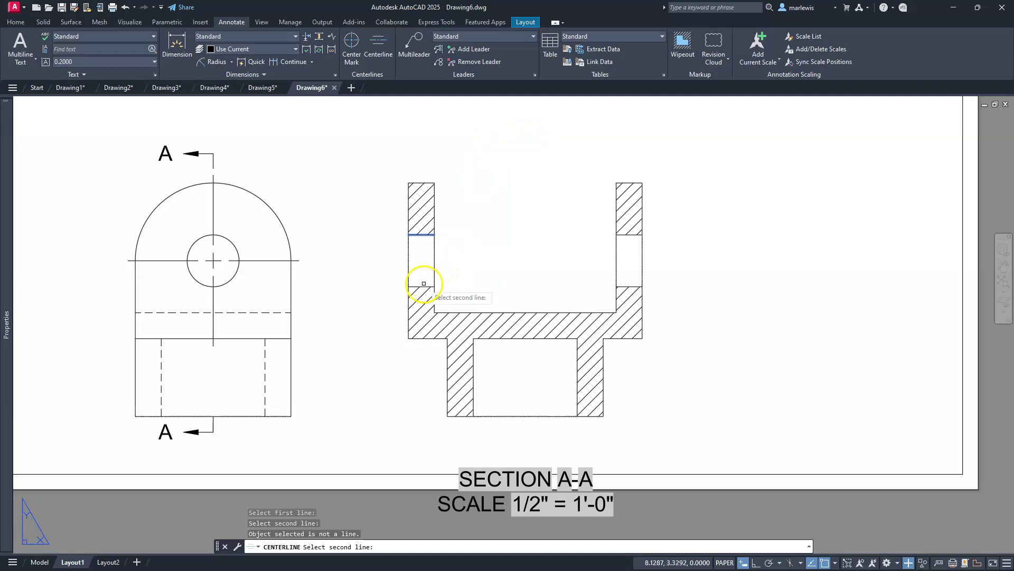
{"action": "left_click", "coordinate": [424, 286]}
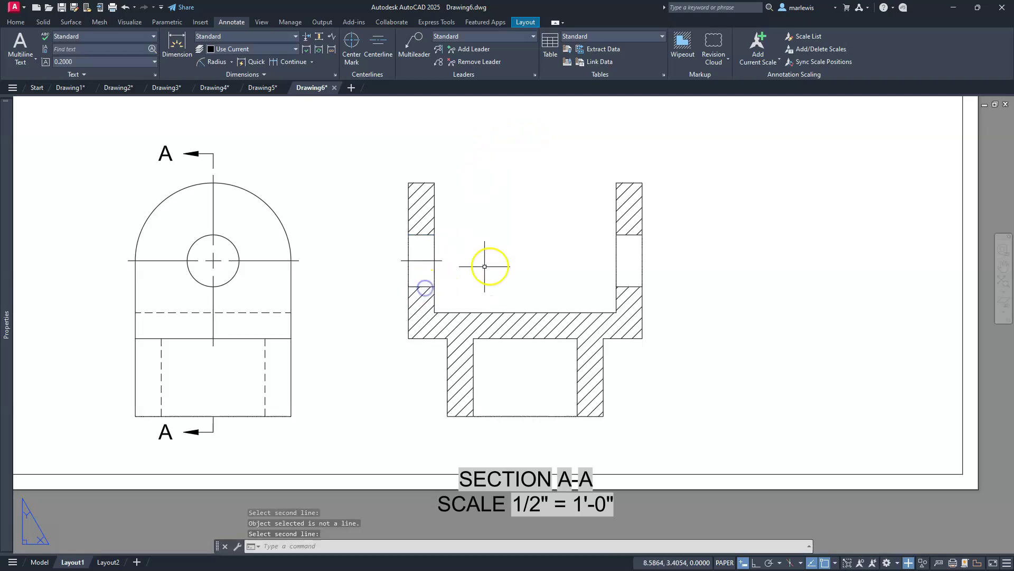
- Add centerlines through the hole in section A-A's right upright and vertically through the lower cylinder's bore
{"action": "key", "text": "Return"}
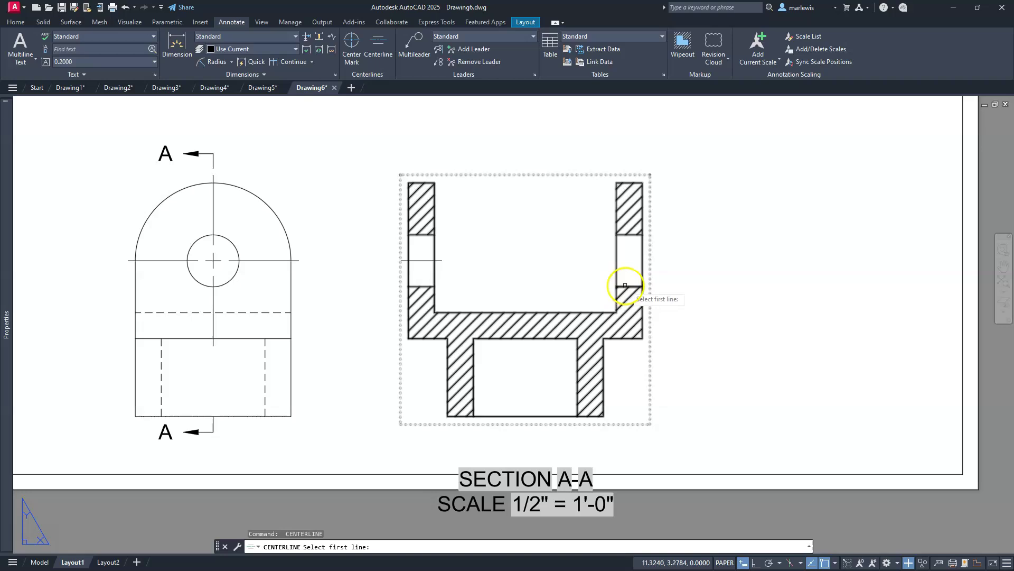
{"action": "left_click", "coordinate": [625, 285]}
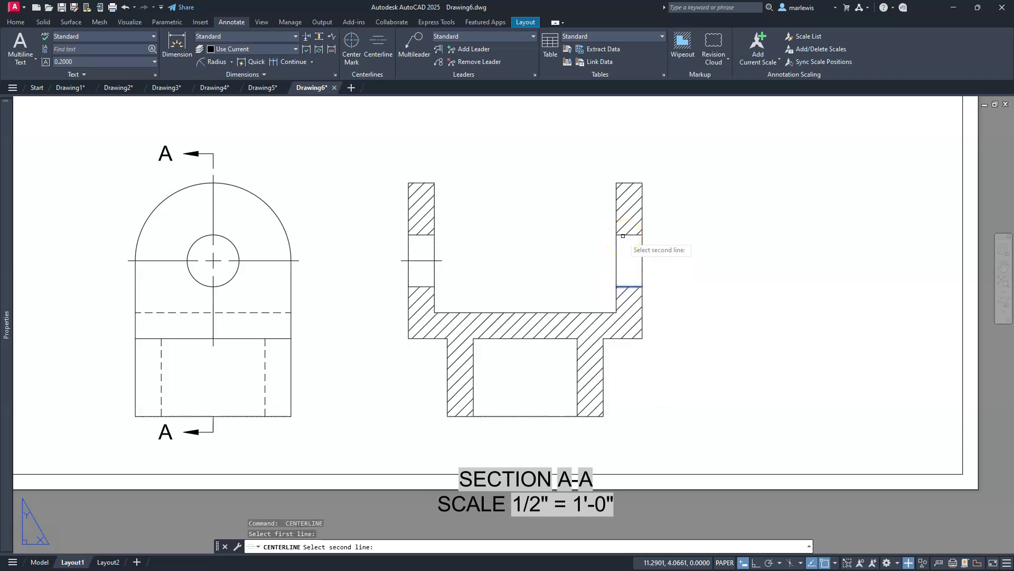
{"action": "left_click", "coordinate": [621, 234]}
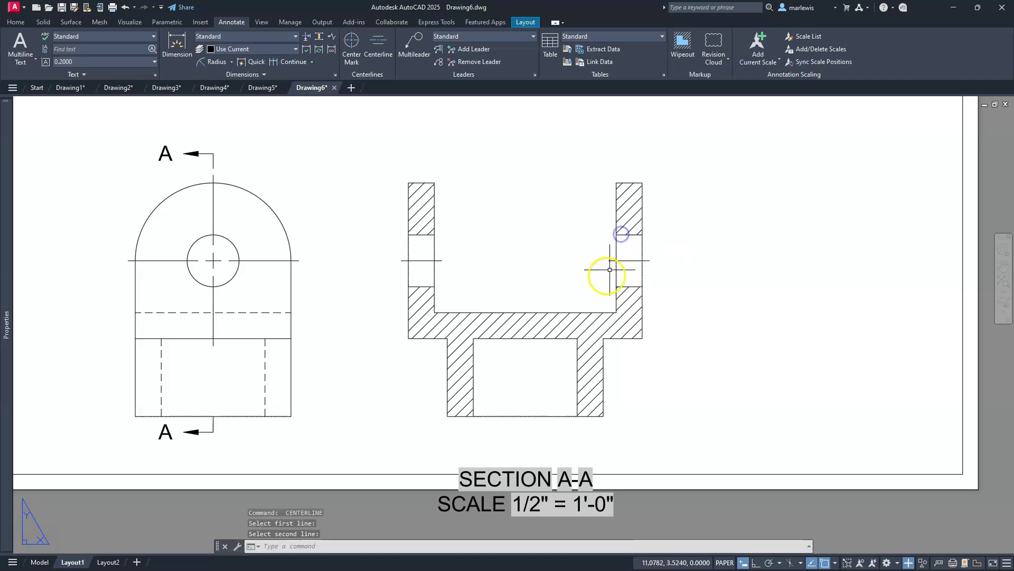
{"action": "key", "text": "Return"}
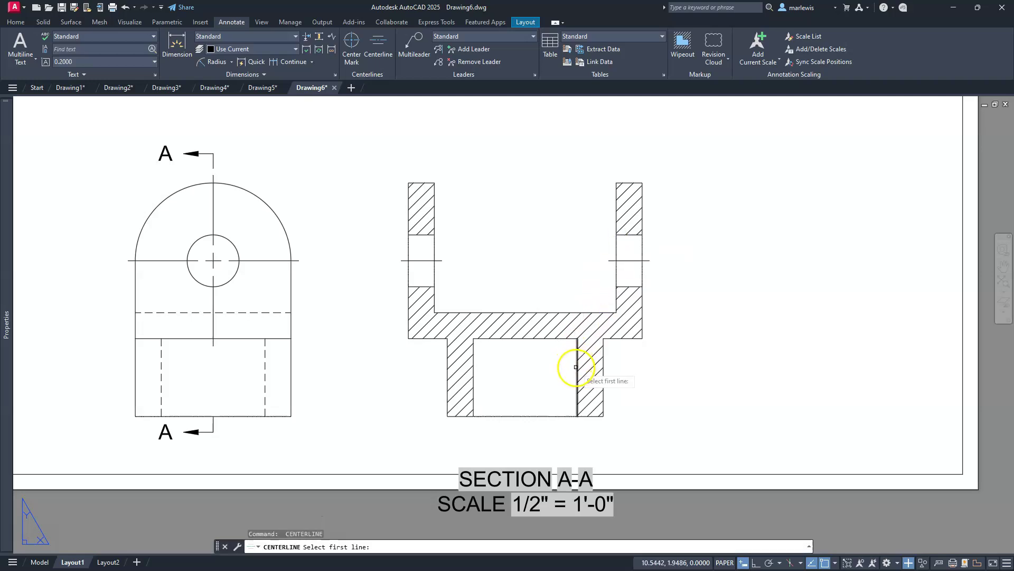
{"action": "left_click", "coordinate": [577, 367]}
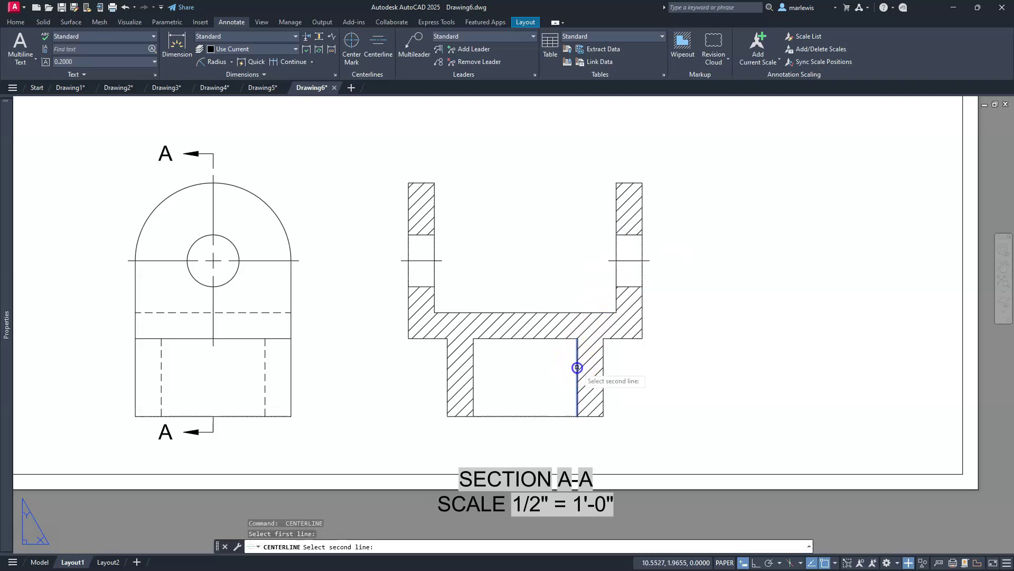
{"action": "left_click", "coordinate": [475, 373]}
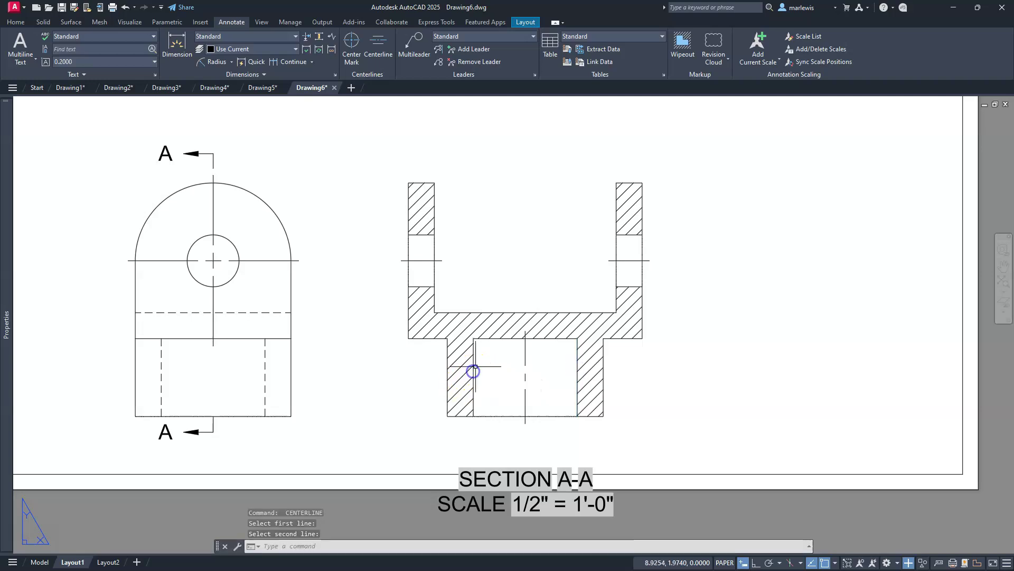
- Add a center mark to the outer dashed circle of the projected view above the base view
{"action": "scroll", "coordinate": [493, 249], "scroll_direction": "down", "scroll_amount": 2}
{"action": "middle_click_drag", "start_coordinate": [499, 255], "coordinate": [517, 380]}
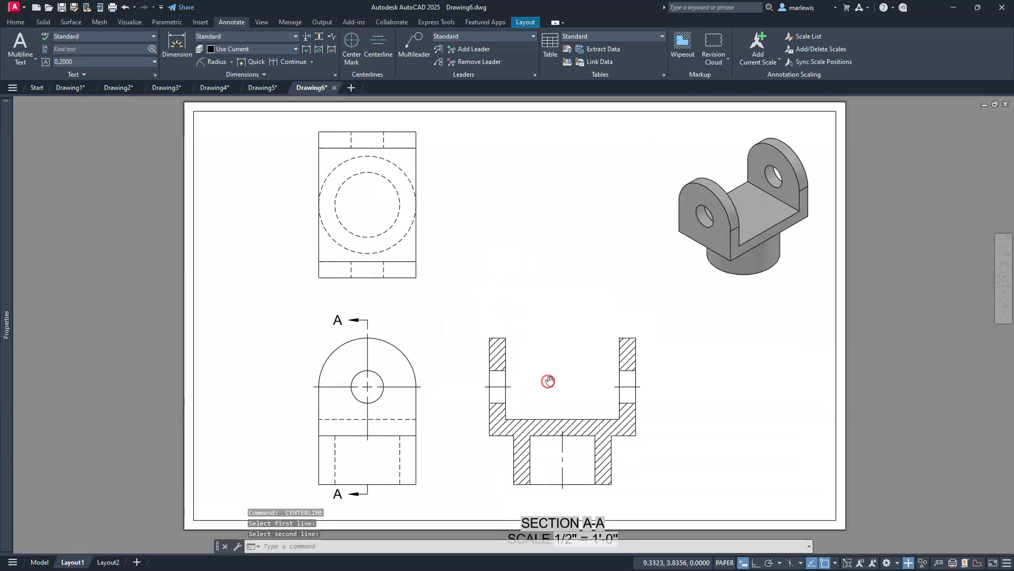
{"action": "middle_click_drag", "start_coordinate": [430, 285], "coordinate": [458, 285]}
{"action": "left_click", "coordinate": [353, 45]}
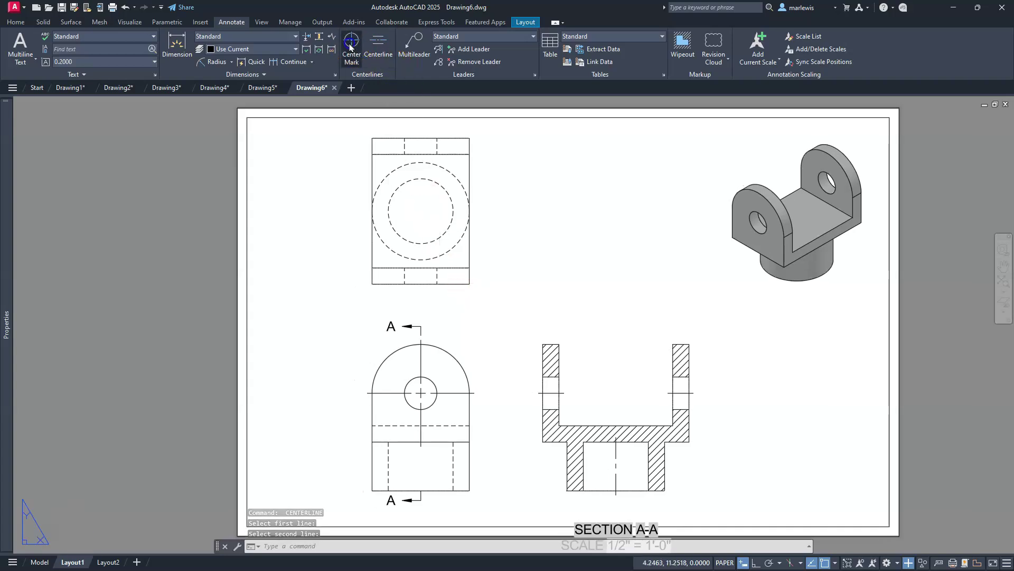
{"action": "left_click", "coordinate": [451, 168]}
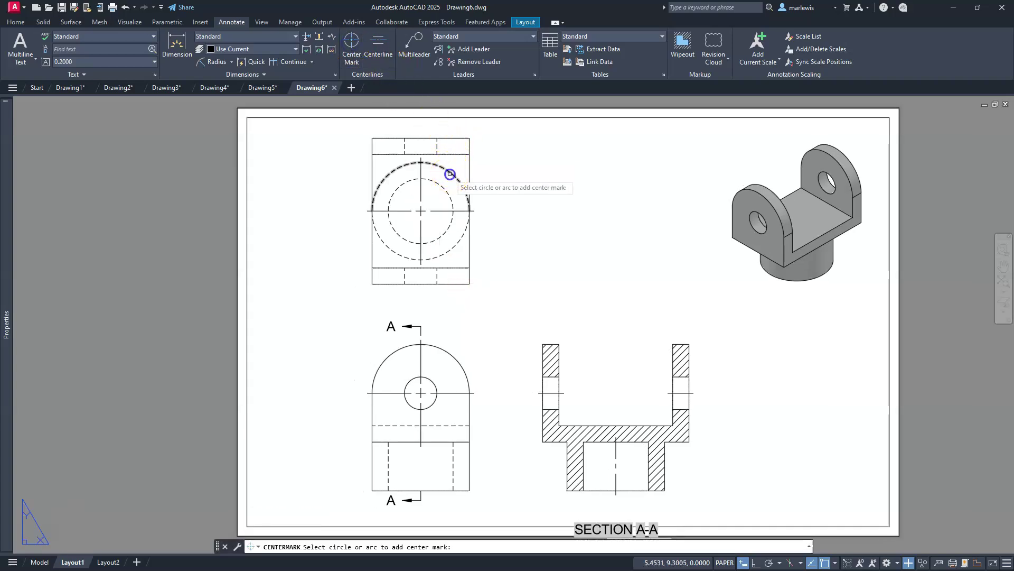
{"action": "key", "text": "Escape"}
{"action": "key", "text": "Escape"}
{"action": "key", "text": "Escape"}
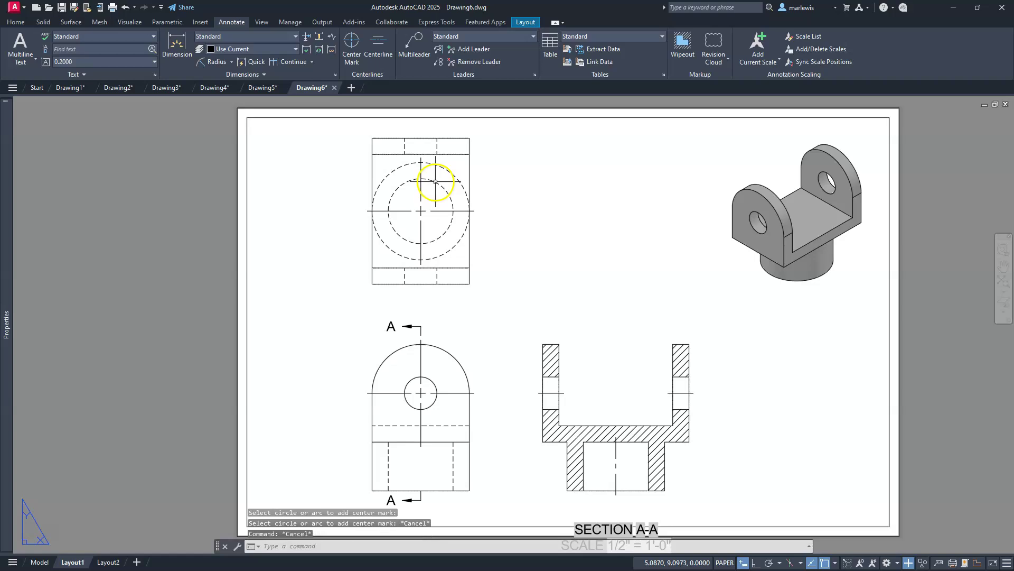
- Stretch the projected view's center mark vertically to the view's upper and lower outer edges and deselect it
{"action": "scroll", "coordinate": [411, 160], "scroll_direction": "up", "scroll_amount": 3}
{"action": "scroll", "coordinate": [423, 168], "scroll_direction": "up", "scroll_amount": 2}
{"action": "middle_click_drag", "start_coordinate": [439, 174], "coordinate": [507, 167]}
{"action": "scroll", "coordinate": [508, 177], "scroll_direction": "down", "scroll_amount": 2}
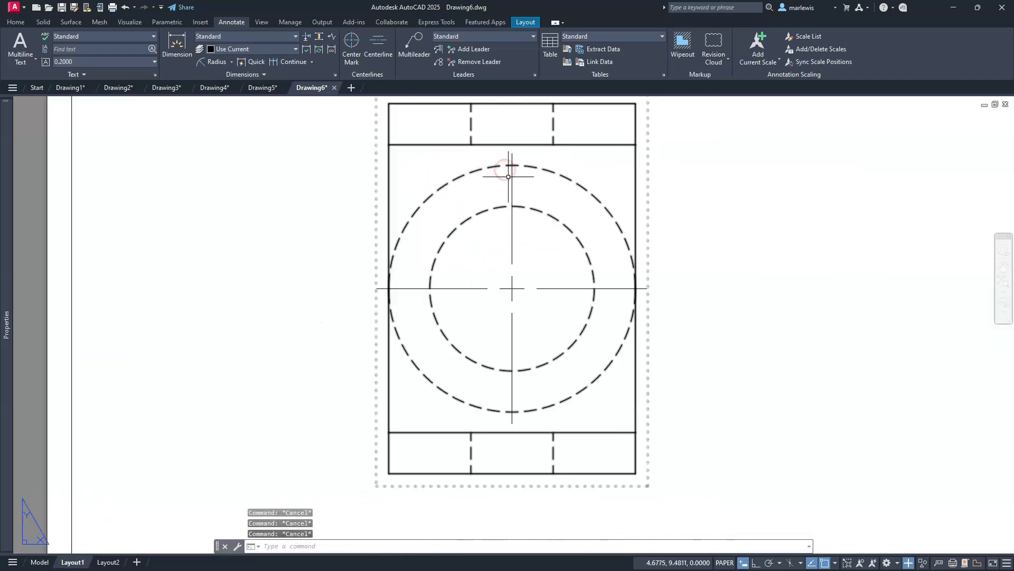
{"action": "left_click", "coordinate": [511, 225]}
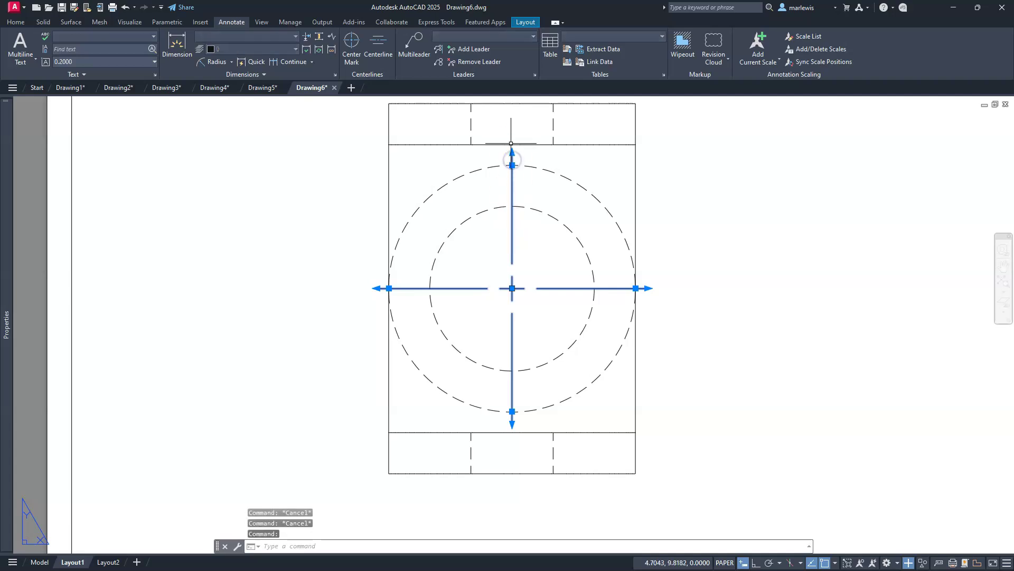
{"action": "left_click", "coordinate": [514, 165]}
{"action": "middle_click_drag", "start_coordinate": [513, 165], "coordinate": [531, 208]}
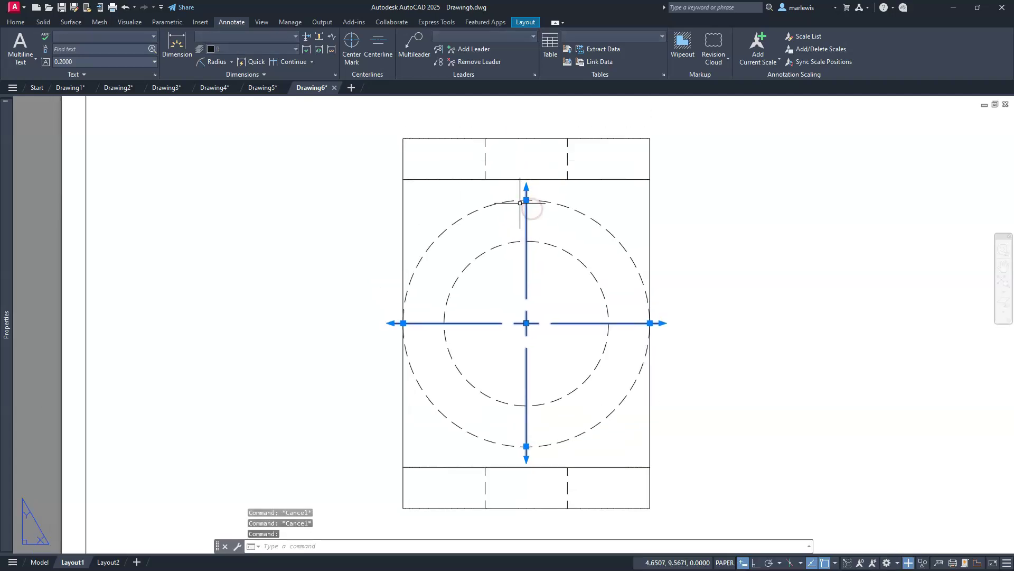
{"action": "left_click", "coordinate": [527, 200]}
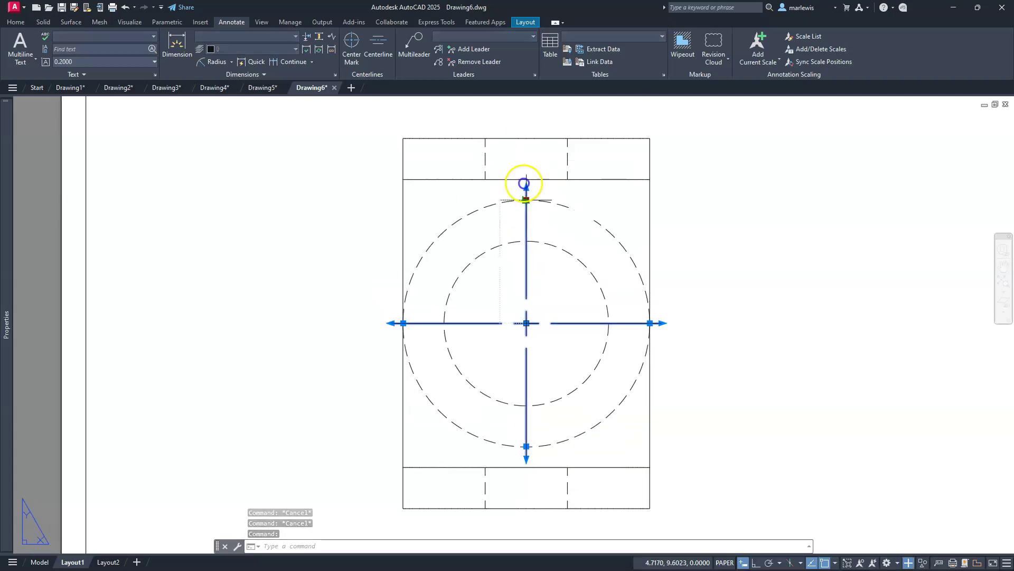
{"action": "left_click", "coordinate": [533, 130]}
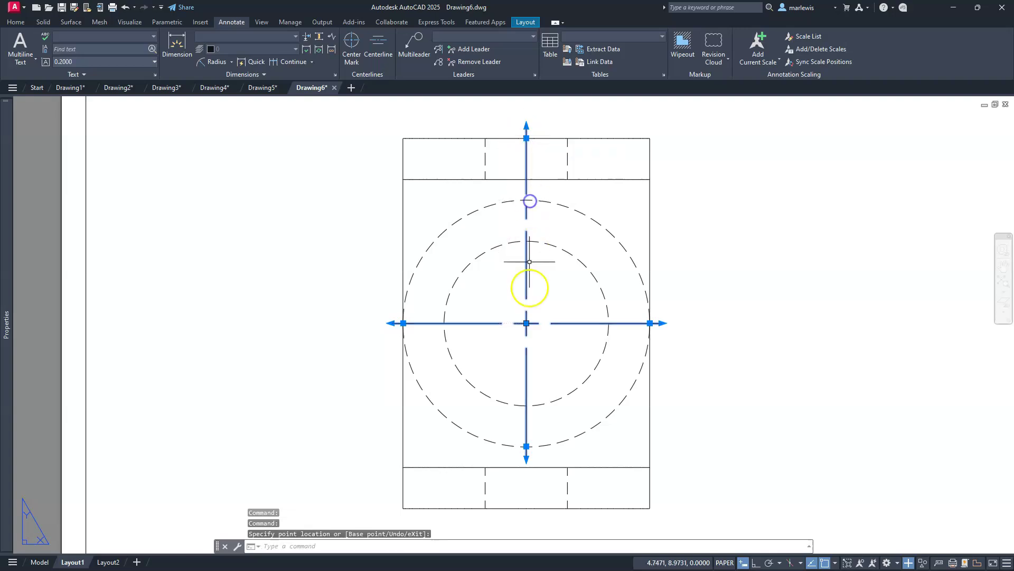
{"action": "left_click", "coordinate": [529, 443]}
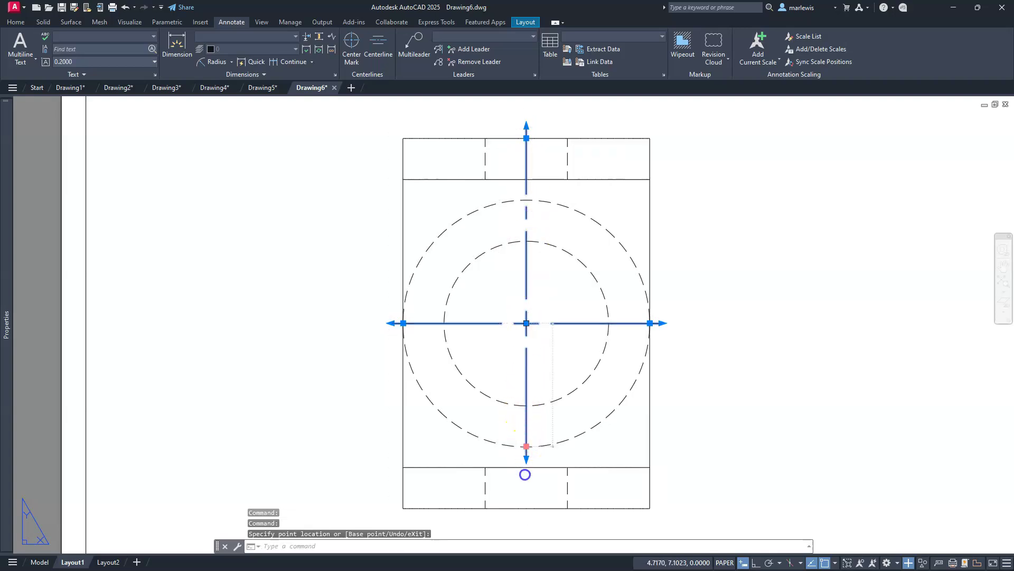
{"action": "left_click", "coordinate": [526, 507]}
{"action": "key", "text": "Escape"}
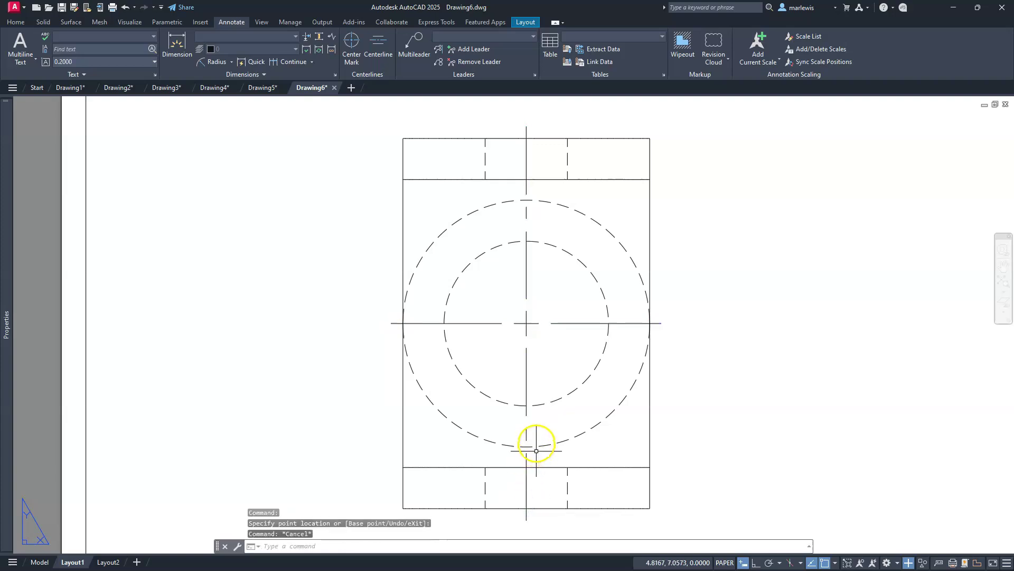
{"action": "key", "text": "Escape"}
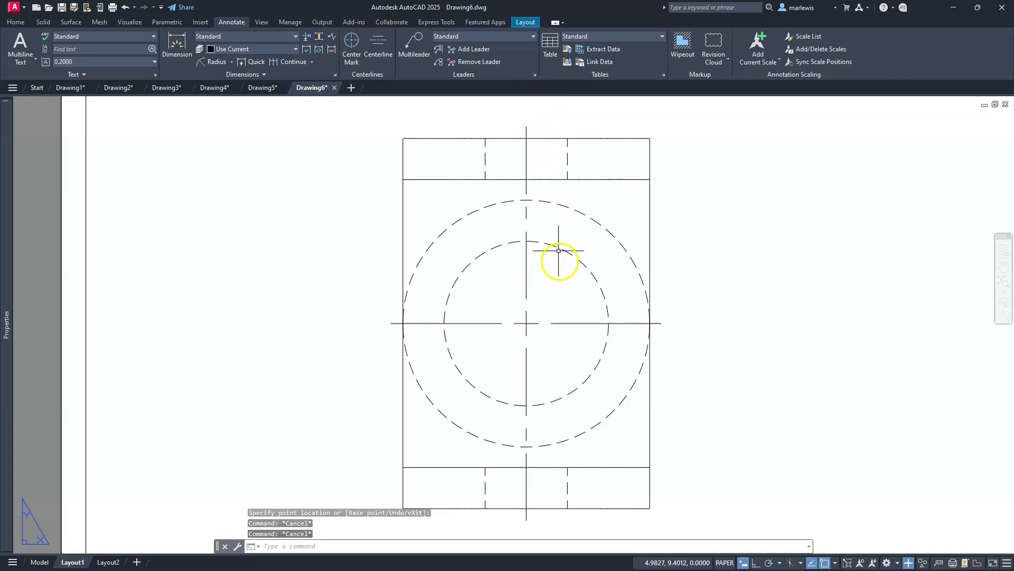
- Set the linetype scale of the two horizontal hole centerlines in section A-A to 0.625 and deselect them
{"action": "scroll", "coordinate": [559, 258], "scroll_direction": "down", "scroll_amount": 4}
{"action": "scroll", "coordinate": [559, 259], "scroll_direction": "down", "scroll_amount": 2}
{"action": "middle_click_drag", "start_coordinate": [639, 374], "coordinate": [464, 267]}
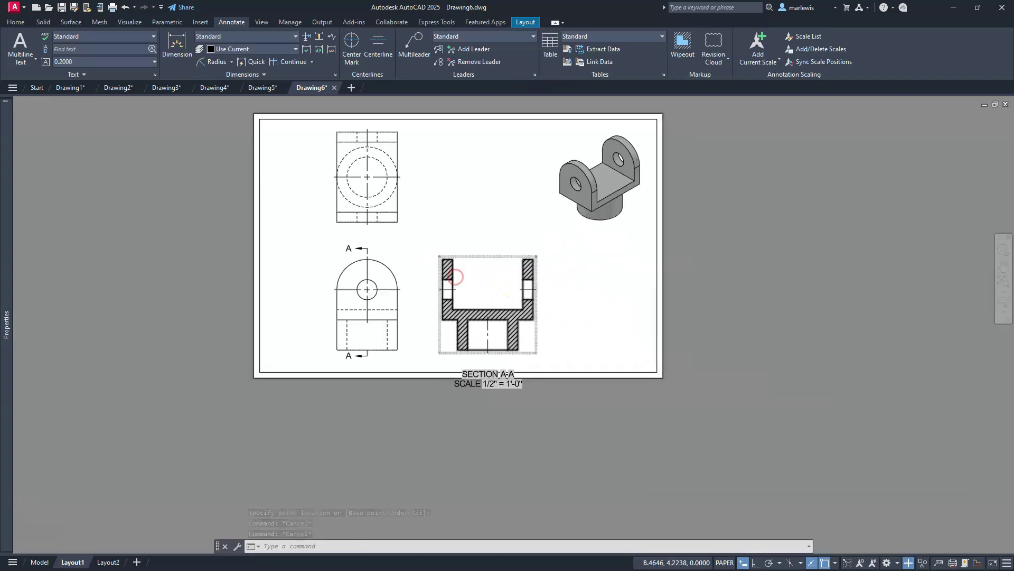
{"action": "scroll", "coordinate": [464, 278], "scroll_direction": "up", "scroll_amount": 6}
{"action": "scroll", "coordinate": [464, 278], "scroll_direction": "up", "scroll_amount": 3}
{"action": "left_click", "coordinate": [394, 320]}
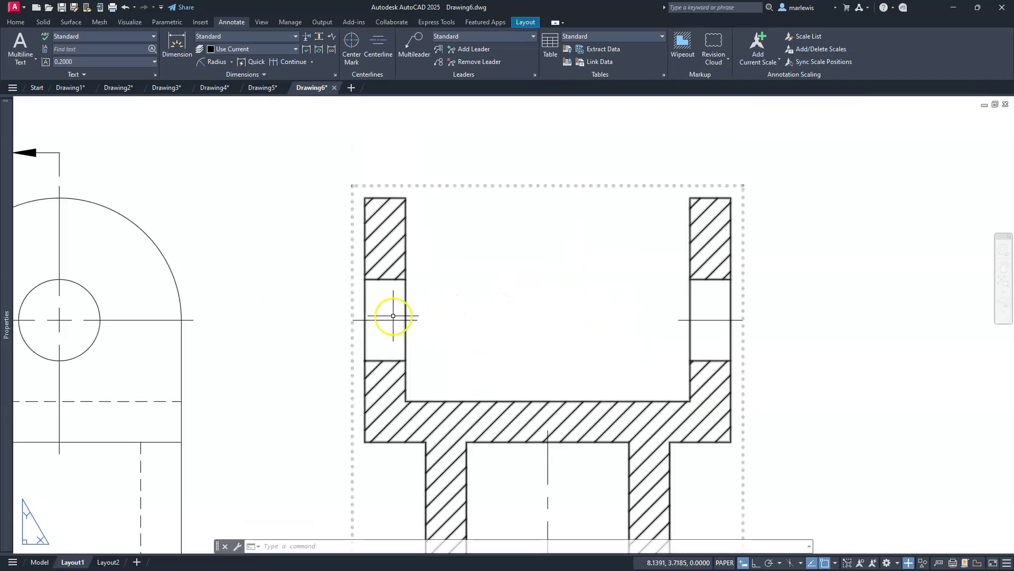
{"action": "left_click", "coordinate": [393, 319]}
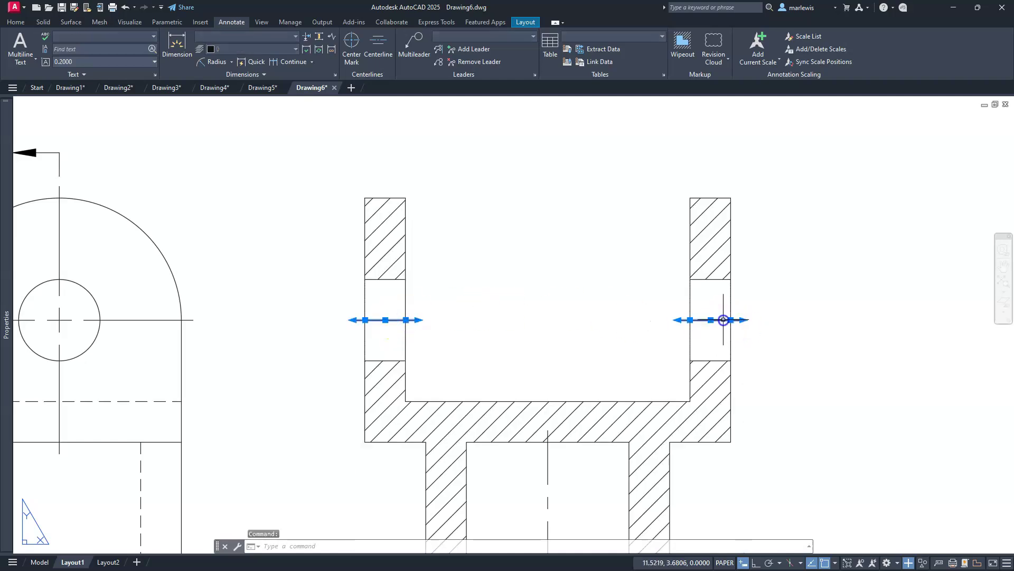
{"action": "left_click", "coordinate": [5, 288]}
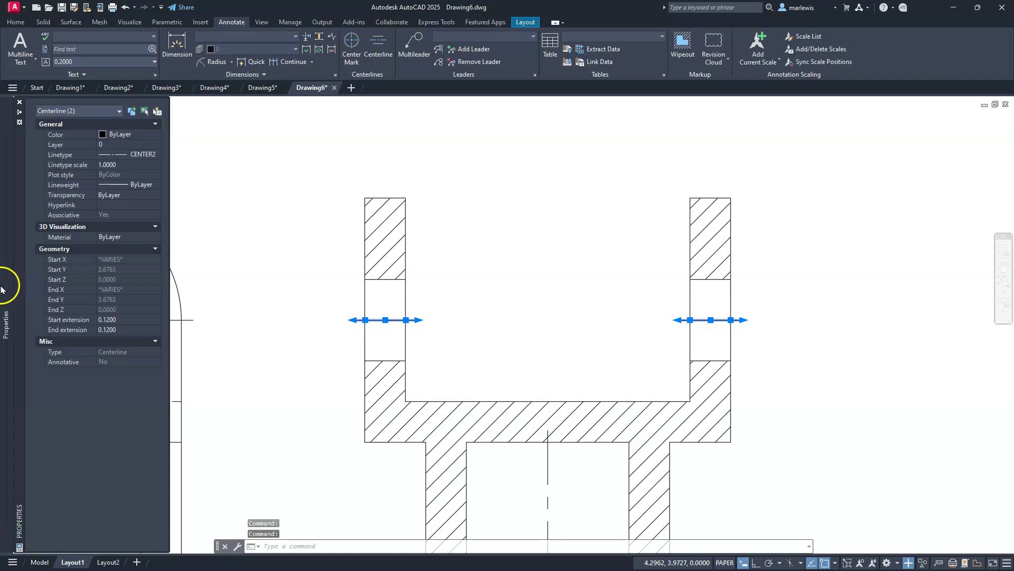
{"action": "left_click", "coordinate": [116, 164]}
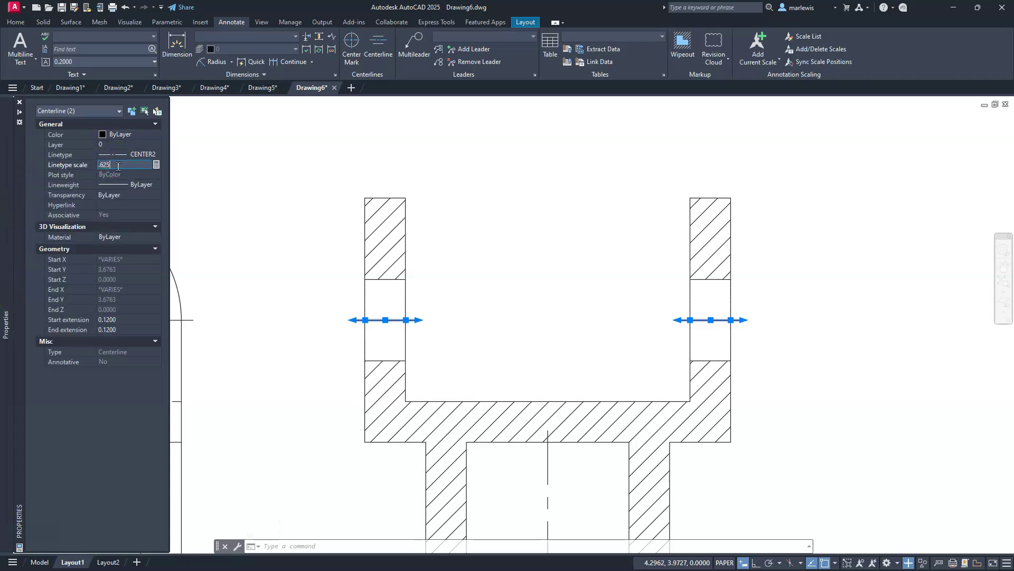
{"action": "type", "text": ".625"}
{"action": "key", "text": "Return"}
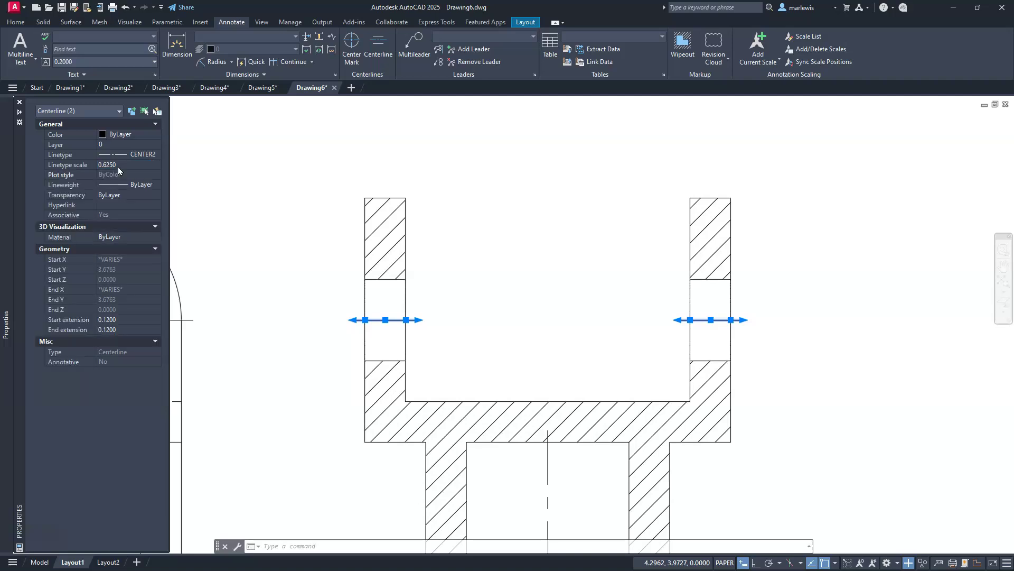
{"action": "left_click", "coordinate": [118, 165]}
{"action": "scroll", "coordinate": [363, 312], "scroll_direction": "up", "scroll_amount": 7}
{"action": "scroll", "coordinate": [364, 315], "scroll_direction": "down", "scroll_amount": 6}
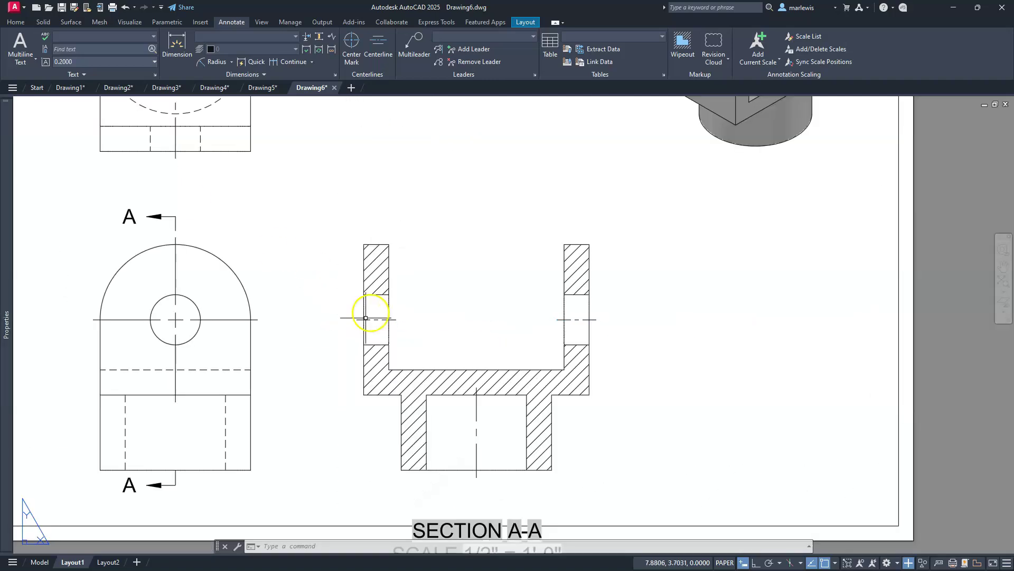
{"action": "middle_click_drag", "start_coordinate": [337, 316], "coordinate": [579, 251]}
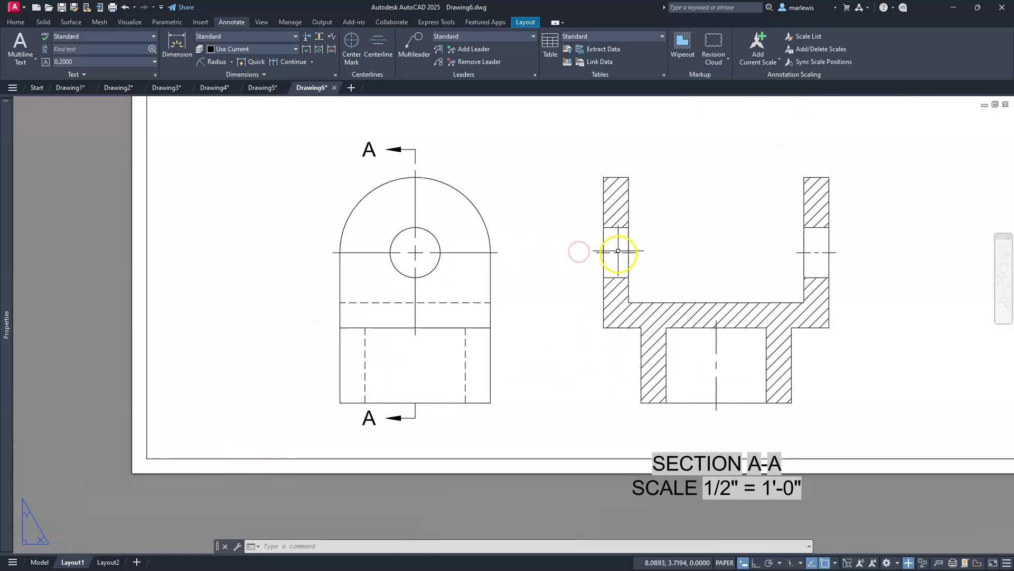
- Stretch the base view's center mark downward to the view's lower edge and deselect it
{"action": "left_click", "coordinate": [375, 42]}
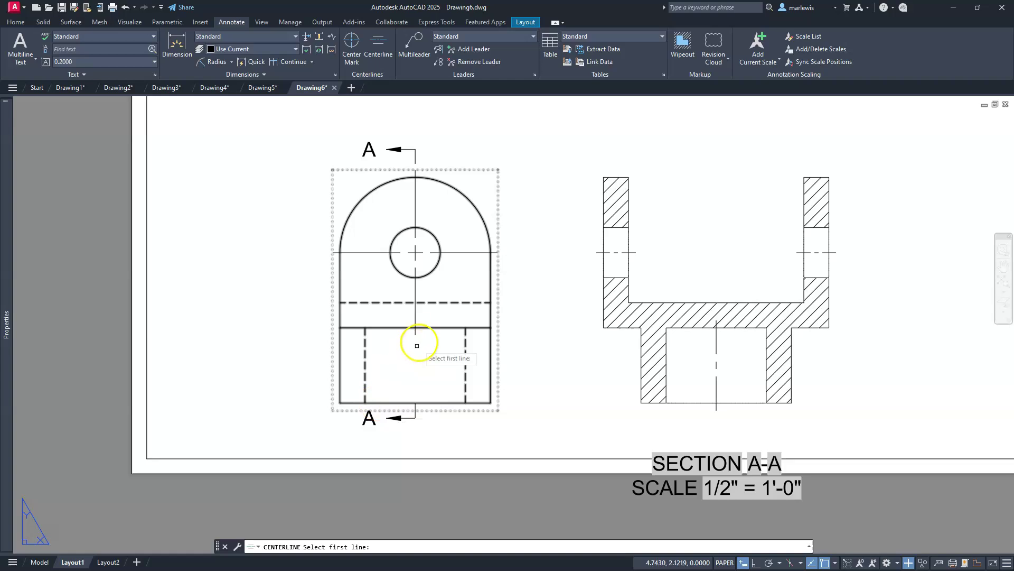
{"action": "key", "text": "Escape"}
{"action": "left_click", "coordinate": [419, 315]}
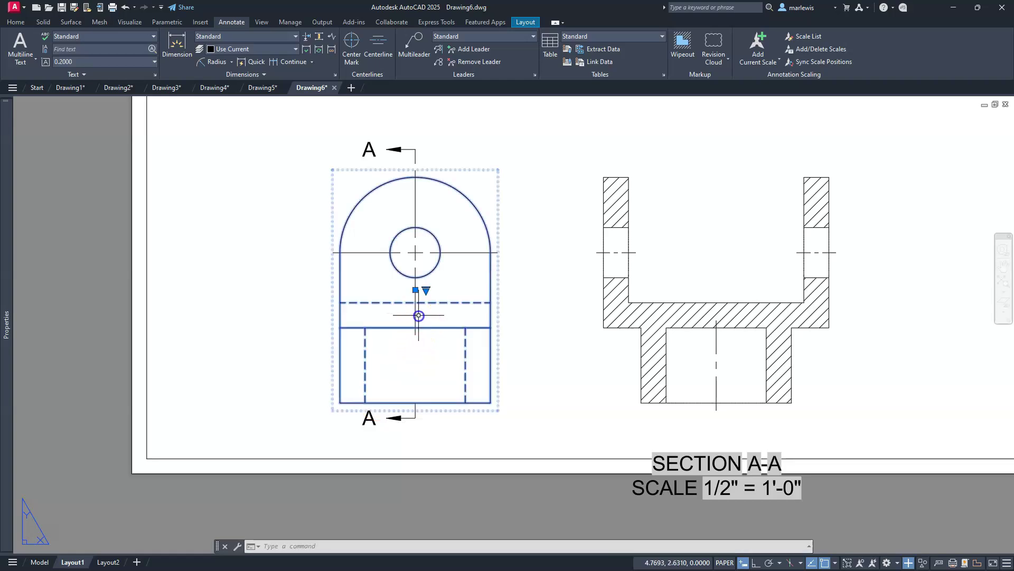
{"action": "left_click", "coordinate": [441, 263]}
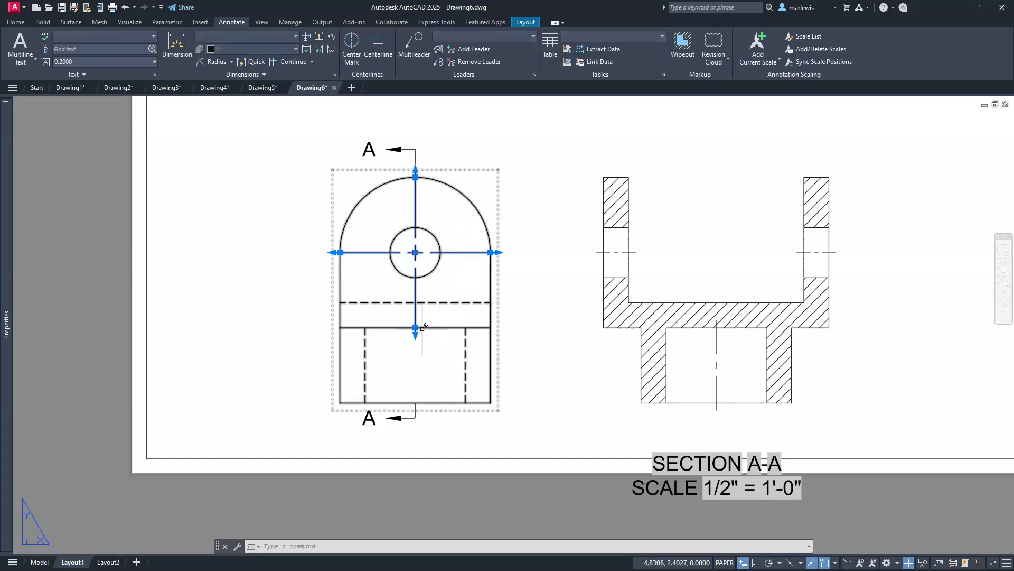
{"action": "left_click_drag", "start_coordinate": [416, 328], "coordinate": [423, 409]}
{"action": "left_click", "coordinate": [423, 406]}
{"action": "key", "text": "Escape"}
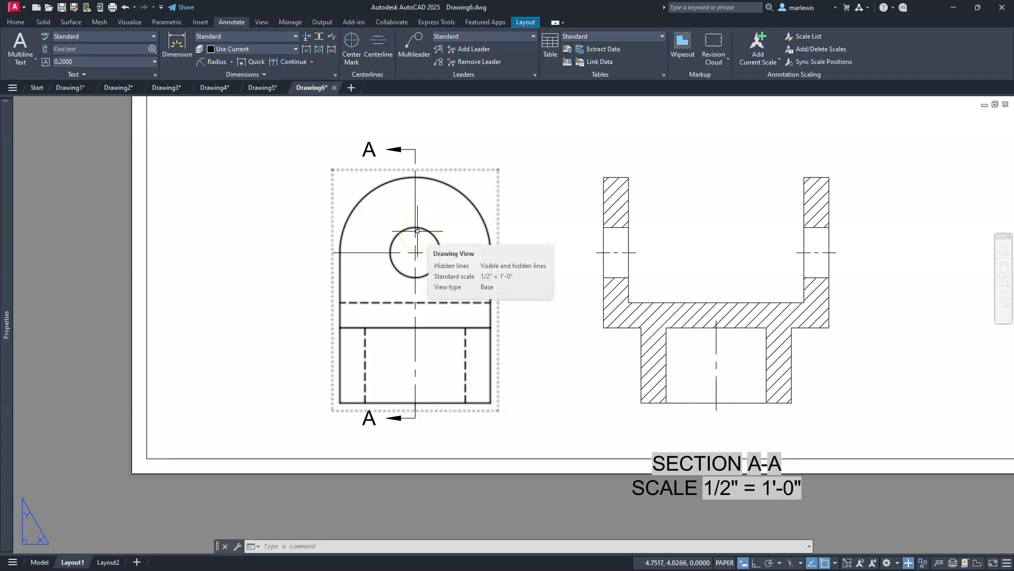
- Delete section A-A's label and move the section view horizontally farther from the base view
{"action": "left_click", "coordinate": [705, 487]}
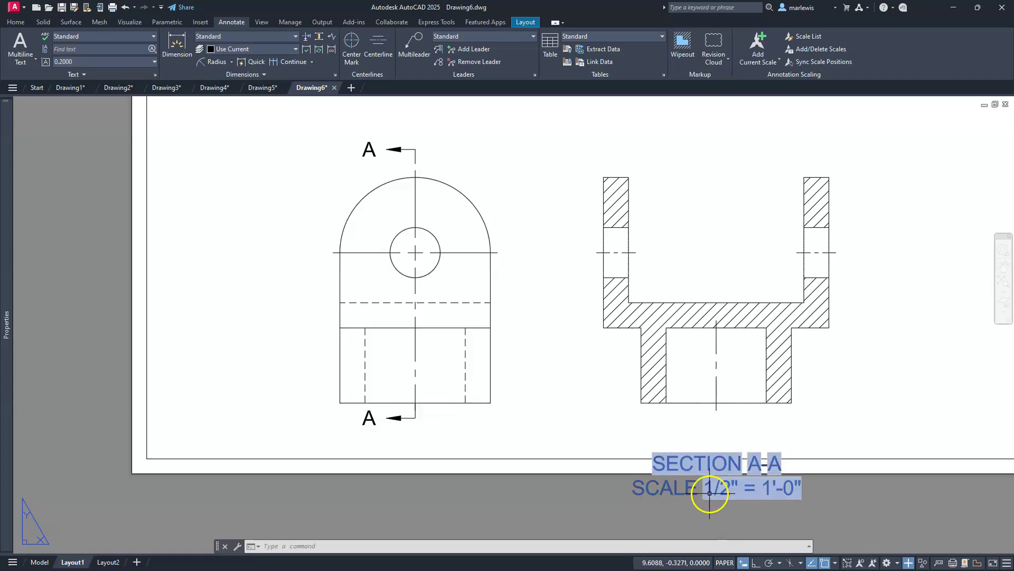
{"action": "key", "text": "Delete"}
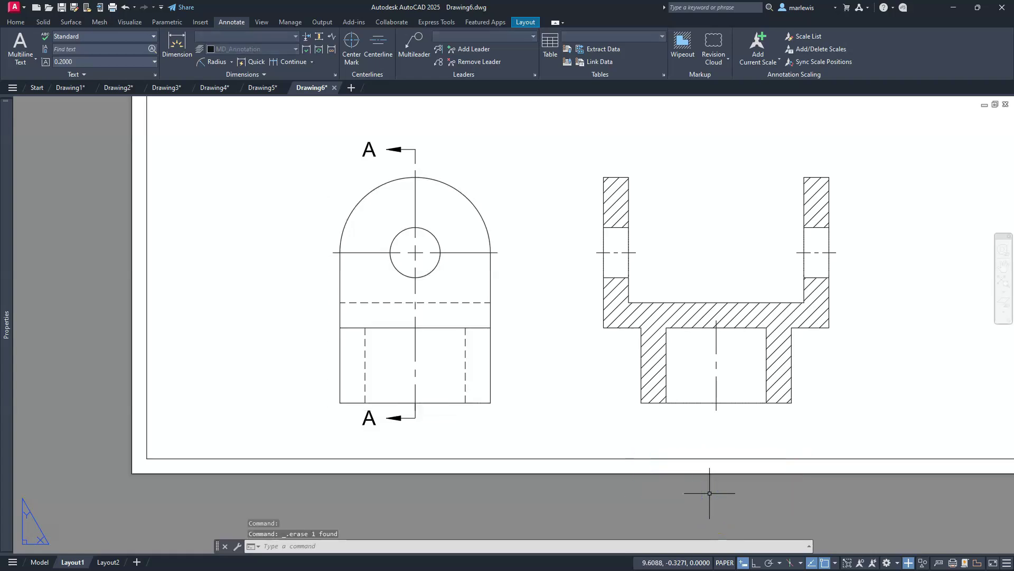
{"action": "scroll", "coordinate": [712, 490], "scroll_direction": "down", "scroll_amount": 5}
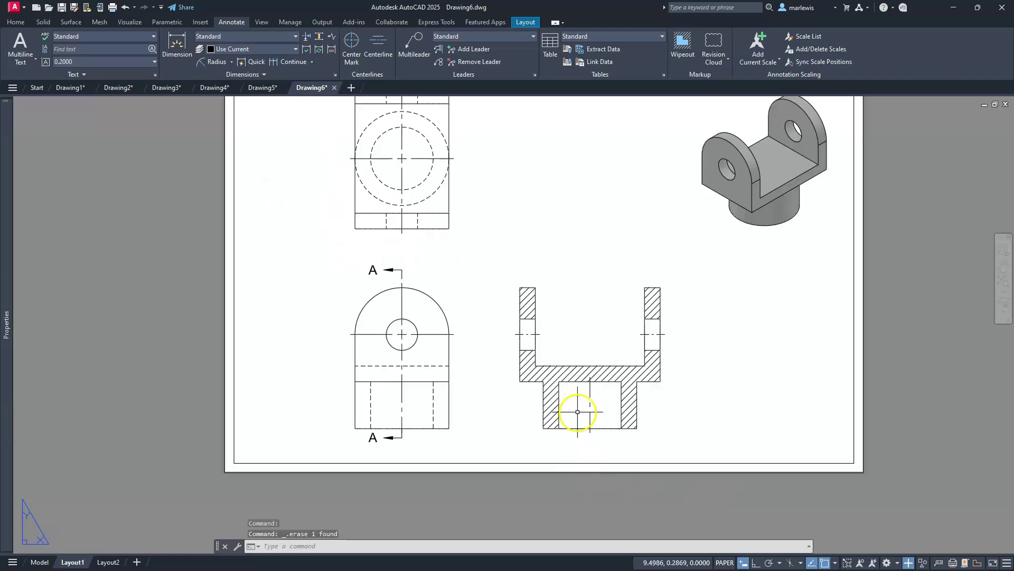
{"action": "left_click", "coordinate": [577, 383]}
{"action": "left_click", "coordinate": [590, 357]}
{"action": "key", "text": "Escape"}
{"action": "key", "text": "Escape"}
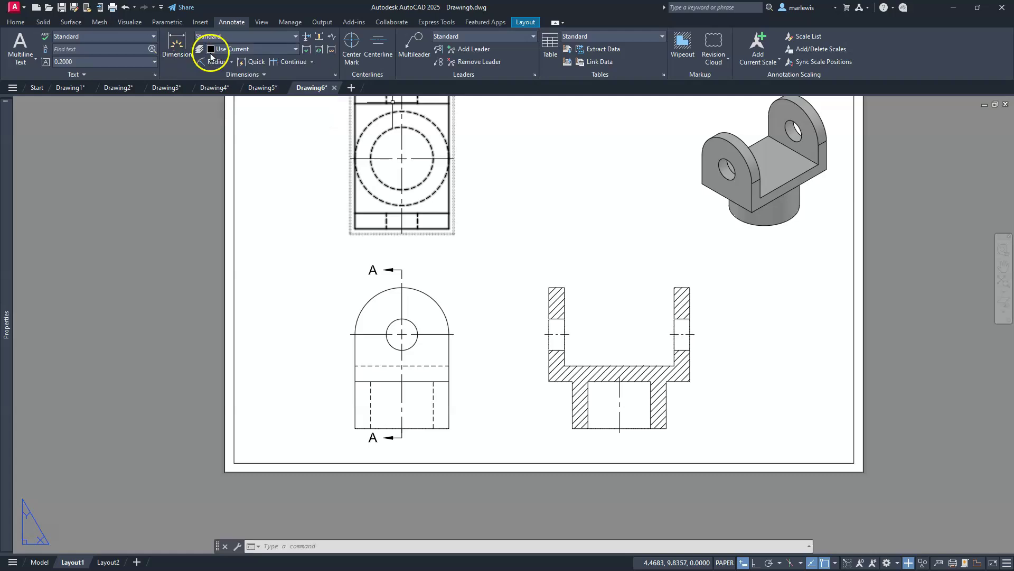
- Dimension the vertical distance from the base view's lower-left corner to the hole's center, placed left of the view
{"action": "left_click", "coordinate": [232, 63]}
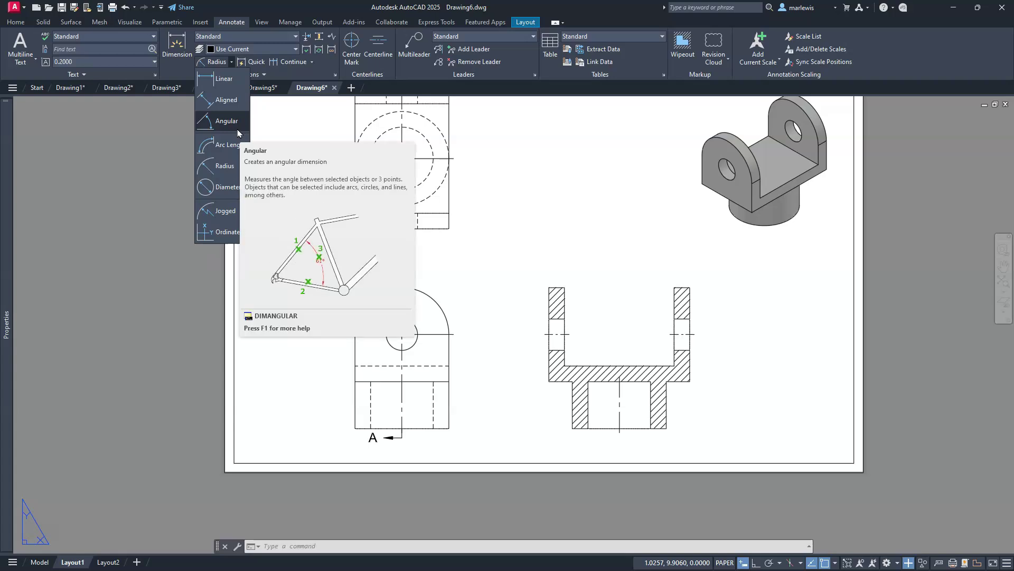
{"action": "left_click", "coordinate": [186, 48]}
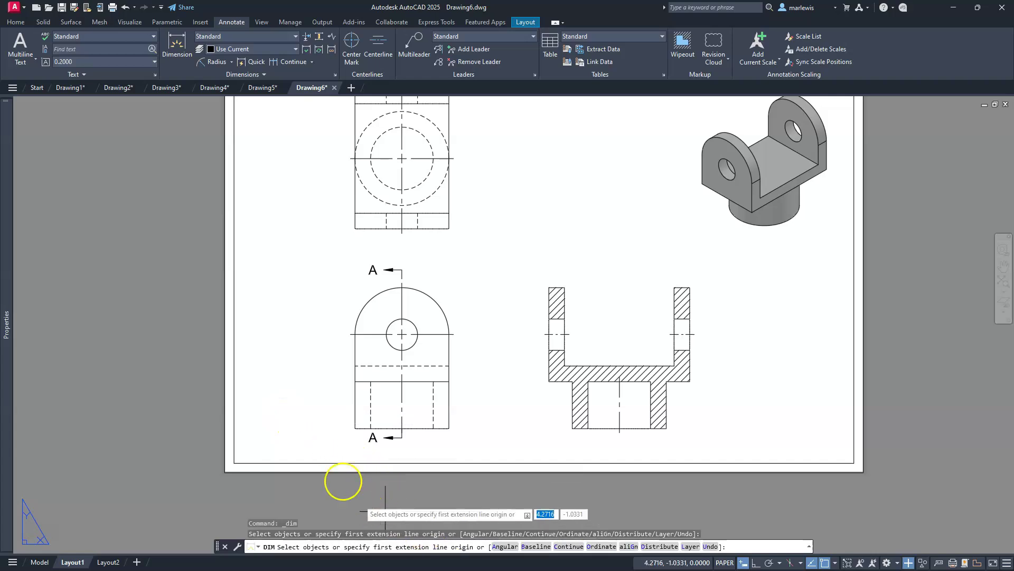
{"action": "scroll", "coordinate": [344, 417], "scroll_direction": "up", "scroll_amount": 2}
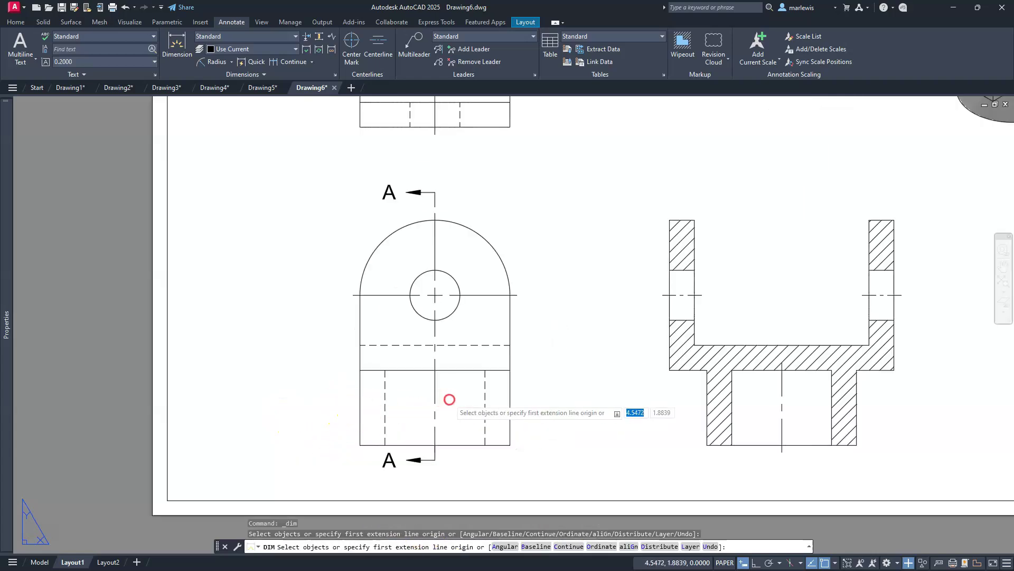
{"action": "middle_click_drag", "start_coordinate": [473, 397], "coordinate": [539, 396]}
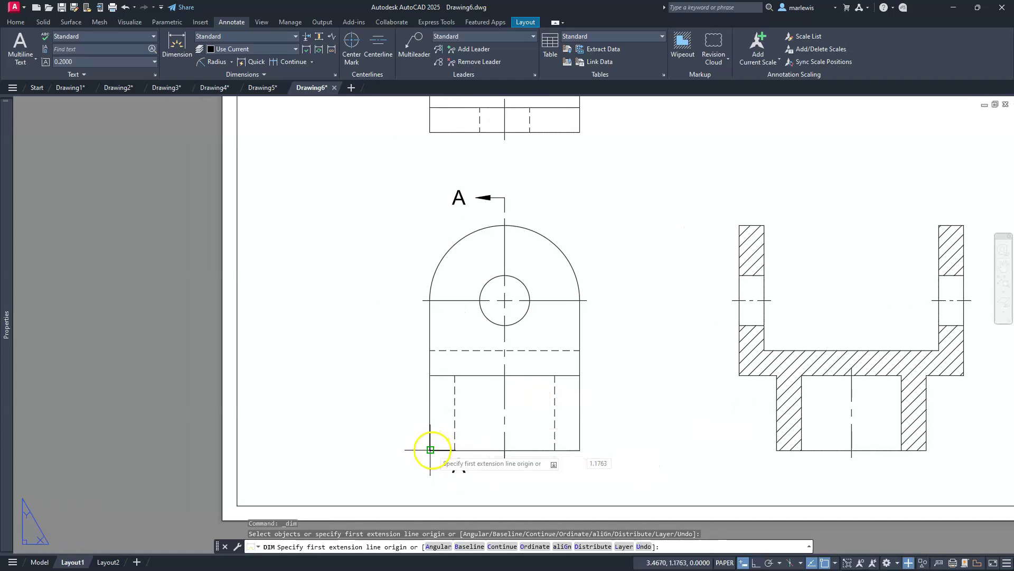
{"action": "left_click", "coordinate": [430, 449]}
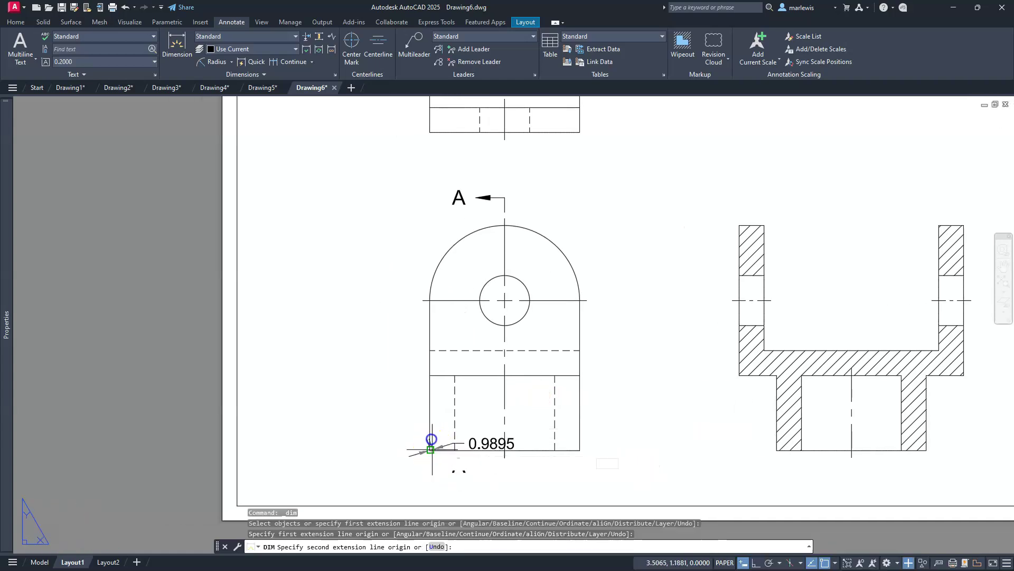
{"action": "left_click", "coordinate": [423, 300]}
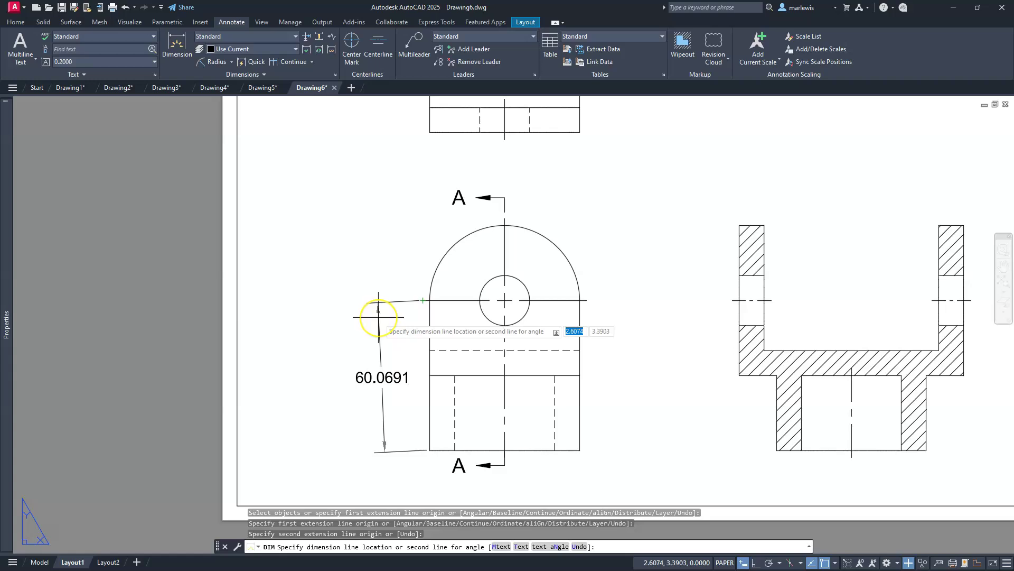
{"action": "left_click", "coordinate": [340, 272]}
- Dimension the horizontal distance from the base view's lower-left corner to the midpoint of its bottom edge, placed below the view
{"action": "middle_click_drag", "start_coordinate": [425, 414], "coordinate": [417, 334]}
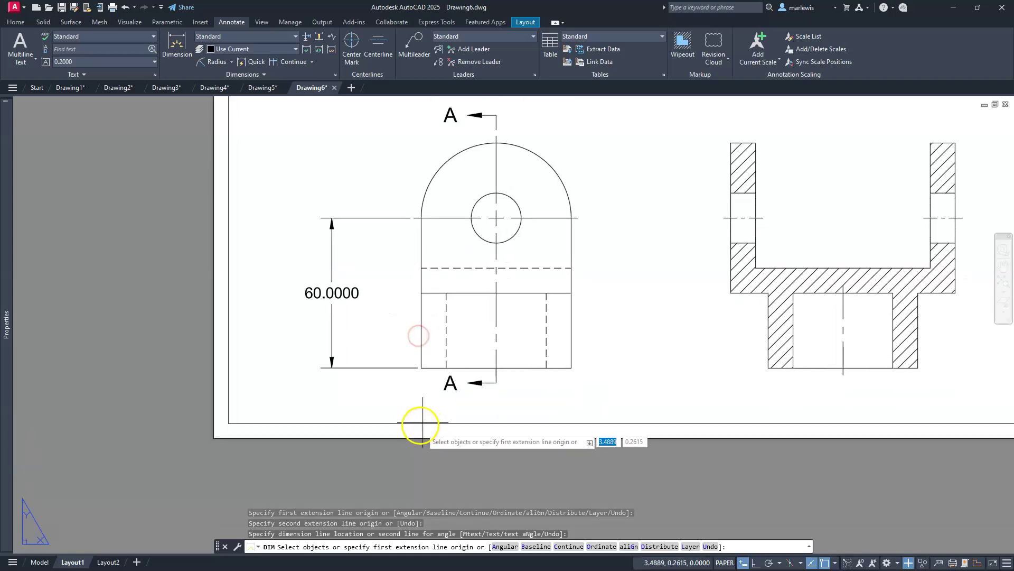
{"action": "key", "text": "Return"}
{"action": "left_click", "coordinate": [427, 368]}
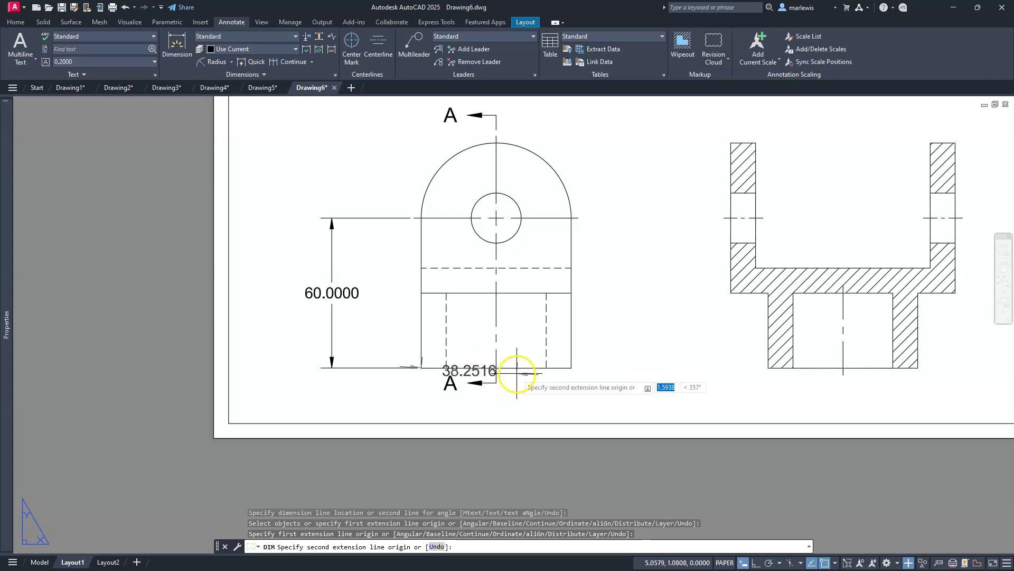
{"action": "right_click", "coordinate": [624, 350], "text": "shift"}
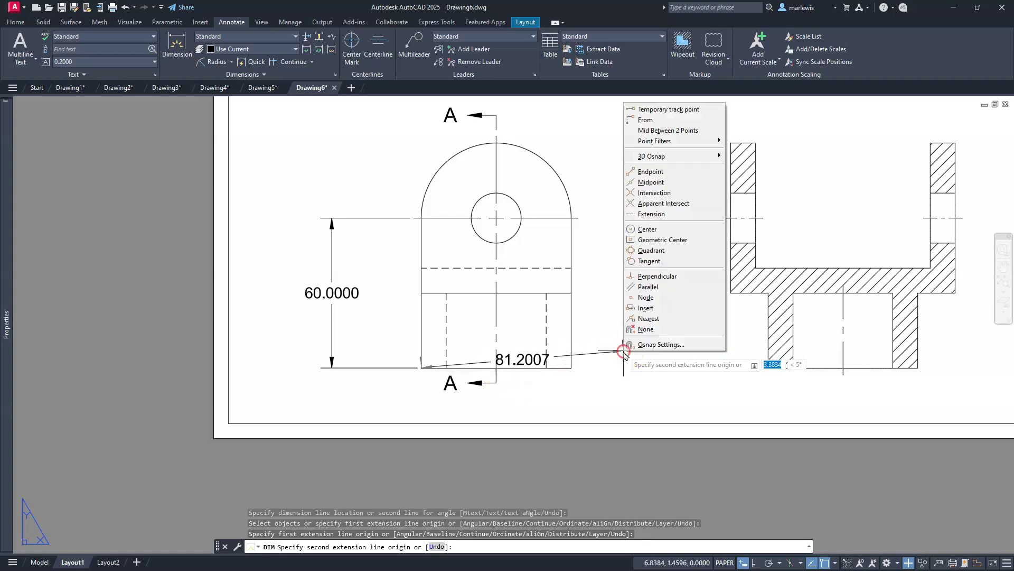
{"action": "left_click", "coordinate": [653, 182]}
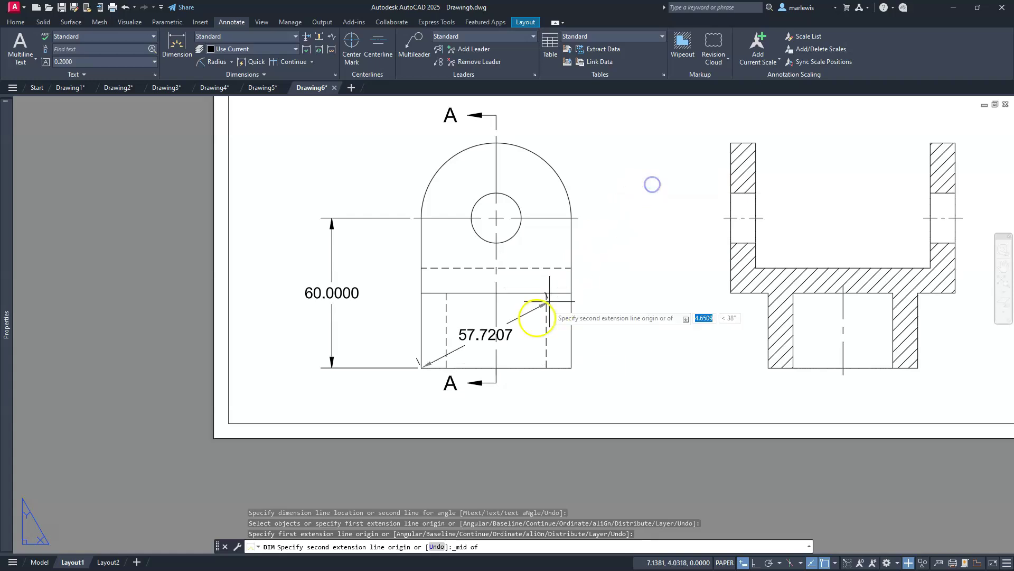
{"action": "left_click", "coordinate": [505, 365]}
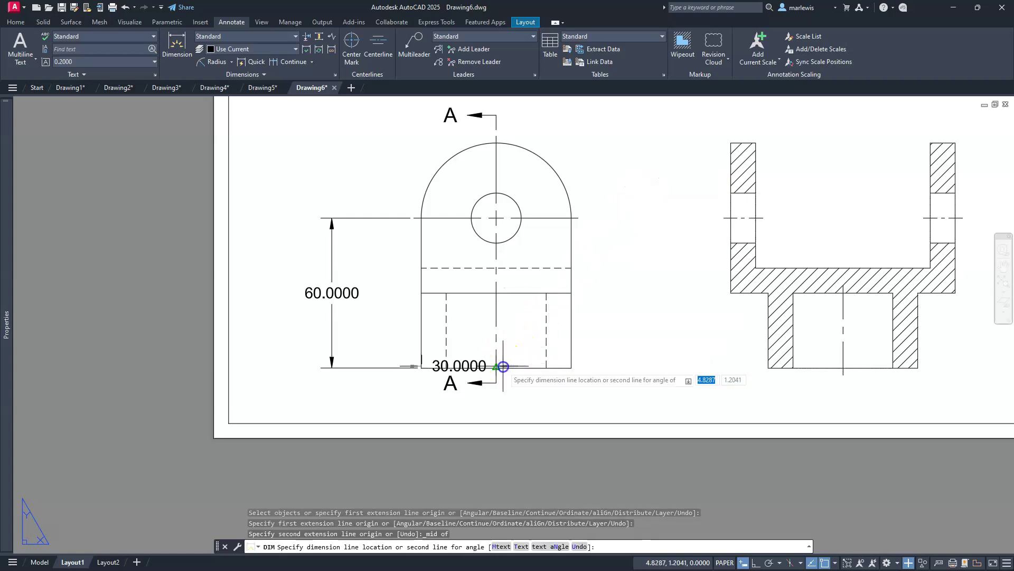
{"action": "left_click", "coordinate": [508, 406]}
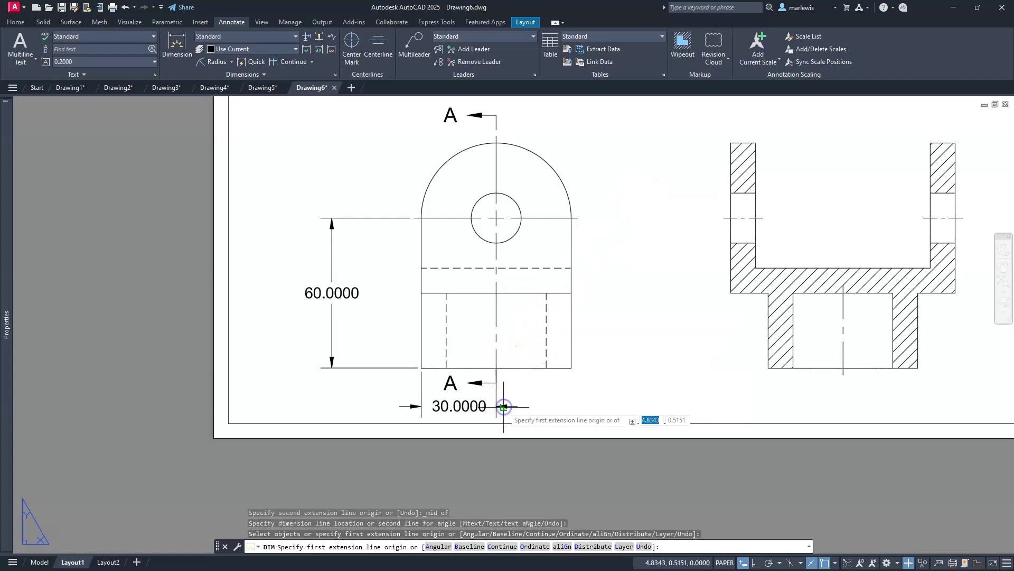
- Add a radius dimension to the base view's rounded top and a diameter dimension to its hole
{"action": "middle_click_drag", "start_coordinate": [407, 211], "coordinate": [448, 301]}
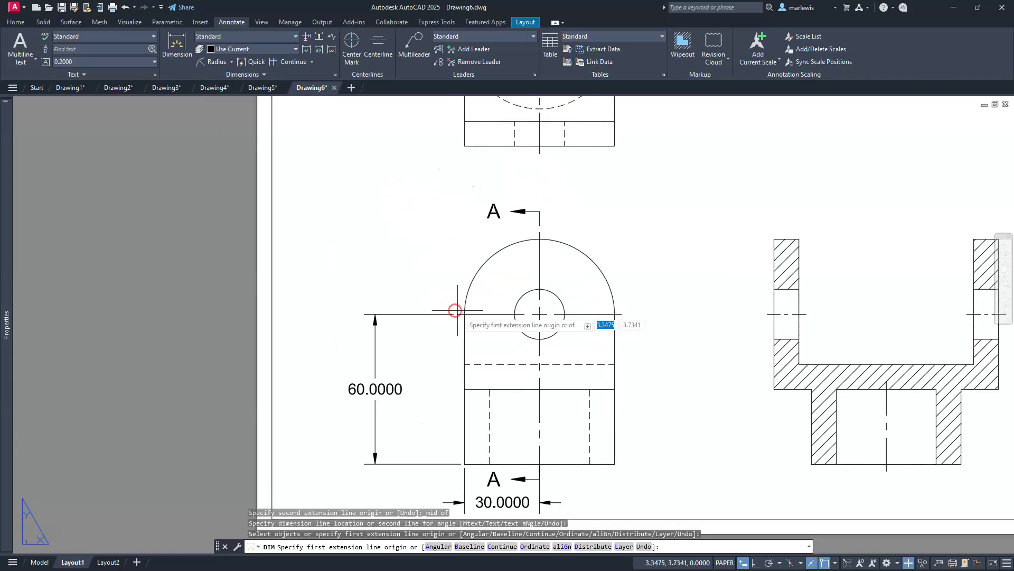
{"action": "left_click", "coordinate": [478, 270]}
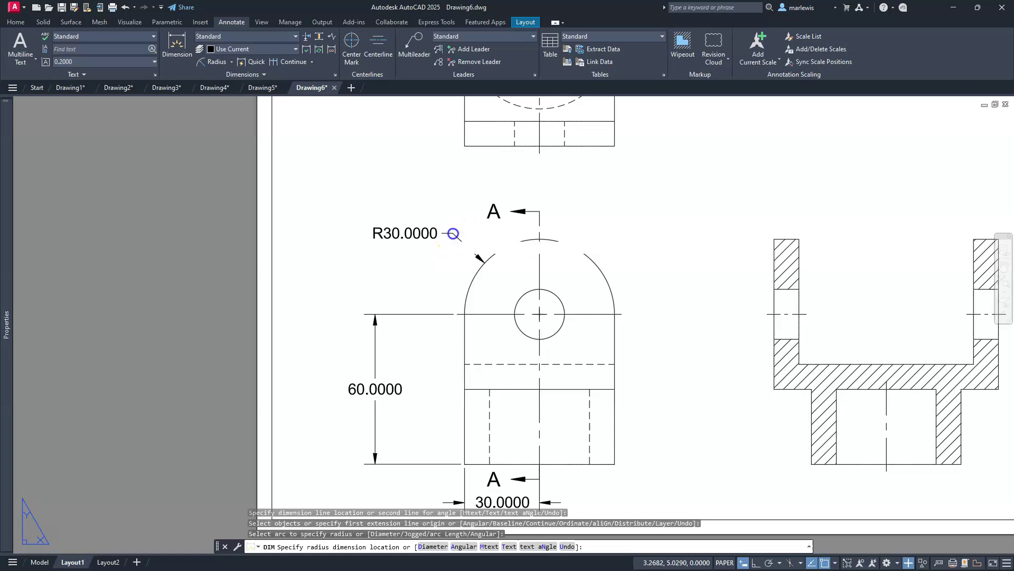
{"action": "left_click", "coordinate": [453, 233]}
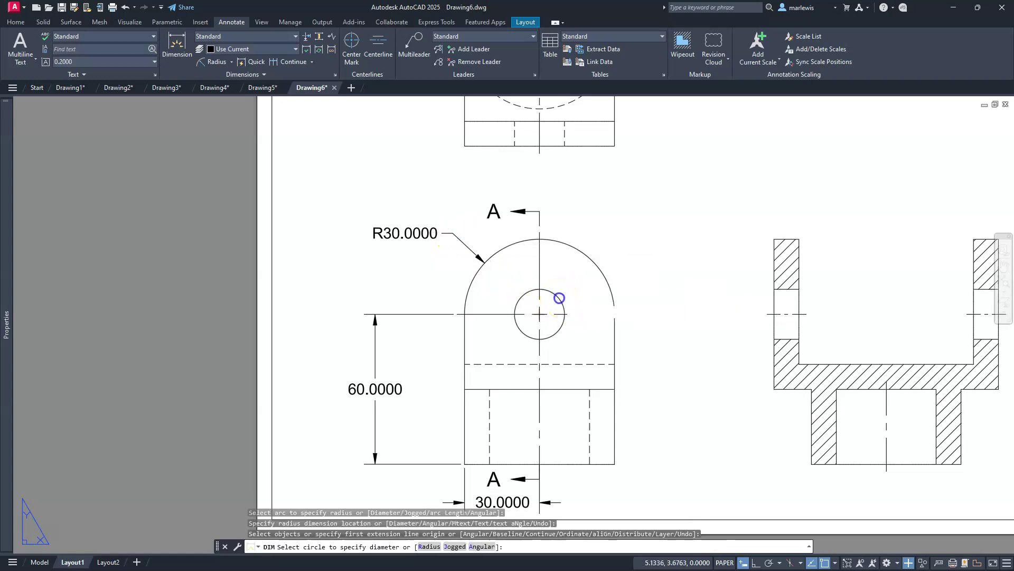
{"action": "left_click", "coordinate": [552, 300]}
{"action": "left_click", "coordinate": [609, 235]}
- Dimension section A-A's overall height from the cylinder's bottom to the left upright's top, placed left of the section
{"action": "middle_click_drag", "start_coordinate": [657, 306], "coordinate": [525, 265]}
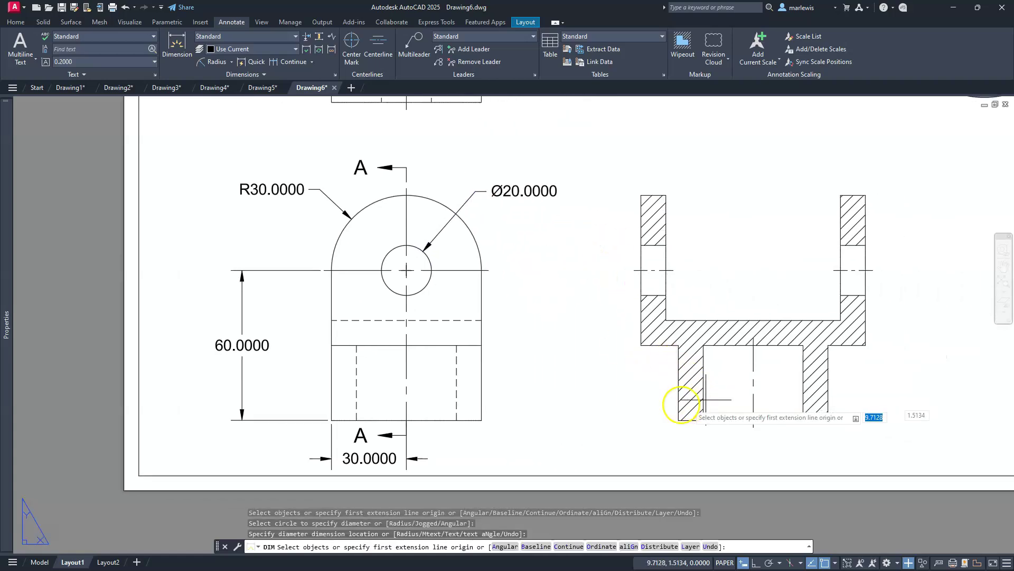
{"action": "left_click", "coordinate": [678, 417]}
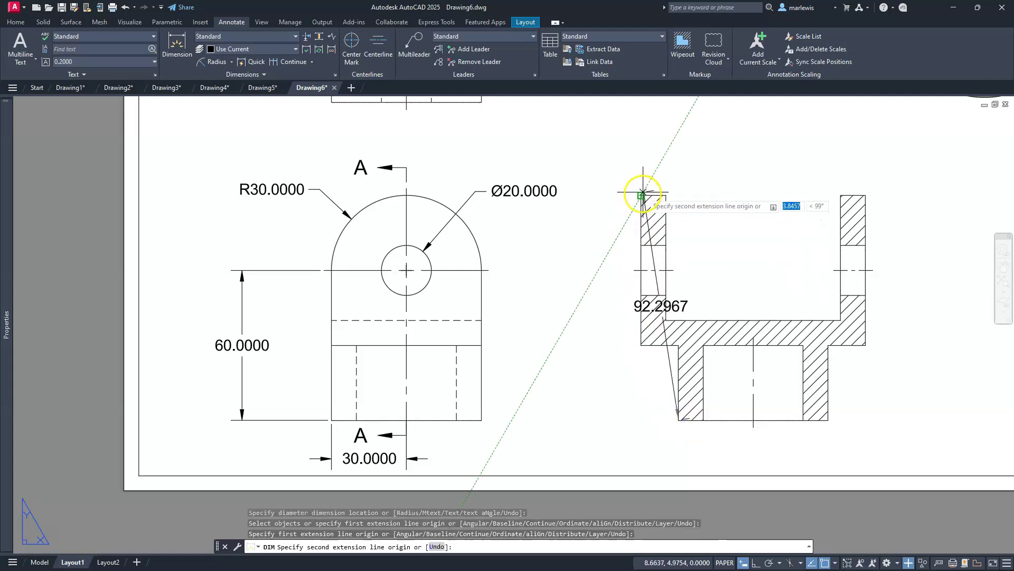
{"action": "left_click", "coordinate": [641, 196]}
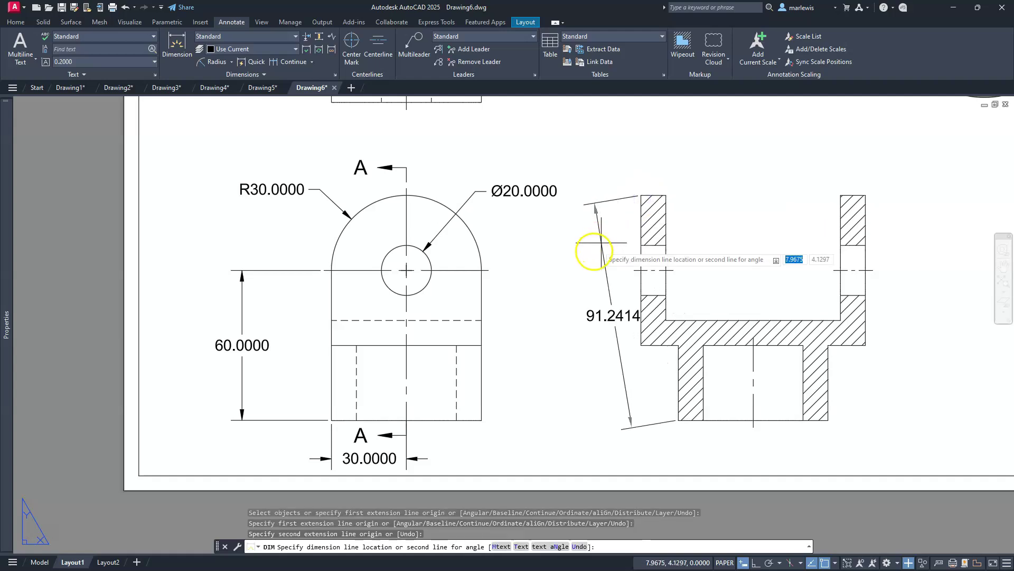
{"action": "left_click", "coordinate": [577, 163]}
- Dimension the outer width of the lower cylinder in section A-A, placed below its bottom edge
{"action": "middle_click_drag", "start_coordinate": [602, 311], "coordinate": [476, 249]}
{"action": "scroll", "coordinate": [620, 364], "scroll_direction": "up", "scroll_amount": 2}
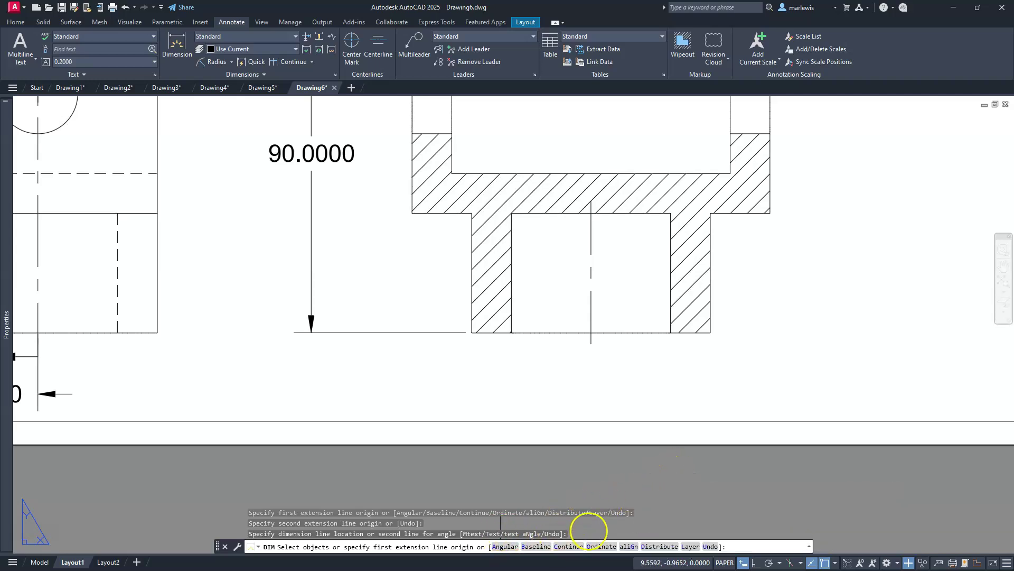
{"action": "key", "text": "Return"}
{"action": "left_click", "coordinate": [472, 331]}
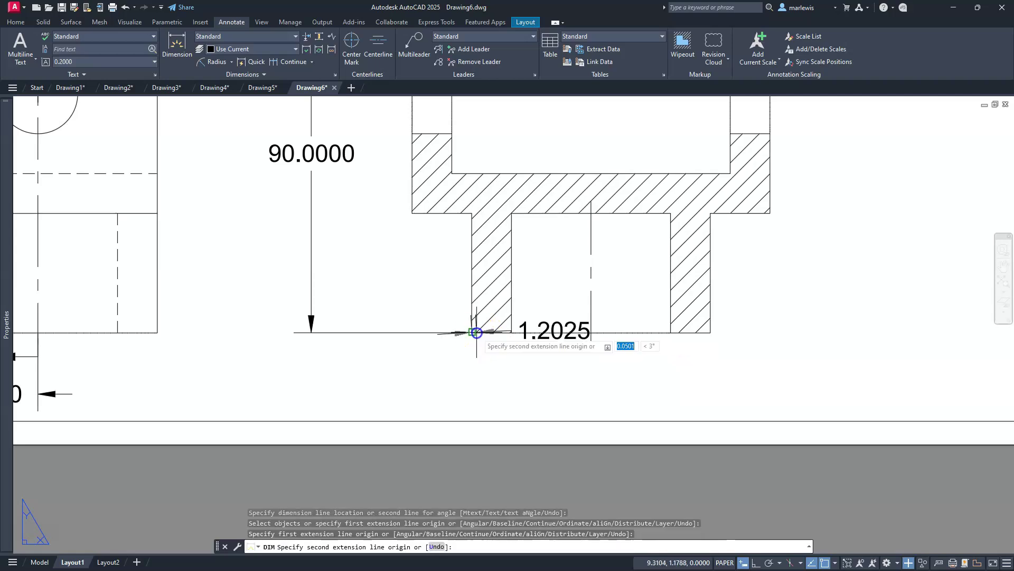
{"action": "left_click", "coordinate": [710, 332]}
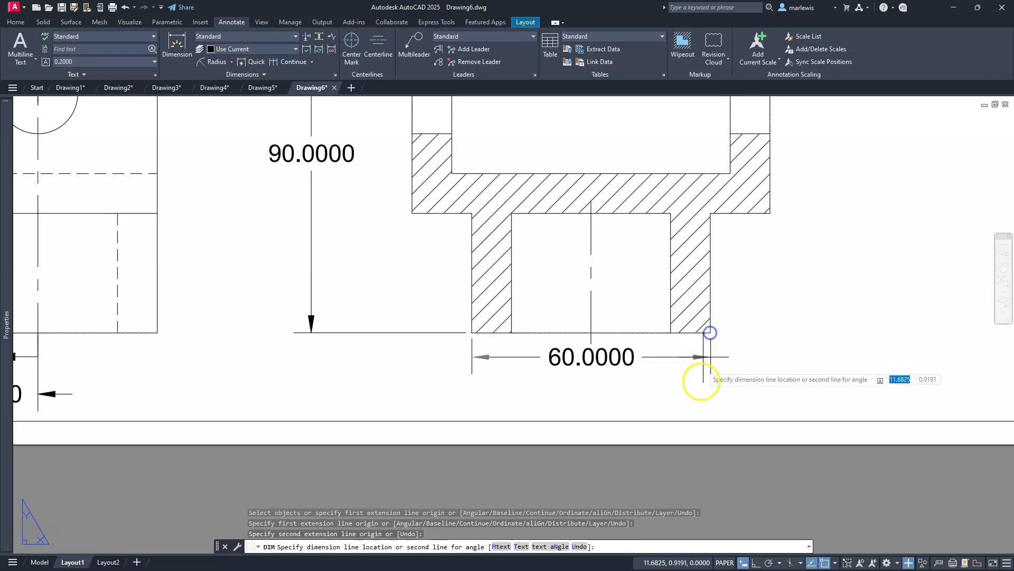
{"action": "left_click", "coordinate": [701, 400]}
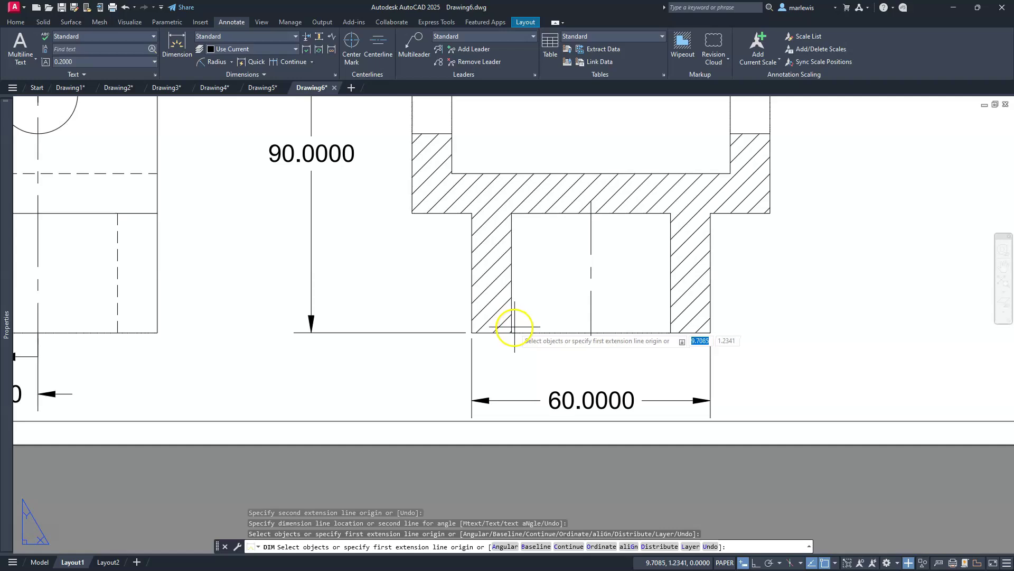
- Dimension the width of the lower cylinder's bore in section A-A, placed above the outer width dimension
{"action": "left_click", "coordinate": [527, 329]}
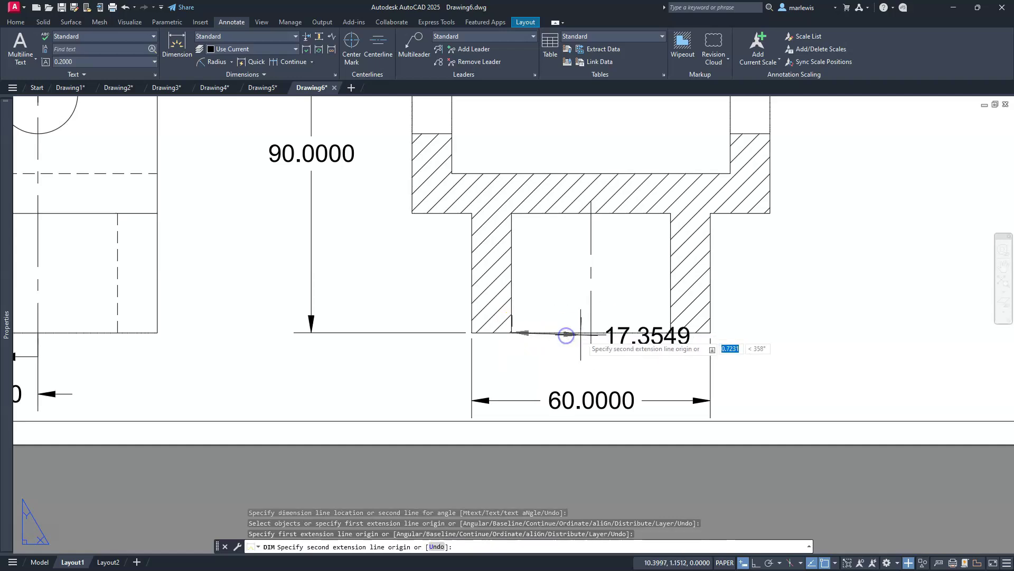
{"action": "left_click", "coordinate": [671, 331]}
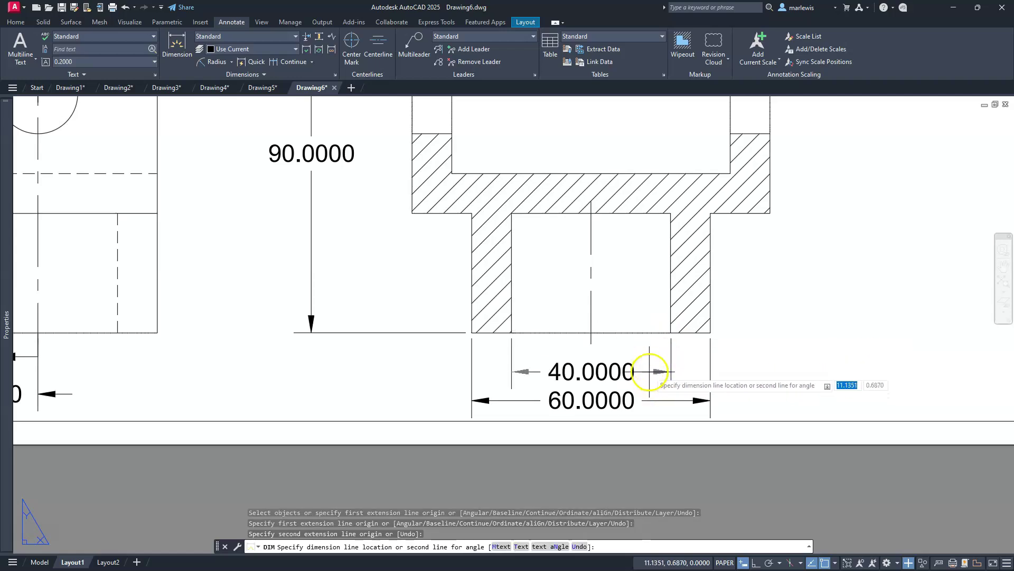
{"action": "left_click", "coordinate": [651, 363]}
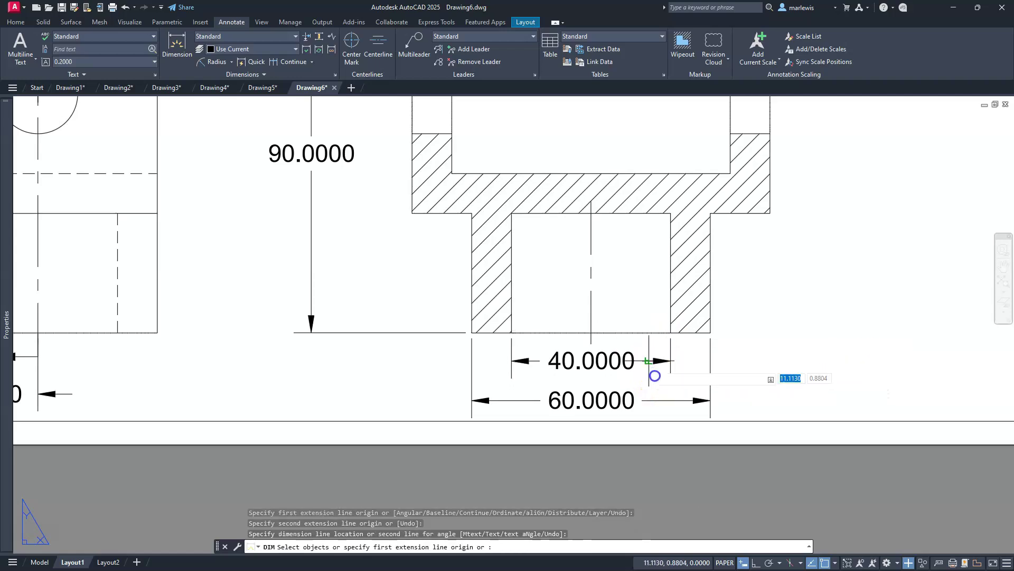
- Dimension the horizontal distance from section A-A's centerline to the left upright's outer edge, placed above the section
{"action": "scroll", "coordinate": [653, 374], "scroll_direction": "down", "scroll_amount": 2}
{"action": "middle_click_drag", "start_coordinate": [598, 272], "coordinate": [656, 370]}
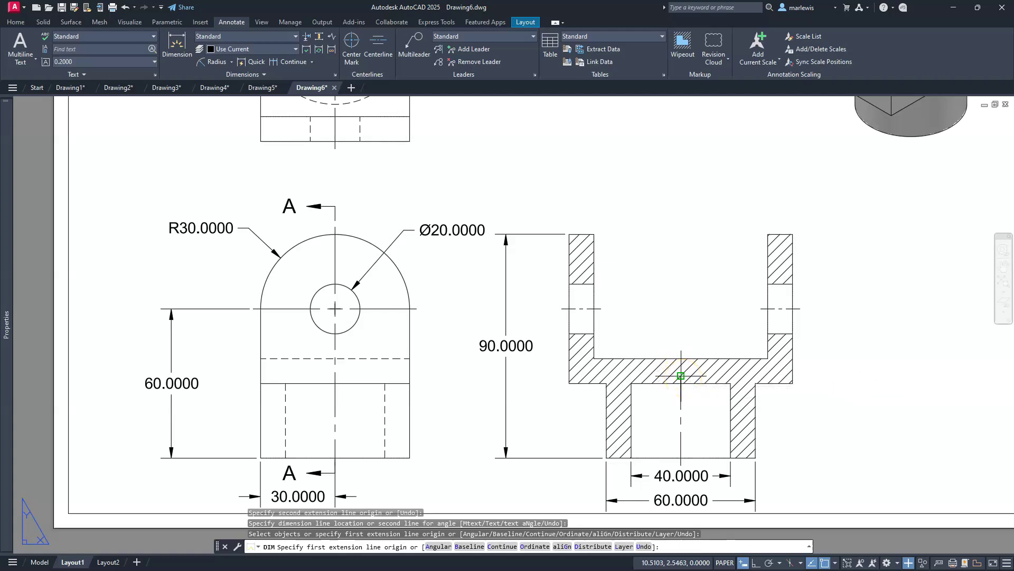
{"action": "left_click", "coordinate": [681, 375]}
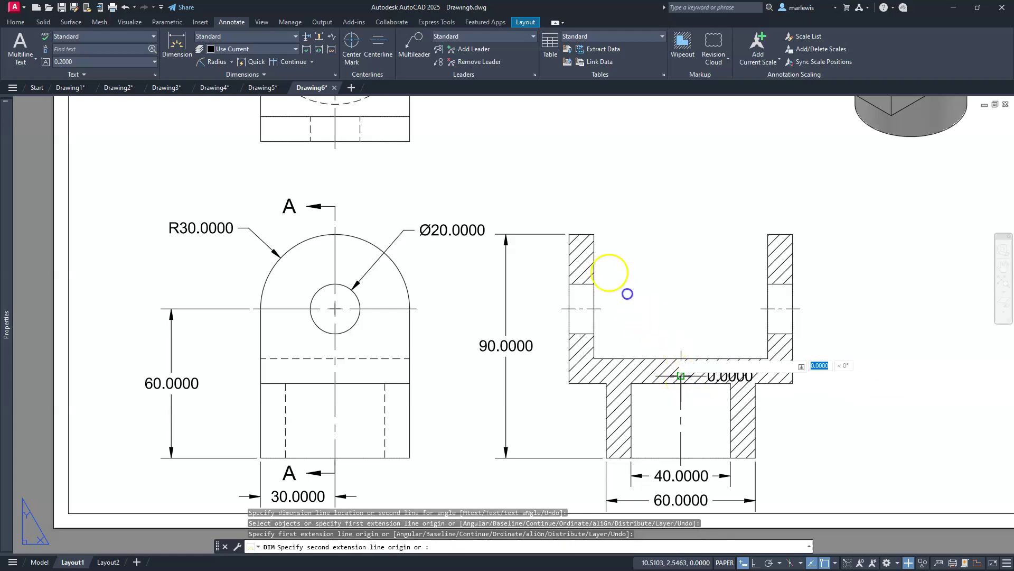
{"action": "left_click", "coordinate": [570, 233]}
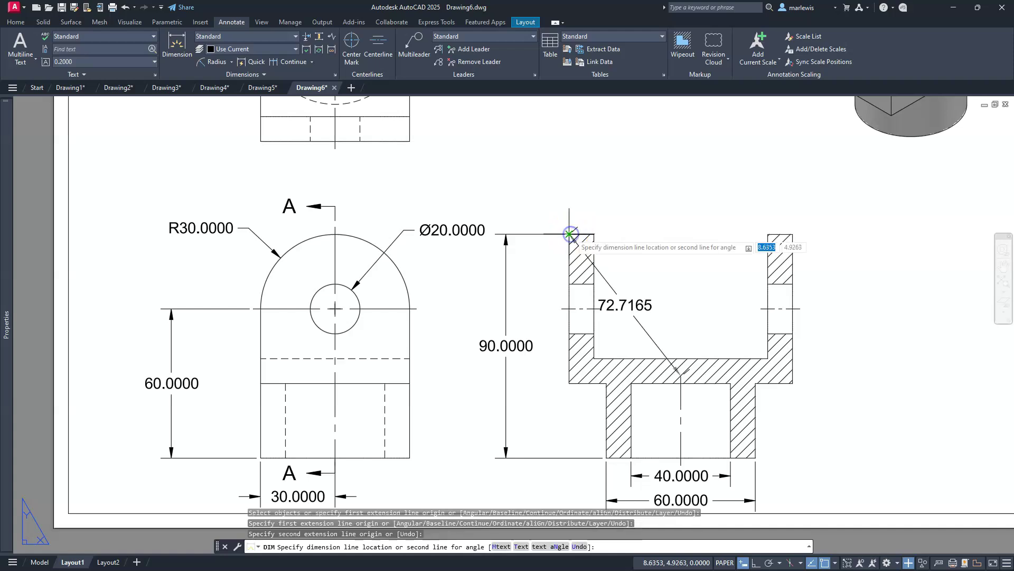
{"action": "left_click", "coordinate": [592, 179]}
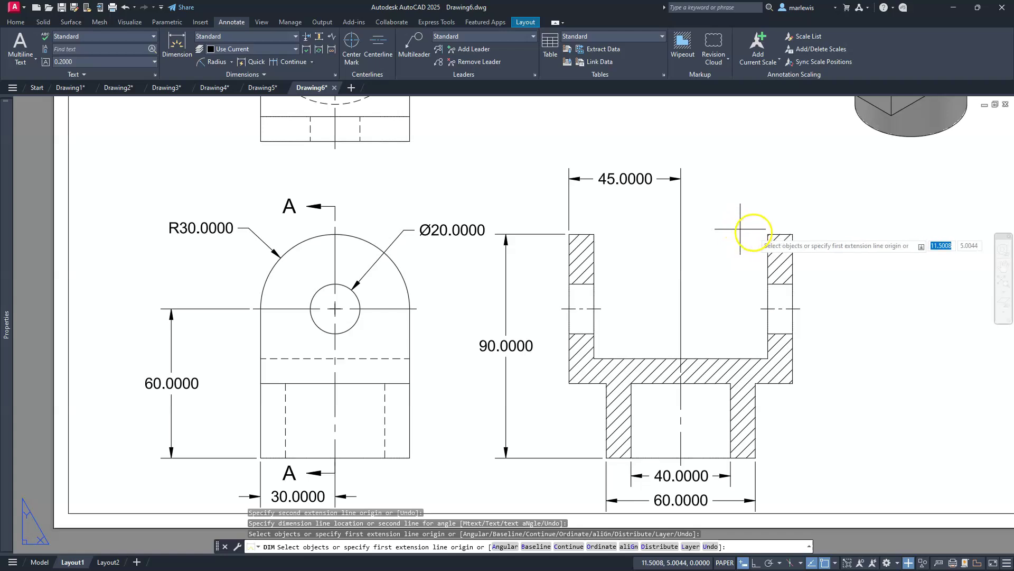
- Dimension the thickness of section A-A's right upright, placed just above its top edge
{"action": "scroll", "coordinate": [781, 233], "scroll_direction": "up", "scroll_amount": 2}
{"action": "middle_click_drag", "start_coordinate": [781, 232], "coordinate": [593, 275]}
{"action": "scroll", "coordinate": [593, 274], "scroll_direction": "down", "scroll_amount": 2}
{"action": "scroll", "coordinate": [594, 274], "scroll_direction": "down", "scroll_amount": 2}
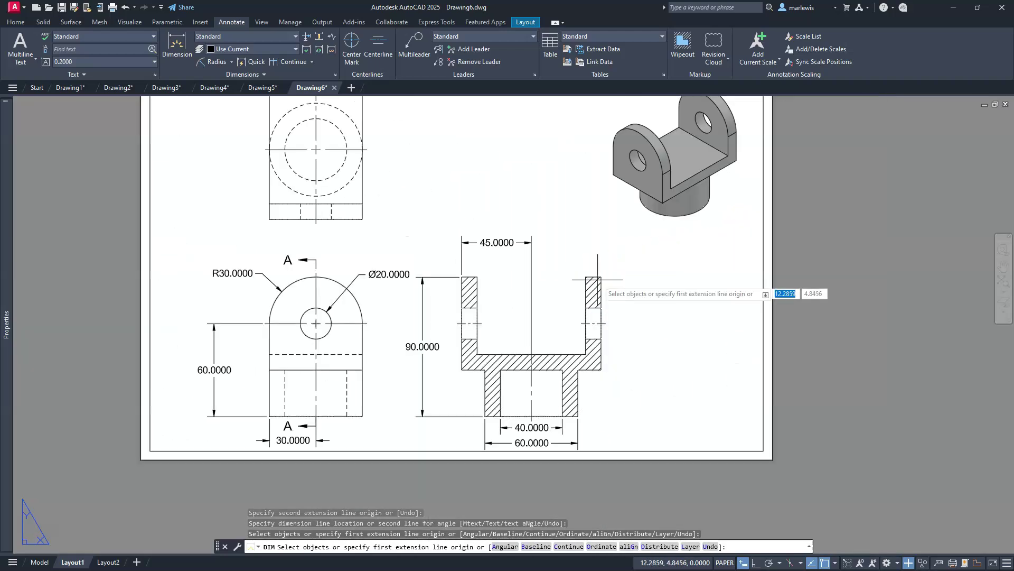
{"action": "scroll", "coordinate": [594, 276], "scroll_direction": "up", "scroll_amount": 5}
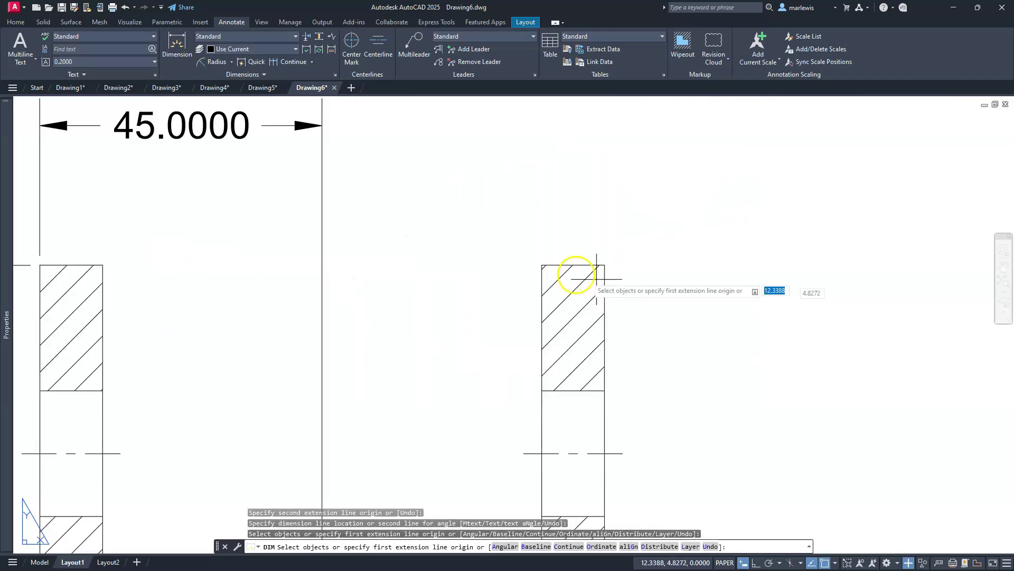
{"action": "left_click", "coordinate": [542, 264]}
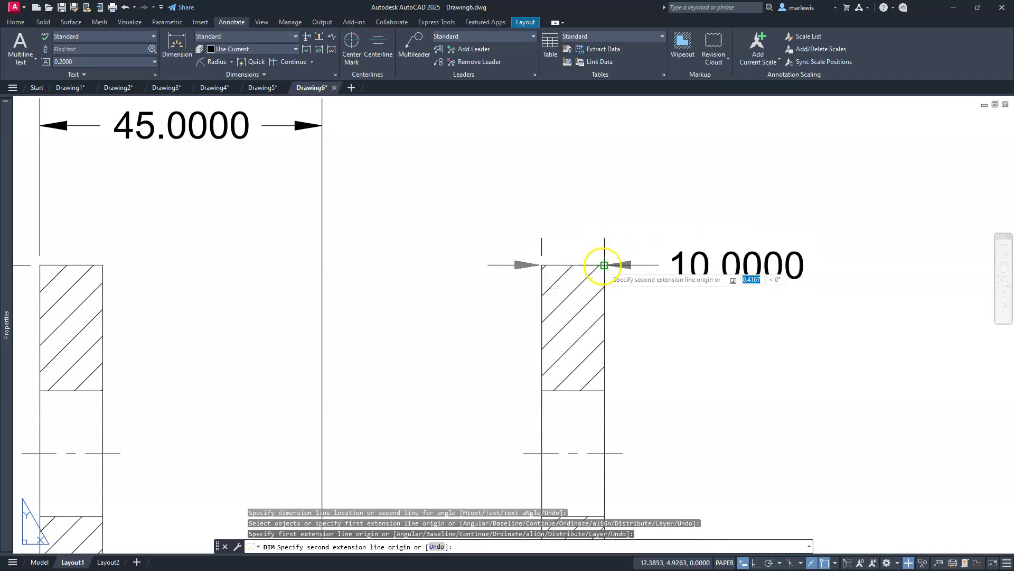
{"action": "left_click", "coordinate": [605, 264]}
{"action": "middle_click_drag", "start_coordinate": [602, 191], "coordinate": [630, 301]}
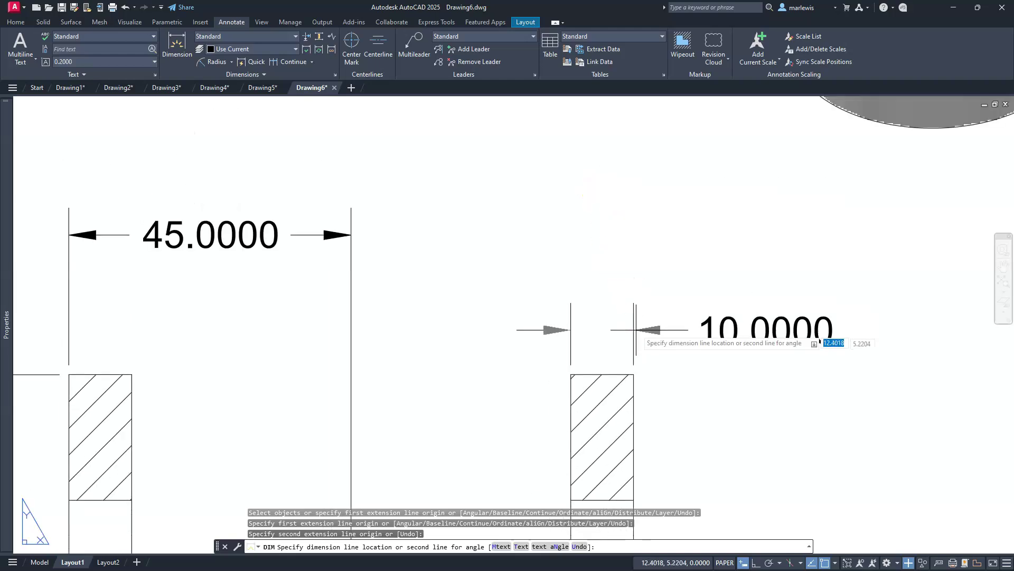
{"action": "left_click", "coordinate": [671, 330]}
- Dimension the vertical distance from the right upright's top to the base plate's underside in section A-A, placed right of the section
{"action": "scroll", "coordinate": [716, 277], "scroll_direction": "down", "scroll_amount": 2}
{"action": "scroll", "coordinate": [670, 350], "scroll_direction": "down", "scroll_amount": 5}
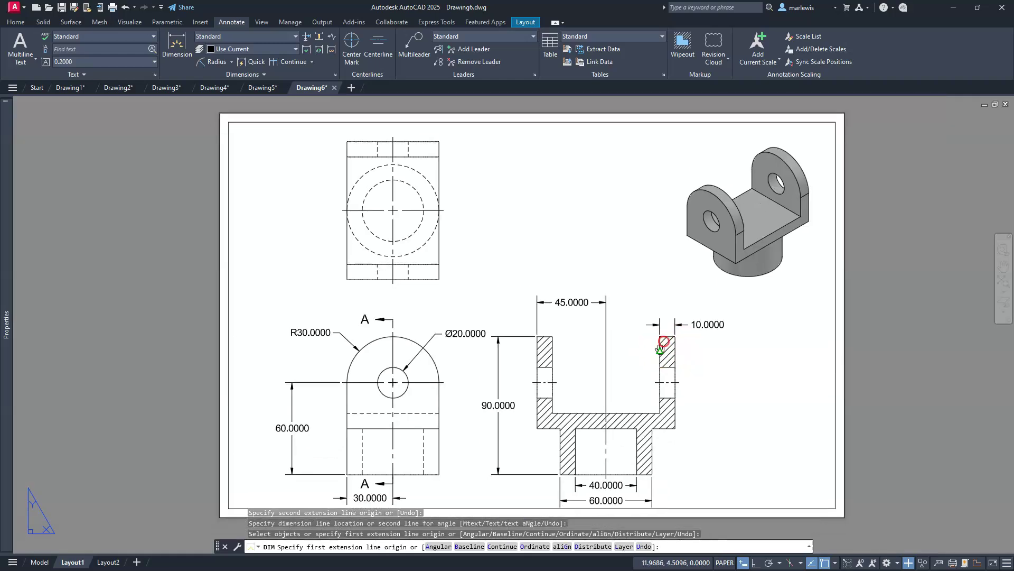
{"action": "scroll", "coordinate": [676, 410], "scroll_direction": "up", "scroll_amount": 2}
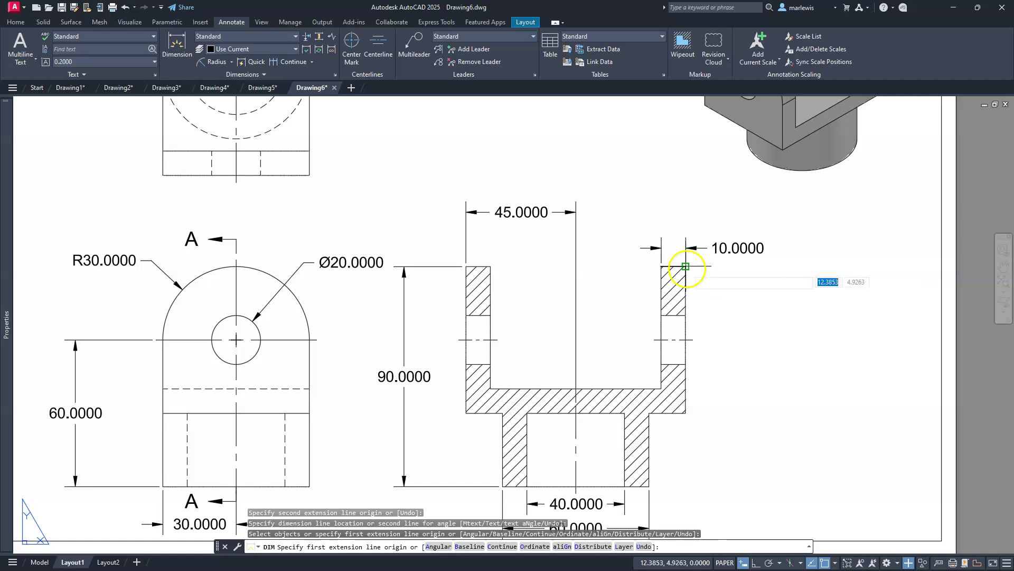
{"action": "left_click", "coordinate": [688, 269]}
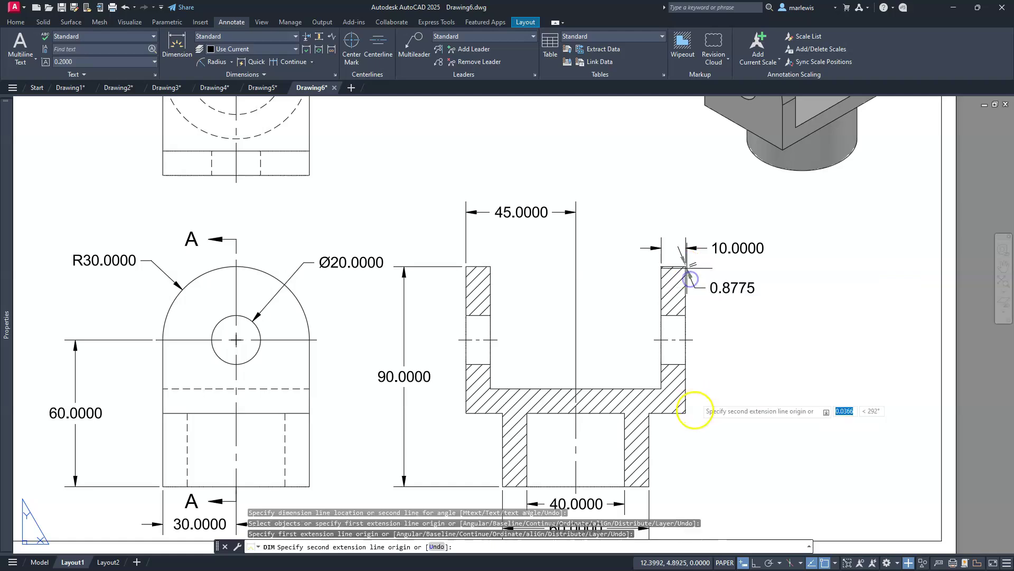
{"action": "left_click", "coordinate": [687, 411]}
{"action": "left_click", "coordinate": [760, 365]}
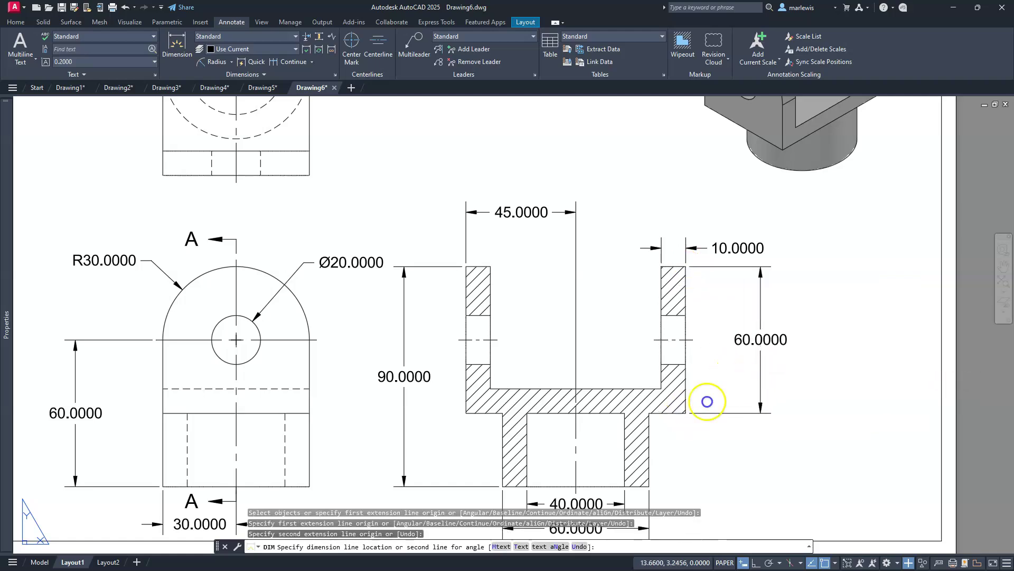
- Dimension the base plate's thickness in section A-A, placed between the right upright and its height dimension
{"action": "left_click", "coordinate": [661, 385]}
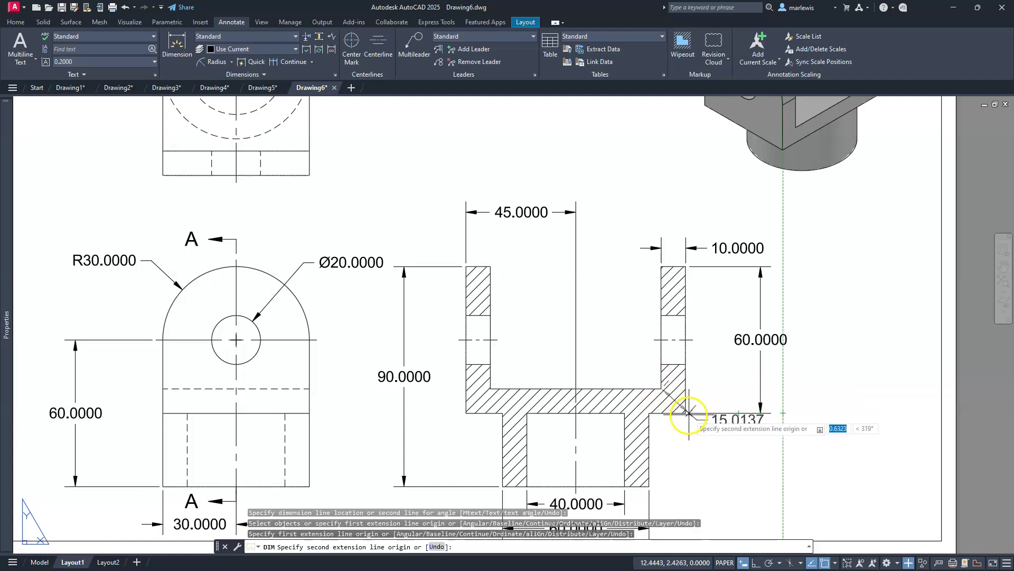
{"action": "left_click", "coordinate": [685, 412]}
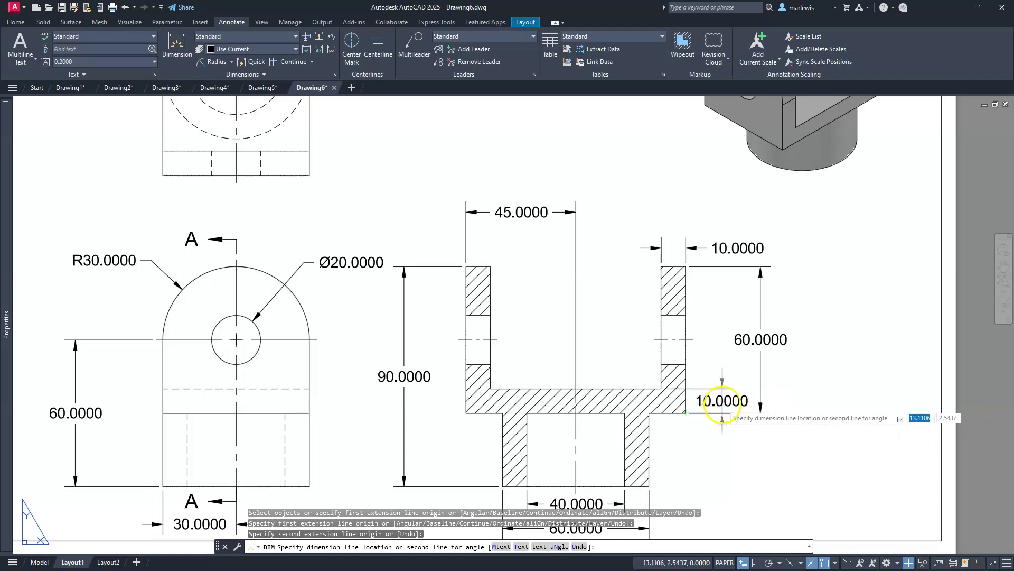
{"action": "left_click", "coordinate": [722, 397]}
- Dimension the overall height of the projected top view between its left corners, placed left of the view
{"action": "middle_click_drag", "start_coordinate": [608, 424], "coordinate": [636, 459]}
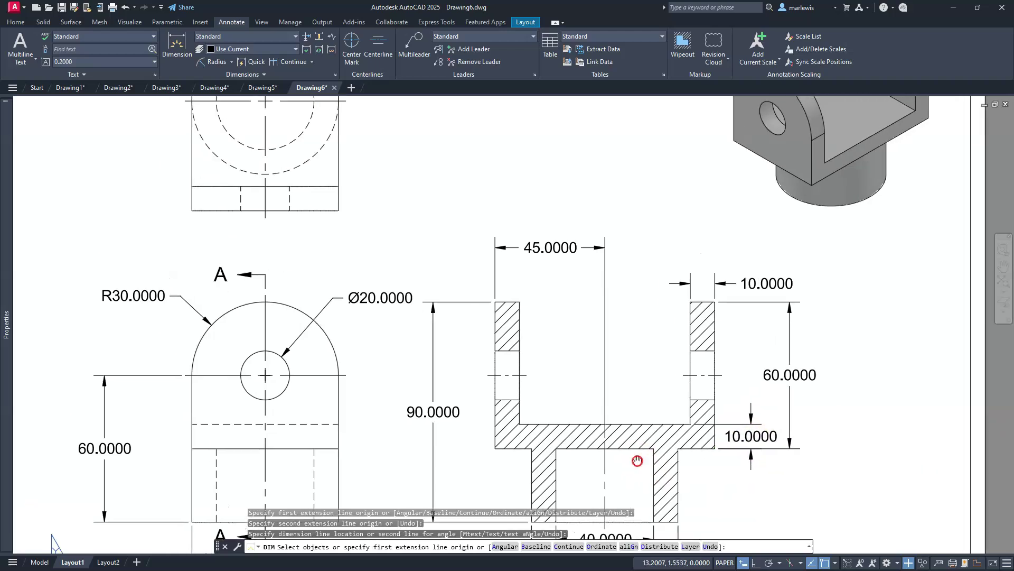
{"action": "scroll", "coordinate": [681, 417], "scroll_direction": "down", "scroll_amount": 3}
{"action": "middle_click_drag", "start_coordinate": [555, 317], "coordinate": [704, 403]}
{"action": "scroll", "coordinate": [502, 303], "scroll_direction": "up", "scroll_amount": 3}
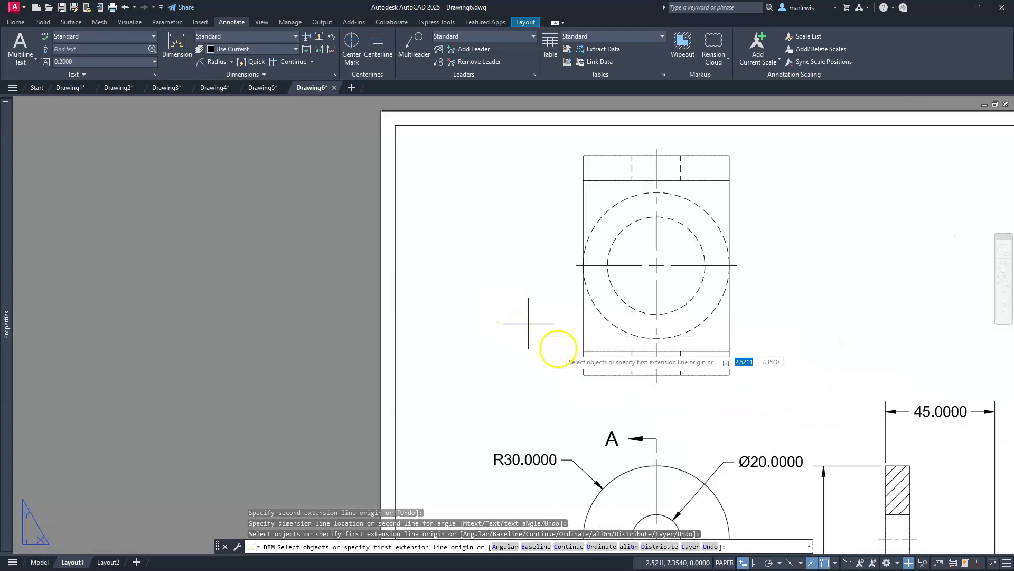
{"action": "left_click", "coordinate": [584, 372]}
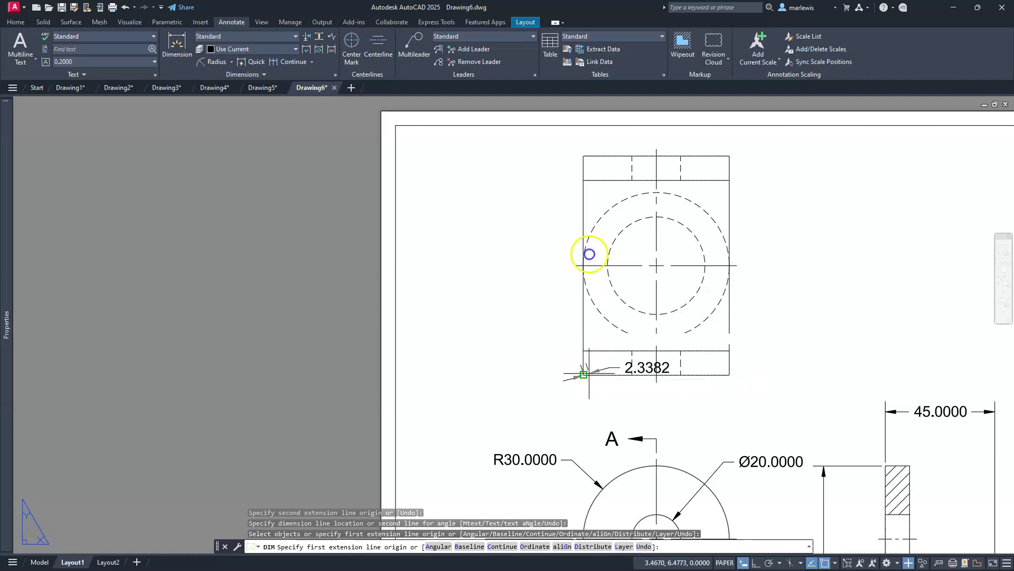
{"action": "left_click", "coordinate": [583, 156]}
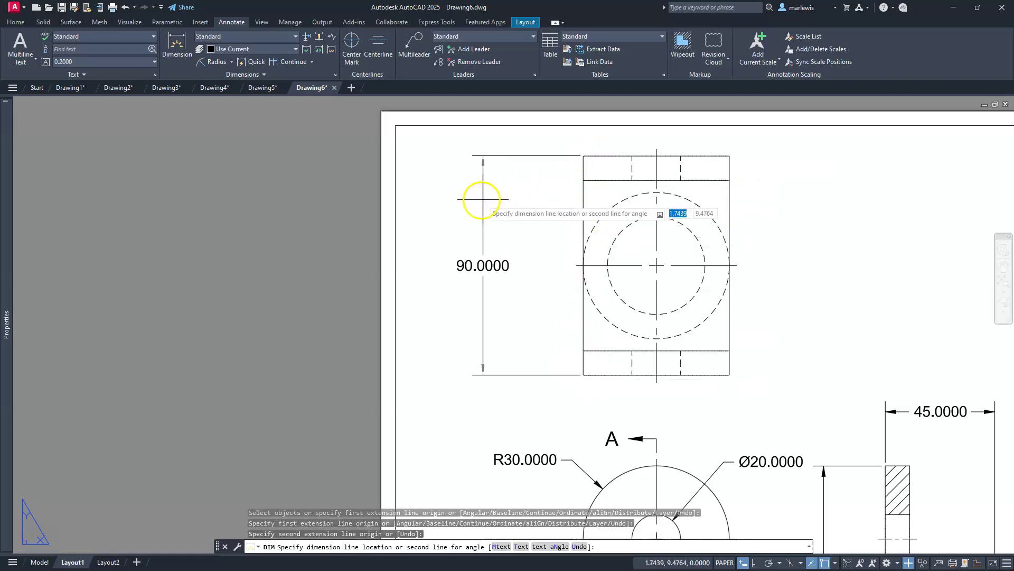
{"action": "left_click", "coordinate": [480, 199]}
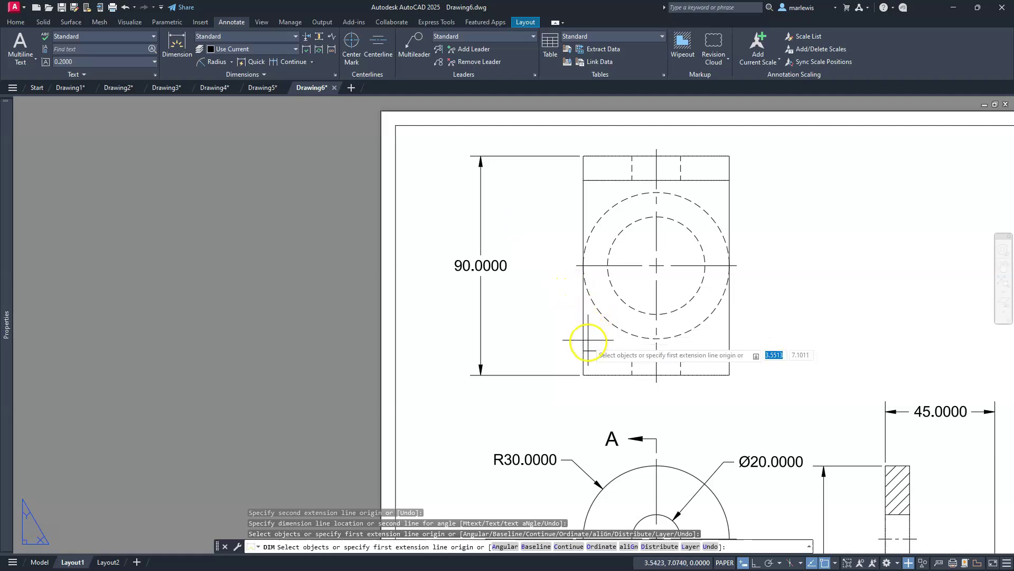
- Dimension the inner spacing between the two uprights in the top view, placed inside the overall height dimension
{"action": "left_click", "coordinate": [588, 350]}
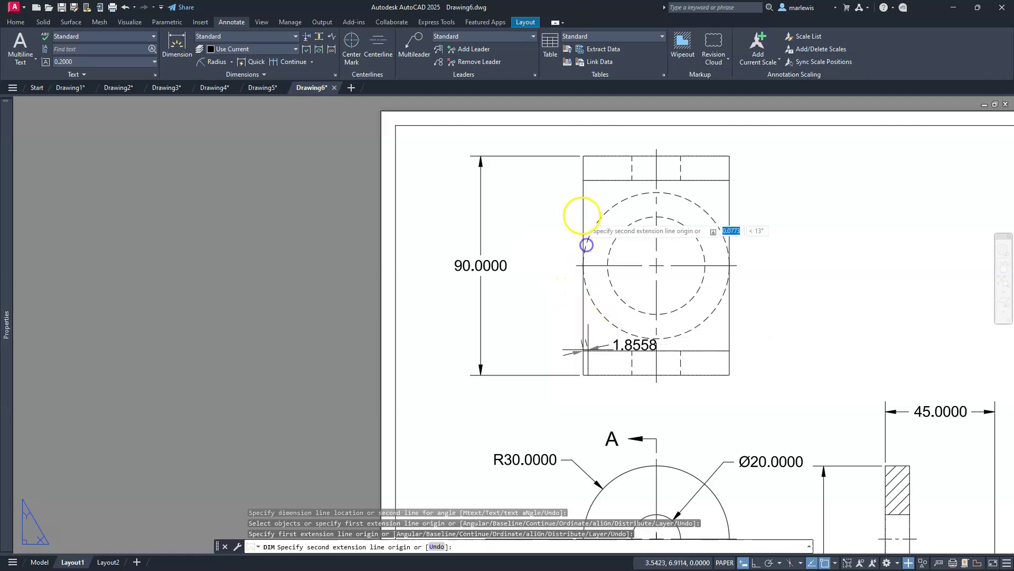
{"action": "left_click", "coordinate": [585, 180]}
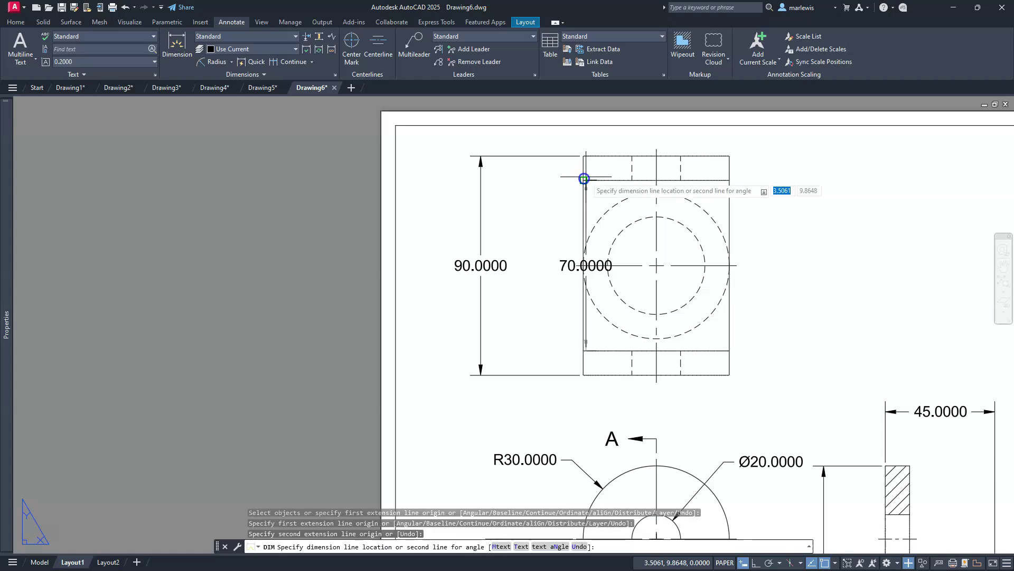
{"action": "left_click", "coordinate": [535, 209]}
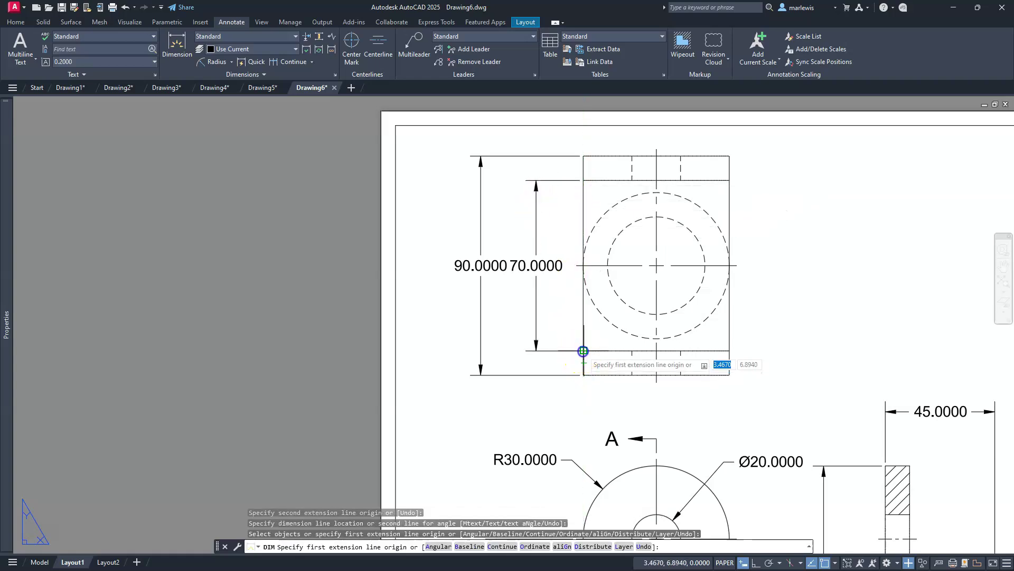
- Dimension the lower upright's thickness in the top view, aligned with the inner spacing dimension, and end the dimension command
{"action": "left_click", "coordinate": [584, 351]}
{"action": "left_click", "coordinate": [584, 375]}
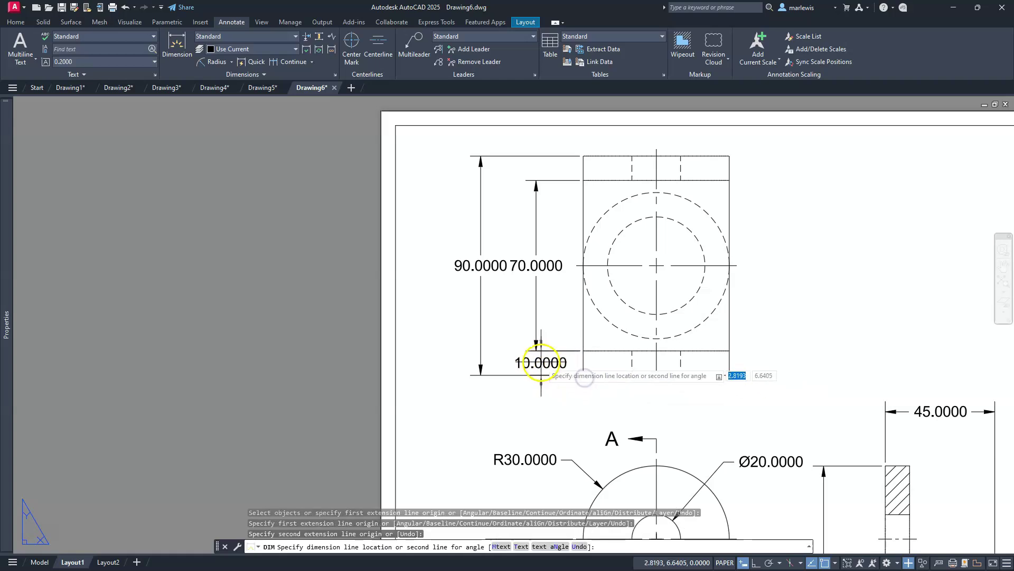
{"action": "left_click", "coordinate": [536, 349]}
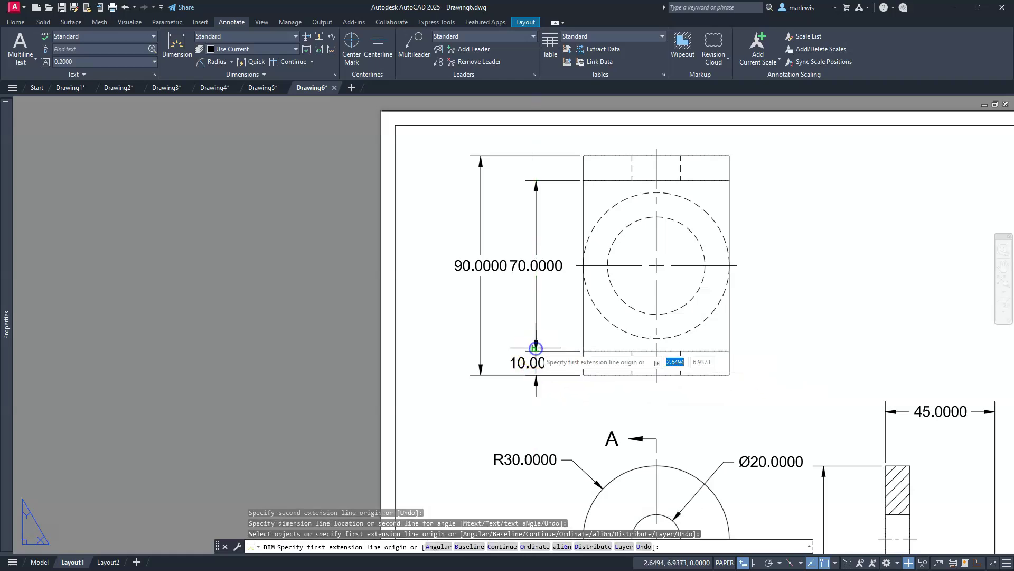
{"action": "key", "text": "Escape"}
- Delete the thickness dimension above section A-A's right upright
{"action": "scroll", "coordinate": [599, 316], "scroll_direction": "down", "scroll_amount": 4}
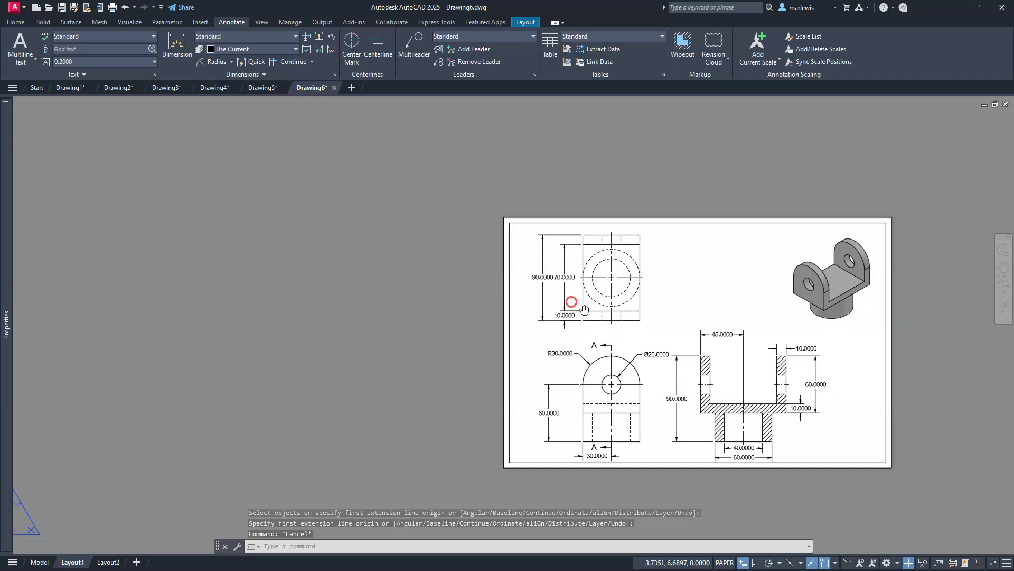
{"action": "scroll", "coordinate": [676, 346], "scroll_direction": "up", "scroll_amount": 3}
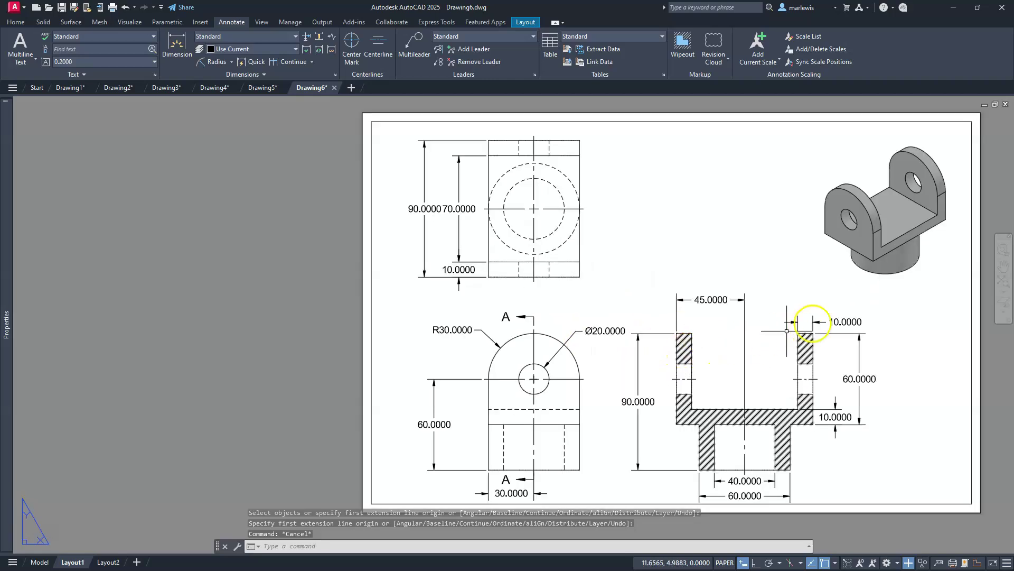
{"action": "left_click", "coordinate": [842, 321]}
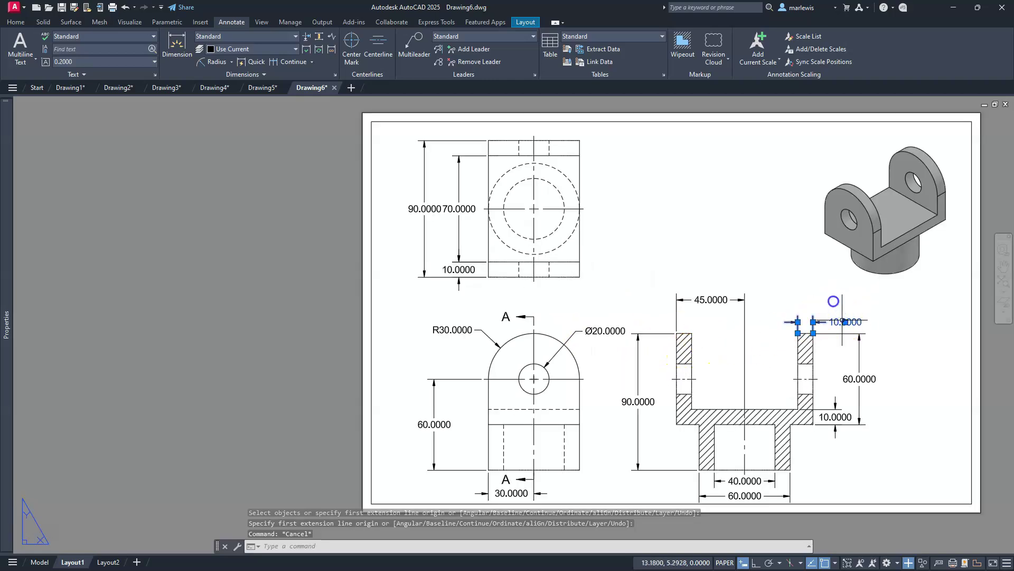
{"action": "key", "text": "Delete"}
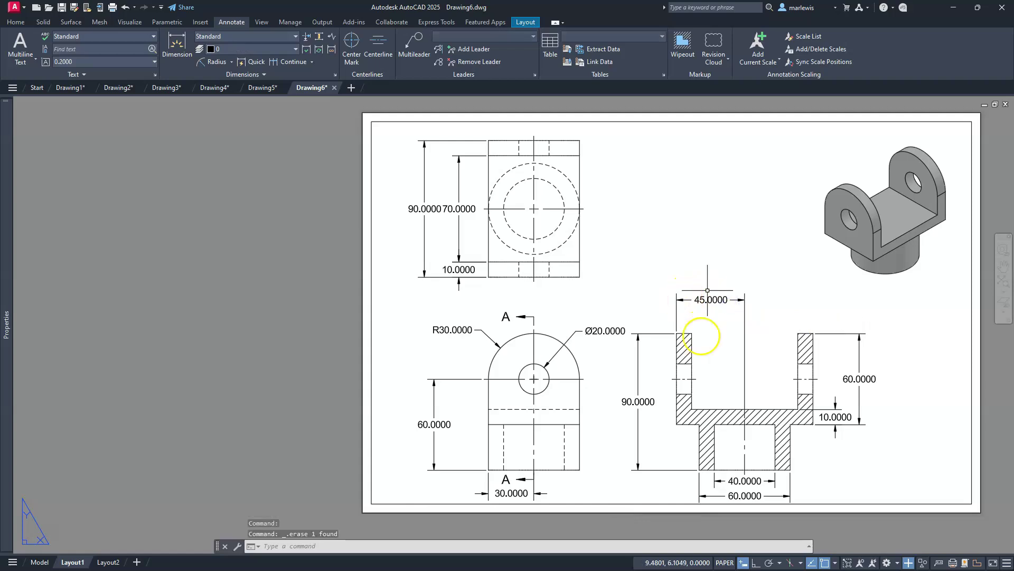
- Modify the Standard dimension style to suppress trailing zeros in linear dimensions
{"action": "middle_click_drag", "start_coordinate": [717, 362], "coordinate": [600, 356]}
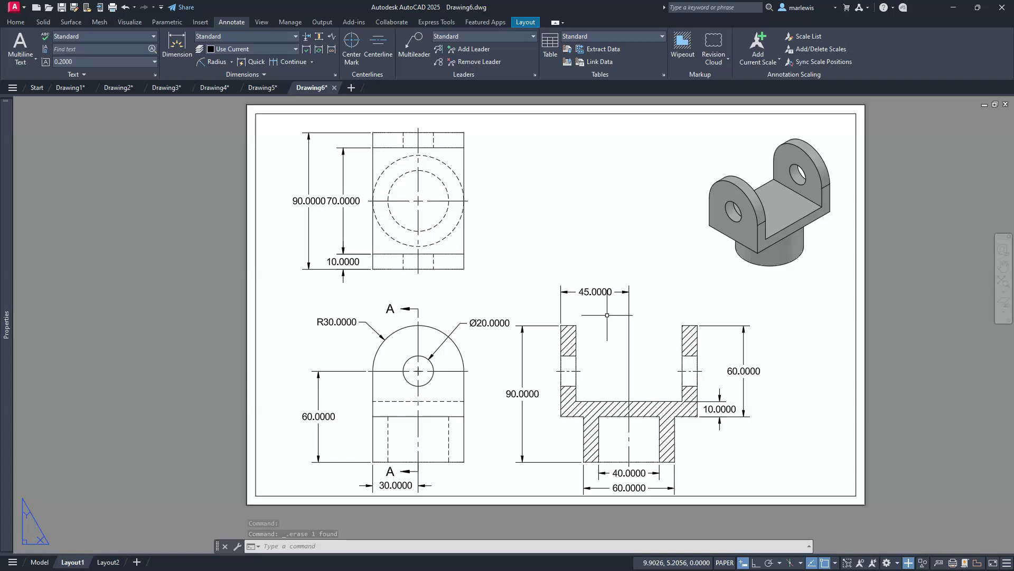
{"action": "type", "text": "D"}
{"action": "key", "text": "Return"}
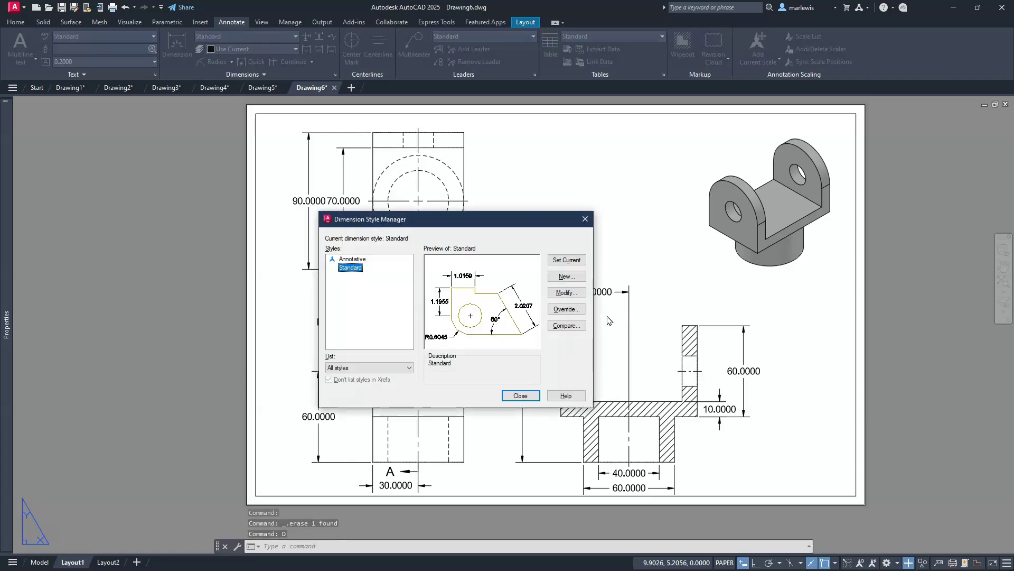
{"action": "left_click", "coordinate": [569, 292]}
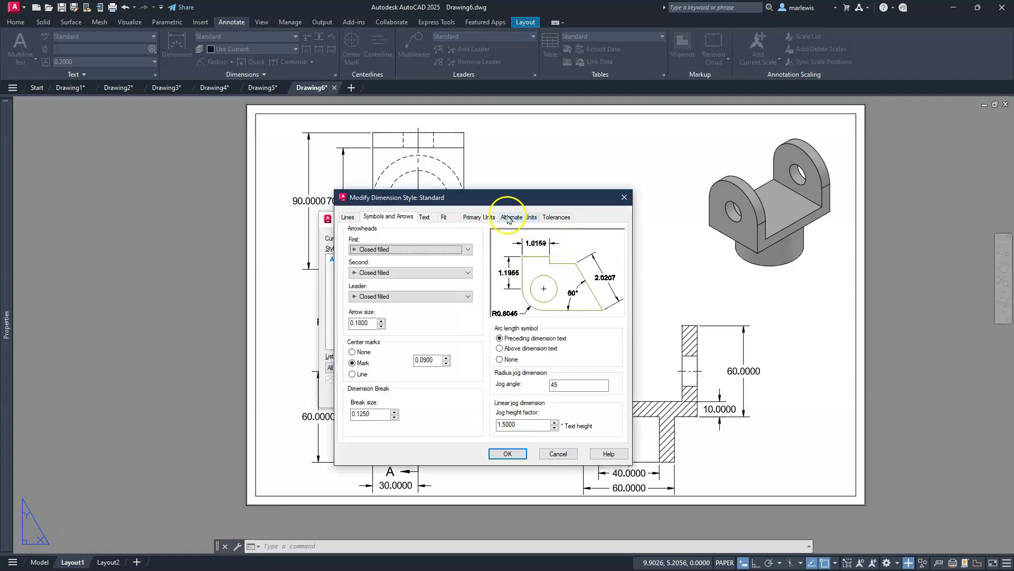
{"action": "left_click", "coordinate": [518, 217]}
{"action": "left_click", "coordinate": [477, 217]}
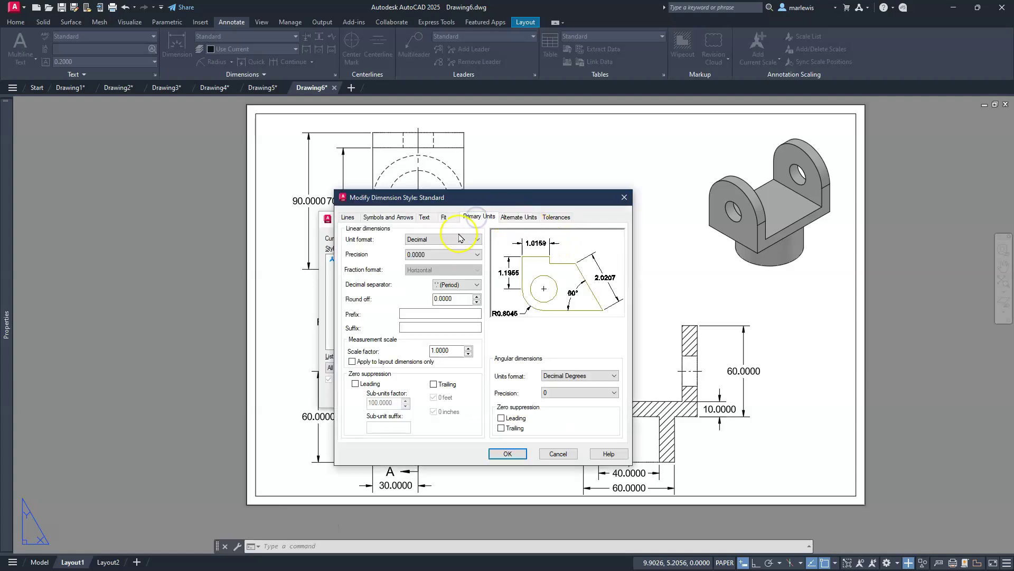
{"action": "left_click", "coordinate": [434, 385]}
- Review the Standard dimension style's fit and text settings, set its center marks to None, and apply the style changes
{"action": "left_click", "coordinate": [445, 220]}
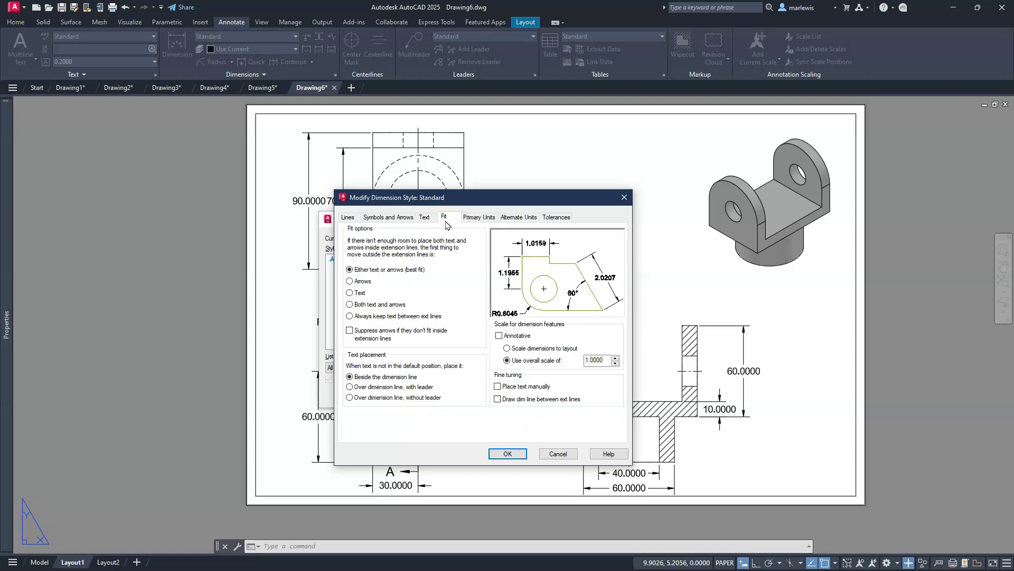
{"action": "left_click", "coordinate": [423, 218]}
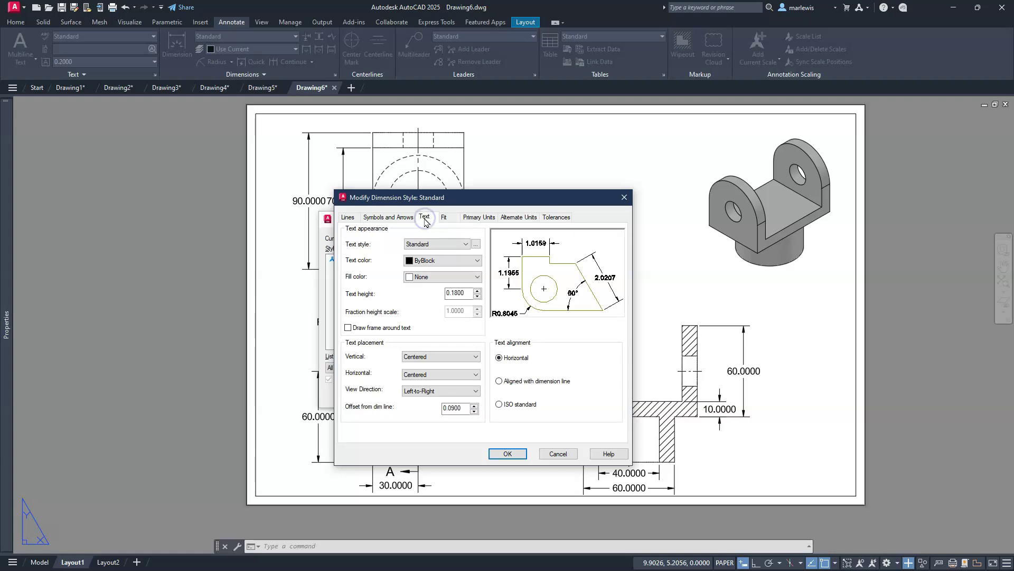
{"action": "left_click", "coordinate": [394, 217]}
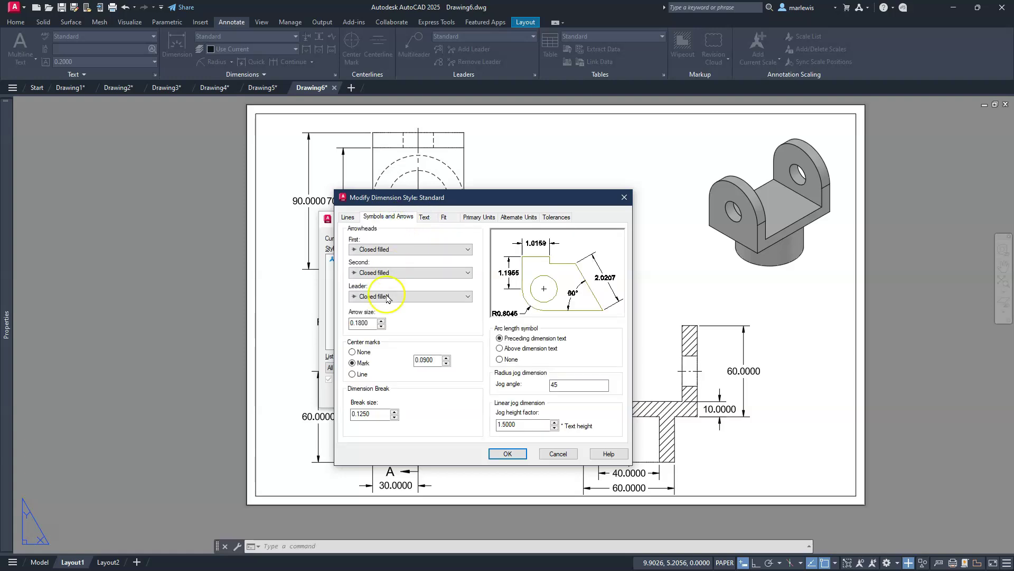
{"action": "left_click", "coordinate": [352, 352]}
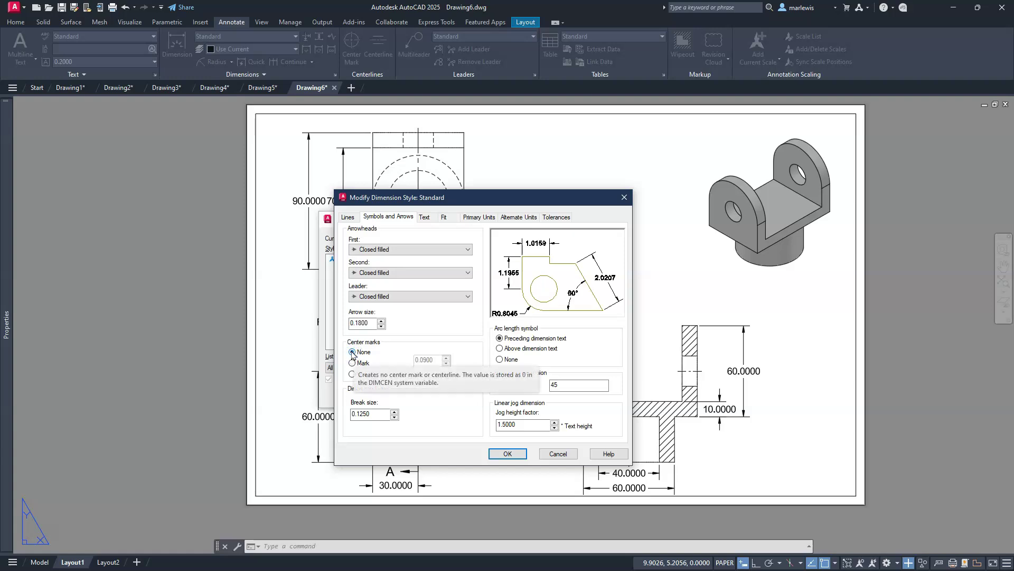
{"action": "left_click", "coordinate": [513, 454]}
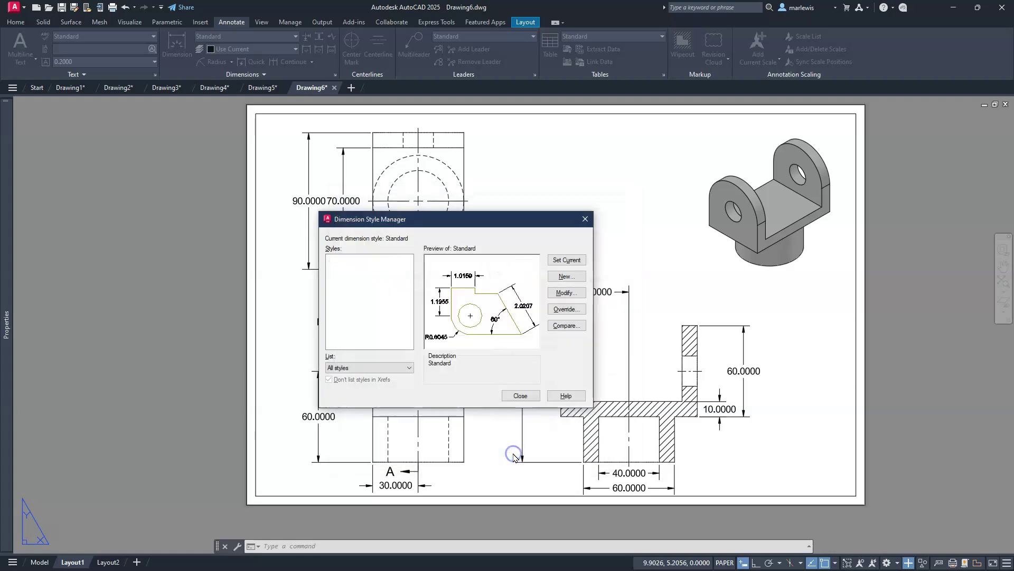
{"action": "left_click", "coordinate": [520, 396]}
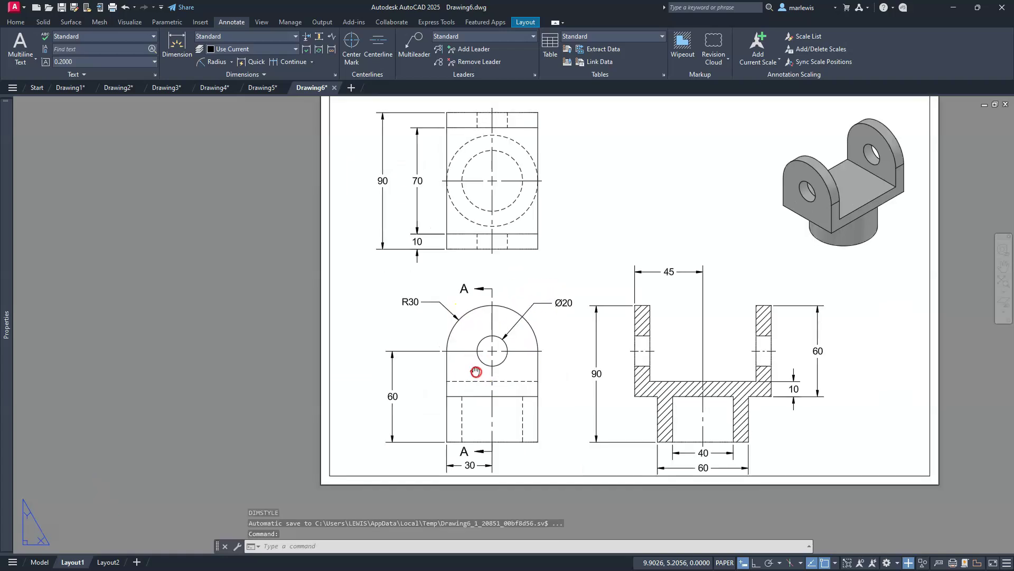
- Add THRU on a second line beneath the Ø20 hole dimension text in the front view
{"action": "scroll", "coordinate": [548, 318], "scroll_direction": "up", "scroll_amount": 4}
{"action": "scroll", "coordinate": [547, 319], "scroll_direction": "up", "scroll_amount": 2}
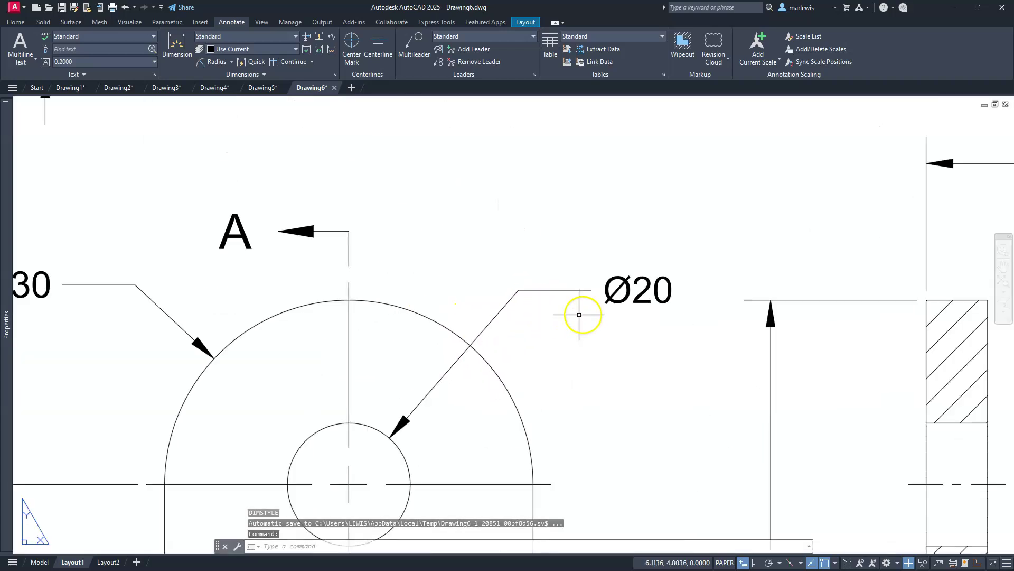
{"action": "key", "text": "Escape"}
{"action": "key", "text": "Escape"}
{"action": "left_click", "coordinate": [640, 294]}
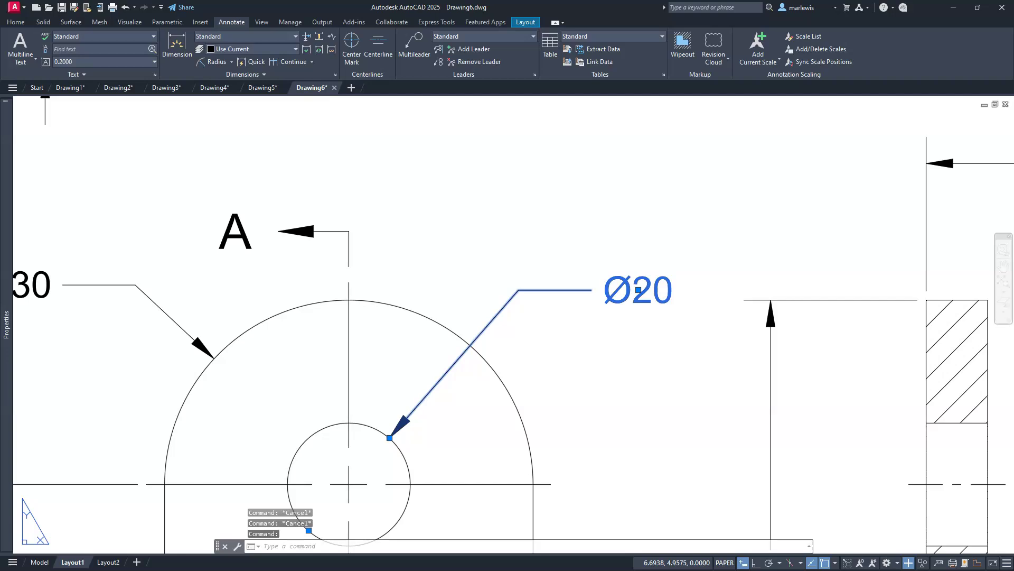
{"action": "double_click", "coordinate": [640, 293]}
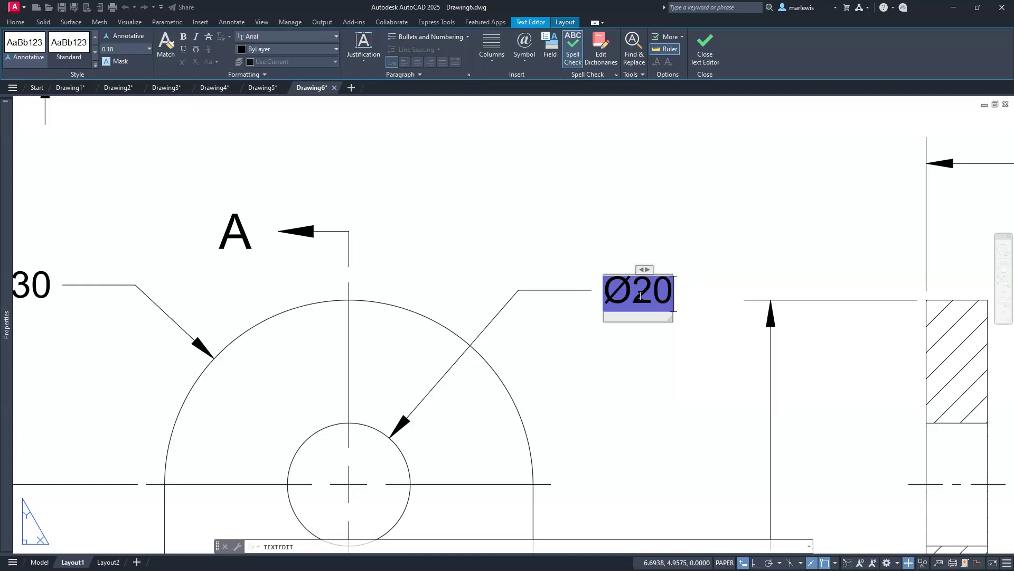
{"action": "type", "text": "T"}
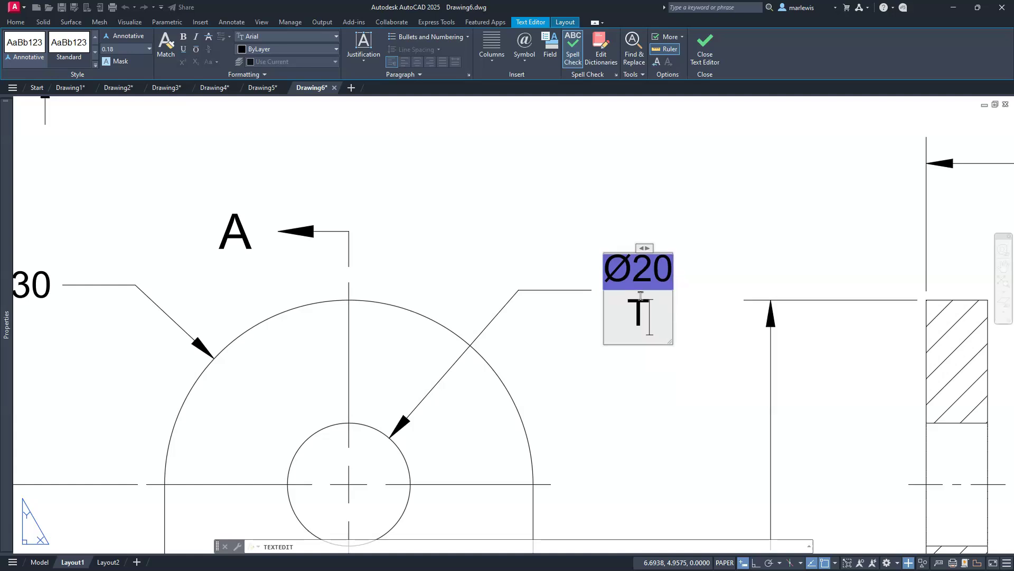
{"action": "type", "text": "HRU"}
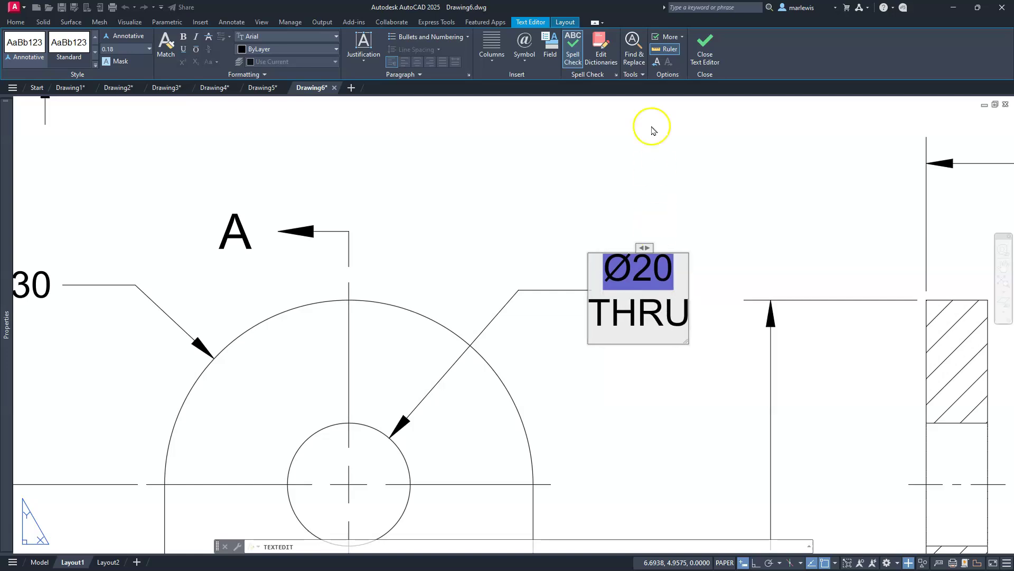
{"action": "left_click", "coordinate": [707, 45]}
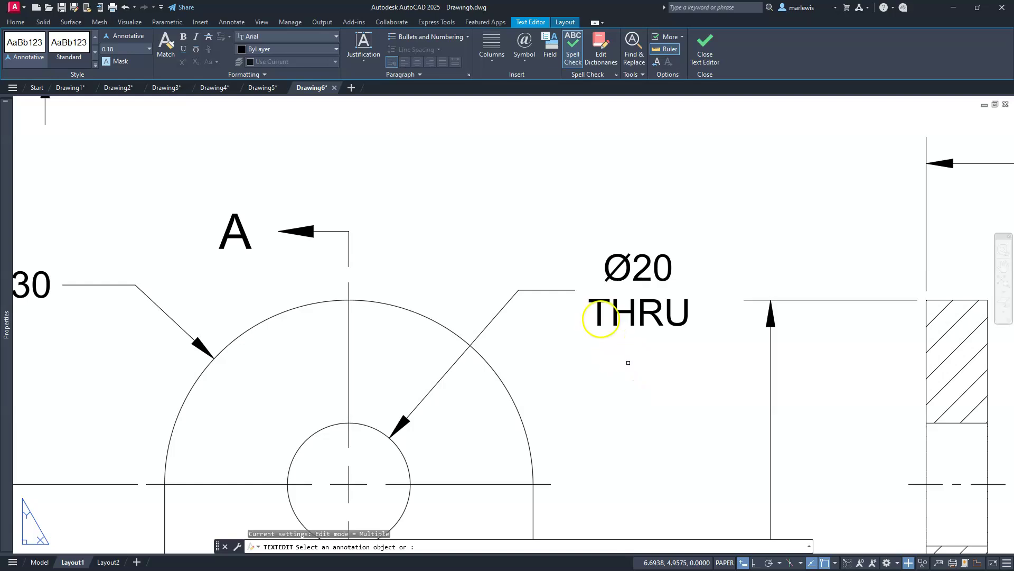
- Insert a diameter symbol before the text of the 60 width dimension below section A-A, and end text editing
{"action": "scroll", "coordinate": [584, 276], "scroll_direction": "down", "scroll_amount": 5}
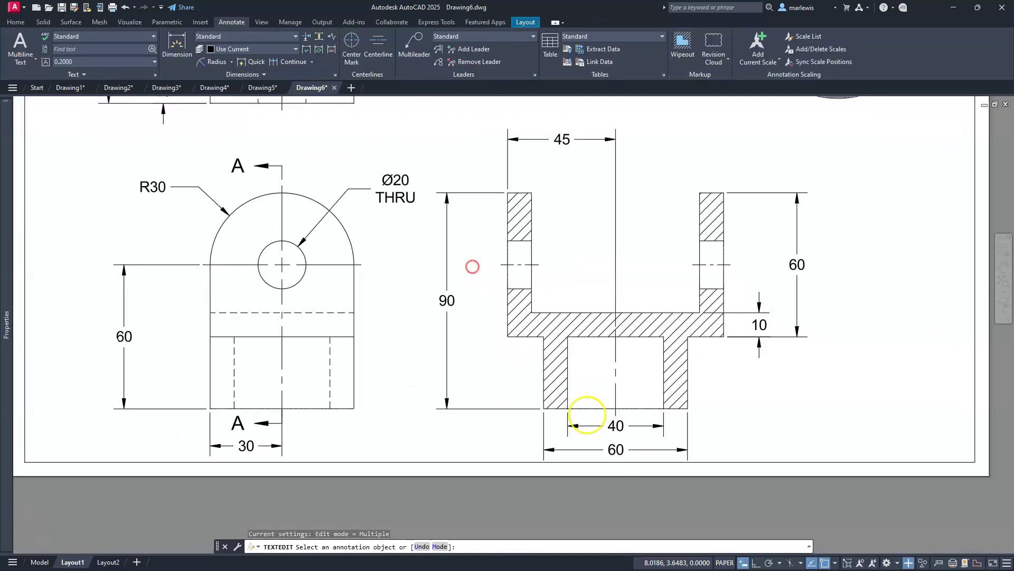
{"action": "scroll", "coordinate": [638, 477], "scroll_direction": "up", "scroll_amount": 5}
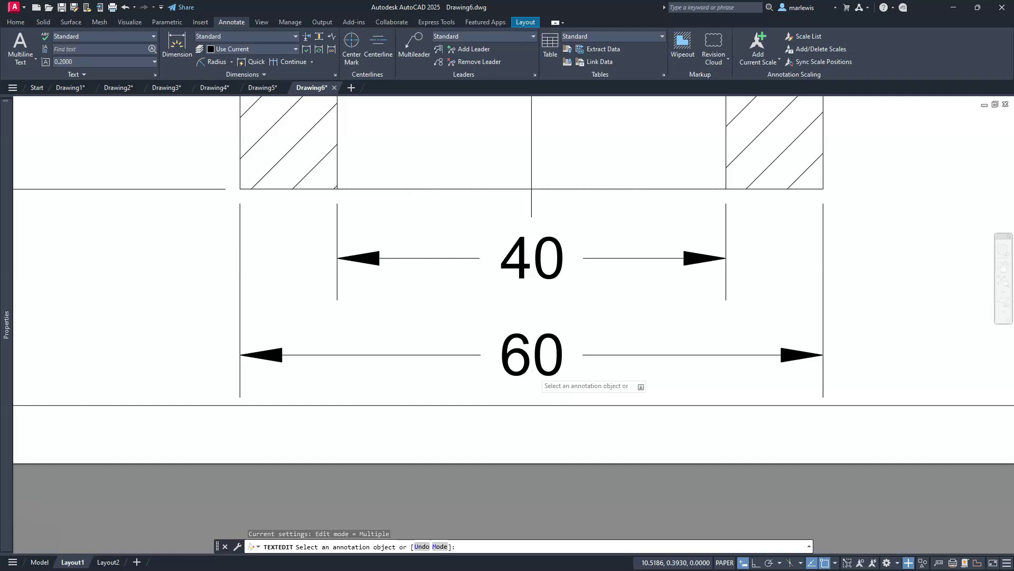
{"action": "scroll", "coordinate": [533, 371], "scroll_direction": "up", "scroll_amount": 2}
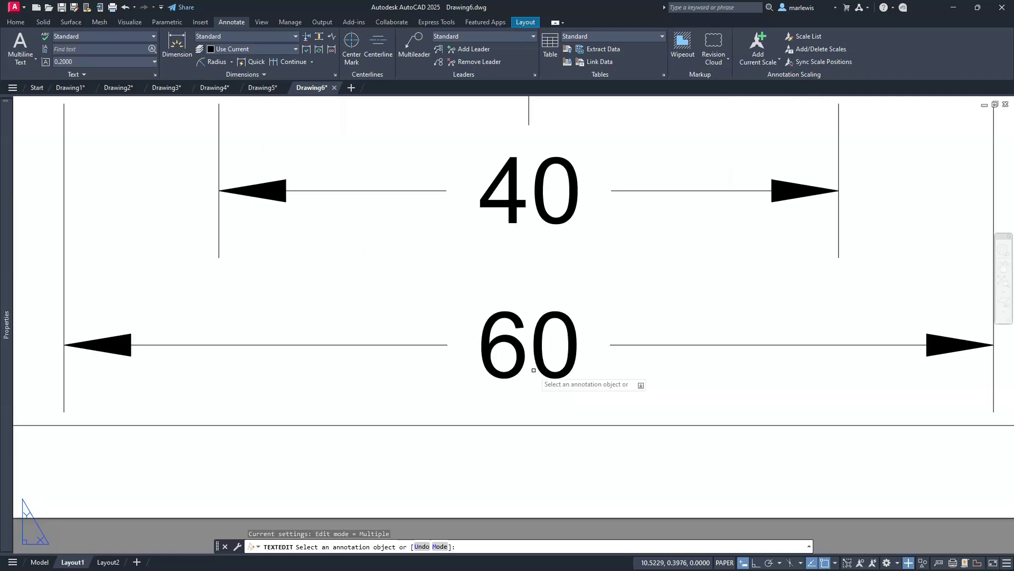
{"action": "left_click", "coordinate": [544, 368]}
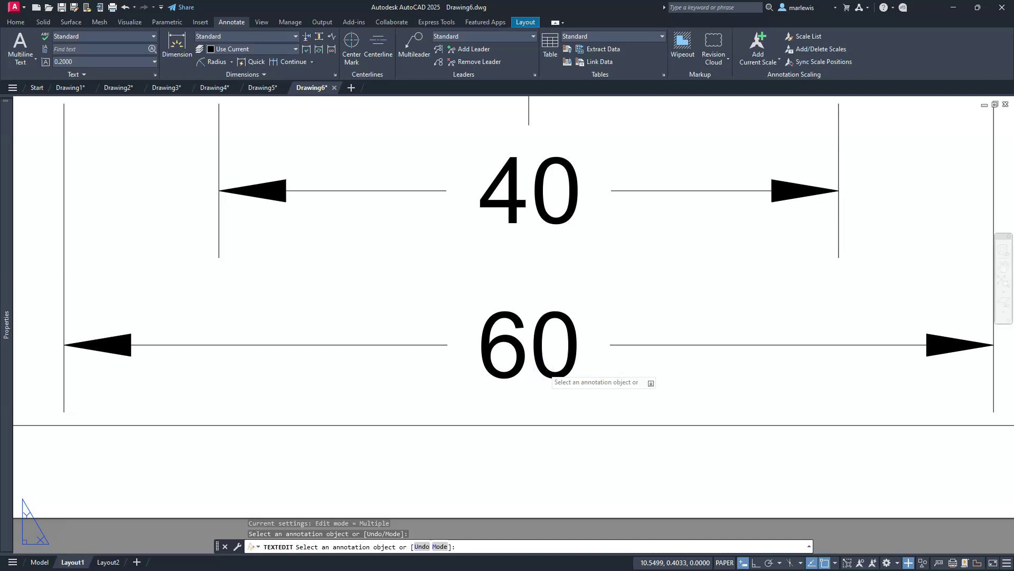
{"action": "left_click", "coordinate": [540, 330]}
{"action": "left_click", "coordinate": [540, 326]}
{"action": "left_click", "coordinate": [571, 317]}
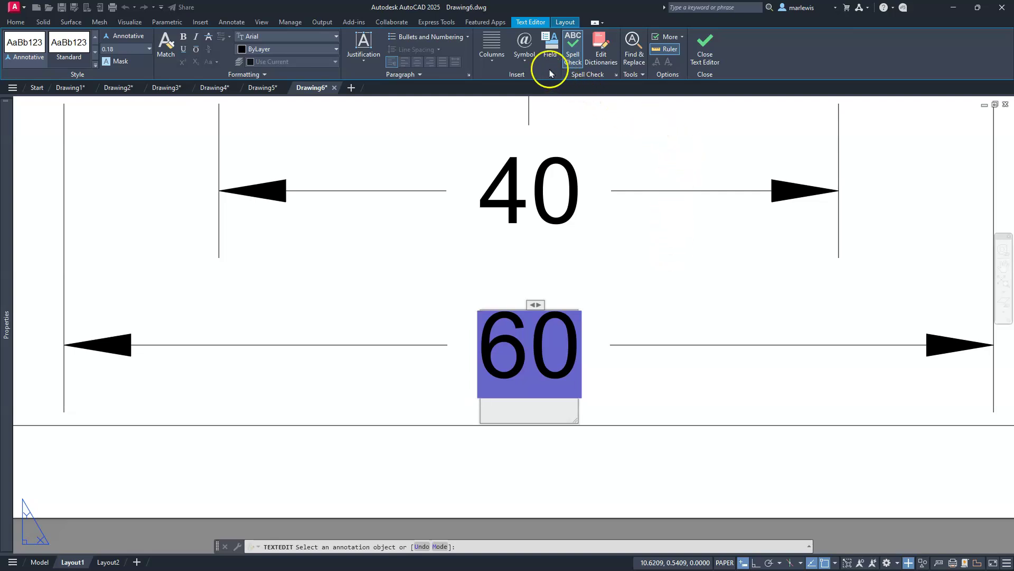
{"action": "left_click", "coordinate": [525, 58]}
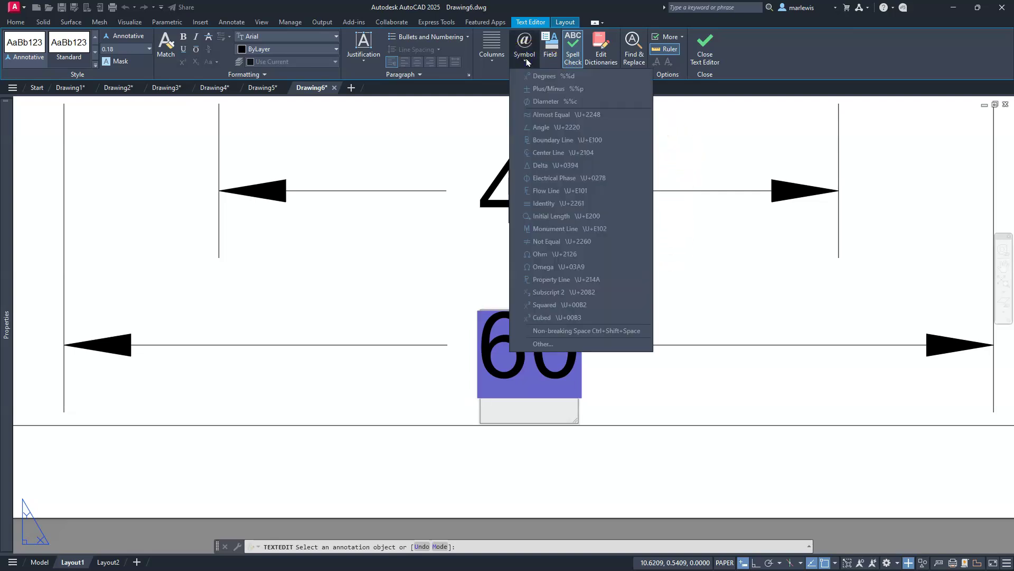
{"action": "left_click", "coordinate": [544, 101]}
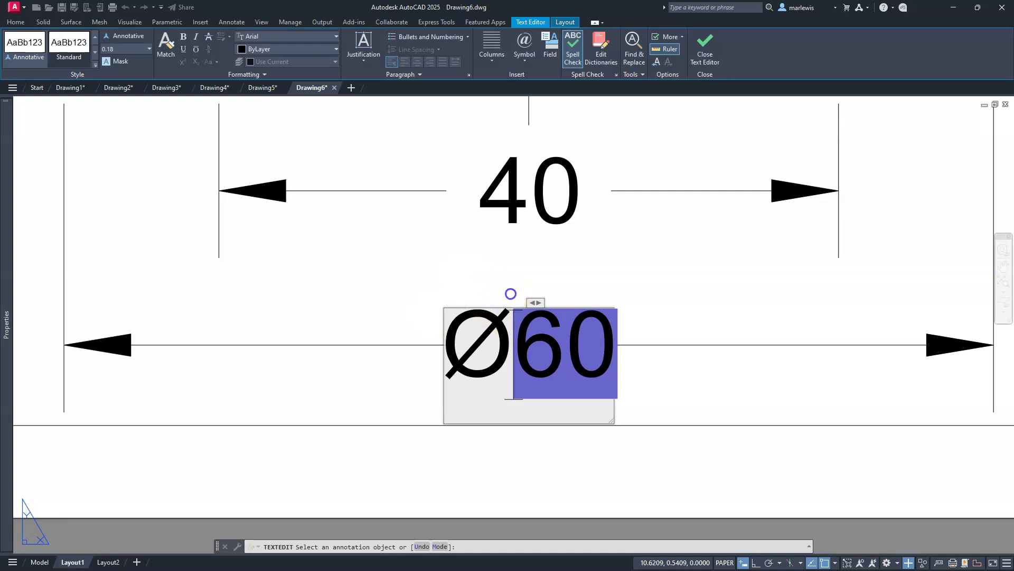
{"action": "left_click", "coordinate": [510, 293]}
{"action": "key", "text": "Escape"}
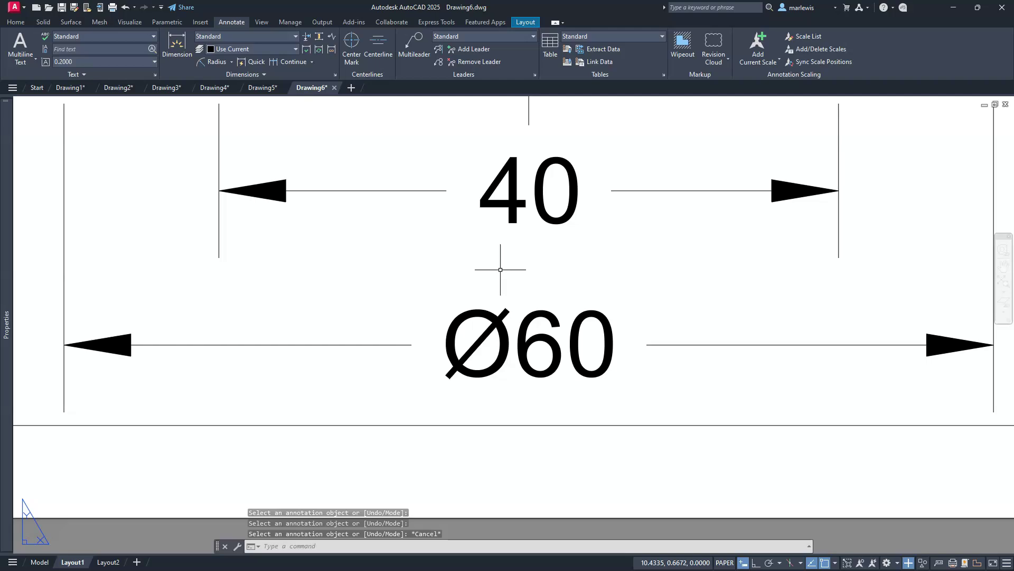
- Undo the recent dimension text edits and redo them
{"action": "key", "text": "Return"}
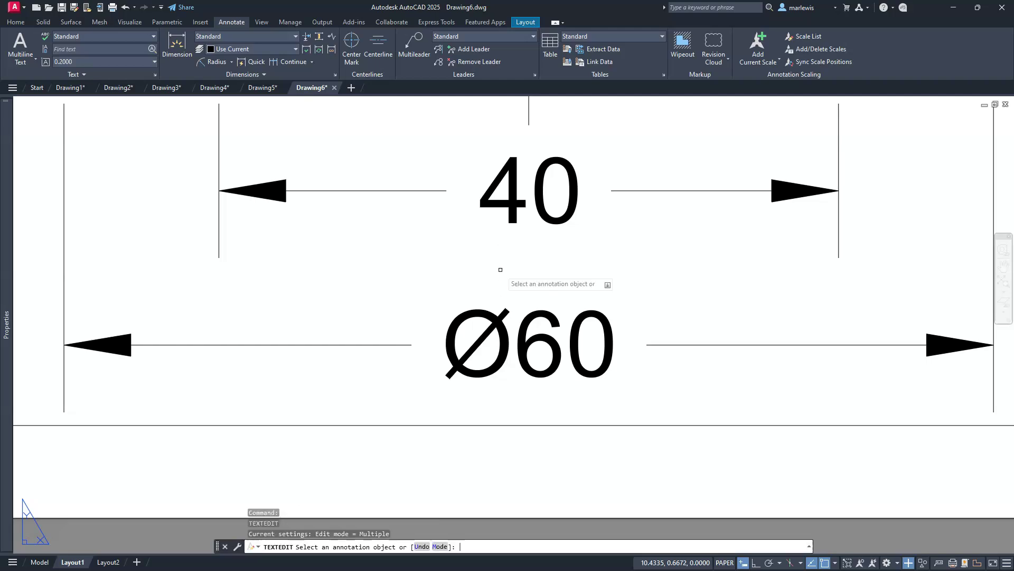
{"action": "key", "text": "Escape"}
{"action": "key", "text": "Escape"}
{"action": "key", "text": "Escape"}
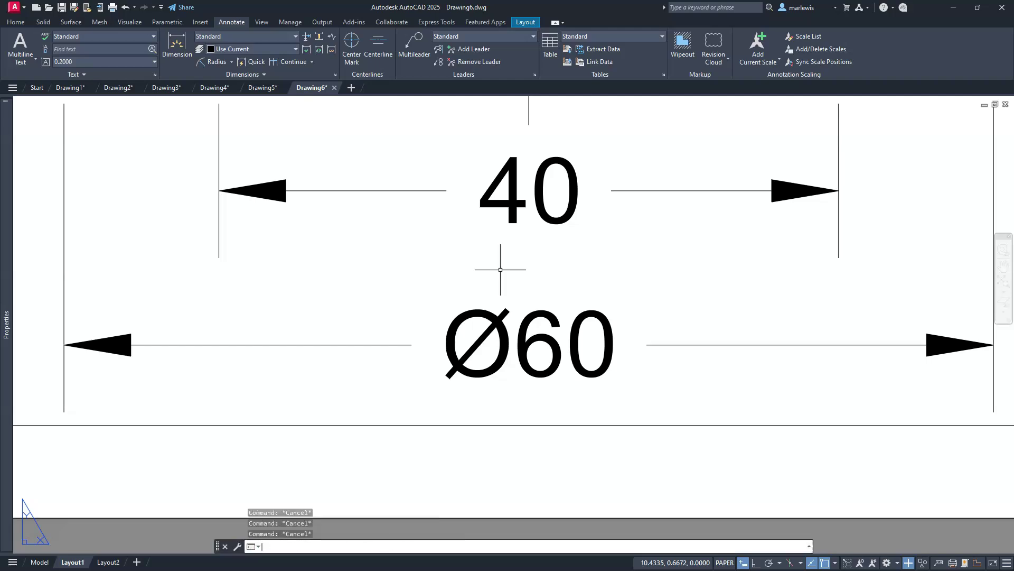
{"action": "type", "text": "u"}
{"action": "key", "text": "Return"}
{"action": "type", "text": "u"}
{"action": "key", "text": "Return"}
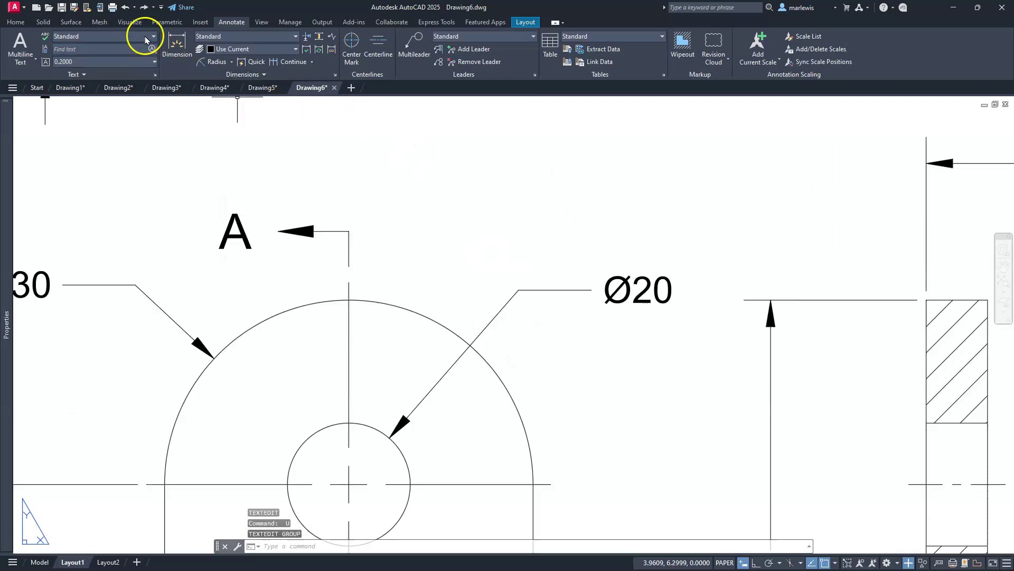
{"action": "left_click", "coordinate": [143, 8]}
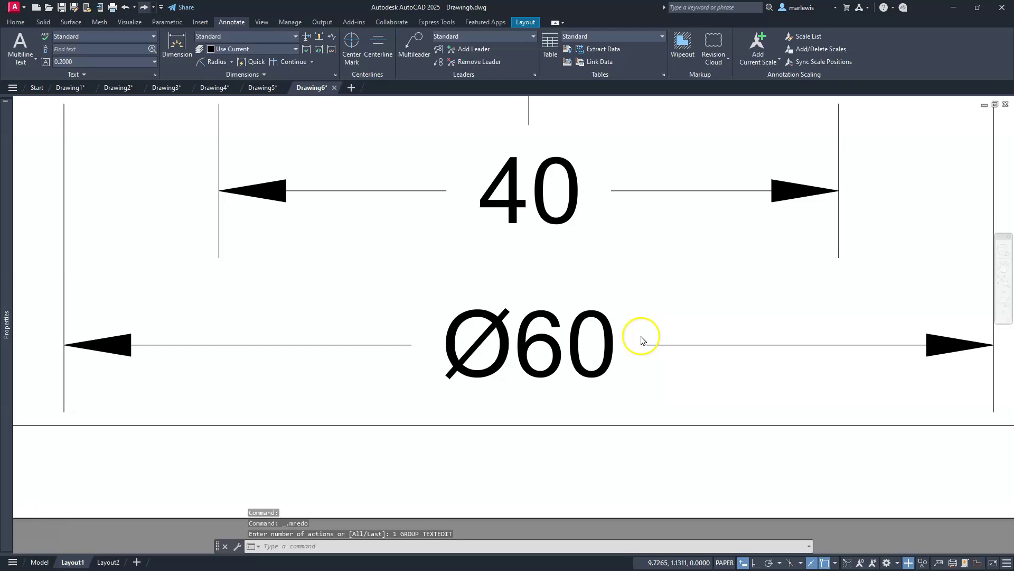
- Remove the diameter symbol from the outer width dimension below section A-A and end text editing
{"action": "scroll", "coordinate": [641, 340], "scroll_direction": "down", "scroll_amount": 7}
{"action": "scroll", "coordinate": [641, 338], "scroll_direction": "down", "scroll_amount": 3}
{"action": "mouse_move", "coordinate": [641, 337]}
{"action": "middle_mouse_down"}
{"action": "mouse_move", "coordinate": [665, 380]}
{"action": "mouse_move", "coordinate": [660, 431]}
{"action": "middle_mouse_up"}
{"action": "scroll", "coordinate": [656, 429], "scroll_direction": "up", "scroll_amount": 2}
{"action": "key", "text": "Escape"}
{"action": "key", "text": "Escape"}
{"action": "key", "text": "Escape"}
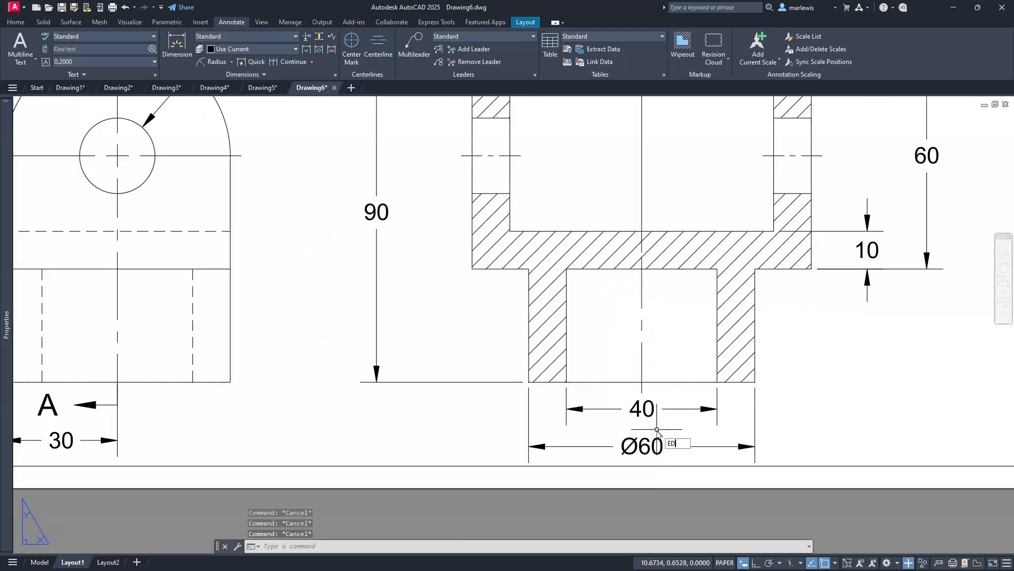
{"action": "type", "text": "ED"}
{"action": "key", "text": "Return"}
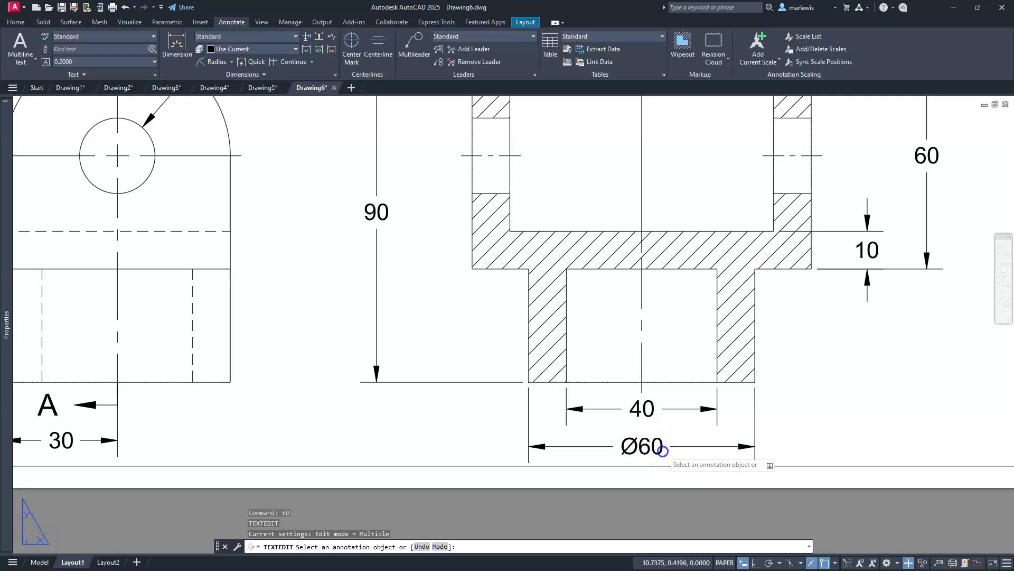
{"action": "left_click", "coordinate": [649, 449]}
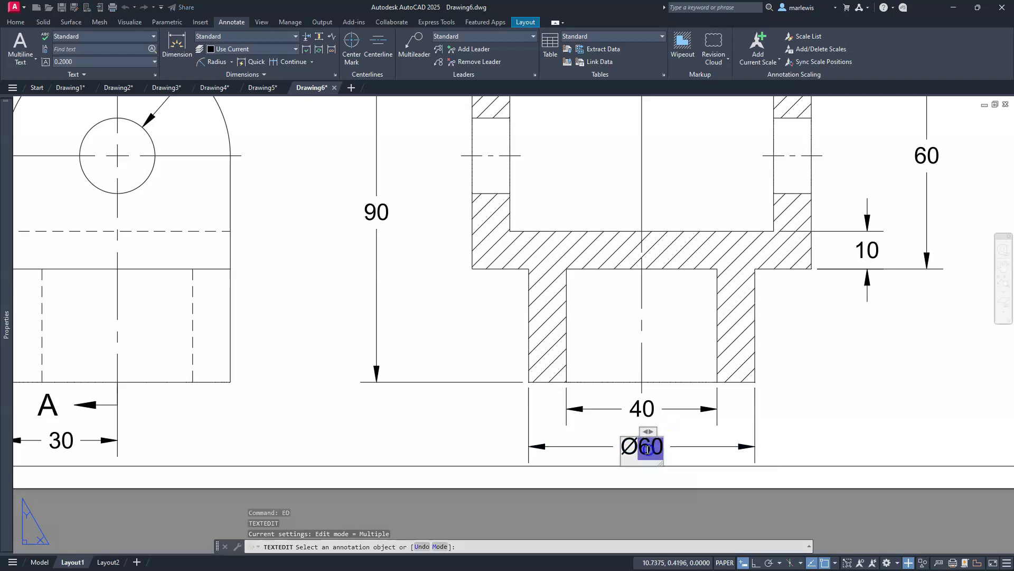
{"action": "key", "text": "BackSpace"}
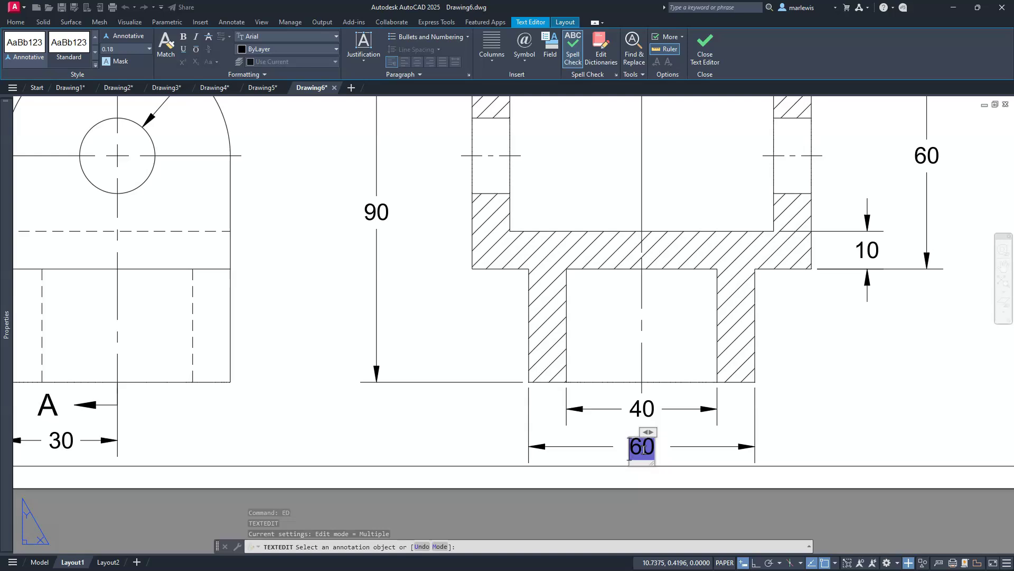
{"action": "left_click", "coordinate": [495, 404]}
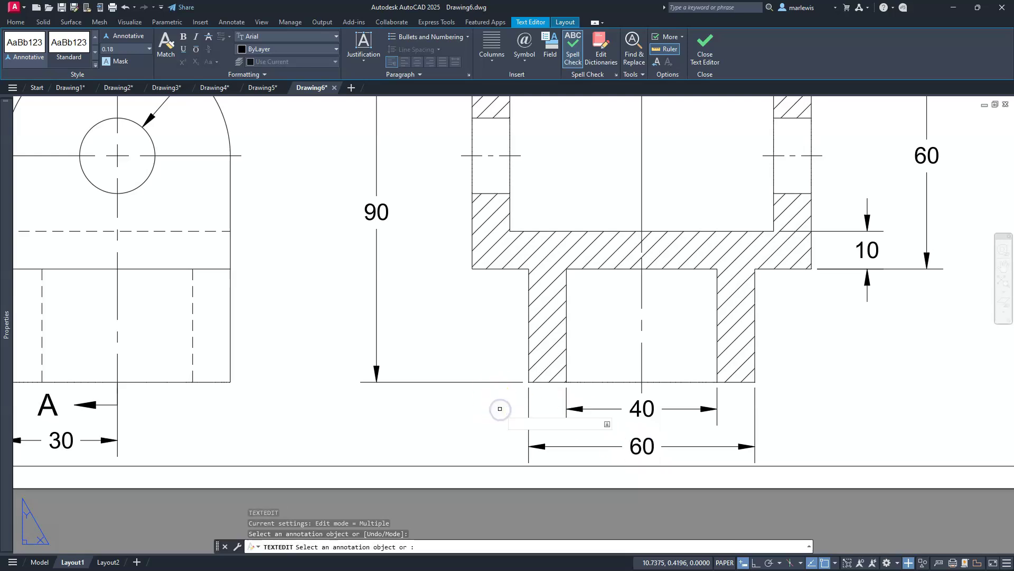
{"action": "key", "text": "Escape"}
- Set the text override of both the 40 and 60 width dimensions below section A-A to %%c<>
{"action": "middle_click_drag", "start_coordinate": [504, 409], "coordinate": [418, 339]}
{"action": "scroll", "coordinate": [628, 392], "scroll_direction": "down", "scroll_amount": 2}
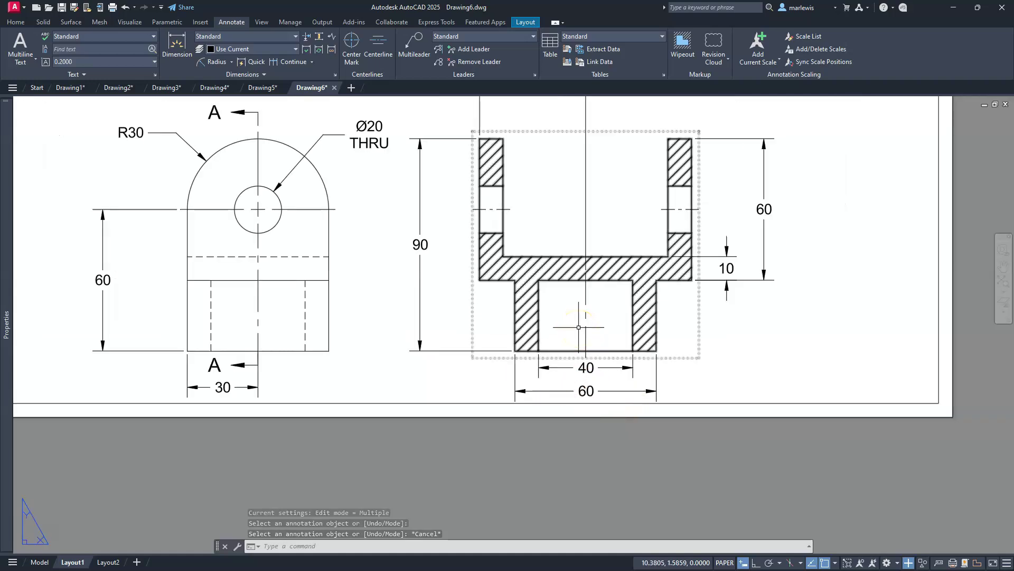
{"action": "left_click", "coordinate": [596, 362]}
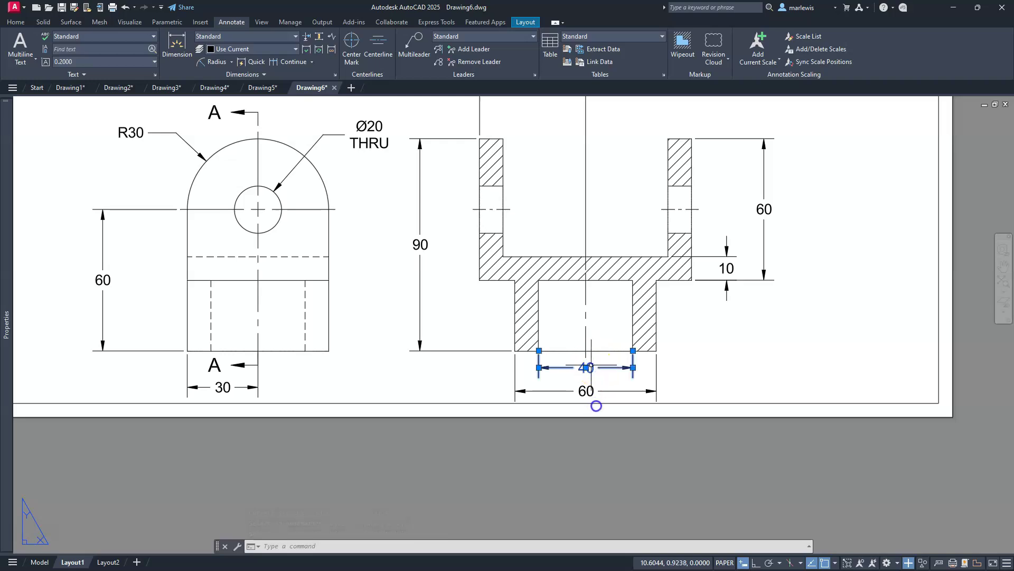
{"action": "left_click", "coordinate": [580, 390]}
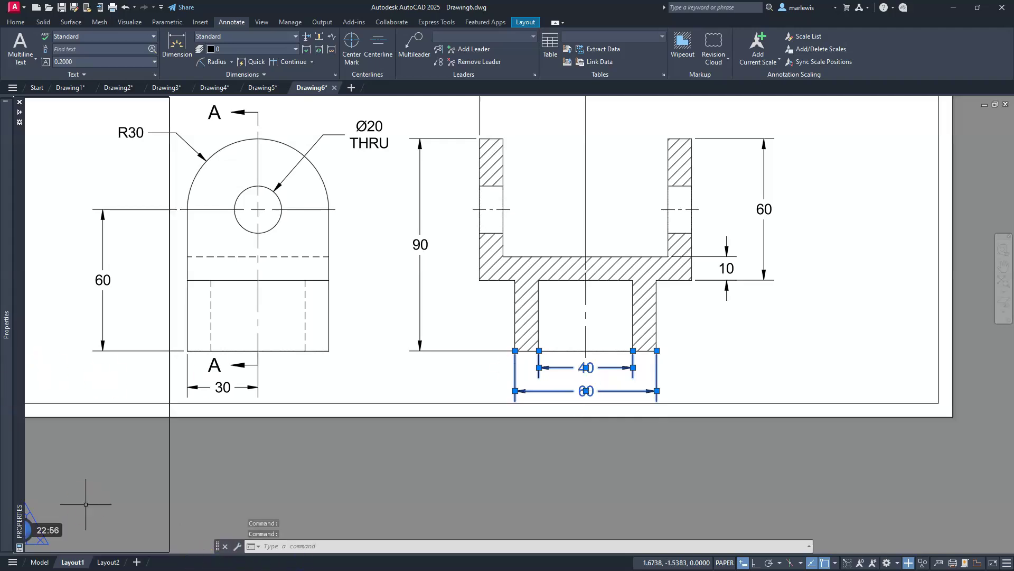
{"action": "left_click", "coordinate": [7, 390]}
{"action": "scroll", "coordinate": [97, 349], "scroll_direction": "down", "scroll_amount": 10}
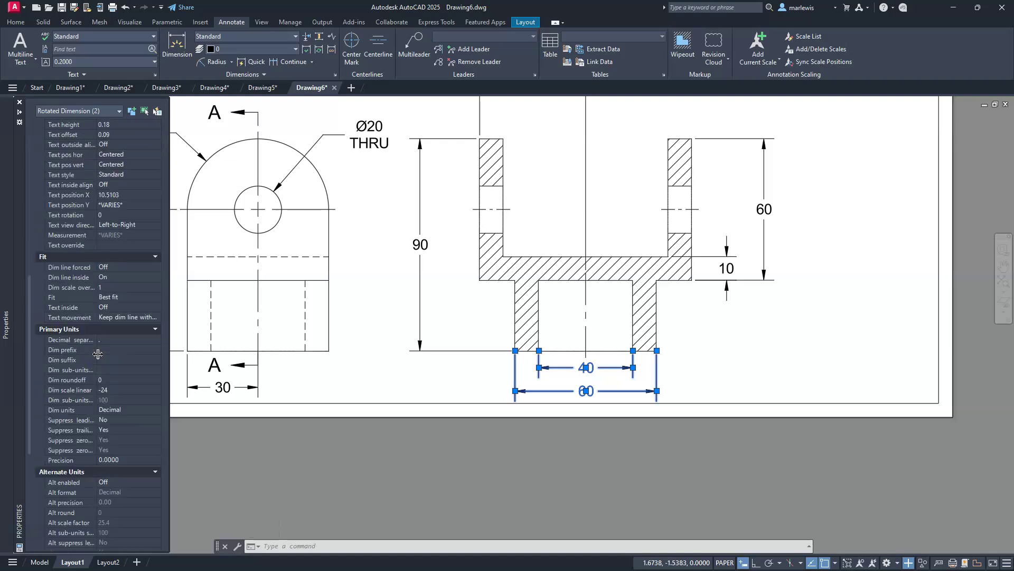
{"action": "scroll", "coordinate": [92, 282], "scroll_direction": "up", "scroll_amount": 2}
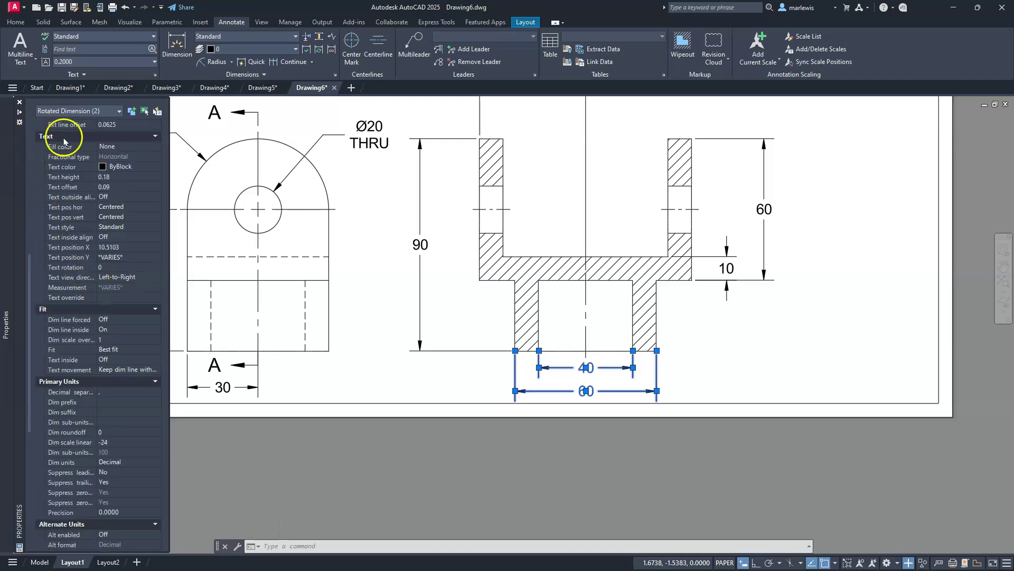
{"action": "left_click", "coordinate": [105, 297]}
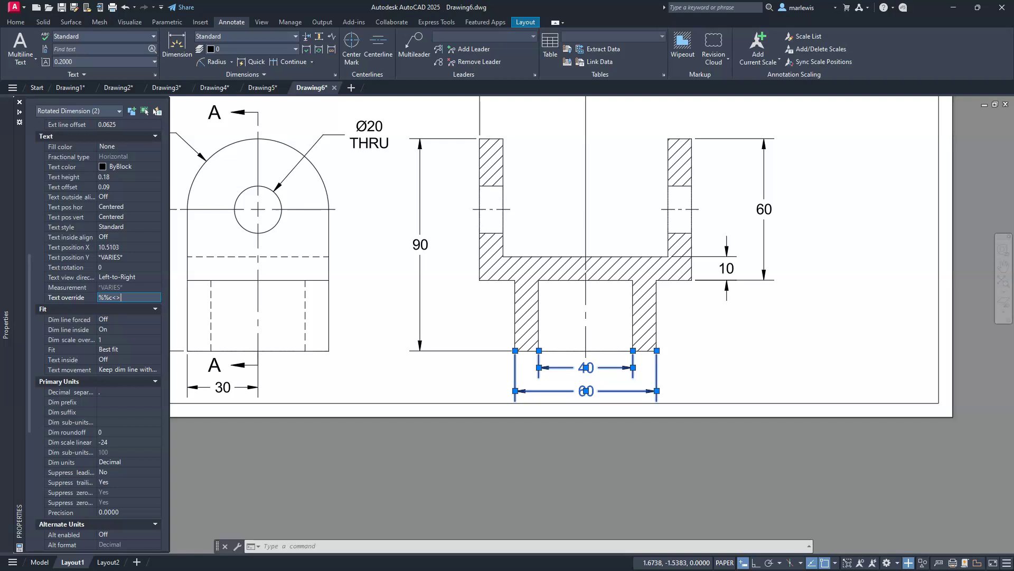
{"action": "key", "text": "Return"}
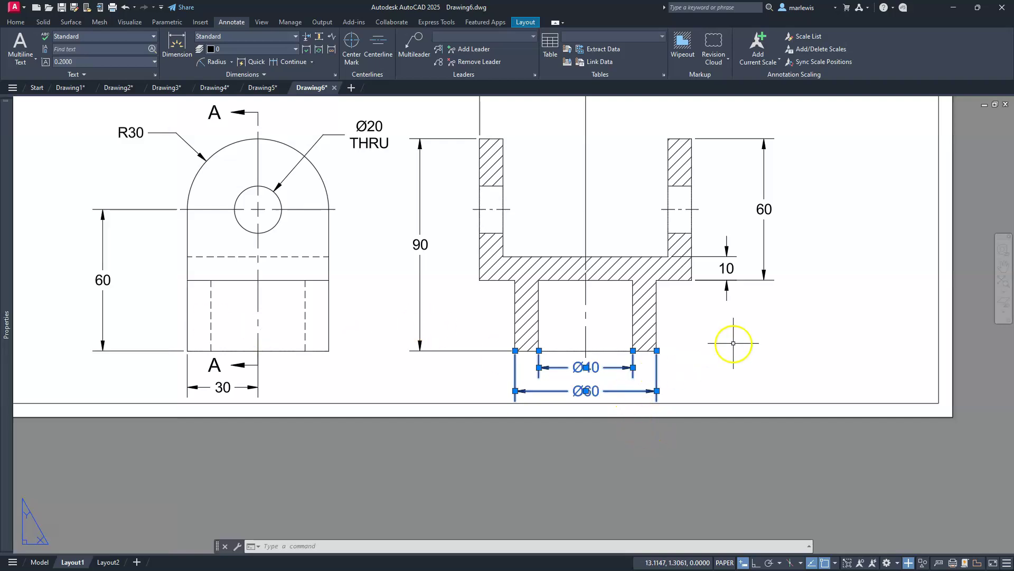
{"action": "key", "text": "Escape"}
{"action": "middle_click", "coordinate": [716, 342]}
{"action": "middle_click", "coordinate": [717, 342]}
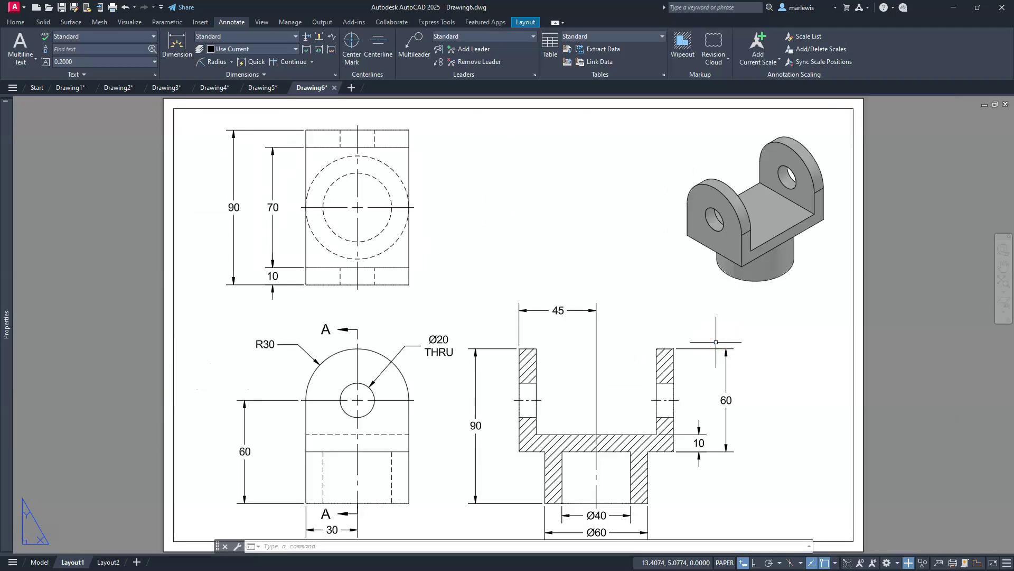
{"action": "middle_click_drag", "start_coordinate": [605, 340], "coordinate": [575, 339]}
{"action": "scroll", "coordinate": [603, 320], "scroll_direction": "down", "scroll_amount": 2}
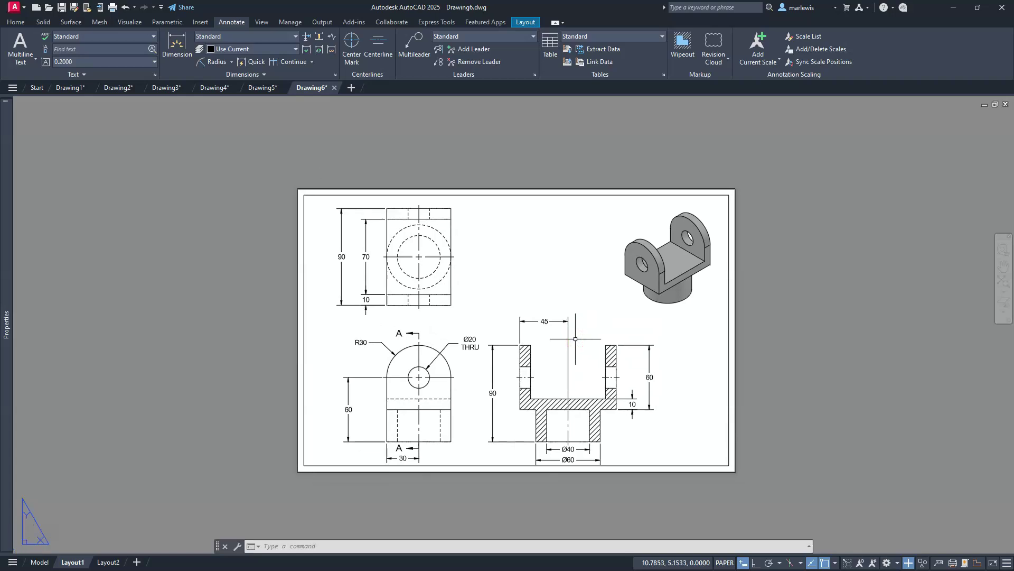
{"action": "middle_click", "coordinate": [583, 309]}
{"action": "middle_click", "coordinate": [583, 310]}
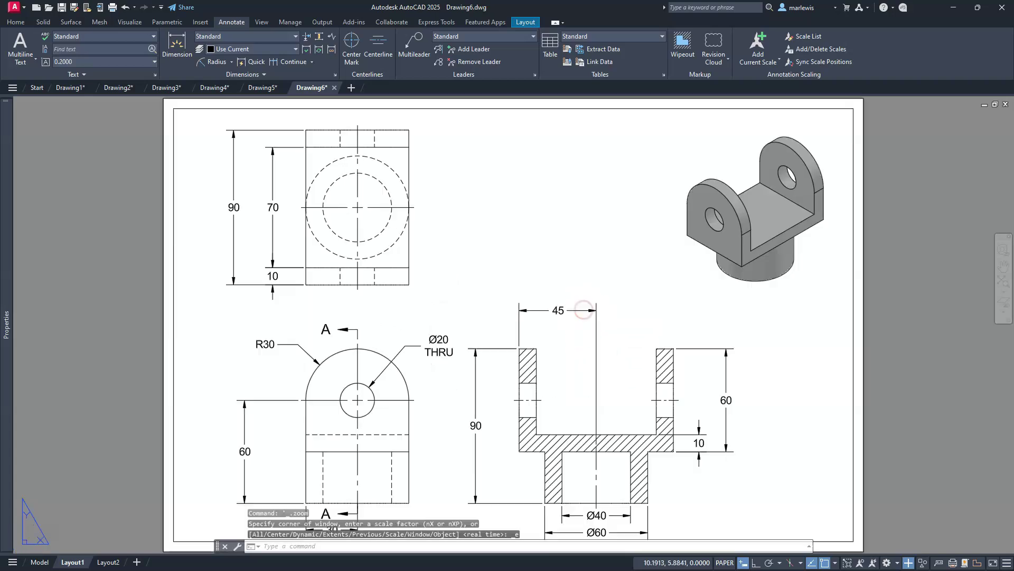